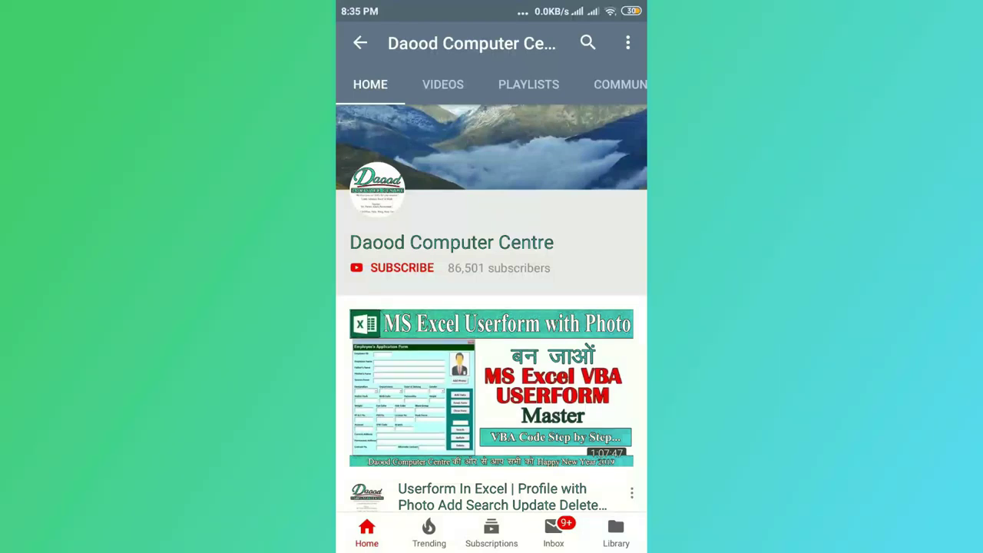
Subscribe to the tutorial's YouTube channel and turn on all of its notifications.
{"action": "left_click", "coordinate": [402, 267]}
{"action": "left_click", "coordinate": [580, 274]}
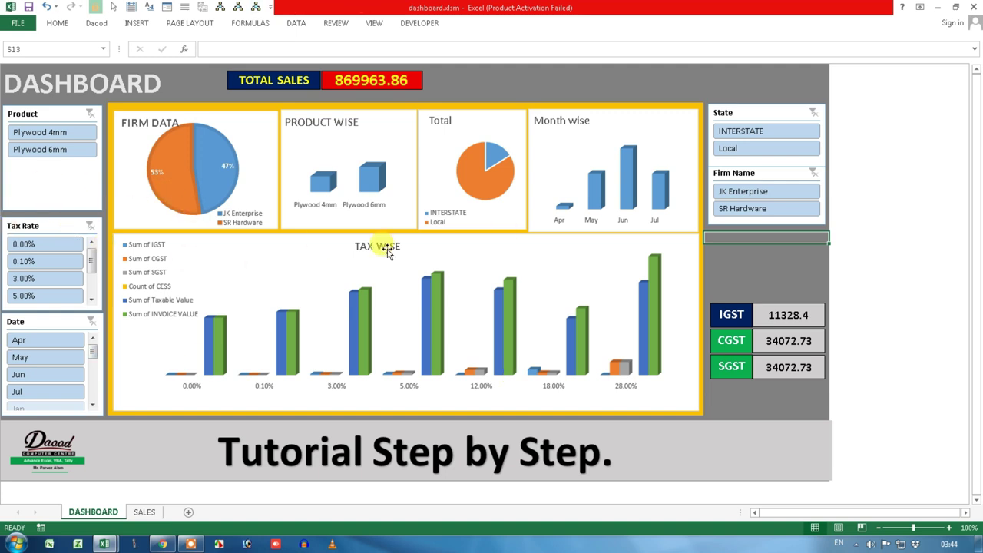
Filter the dashboard to INTERSTATE, then Local, then JK Enterprise, clearing the State and Firm filters afterward.
{"action": "left_click", "coordinate": [736, 131]}
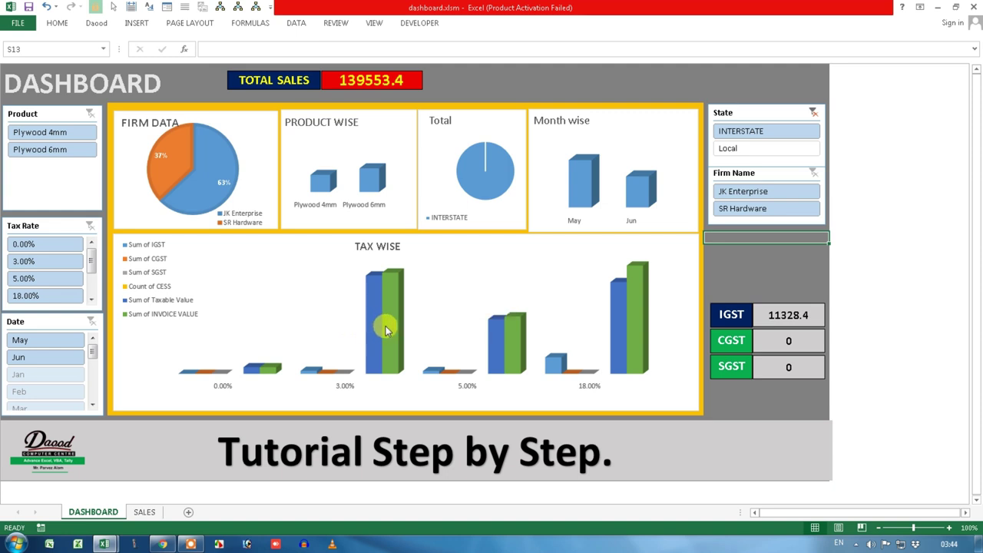
{"action": "mouse_move", "coordinate": [394, 285]}
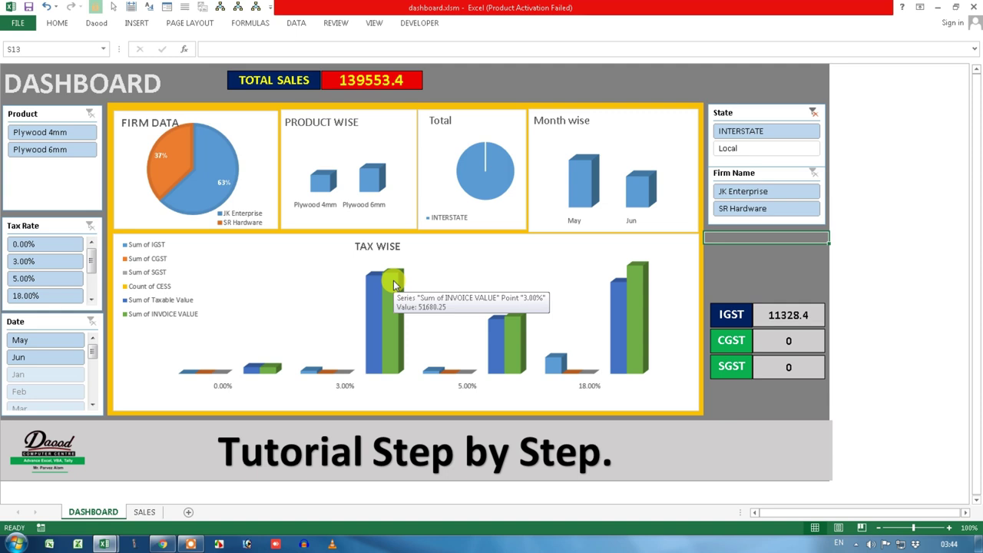
{"action": "left_click", "coordinate": [736, 154]}
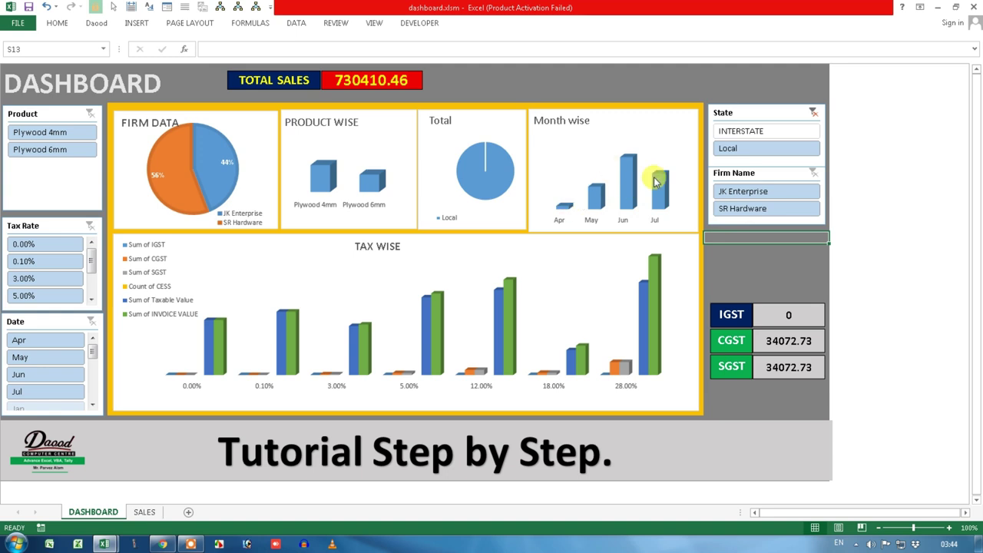
{"action": "left_click", "coordinate": [814, 112]}
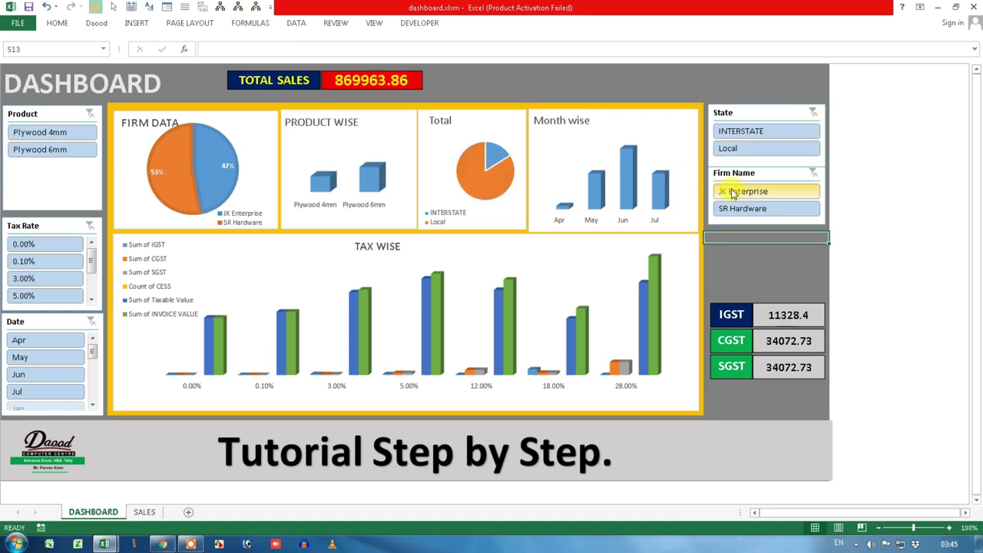
{"action": "left_click", "coordinate": [745, 192]}
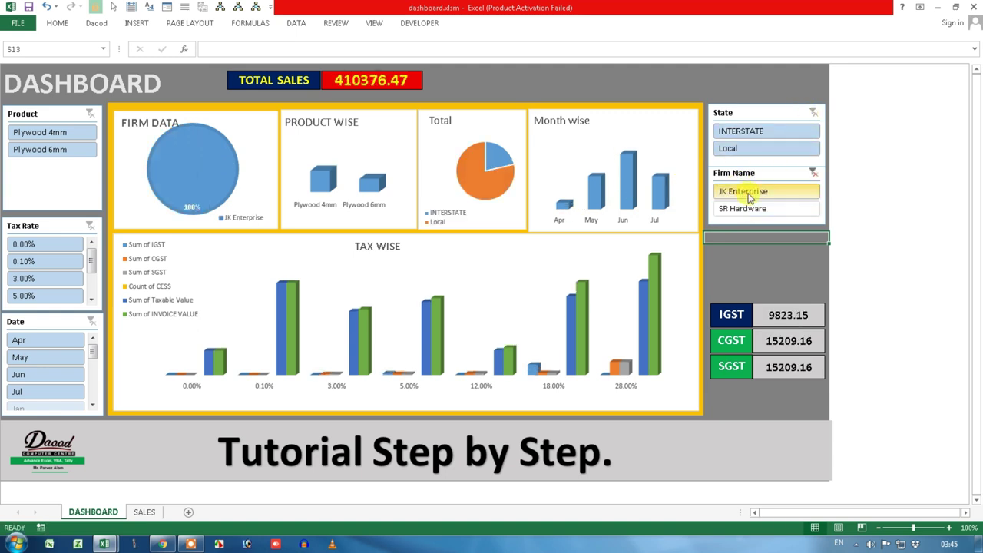
{"action": "left_click", "coordinate": [814, 173]}
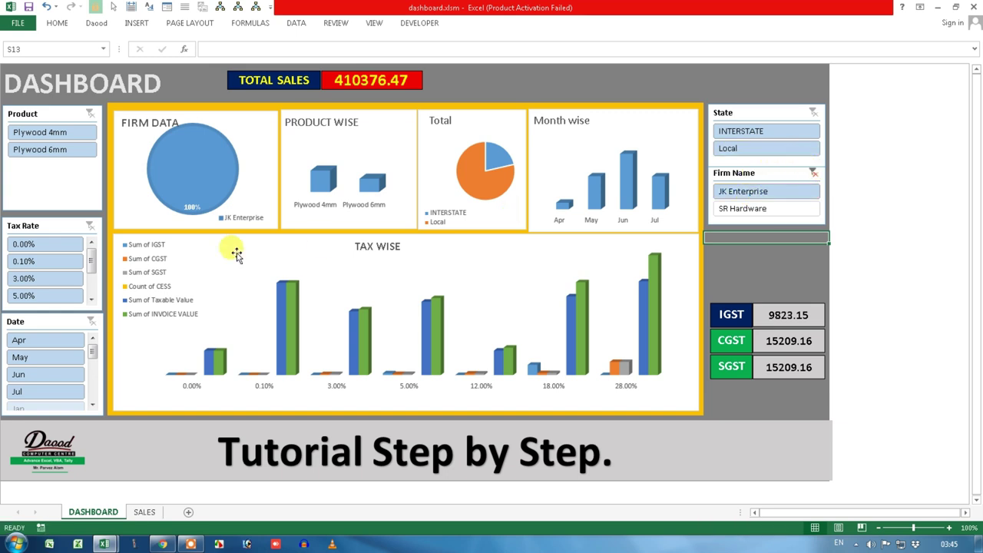
Filter the dashboard to April, then to the 3.00% and 18.00% tax rates, clearing both filters.
{"action": "left_click", "coordinate": [58, 340]}
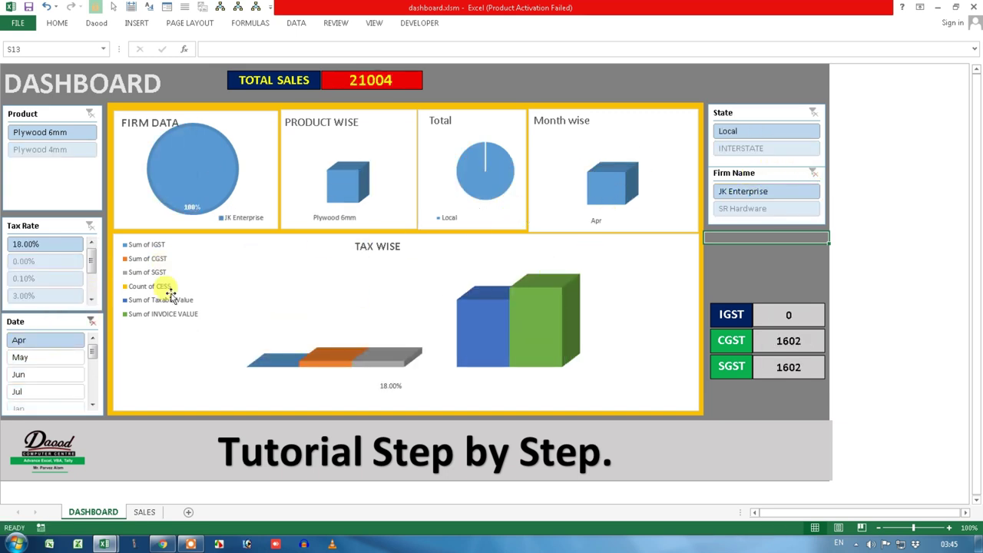
{"action": "left_click", "coordinate": [90, 327]}
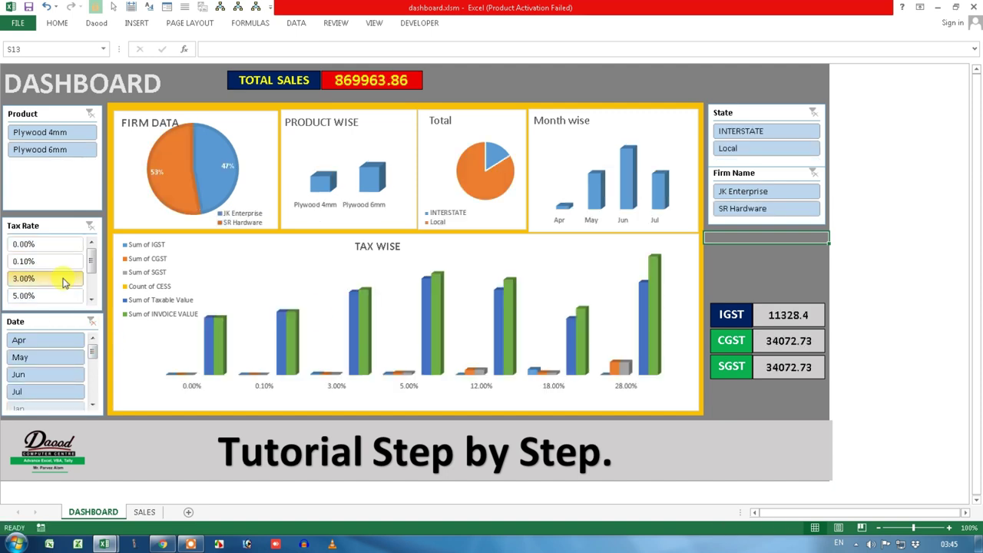
{"action": "left_click", "coordinate": [64, 282]}
{"action": "scroll", "coordinate": [58, 286], "scroll_direction": "down", "scroll_amount": 3}
{"action": "left_click", "coordinate": [55, 286]}
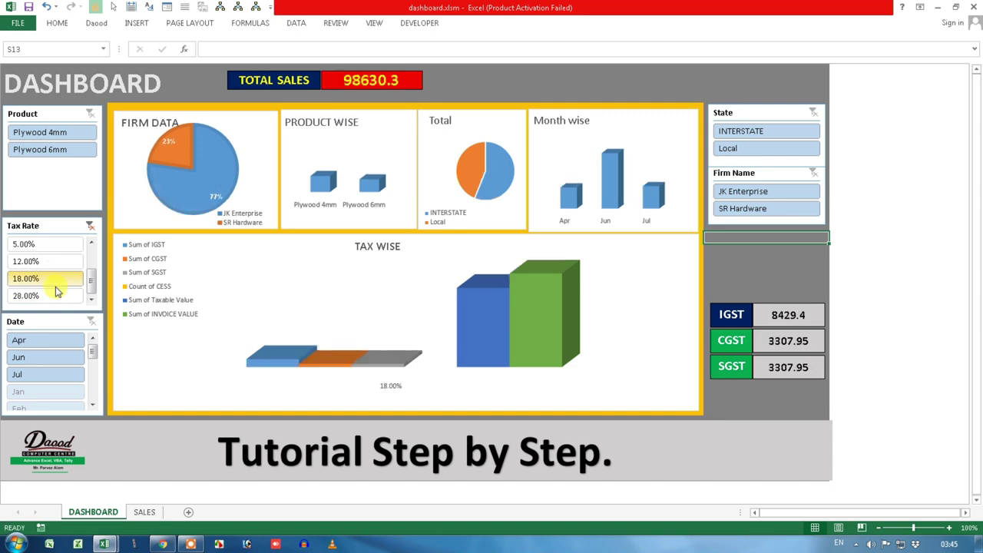
{"action": "left_click", "coordinate": [90, 225]}
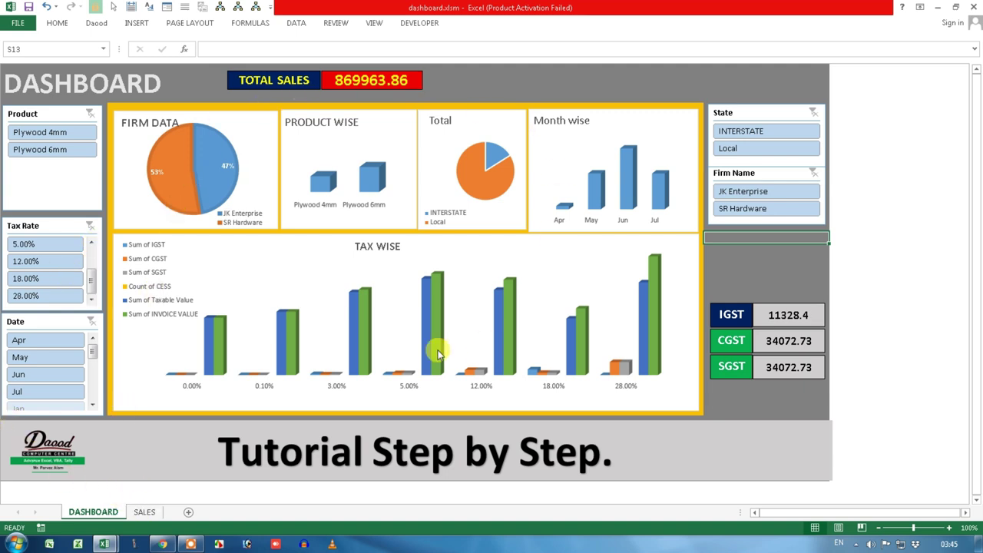
Bring up the raw sales data on the SALES sheet.
{"action": "left_click", "coordinate": [146, 512]}
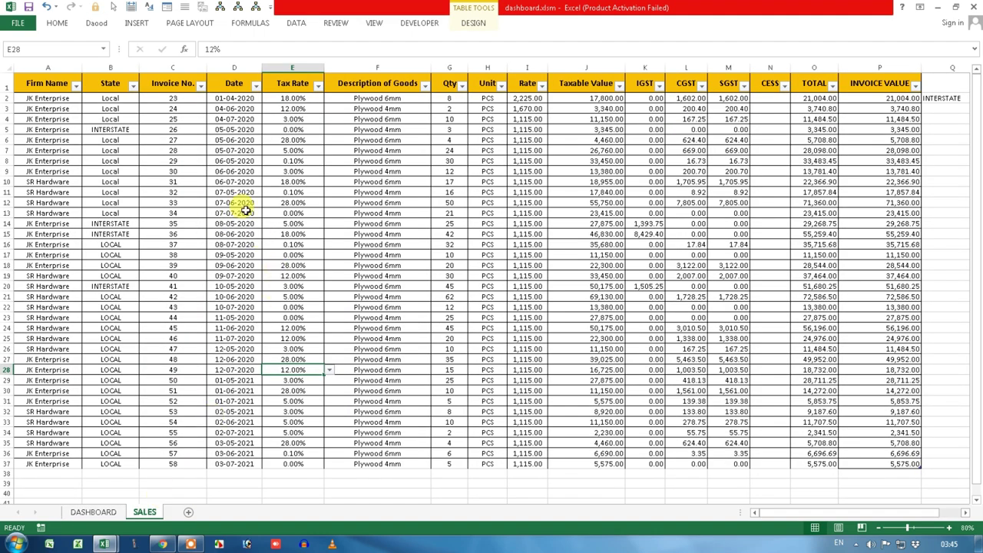
{"action": "scroll", "coordinate": [329, 194], "scroll_direction": "down", "scroll_amount": 2}
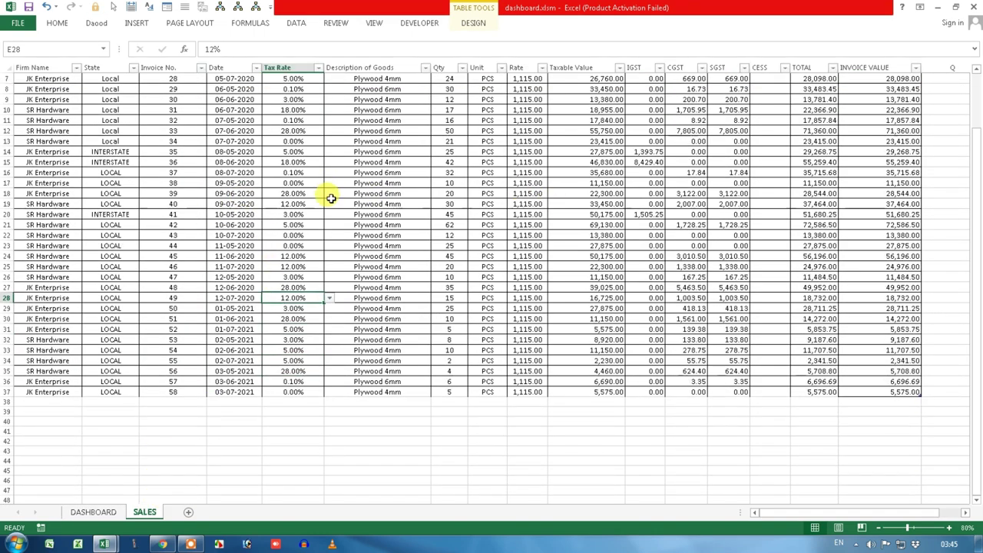
{"action": "scroll", "coordinate": [330, 198], "scroll_direction": "up", "scroll_amount": 2}
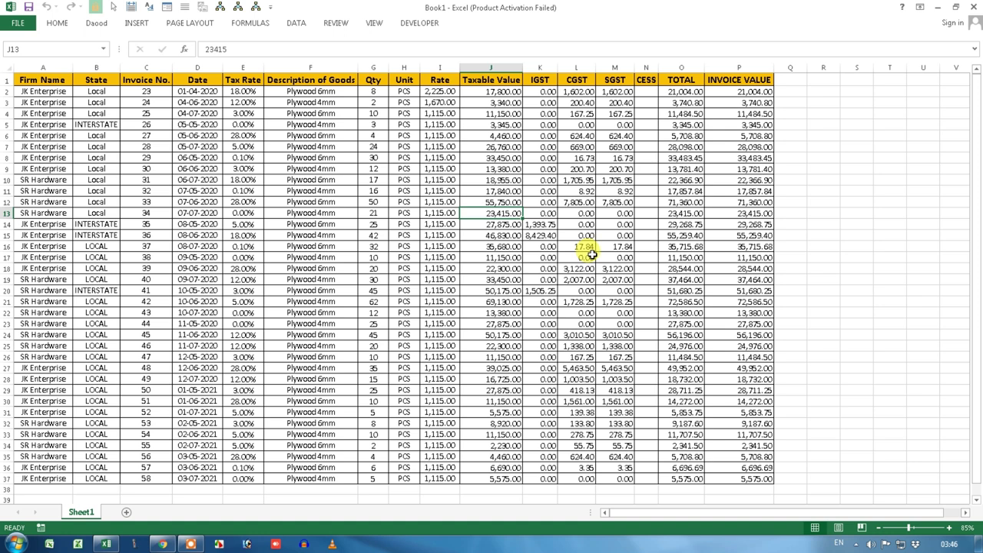
{"action": "left_click", "coordinate": [338, 124]}
{"action": "mouse_move", "coordinate": [39, 91]}
{"action": "left_mouse_down"}
{"action": "mouse_move", "coordinate": [651, 269]}
{"action": "mouse_move", "coordinate": [680, 357]}
{"action": "left_mouse_up"}
{"action": "left_click", "coordinate": [372, 235]}
{"action": "left_click_drag", "start_coordinate": [42, 80], "coordinate": [47, 240]}
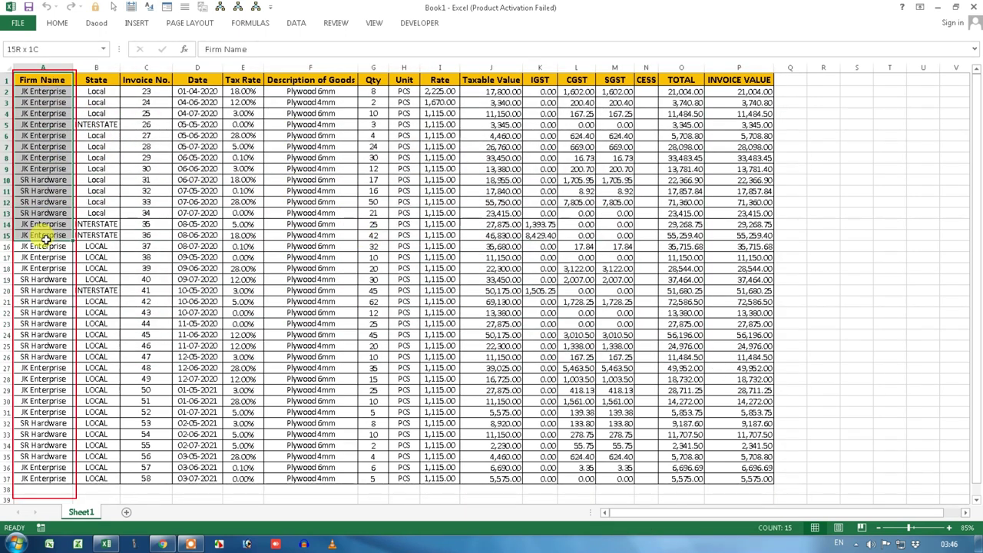
{"action": "left_click", "coordinate": [96, 92]}
{"action": "left_click_drag", "start_coordinate": [102, 112], "coordinate": [96, 212]}
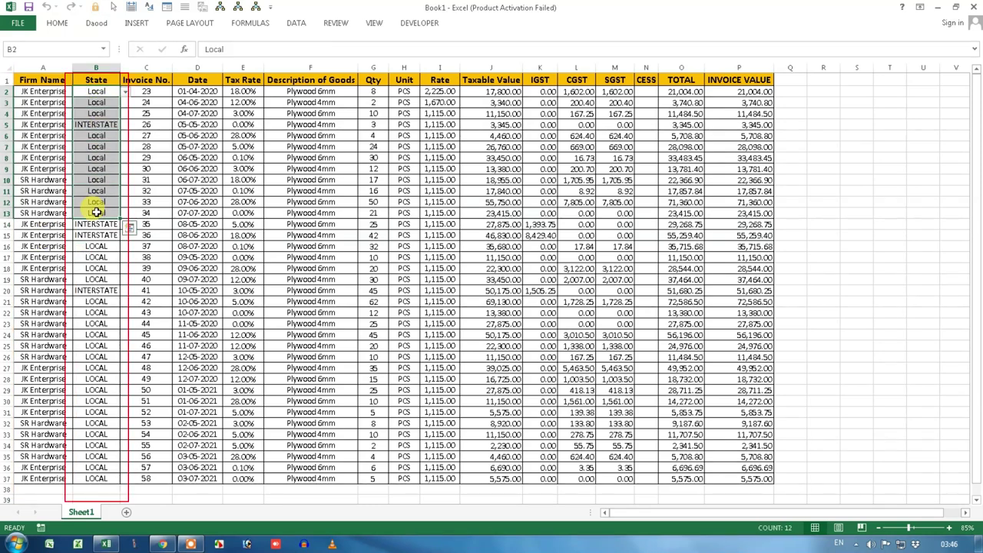
{"action": "left_click", "coordinate": [143, 103]}
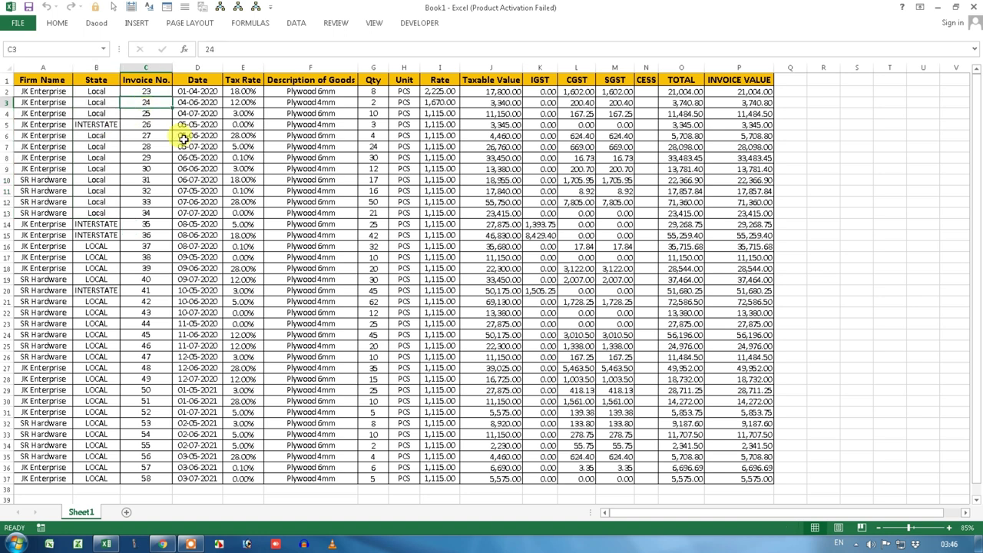
{"action": "left_click", "coordinate": [193, 125]}
{"action": "left_click", "coordinate": [253, 124]}
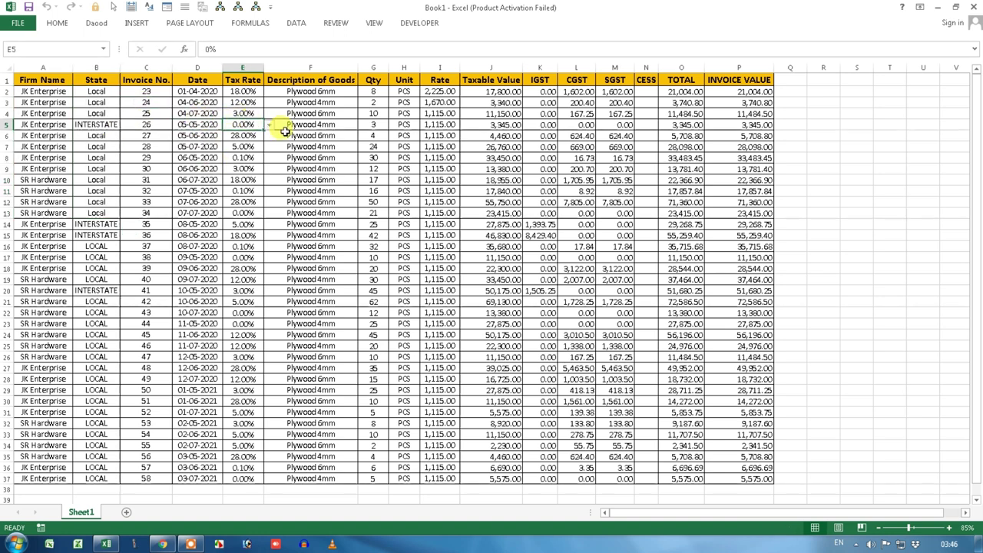
{"action": "left_click", "coordinate": [330, 135]}
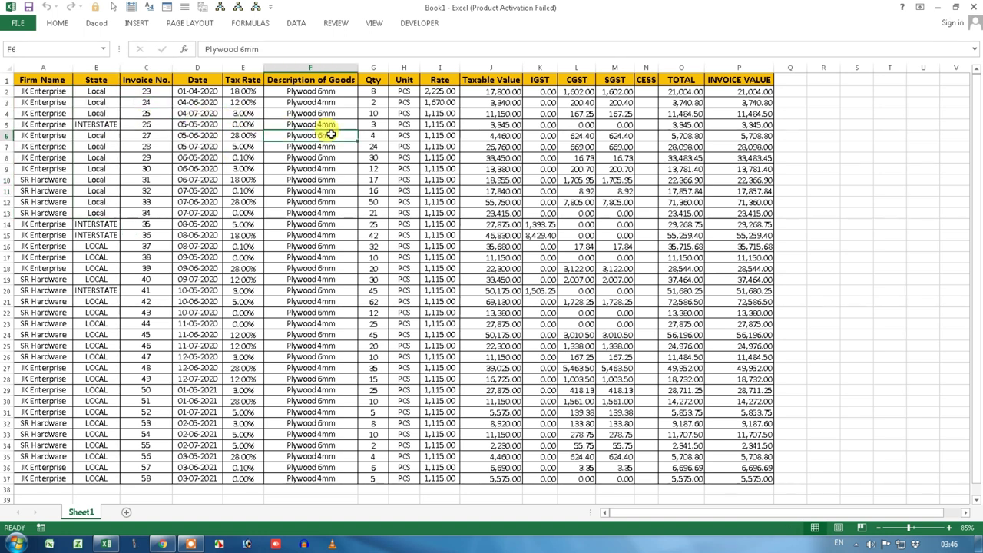
{"action": "left_click", "coordinate": [364, 146]}
{"action": "left_click", "coordinate": [404, 156]}
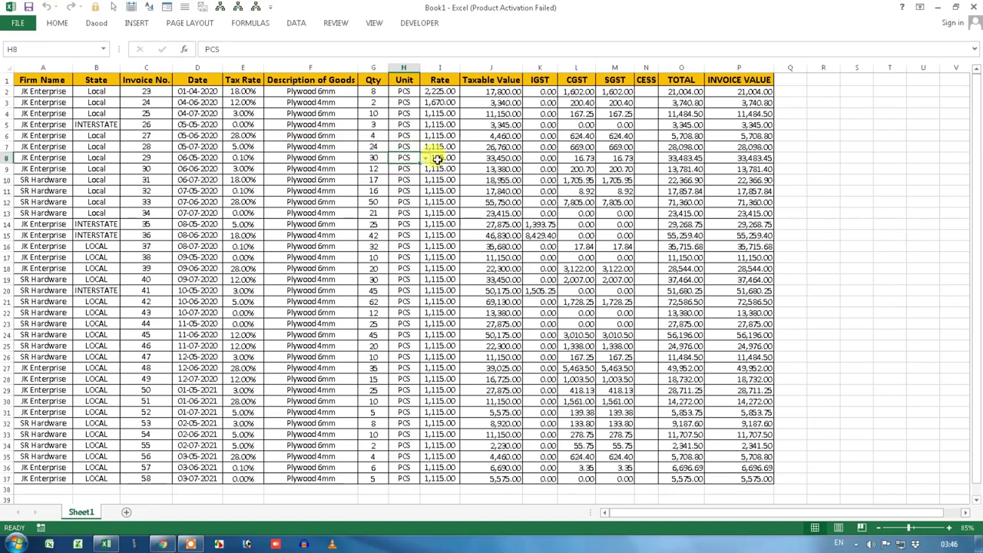
{"action": "left_click", "coordinate": [436, 158]}
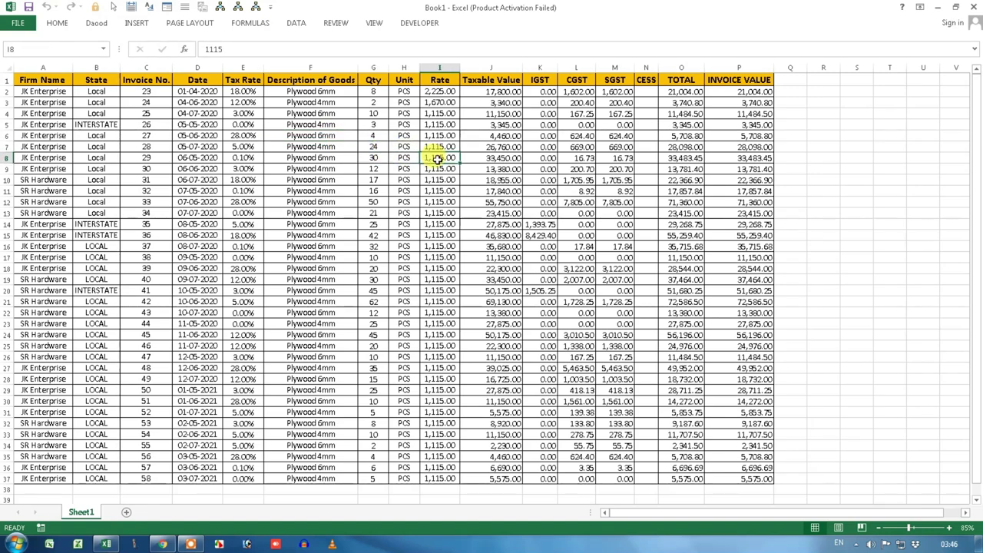
{"action": "left_click", "coordinate": [497, 125]}
{"action": "left_click", "coordinate": [541, 136]}
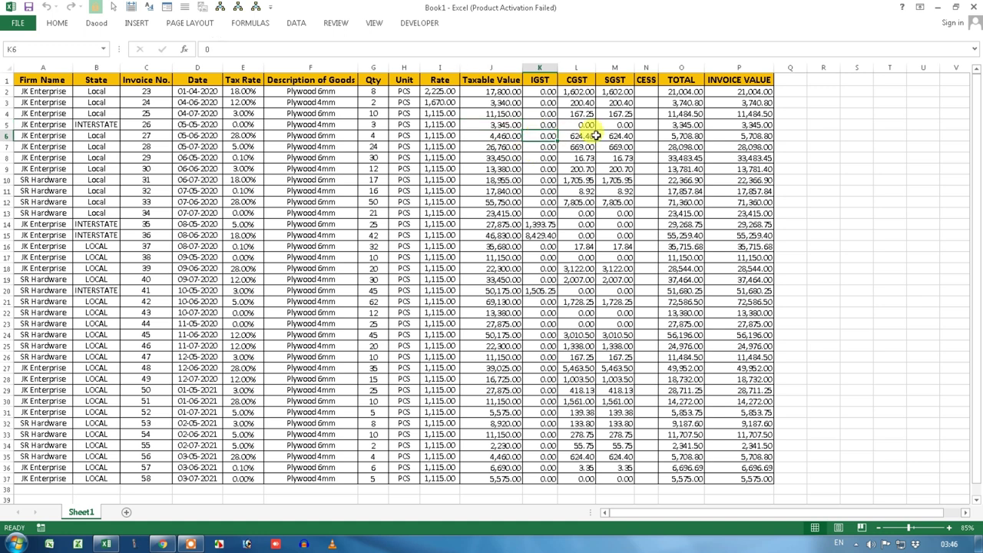
{"action": "left_click", "coordinate": [611, 135]}
{"action": "left_click_drag", "start_coordinate": [689, 92], "coordinate": [681, 147]}
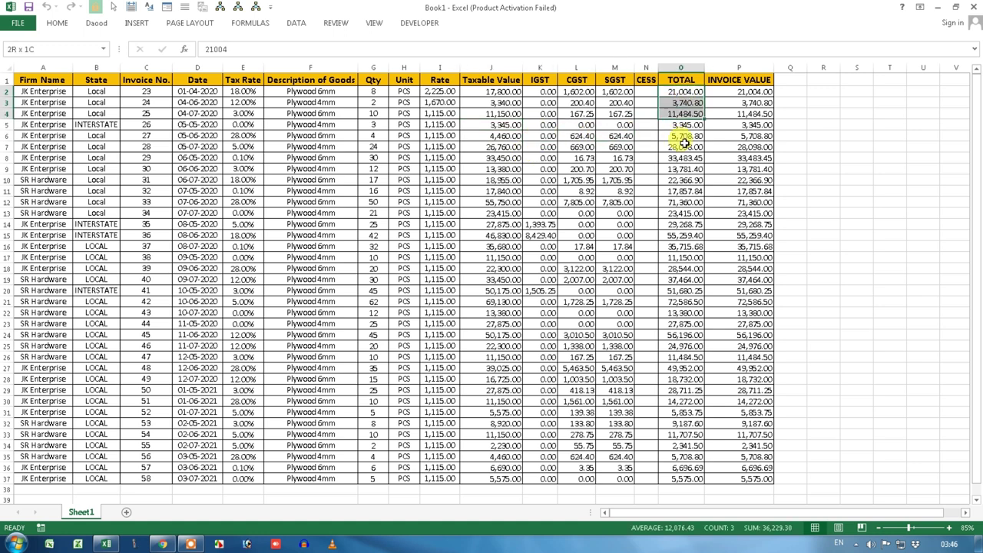
{"action": "left_click", "coordinate": [745, 94]}
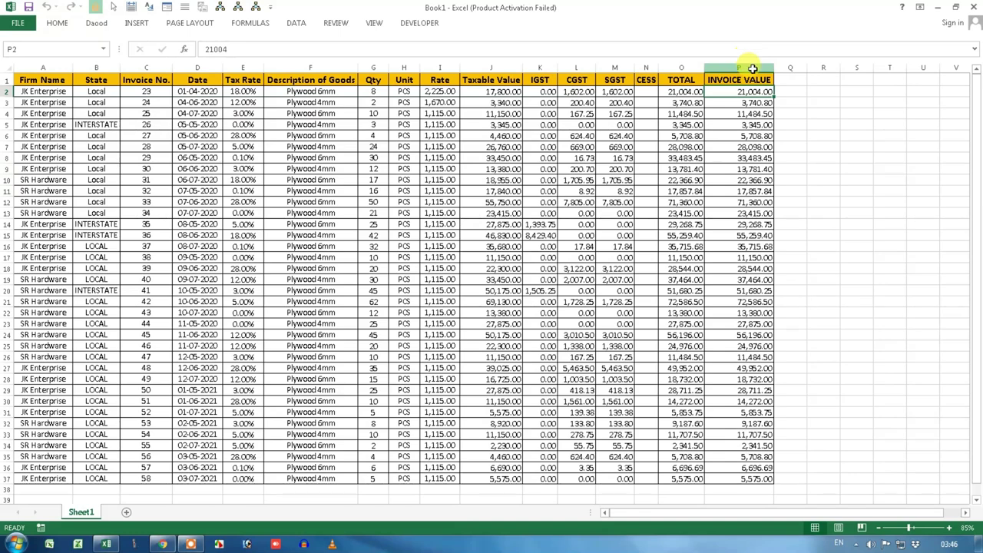
{"action": "right_click", "coordinate": [751, 66]}
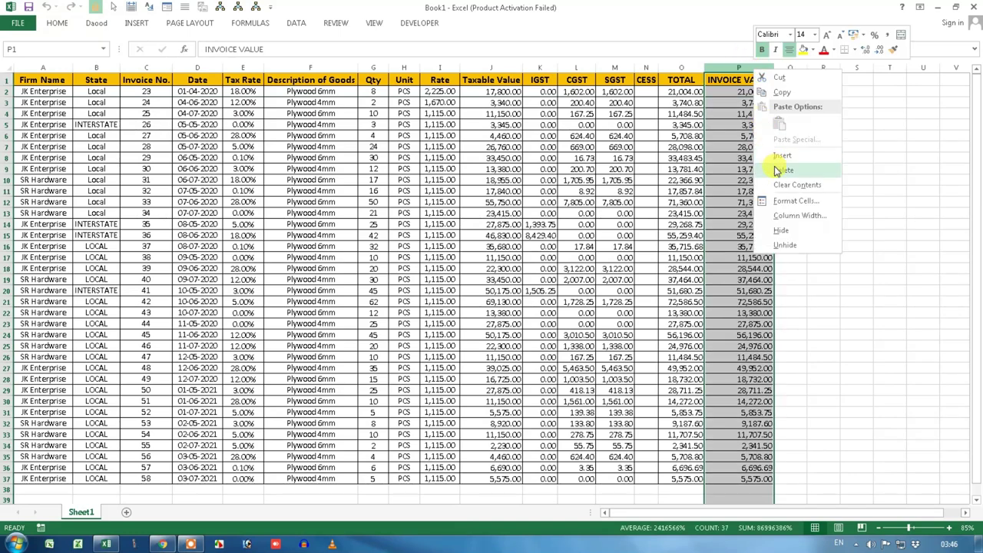
{"action": "key", "text": "Escape"}
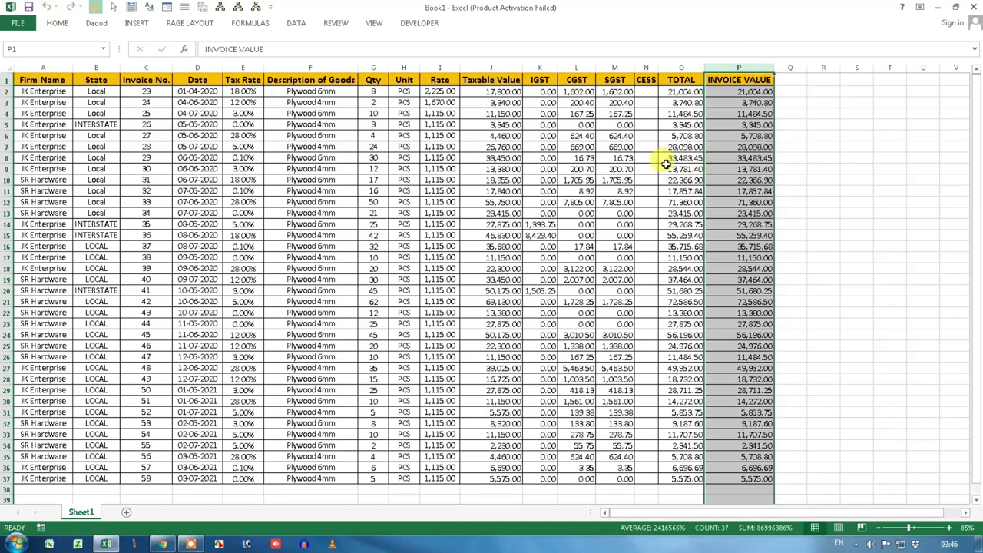
{"action": "left_click", "coordinate": [665, 164]}
{"action": "left_click", "coordinate": [729, 68]}
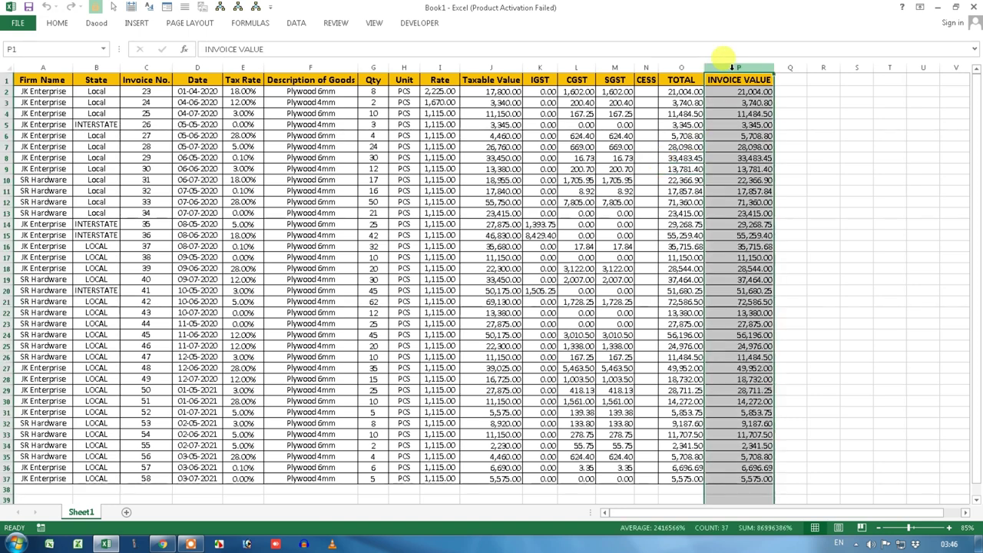
{"action": "left_click", "coordinate": [547, 156]}
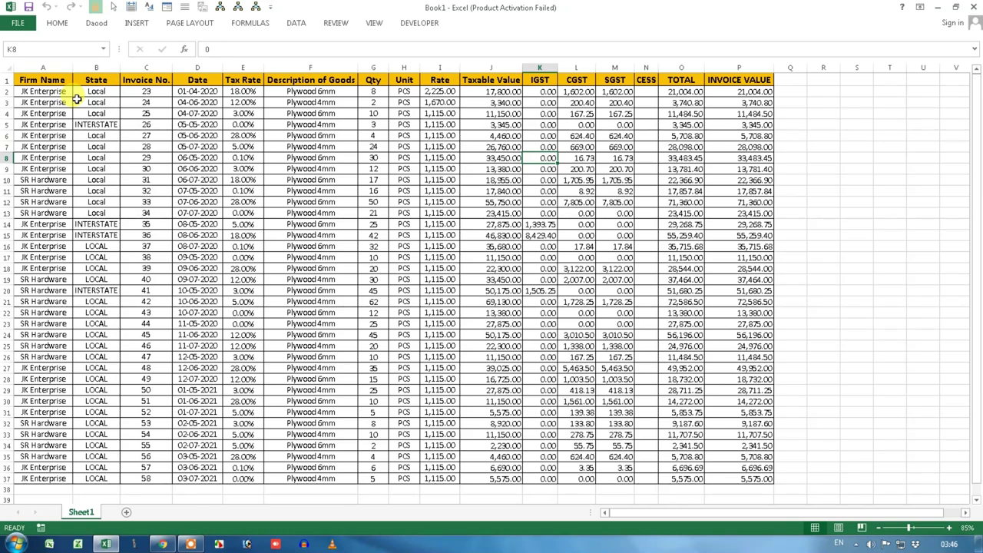
{"action": "left_click", "coordinate": [134, 154]}
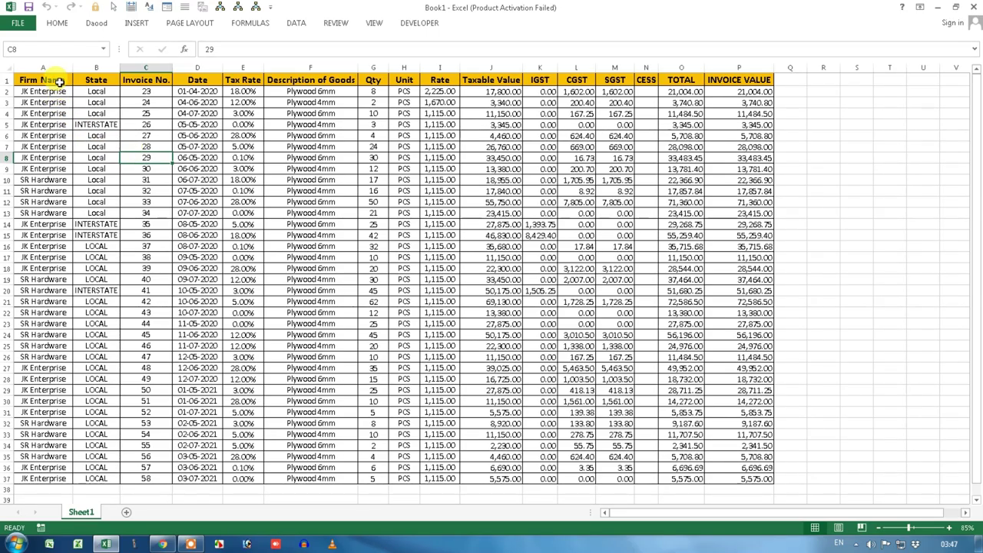
{"action": "left_click_drag", "start_coordinate": [59, 83], "coordinate": [747, 477]}
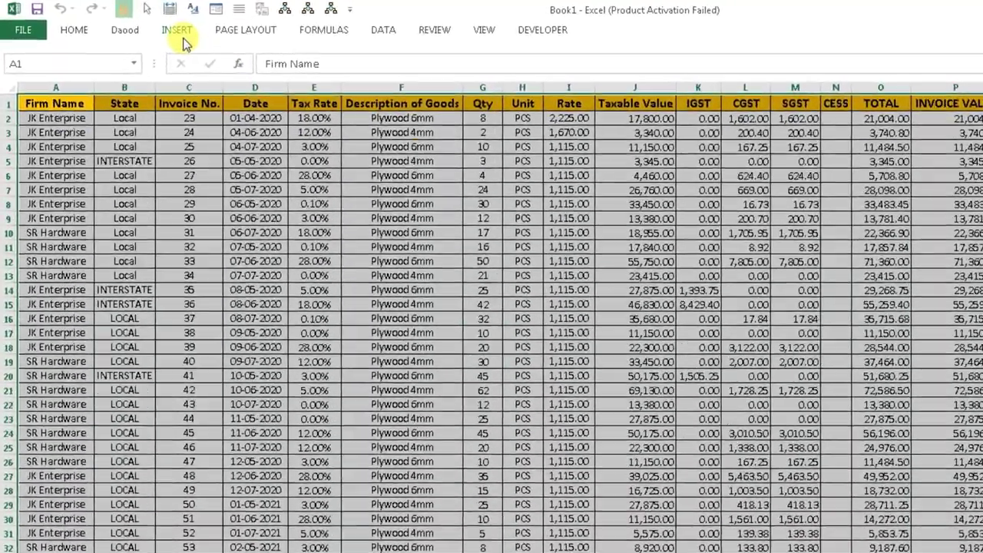
Convert the $A$1:$P$37 sales range into a table with headers using Ctrl+T.
{"action": "left_click", "coordinate": [140, 28]}
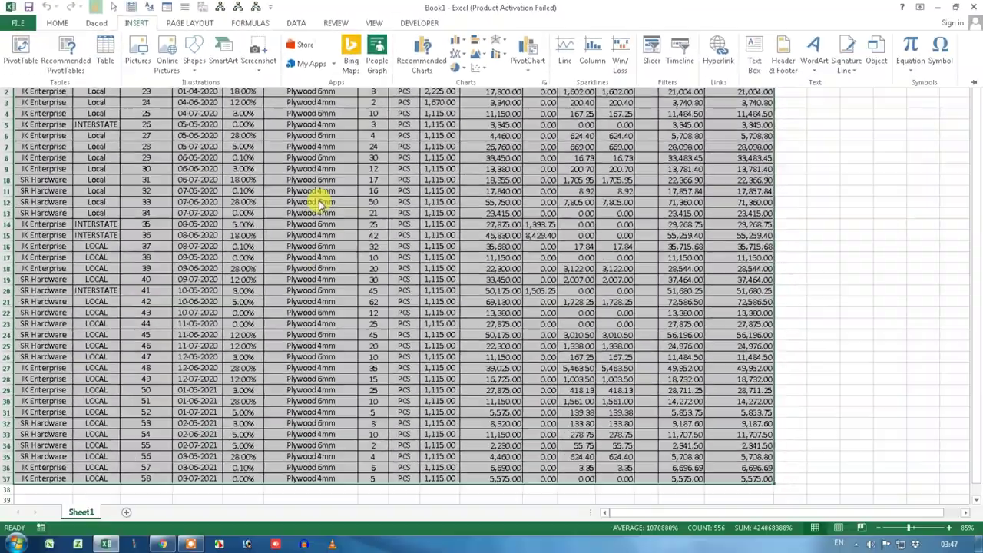
{"action": "key", "text": "Escape"}
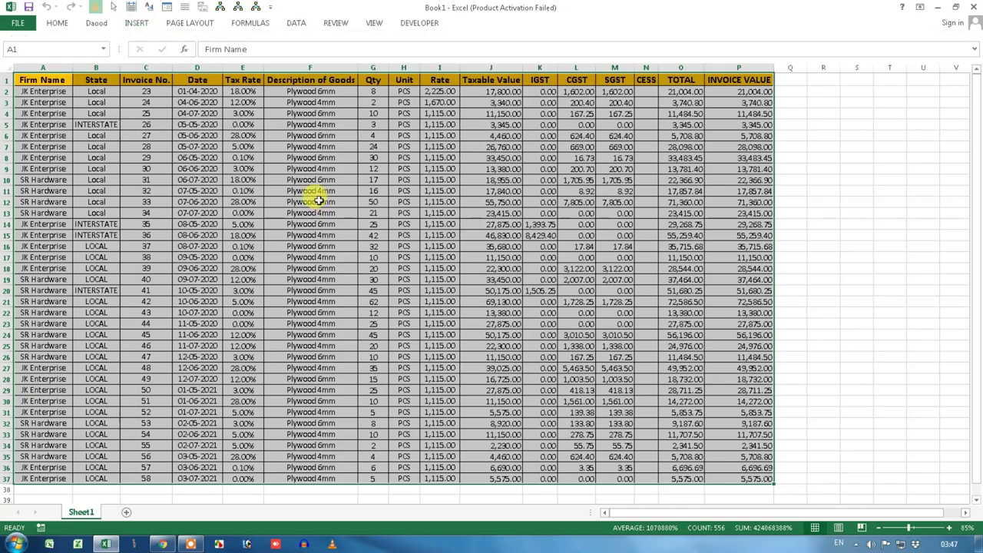
{"action": "key", "text": "ctrl+t"}
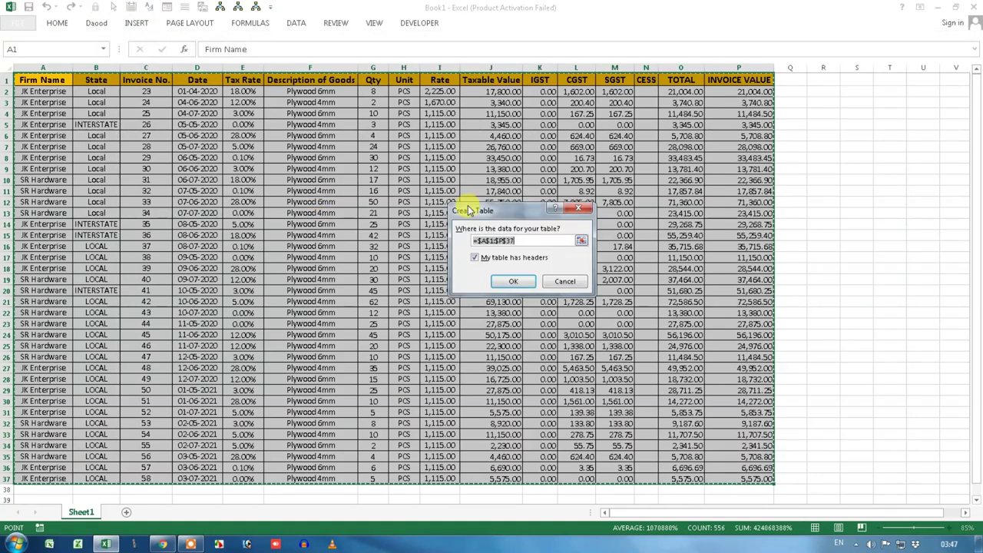
{"action": "left_click_drag", "start_coordinate": [511, 208], "coordinate": [328, 148]}
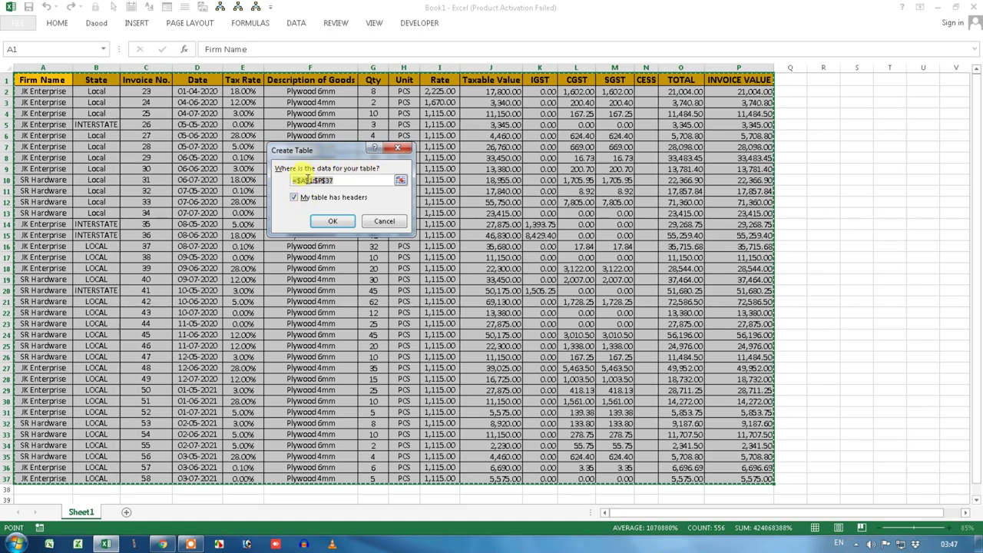
{"action": "left_click_drag", "start_coordinate": [338, 179], "coordinate": [297, 181]}
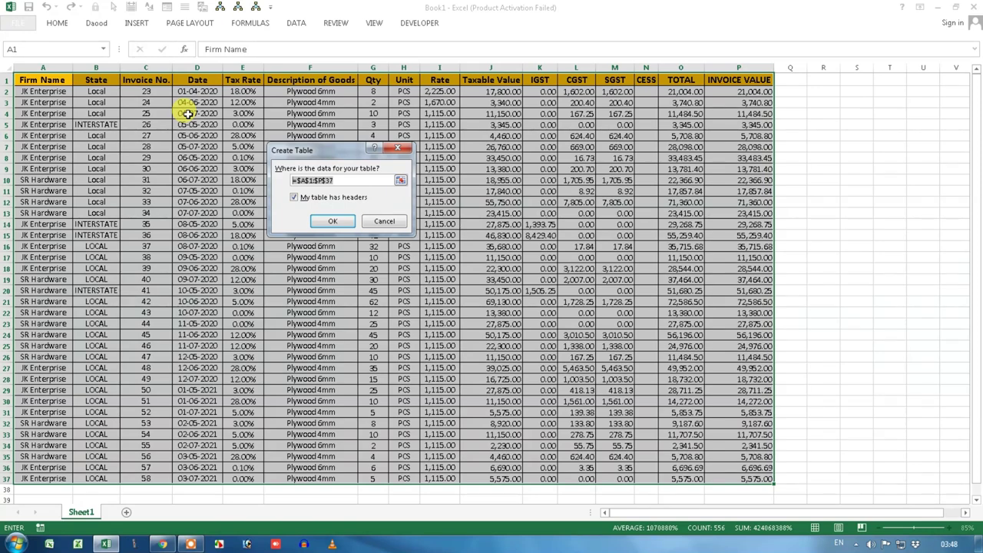
{"action": "left_click", "coordinate": [335, 222]}
{"action": "left_click", "coordinate": [335, 222]}
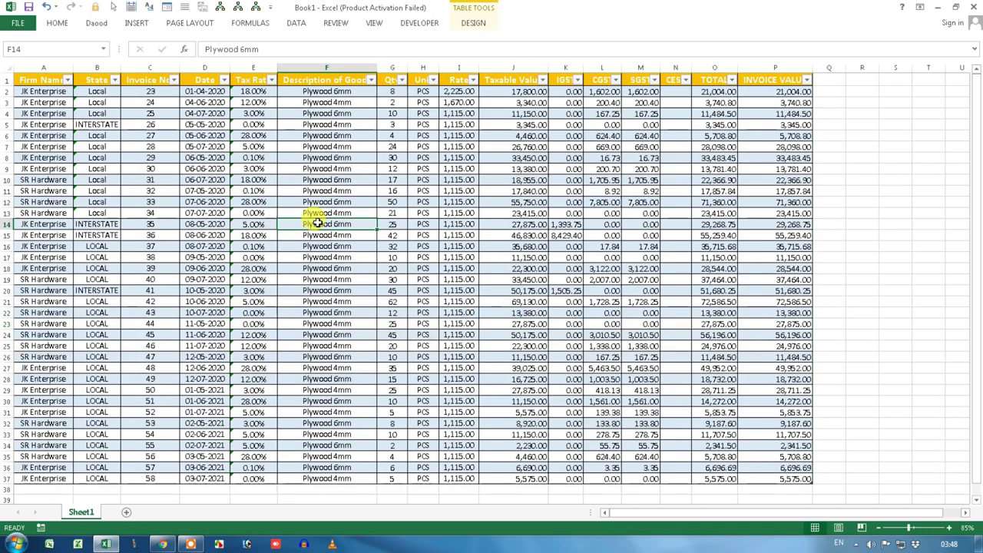
{"action": "left_click", "coordinate": [44, 124]}
{"action": "left_click", "coordinate": [196, 146]}
{"action": "left_click", "coordinate": [298, 169]}
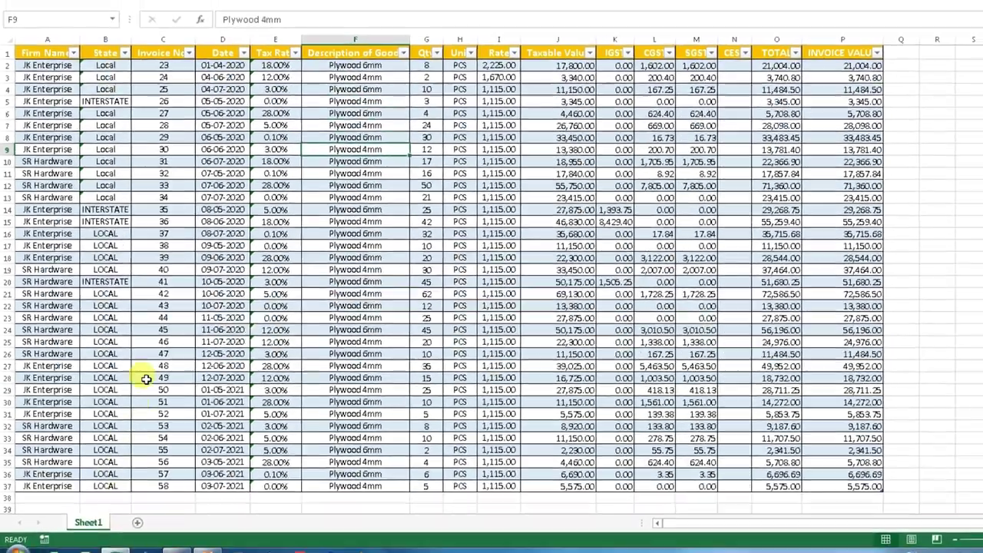
{"action": "left_click", "coordinate": [134, 335]}
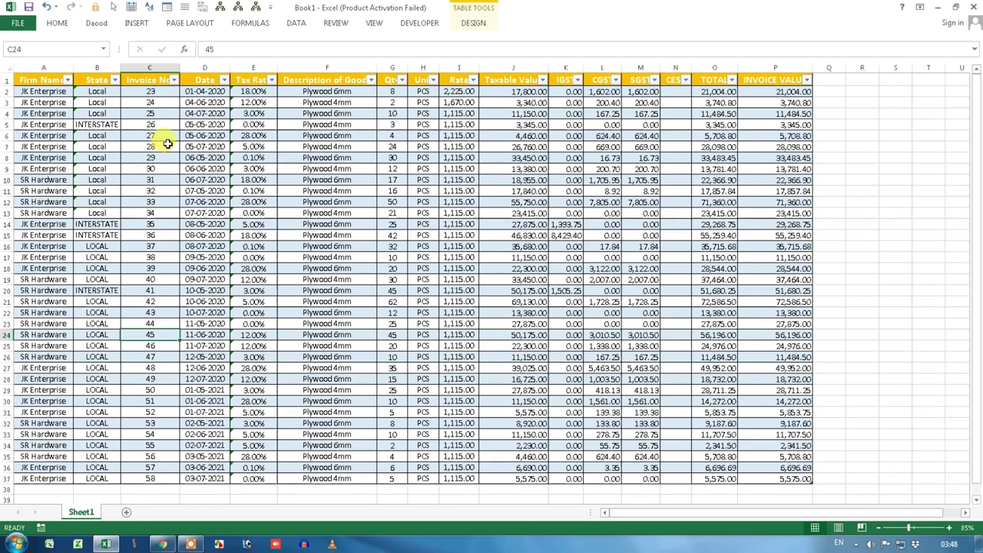
{"action": "left_click", "coordinate": [164, 146]}
{"action": "left_click", "coordinate": [223, 170]}
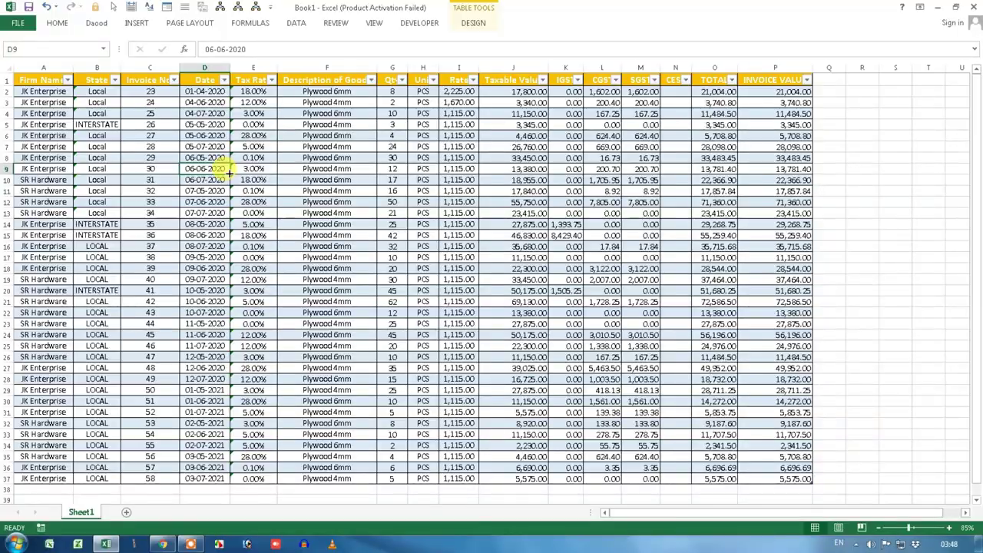
{"action": "left_click", "coordinate": [476, 23]}
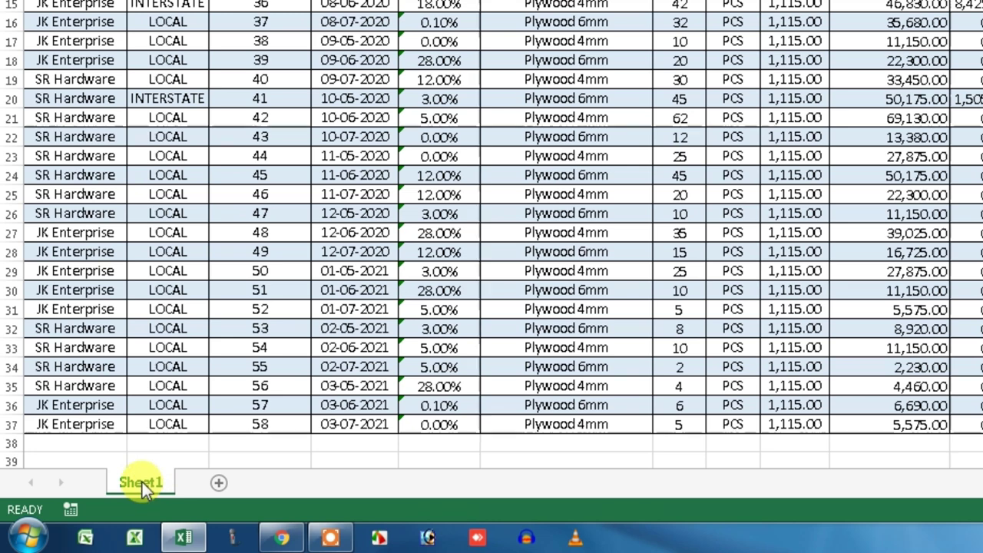
Rename the Sheet1 tab to DATA.
{"action": "right_click", "coordinate": [142, 481]}
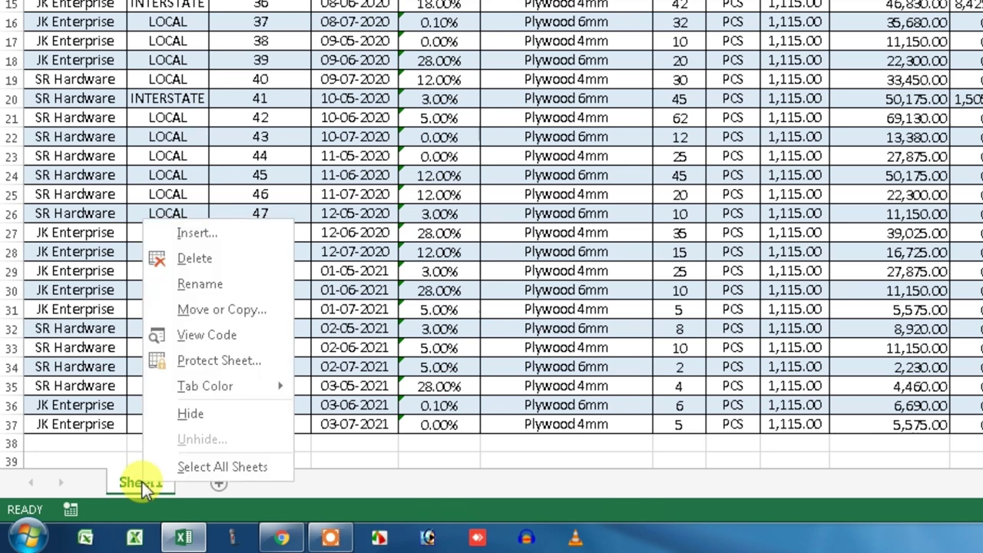
{"action": "left_click", "coordinate": [222, 285]}
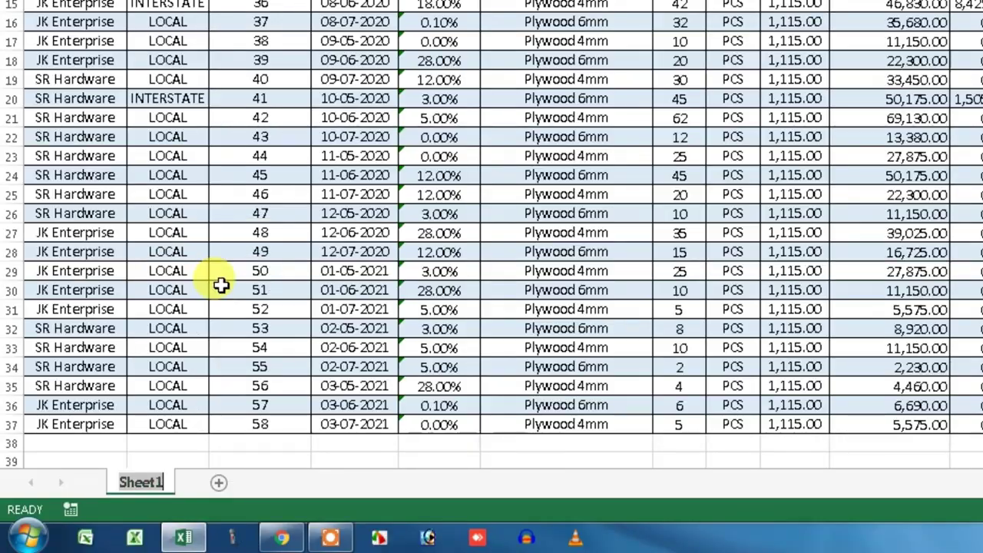
{"action": "type", "text": "DATA"}
{"action": "key", "text": "Return"}
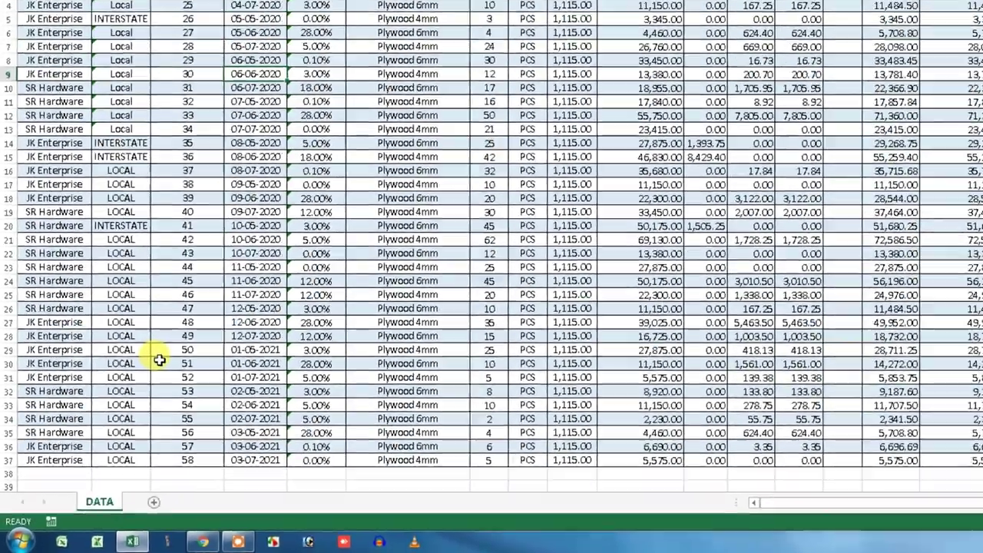
{"action": "left_click", "coordinate": [219, 203]}
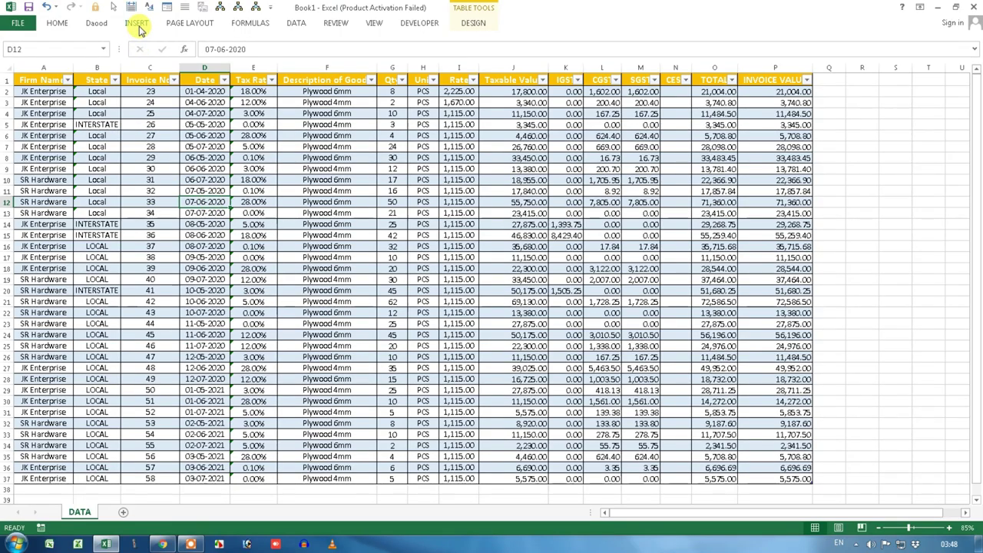
Select cell E9 inside the sales table and bring up the INSERT ribbon options.
{"action": "left_click", "coordinate": [137, 24]}
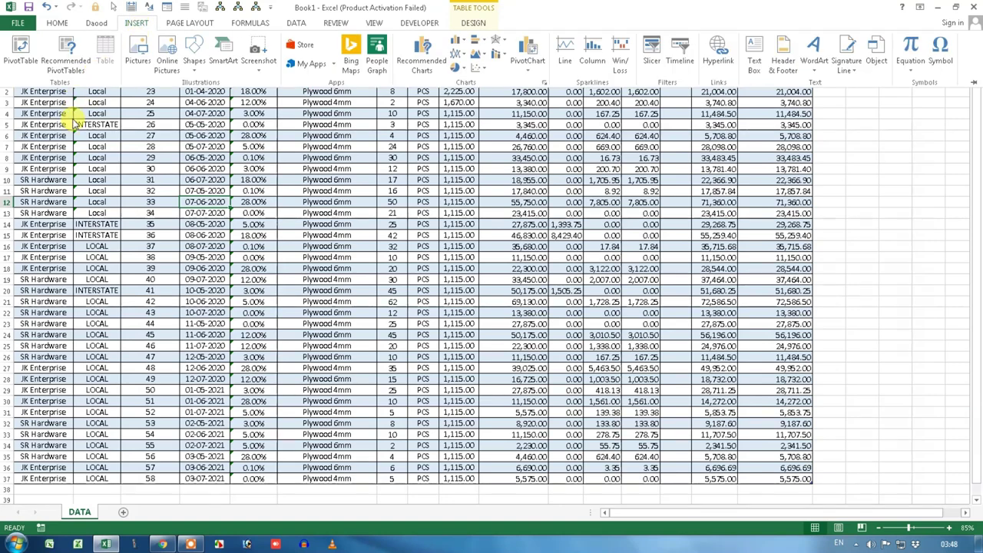
{"action": "left_click", "coordinate": [258, 189]}
{"action": "left_click", "coordinate": [253, 201]}
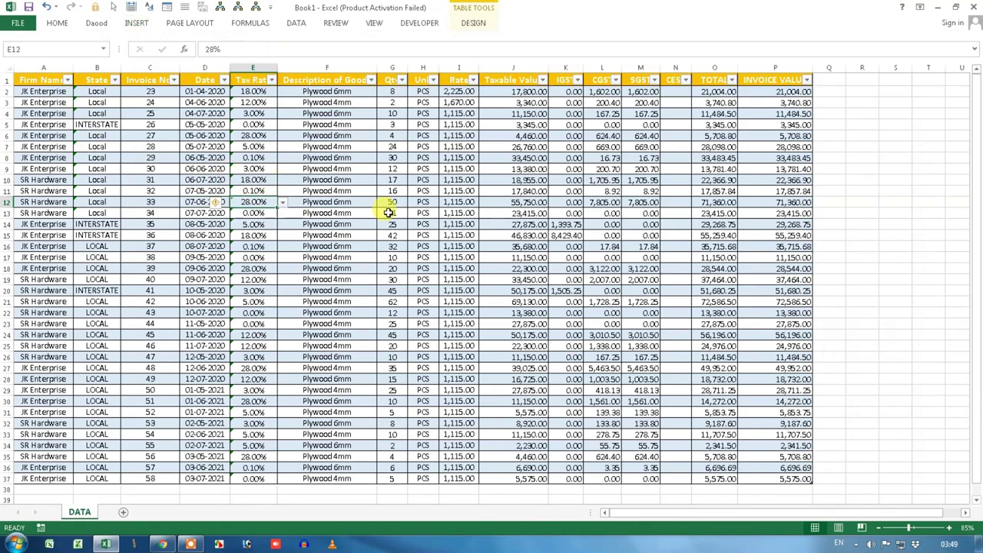
{"action": "left_click", "coordinate": [388, 213]}
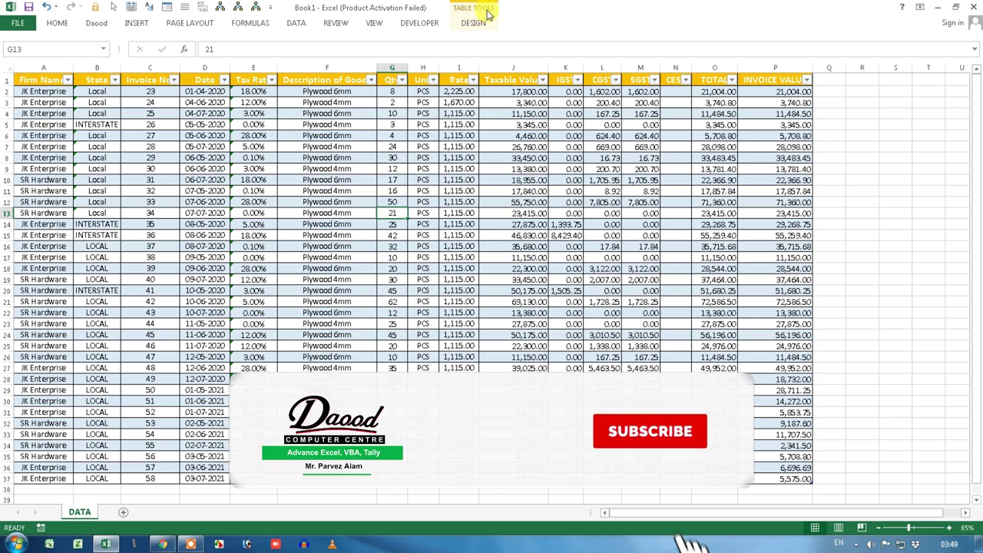
{"action": "left_click", "coordinate": [852, 205]}
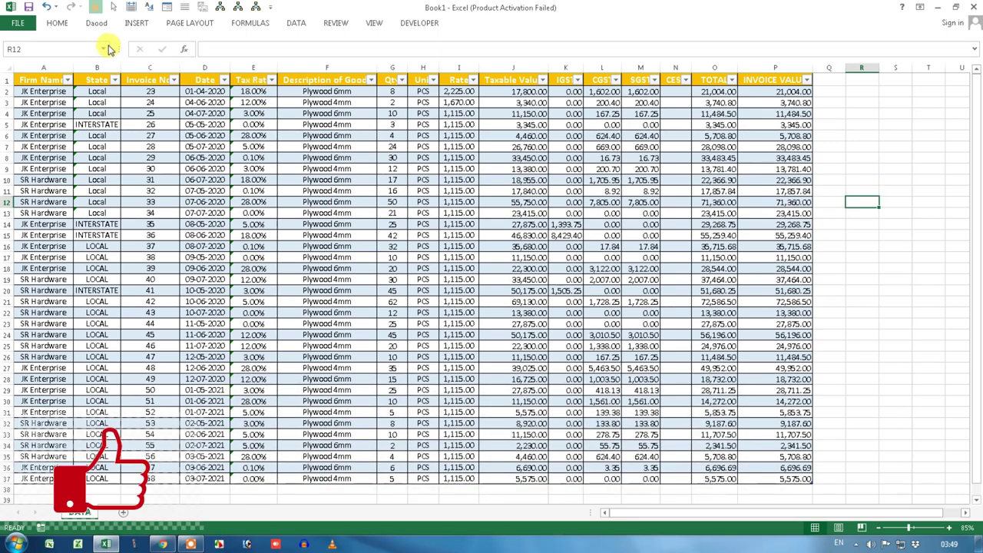
{"action": "left_click", "coordinate": [248, 168]}
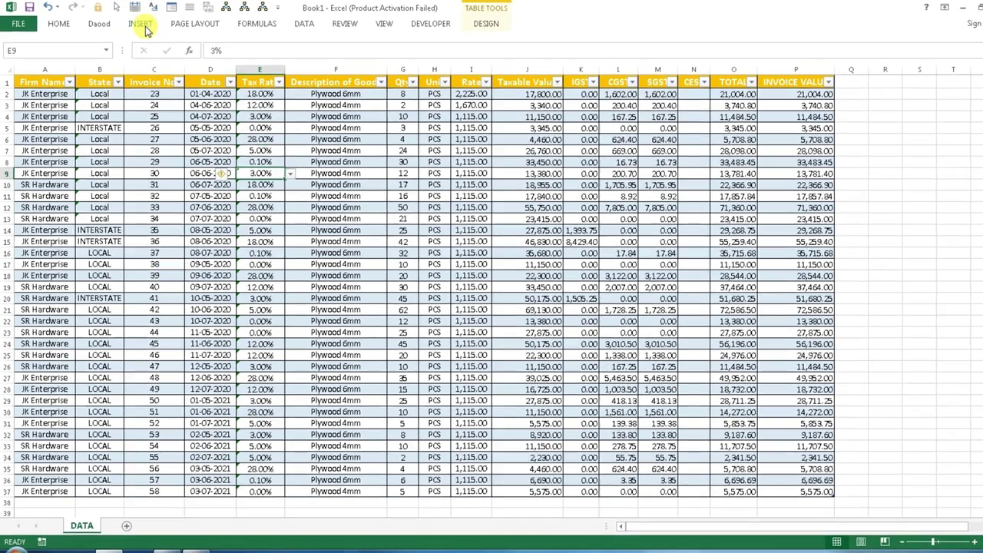
{"action": "left_click", "coordinate": [143, 25]}
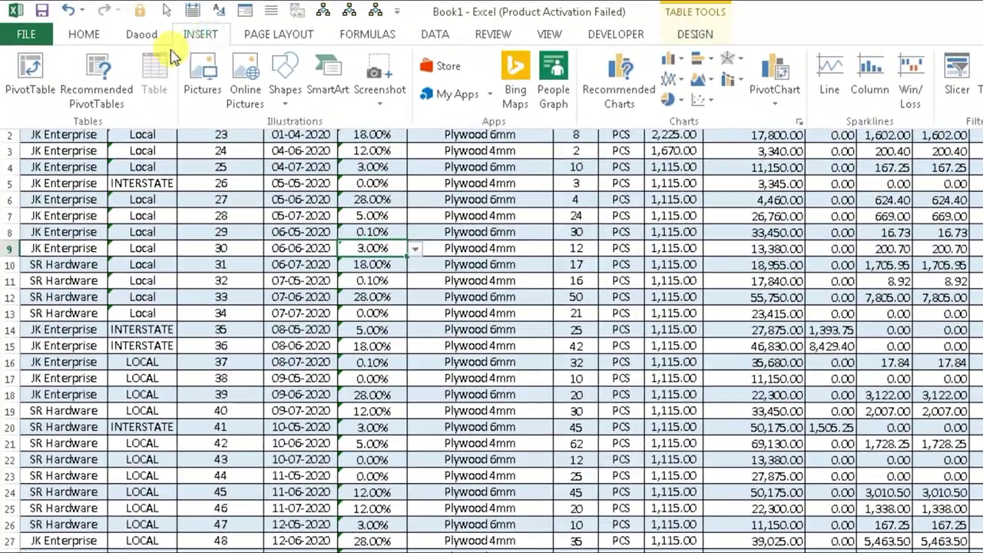
Insert a PivotTable from Table1 onto a new worksheet.
{"action": "left_click", "coordinate": [35, 83]}
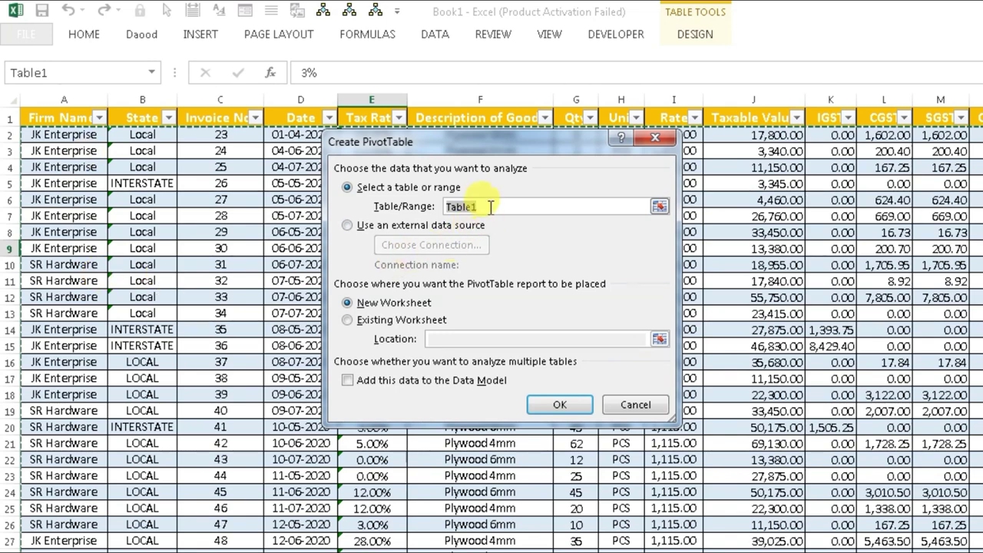
{"action": "left_click", "coordinate": [490, 206]}
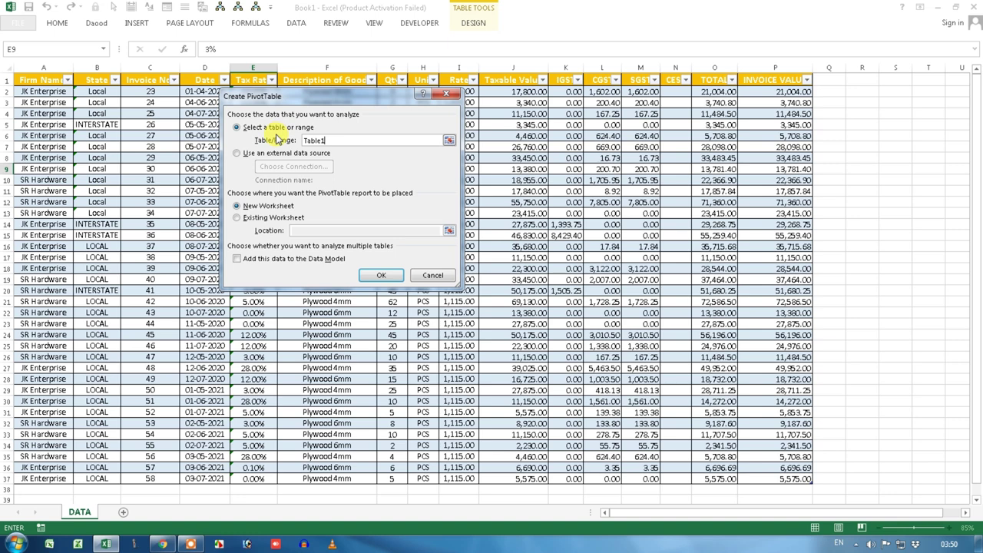
{"action": "left_click", "coordinate": [373, 277]}
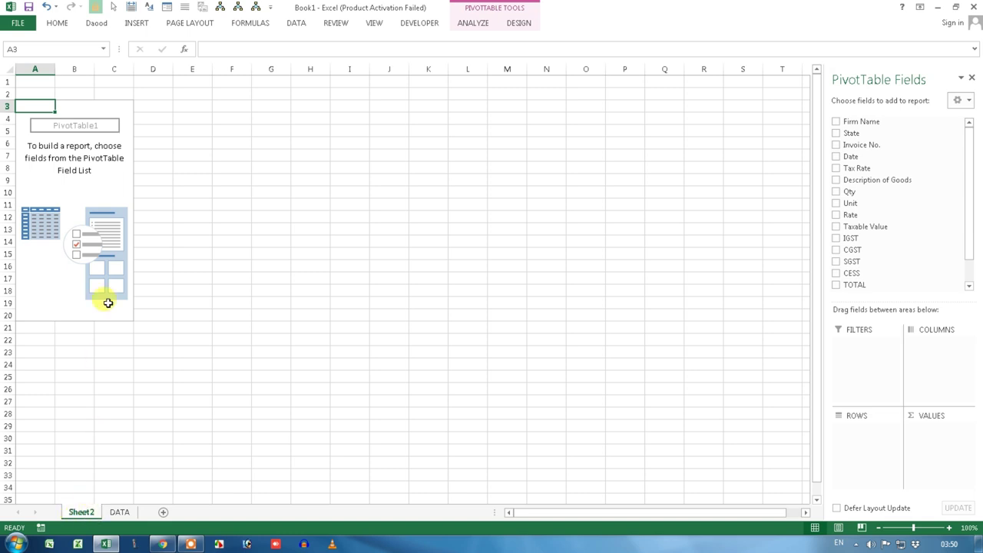
{"action": "left_click", "coordinate": [96, 145]}
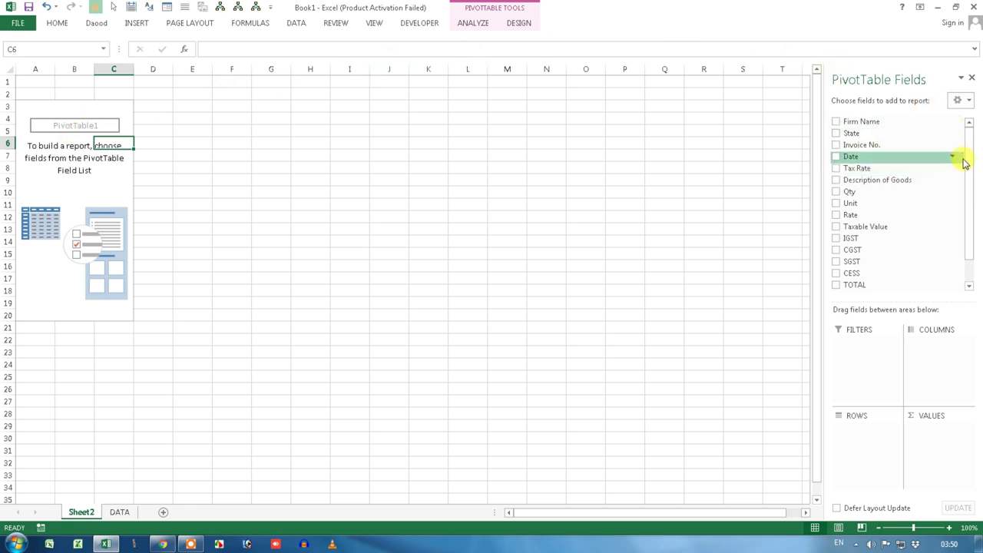
{"action": "mouse_move", "coordinate": [969, 150]}
{"action": "left_mouse_down"}
{"action": "mouse_move", "coordinate": [976, 189]}
{"action": "mouse_move", "coordinate": [970, 127]}
{"action": "left_mouse_up"}
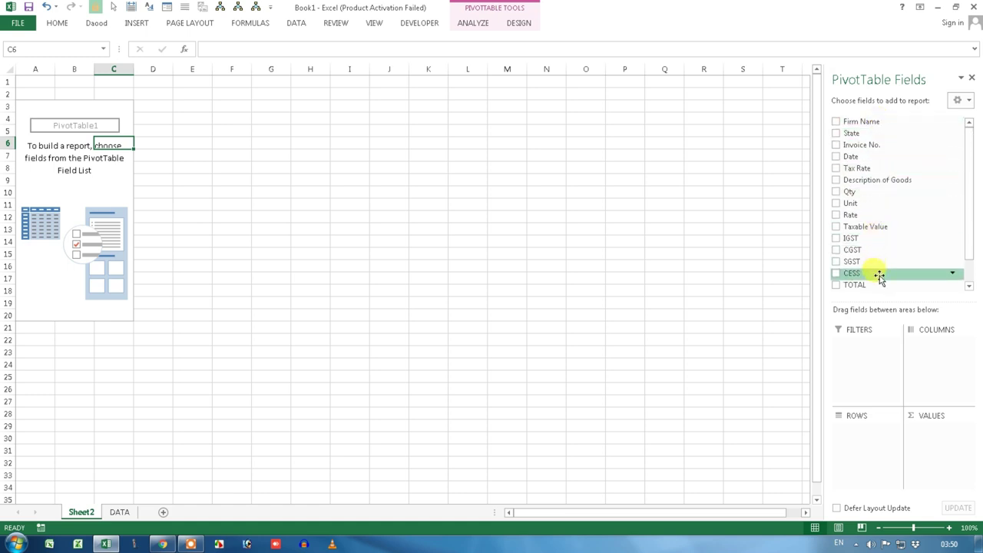
{"action": "mouse_move", "coordinate": [967, 153]}
{"action": "left_mouse_down"}
{"action": "mouse_move", "coordinate": [968, 186]}
{"action": "mouse_move", "coordinate": [967, 148]}
{"action": "left_mouse_up"}
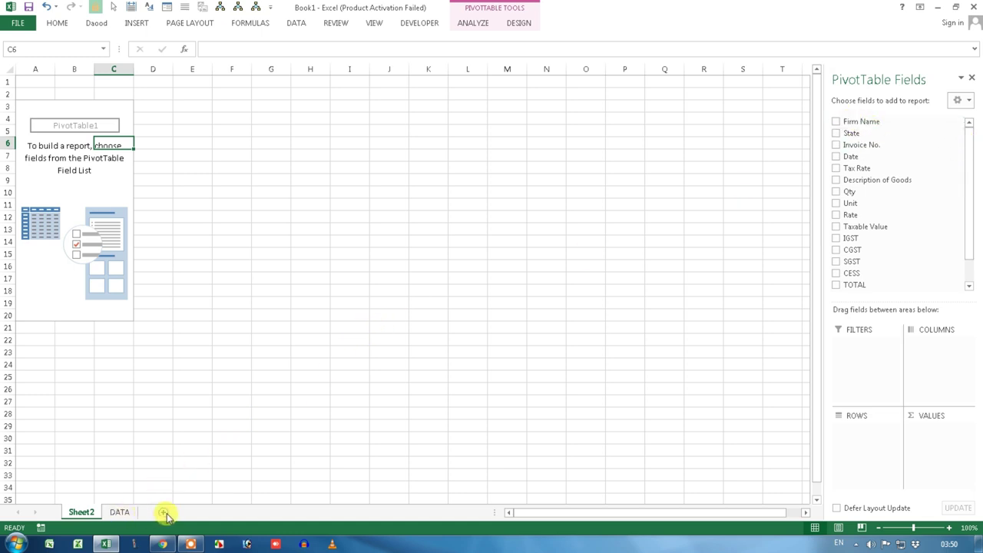
Add a new worksheet and name it DASHBOARD.
{"action": "left_click", "coordinate": [164, 513]}
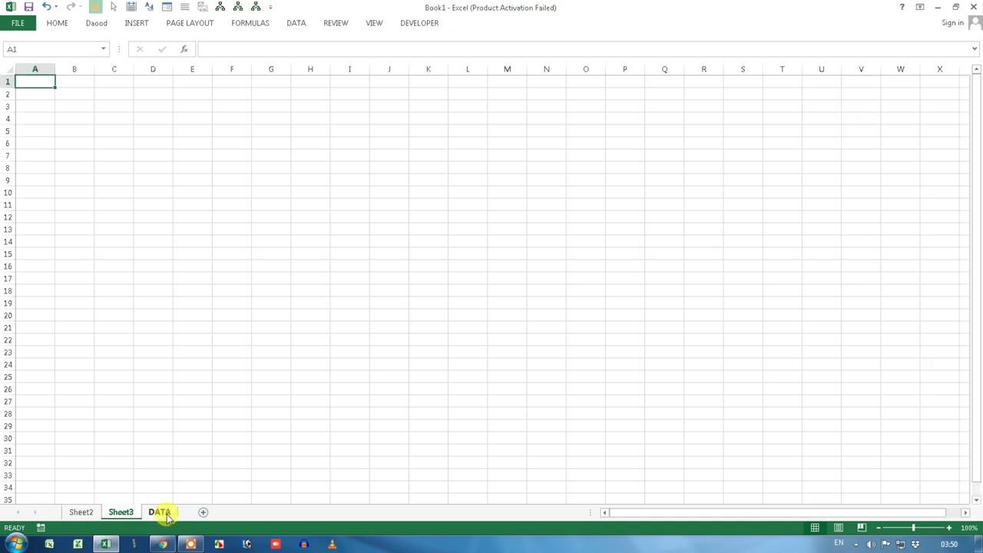
{"action": "right_click", "coordinate": [124, 513]}
{"action": "left_click", "coordinate": [172, 400]}
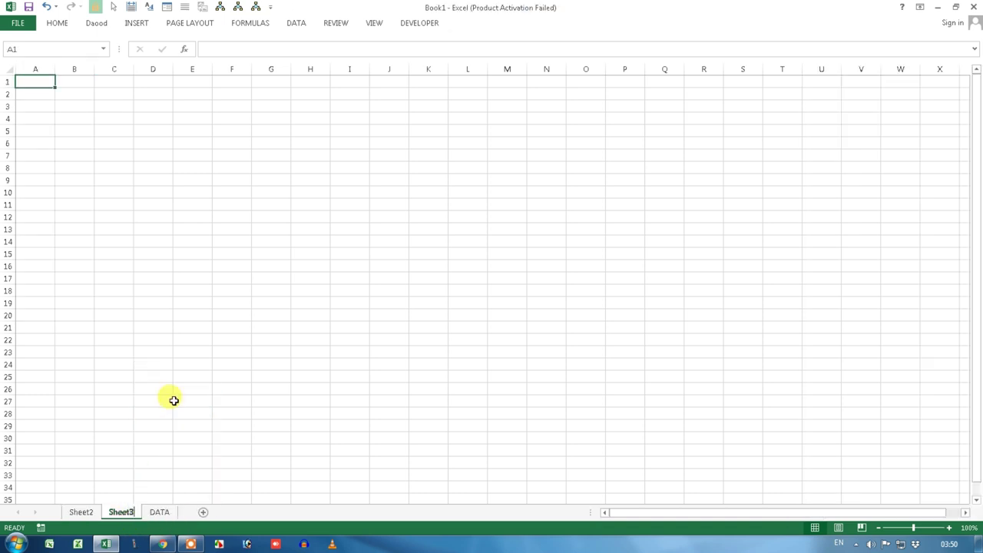
{"action": "type", "text": "DASHBOARD"}
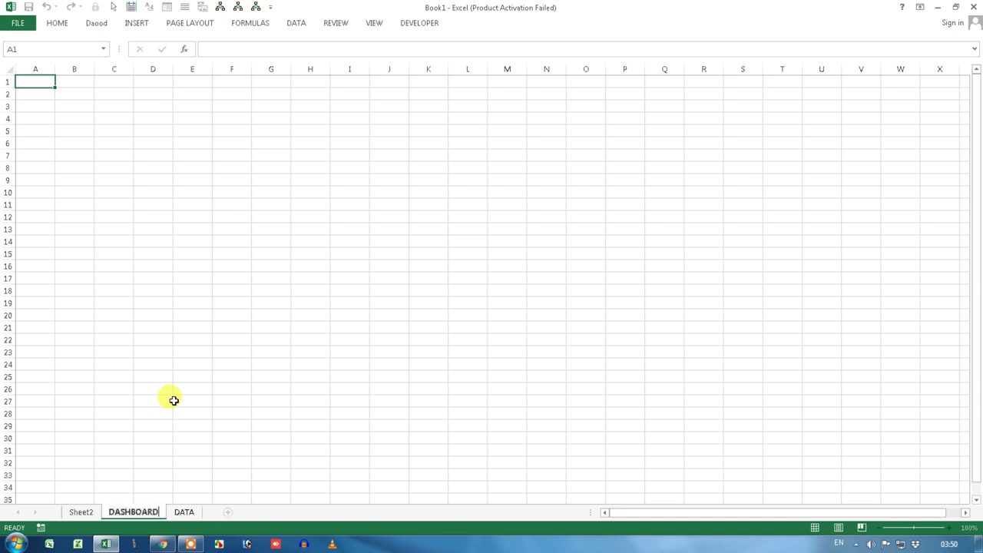
{"action": "key", "text": "Return"}
Enter FIRM WISE in B2 and MONTH WISE in B3.
{"action": "scroll", "coordinate": [215, 231], "scroll_direction": "up", "scroll_amount": 5}
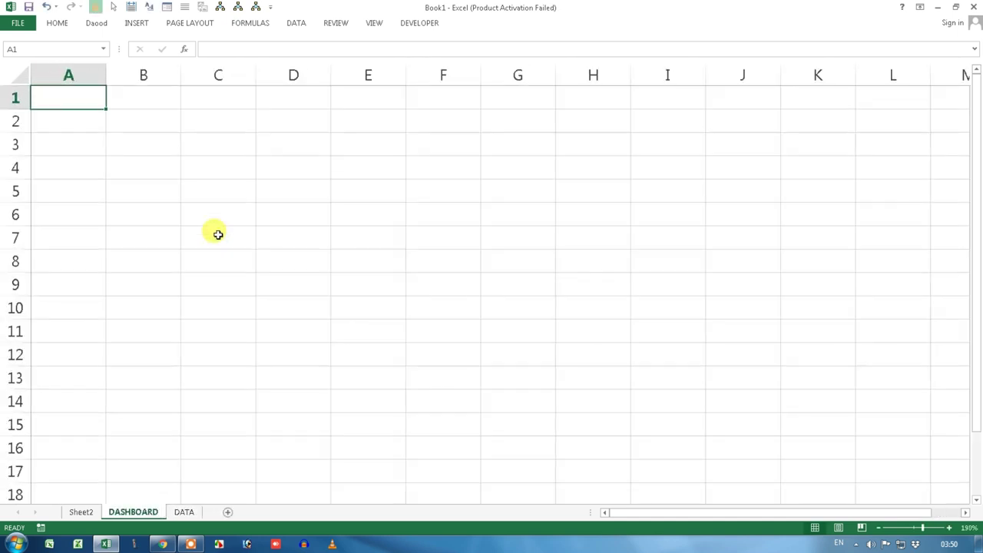
{"action": "scroll", "coordinate": [218, 234], "scroll_direction": "up", "scroll_amount": 2}
{"action": "left_click", "coordinate": [201, 135]}
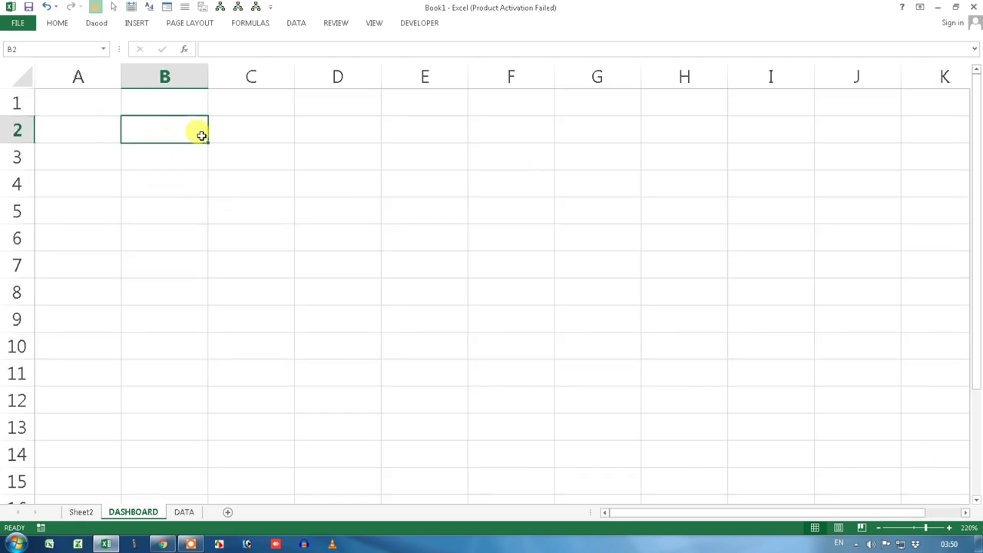
{"action": "type", "text": "FIRM WISE"}
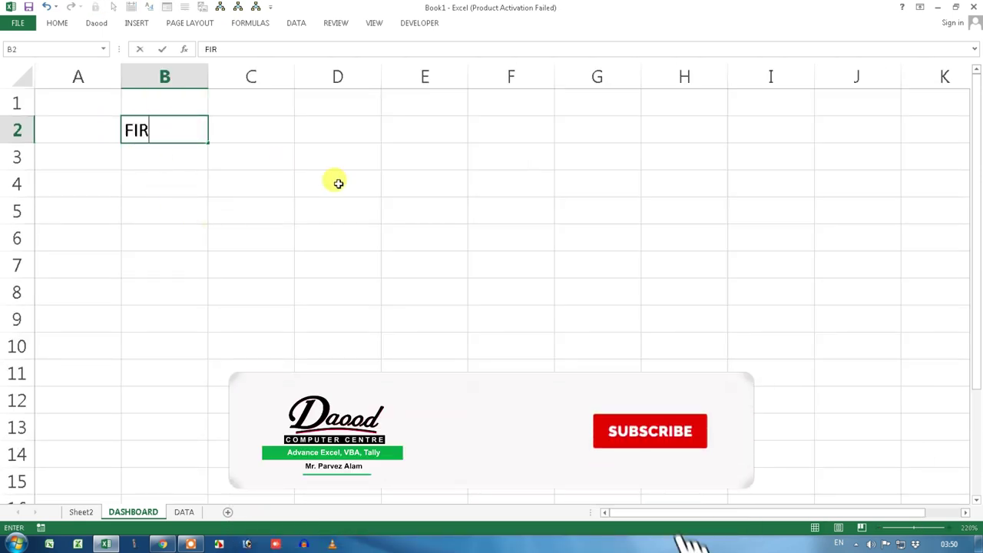
{"action": "key", "text": "Return"}
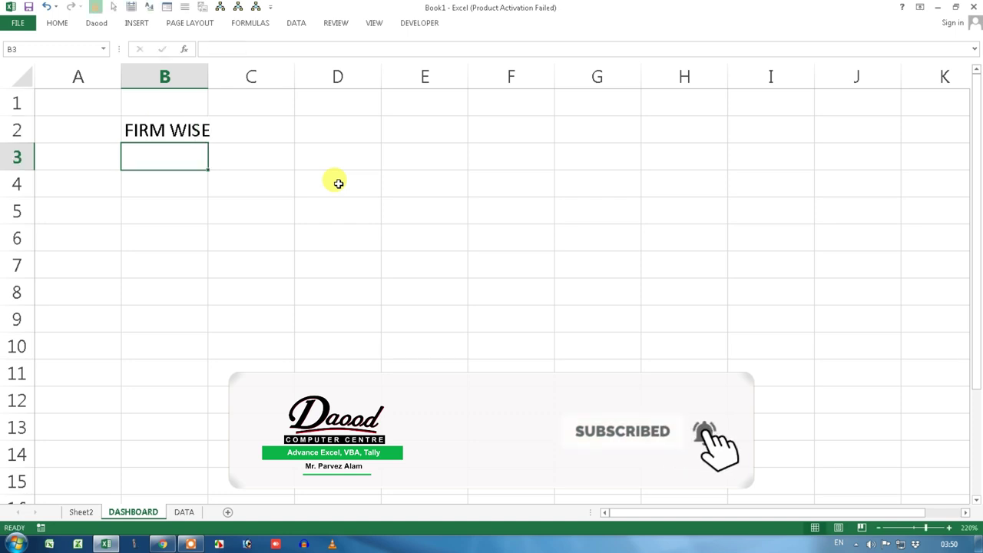
{"action": "type", "text": "MONTH WIS"}
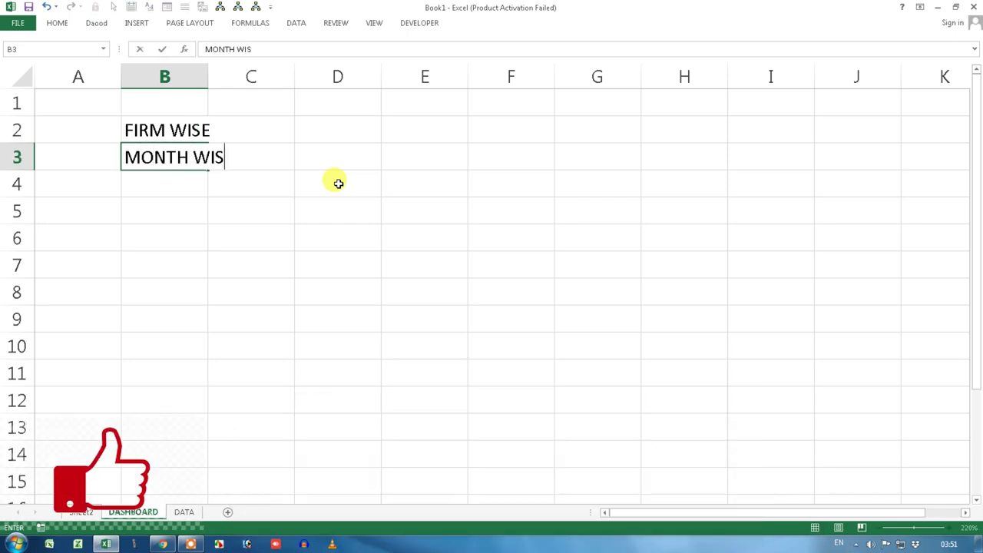
{"action": "type", "text": "E"}
{"action": "key", "text": "Return"}
Enter TAX WISE, PRODUCT WISE and STATE in B4:B6, then select the five headings.
{"action": "type", "text": "TAX WA"}
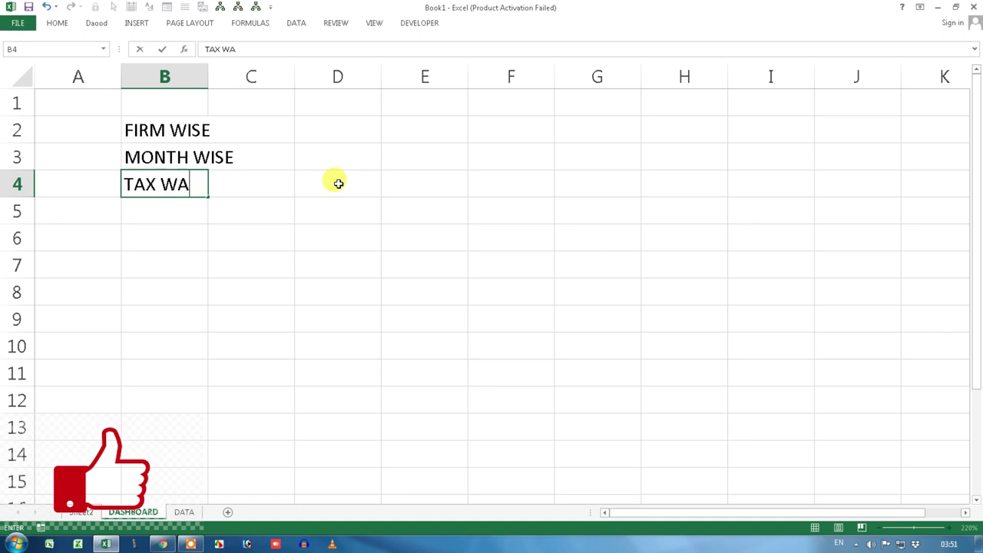
{"action": "key", "text": "BackSpace"}
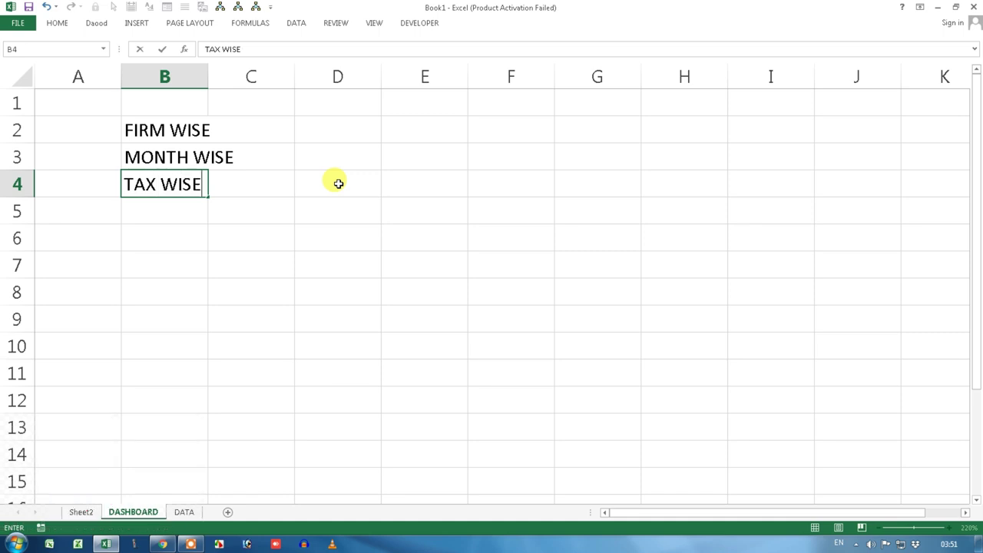
{"action": "key", "text": "Return"}
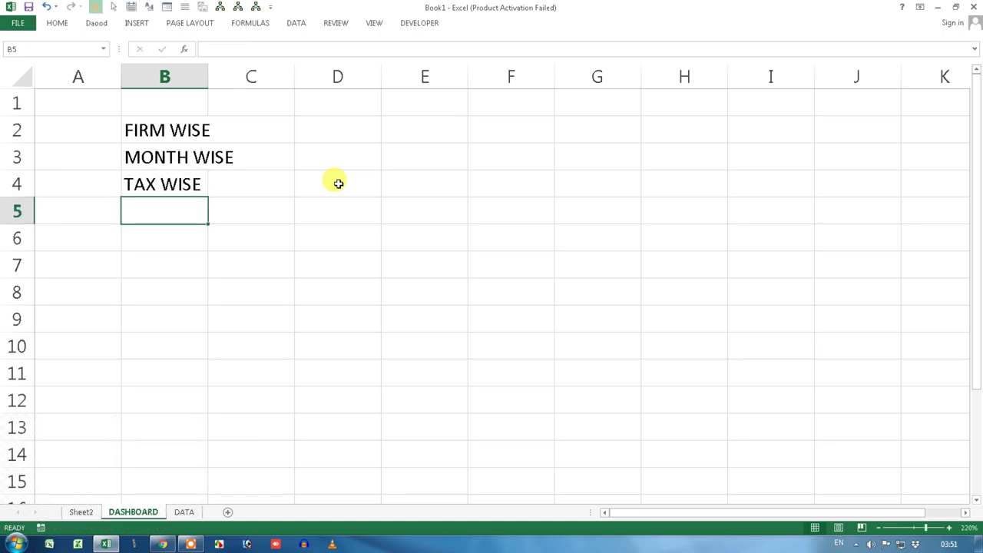
{"action": "type", "text": "PRODUCT WISE"}
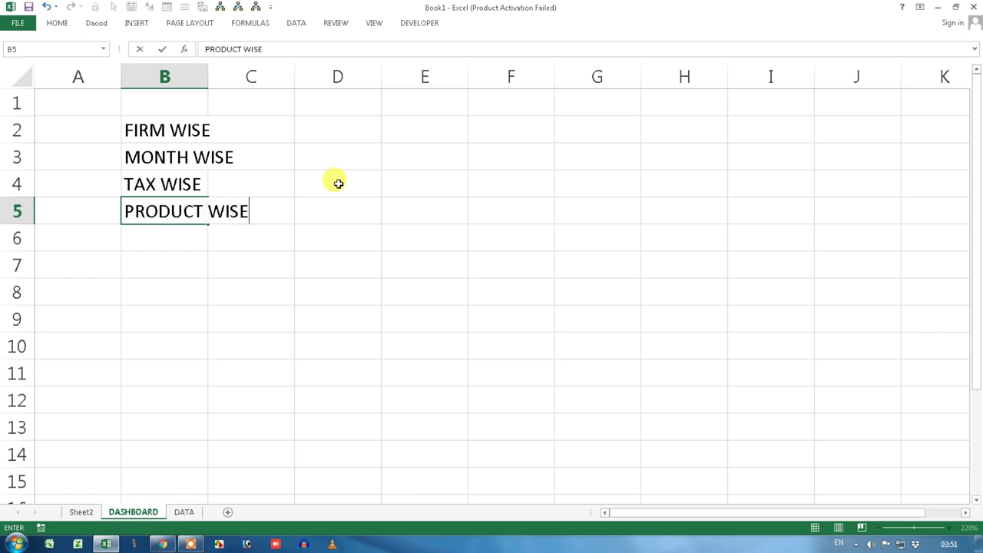
{"action": "key", "text": "Return"}
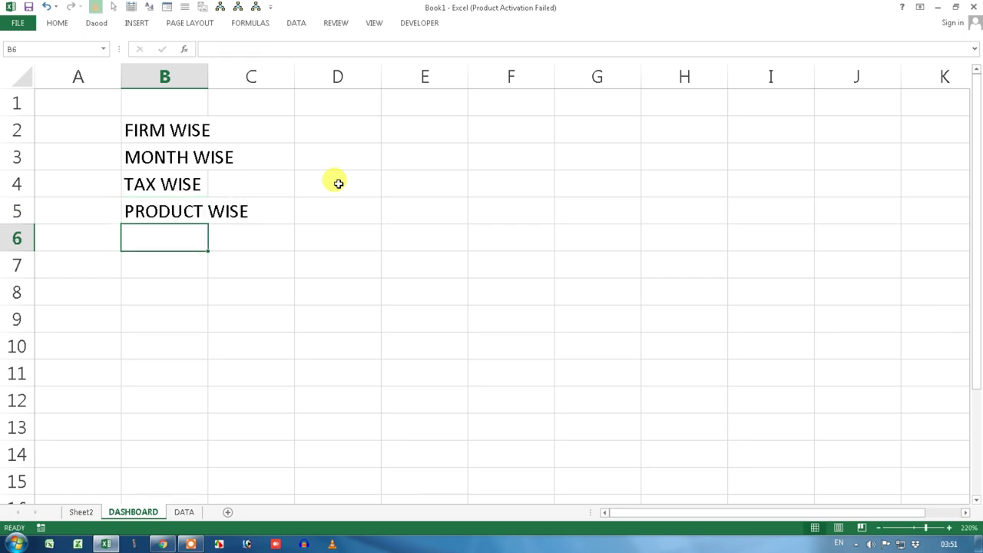
{"action": "type", "text": "ST"}
{"action": "key", "text": "Return"}
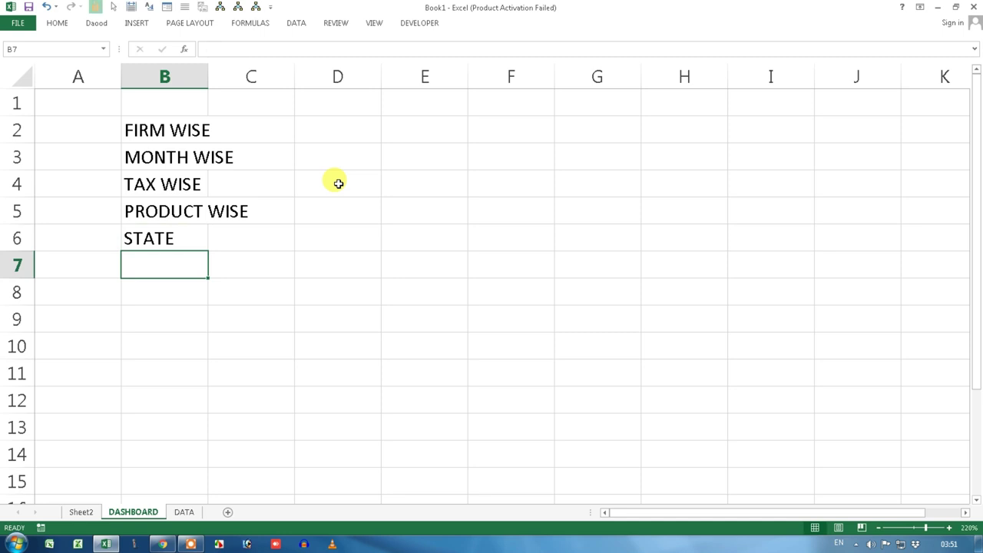
{"action": "scroll", "coordinate": [338, 183], "scroll_direction": "down", "scroll_amount": 2}
{"action": "scroll", "coordinate": [338, 182], "scroll_direction": "down", "scroll_amount": 1}
{"action": "scroll", "coordinate": [338, 183], "scroll_direction": "down", "scroll_amount": 2}
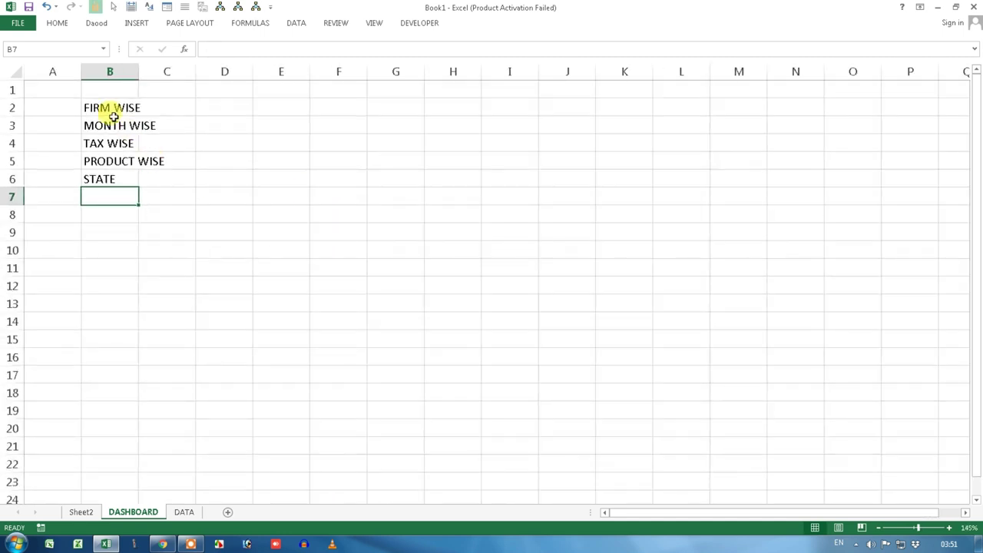
{"action": "left_click_drag", "start_coordinate": [91, 109], "coordinate": [96, 178]}
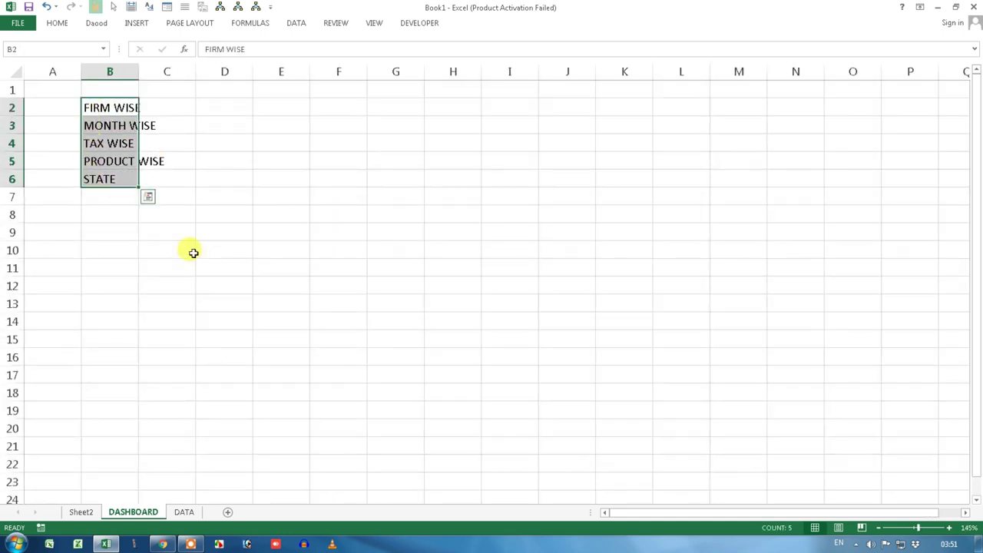
Rename Sheet2, holding the empty pivot table, to FIRM WISE.
{"action": "left_click", "coordinate": [90, 512]}
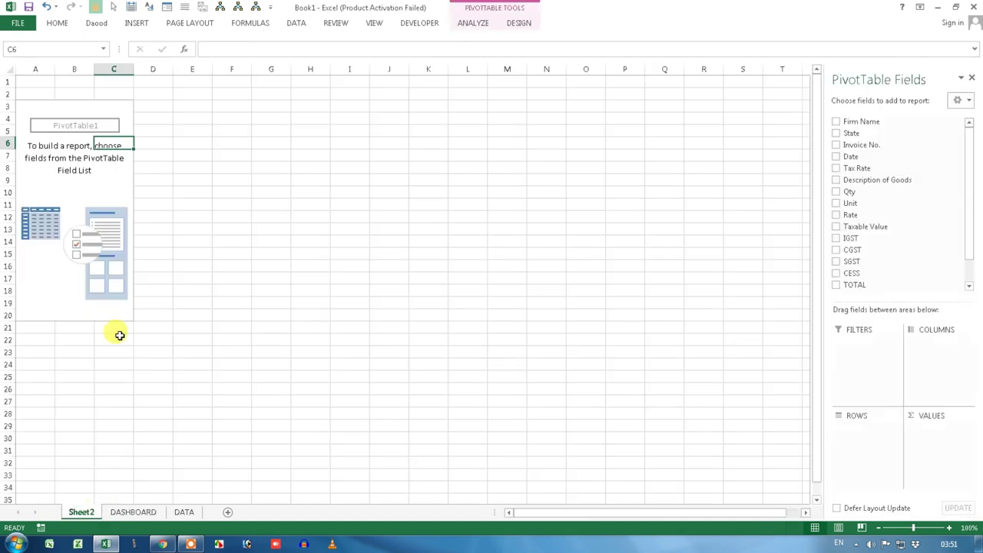
{"action": "left_click", "coordinate": [104, 179]}
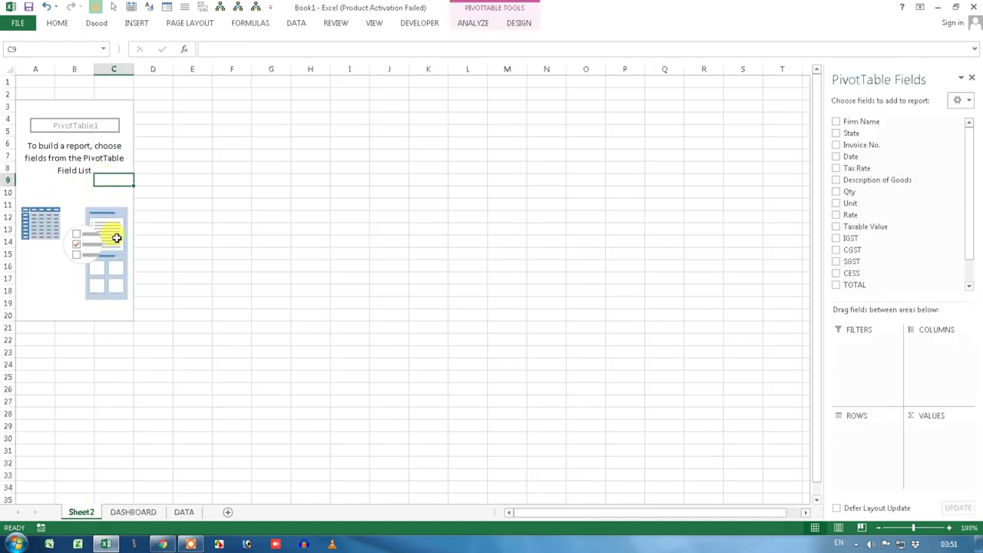
{"action": "right_click", "coordinate": [81, 513]}
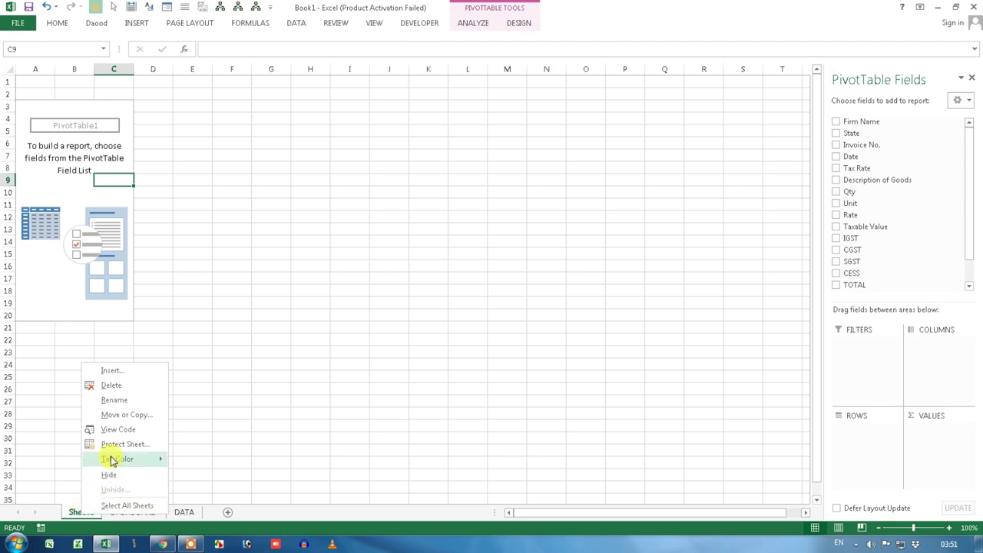
{"action": "left_click", "coordinate": [115, 400]}
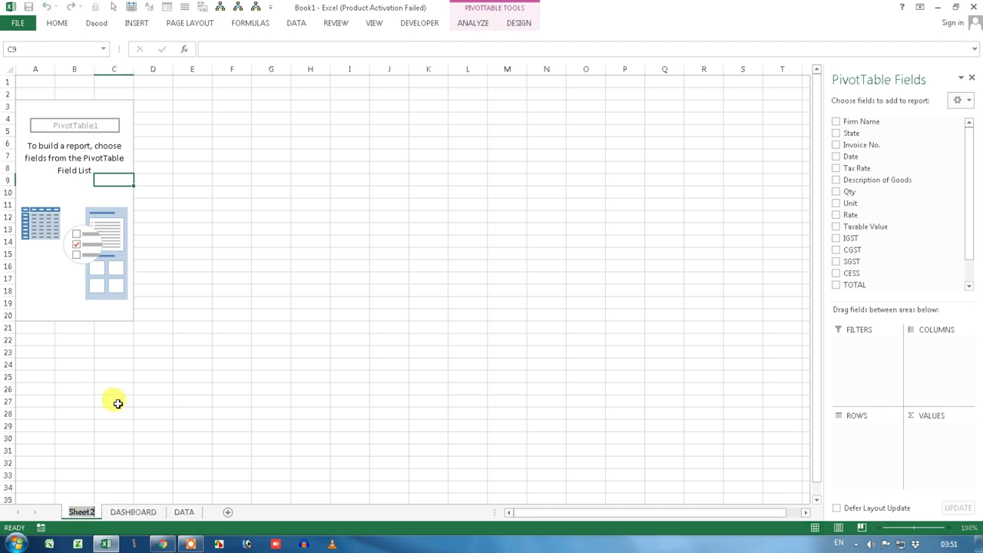
{"action": "type", "text": "FIRM WISE"}
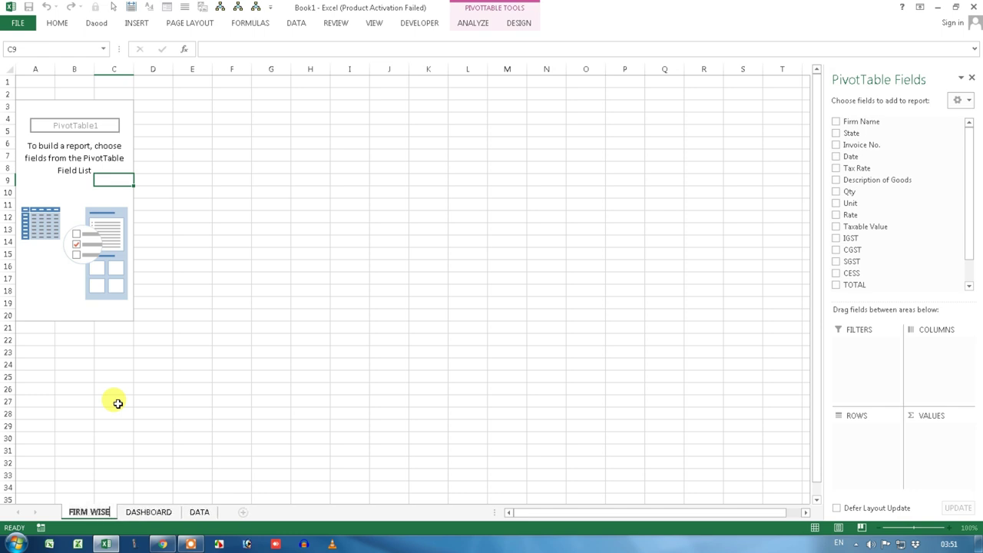
{"action": "left_click", "coordinate": [235, 375]}
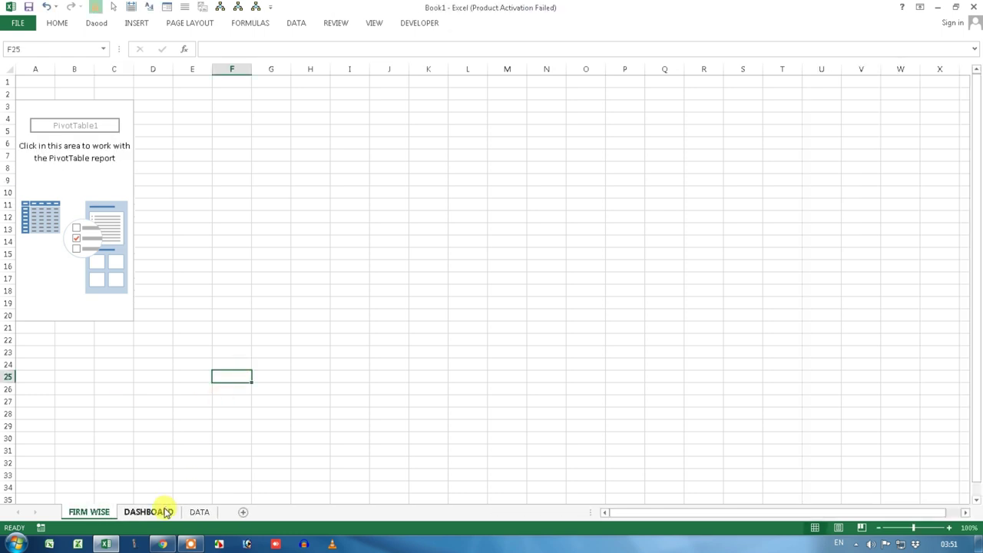
Widen DASHBOARD column B and make the FIRM WISE heading red, then reactivate the pivot table.
{"action": "left_click", "coordinate": [165, 512]}
{"action": "left_click", "coordinate": [113, 106]}
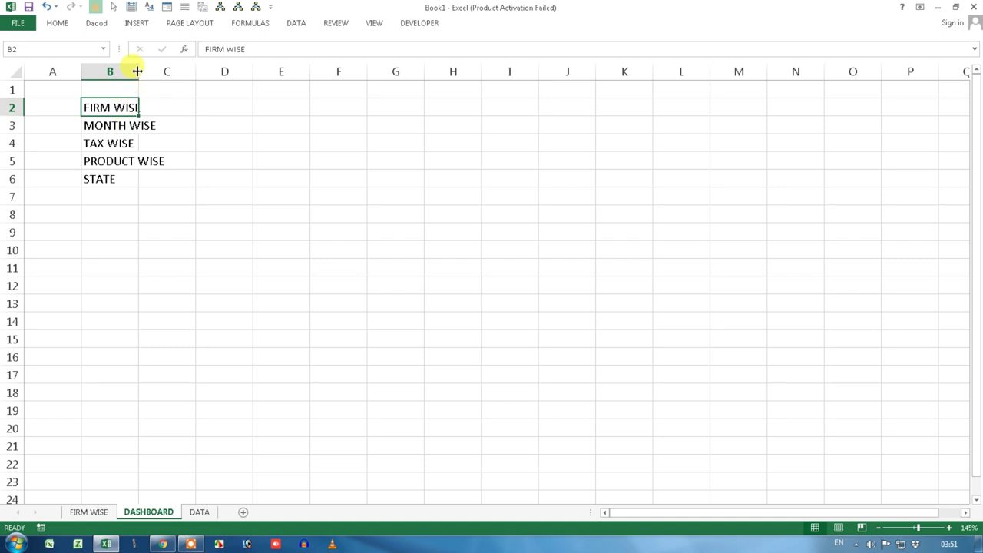
{"action": "left_click_drag", "start_coordinate": [136, 70], "coordinate": [175, 71]}
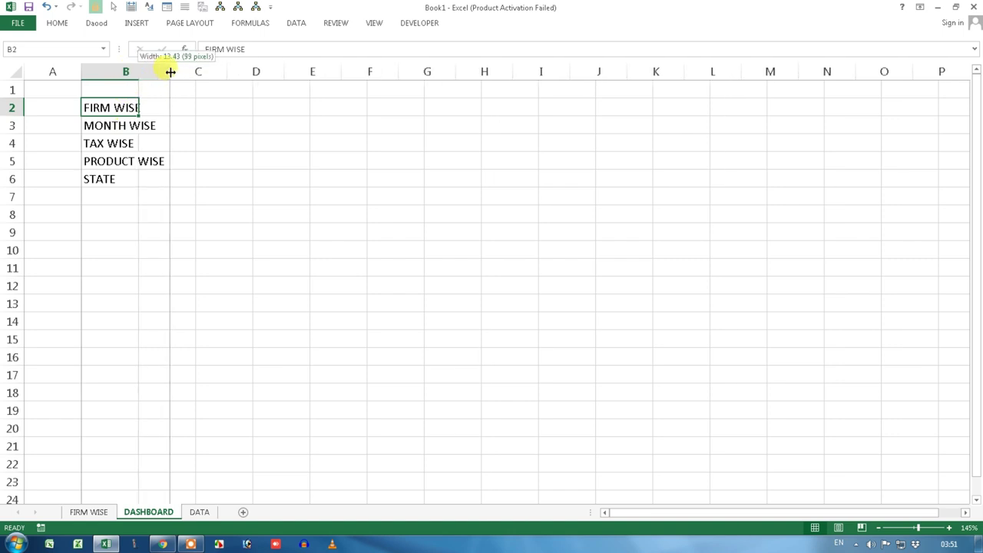
{"action": "left_click", "coordinate": [57, 23]}
{"action": "left_click", "coordinate": [206, 64]}
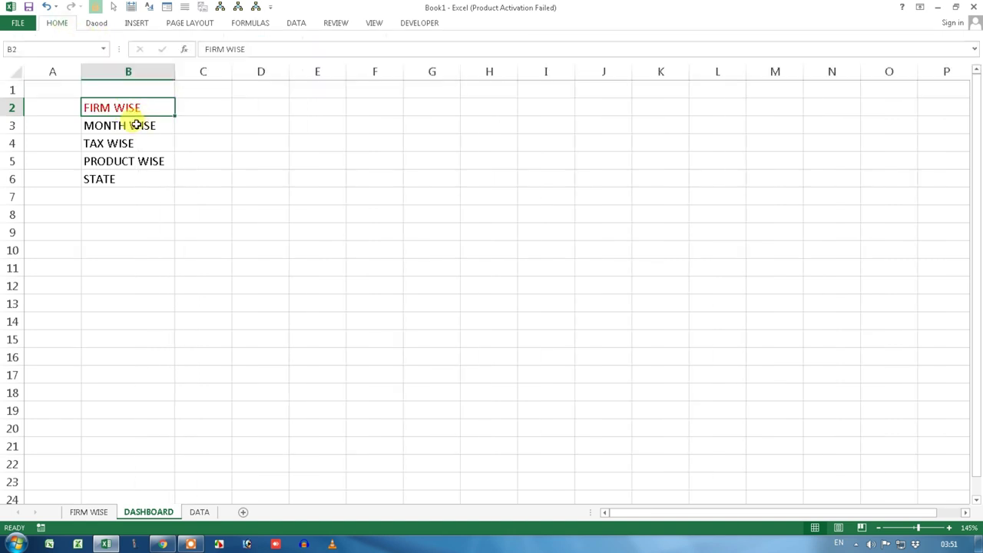
{"action": "left_click", "coordinate": [96, 511]}
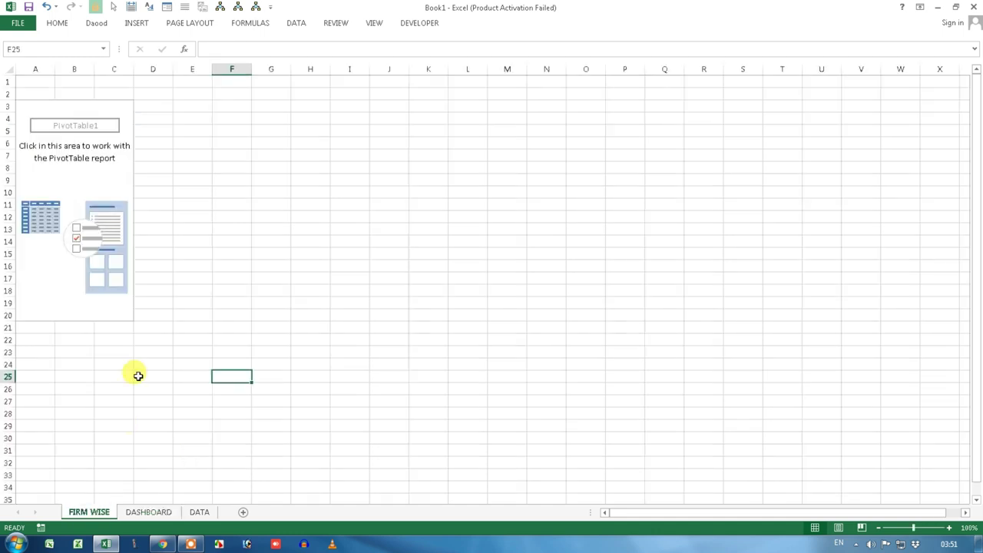
{"action": "left_click", "coordinate": [79, 175]}
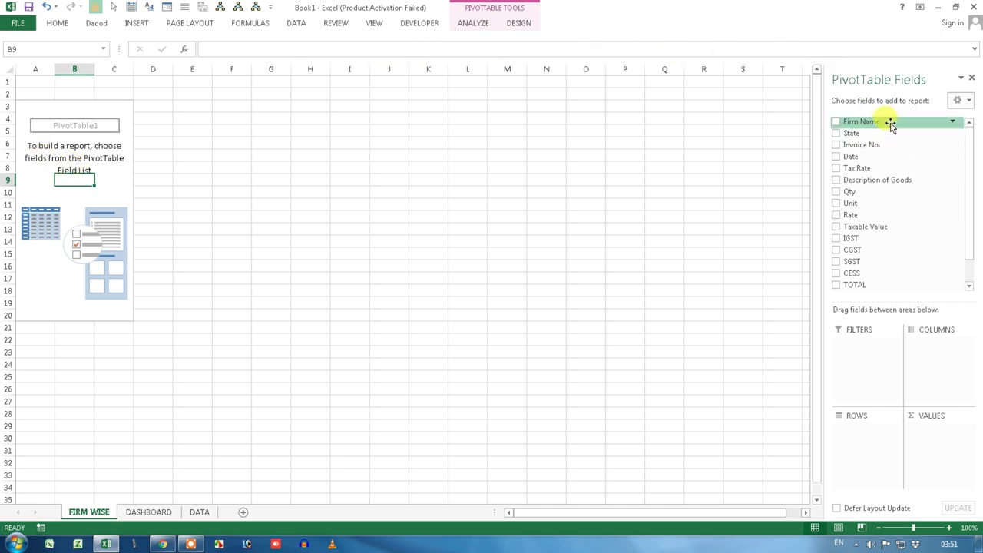
Put Firm Name in Rows and sum TOTAL in Values: JK Enterprise 410376.47, SR Hardware 459587.39.
{"action": "left_click_drag", "start_coordinate": [890, 125], "coordinate": [864, 440]}
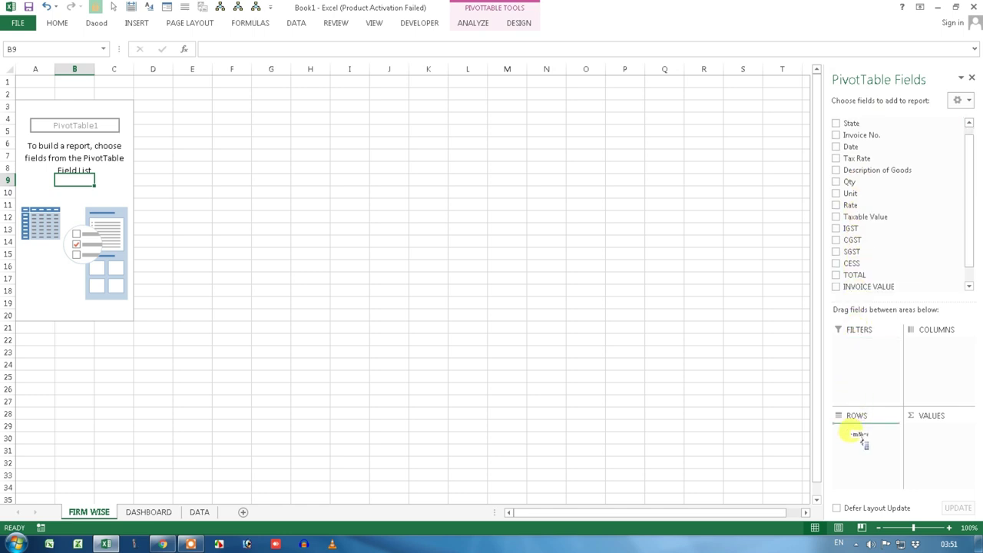
{"action": "left_click_drag", "start_coordinate": [861, 436], "coordinate": [862, 438]}
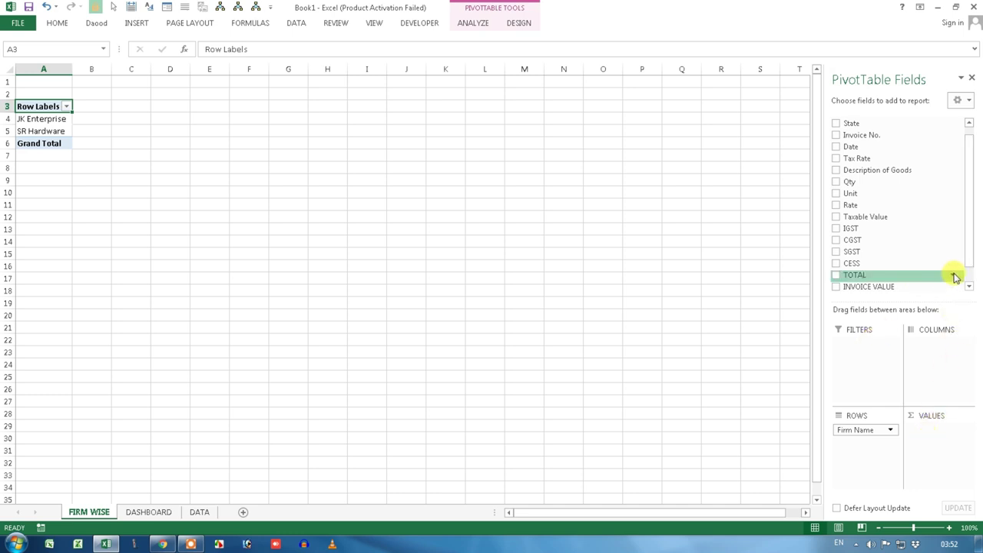
{"action": "scroll", "coordinate": [968, 253], "scroll_direction": "down", "scroll_amount": 1}
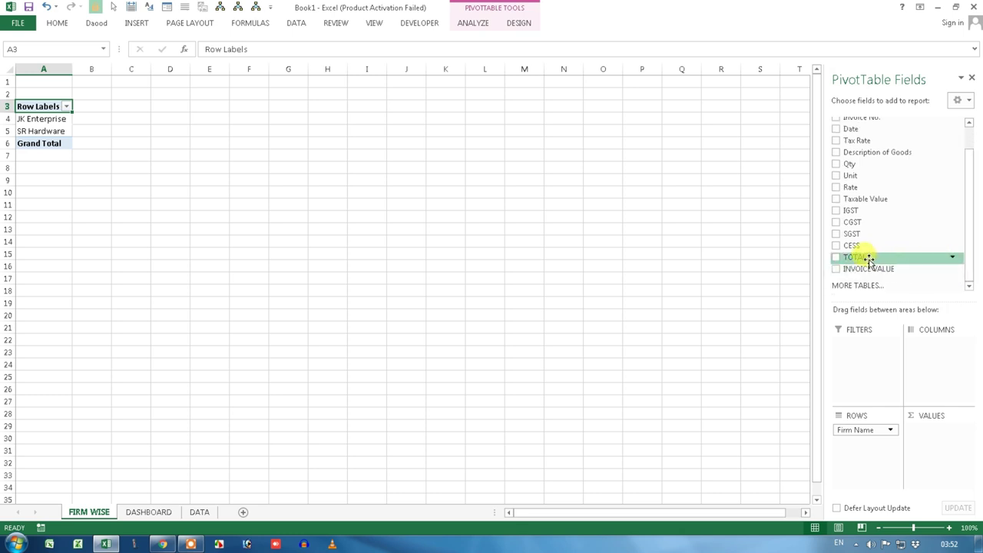
{"action": "left_click_drag", "start_coordinate": [868, 259], "coordinate": [939, 432]}
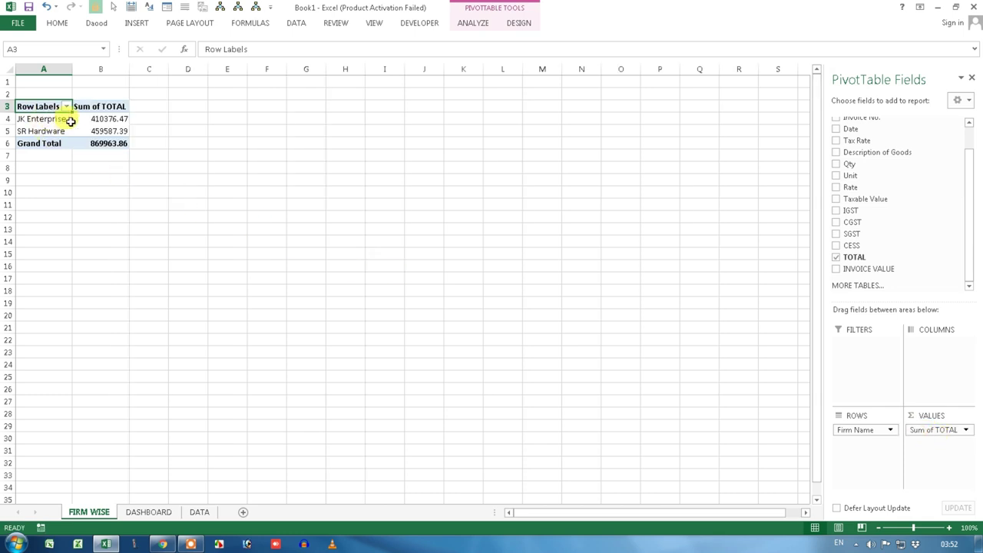
{"action": "left_click", "coordinate": [103, 132]}
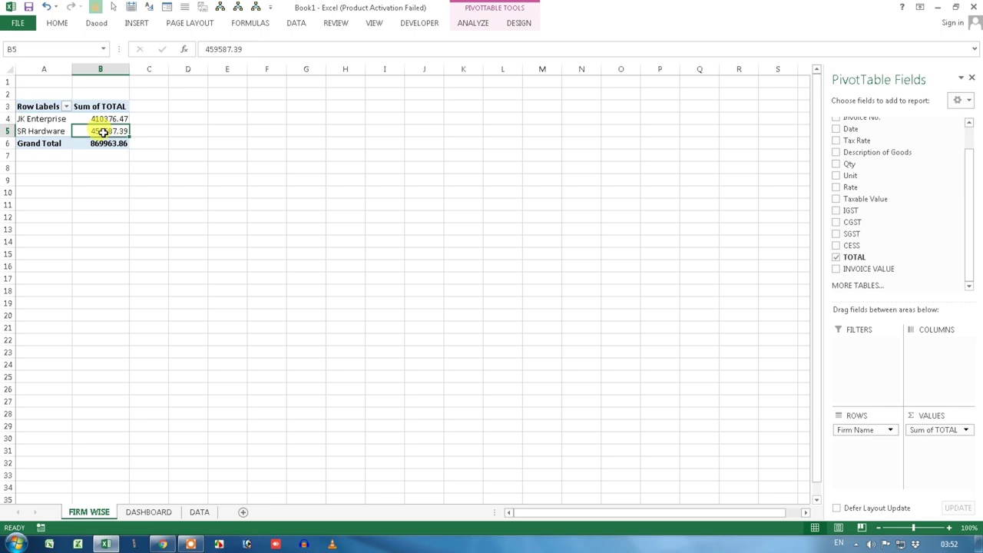
{"action": "left_click", "coordinate": [104, 118]}
{"action": "left_click", "coordinate": [103, 130]}
{"action": "left_click", "coordinate": [104, 119]}
{"action": "left_click", "coordinate": [214, 130]}
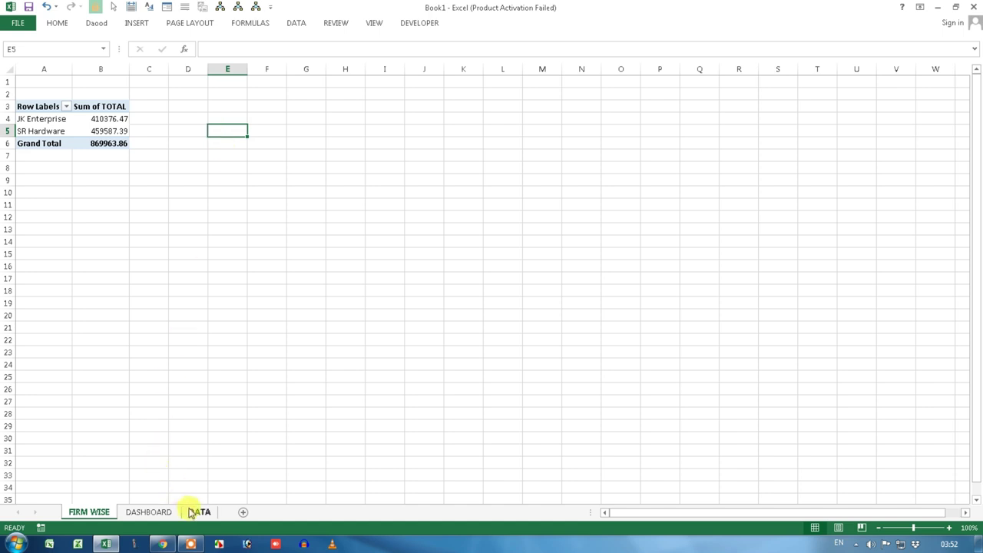
Create another PivotTable from the DATA sheet's table on a new worksheet.
{"action": "left_click", "coordinate": [196, 513]}
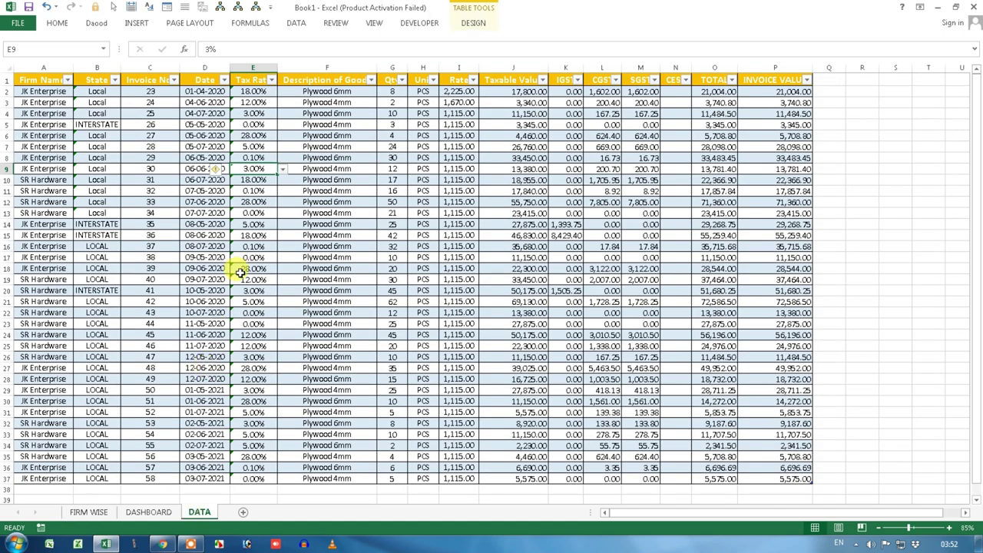
{"action": "left_click", "coordinate": [136, 22]}
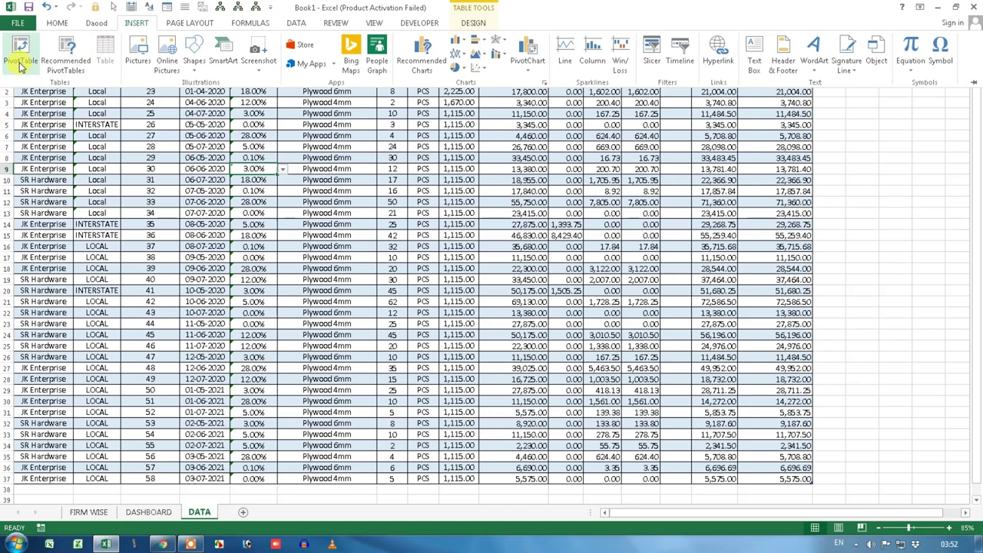
{"action": "left_click", "coordinate": [19, 54]}
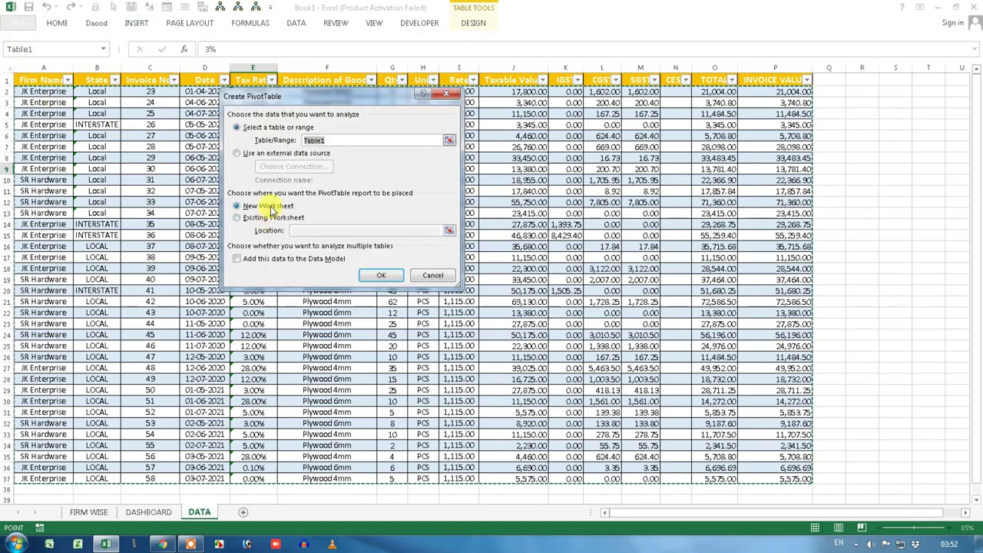
{"action": "left_click", "coordinate": [375, 275]}
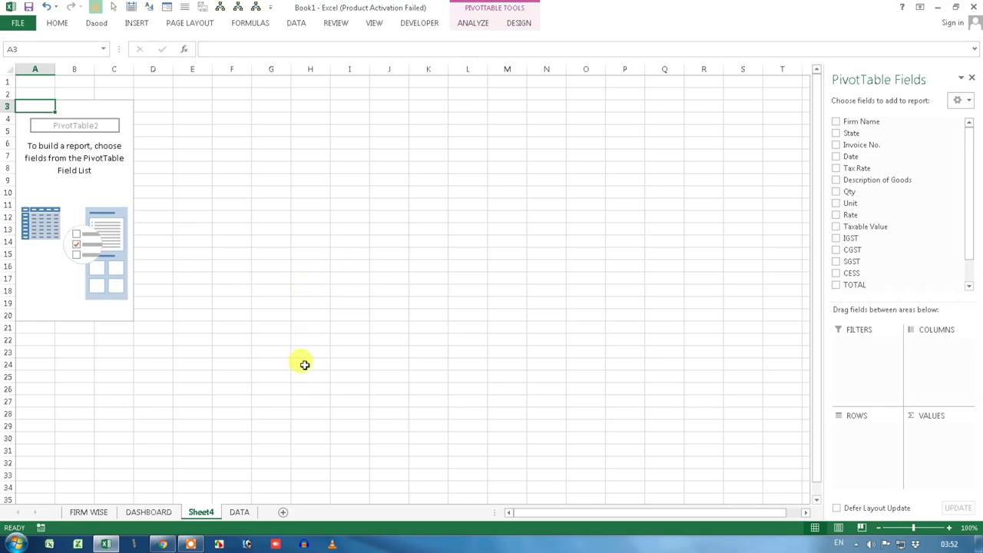
Check the MONTH WISE heading on DASHBOARD and the new Sheet4, then go back to FIRM WISE.
{"action": "left_click", "coordinate": [149, 511]}
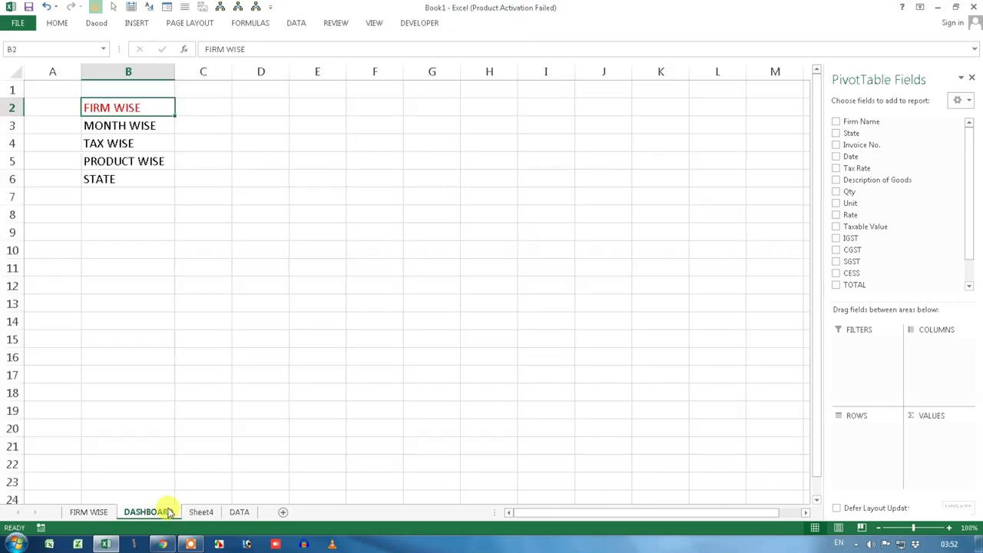
{"action": "left_click", "coordinate": [133, 127]}
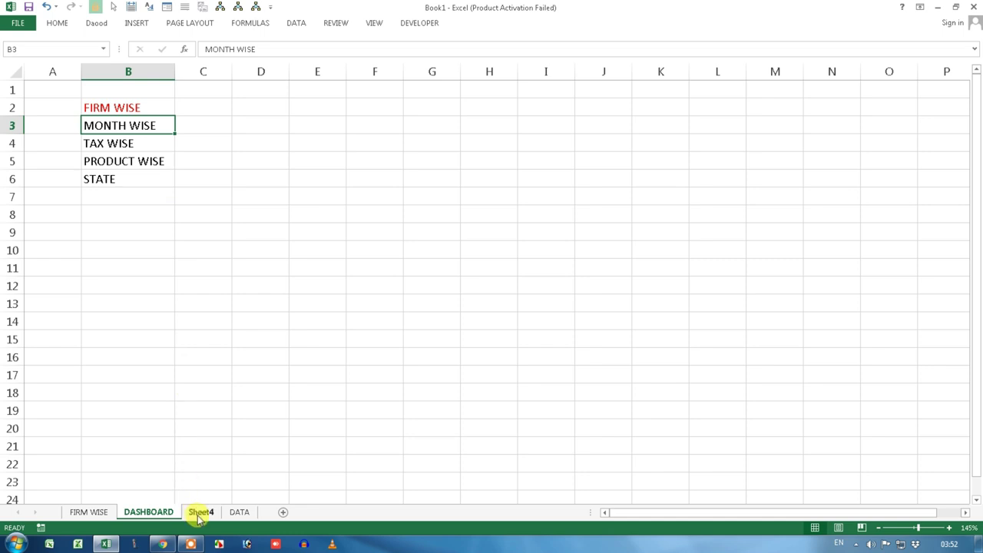
{"action": "left_click", "coordinate": [200, 512]}
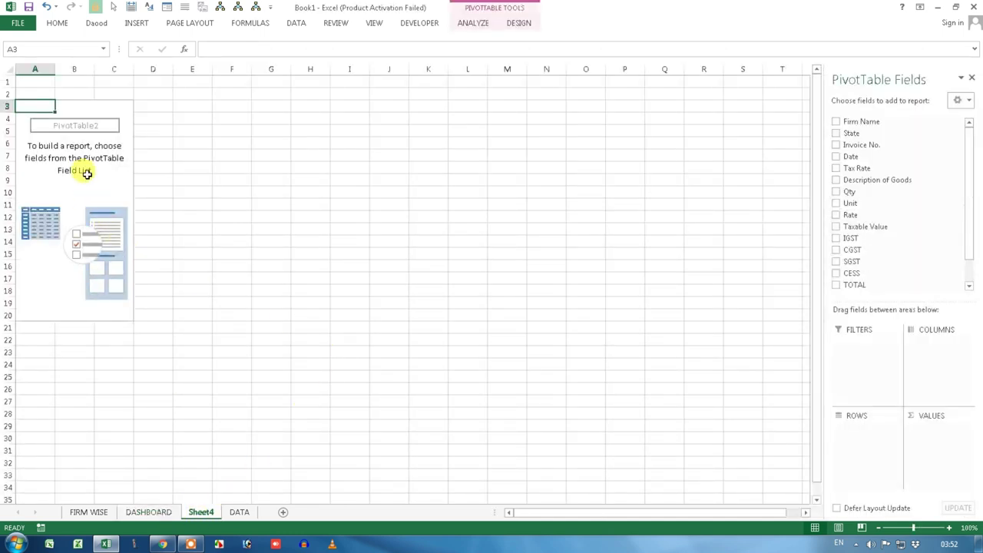
{"action": "left_click", "coordinate": [87, 174]}
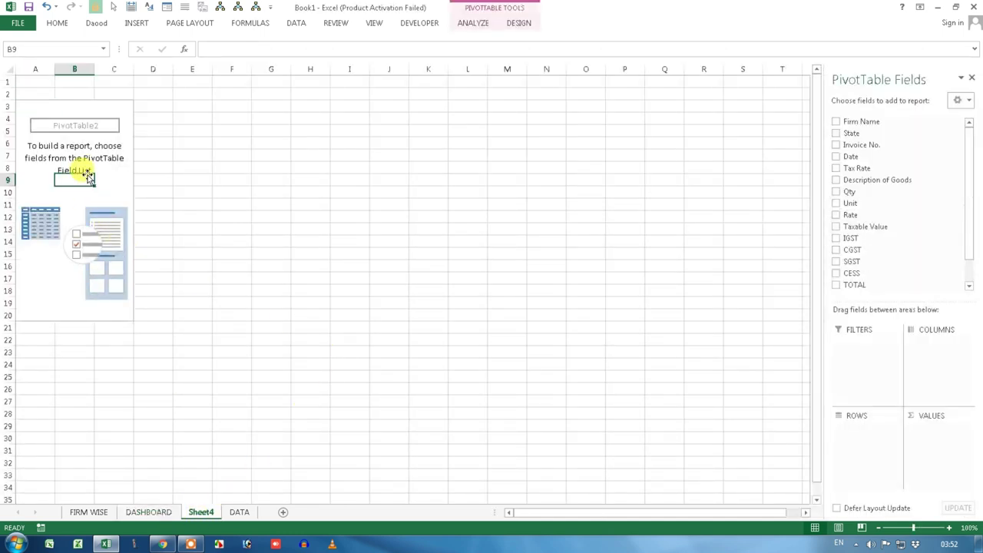
{"action": "left_click", "coordinate": [95, 511]}
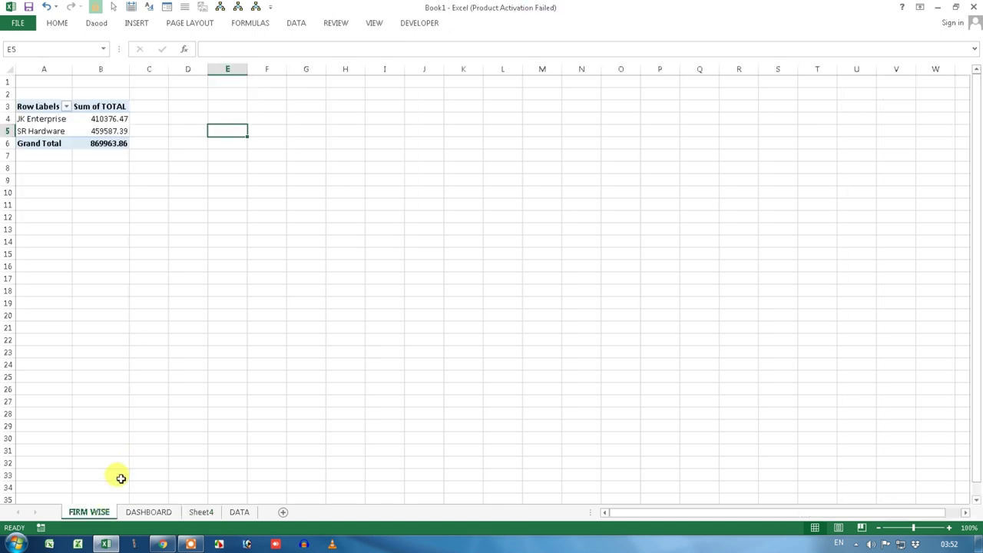
{"action": "left_click", "coordinate": [82, 134]}
Rename the firm-wise pivot table to PT_FIRM.
{"action": "mouse_move", "coordinate": [73, 138]}
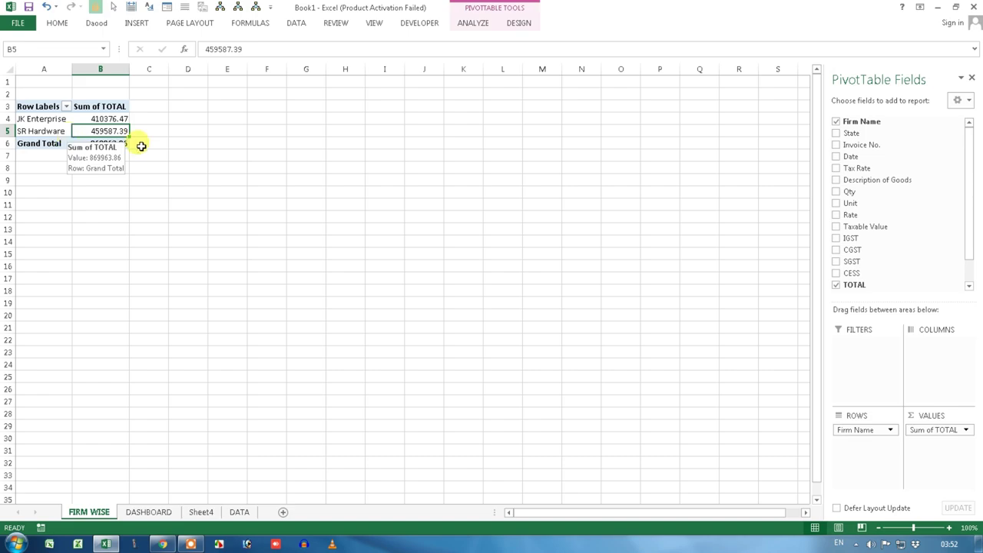
{"action": "left_click", "coordinate": [484, 24]}
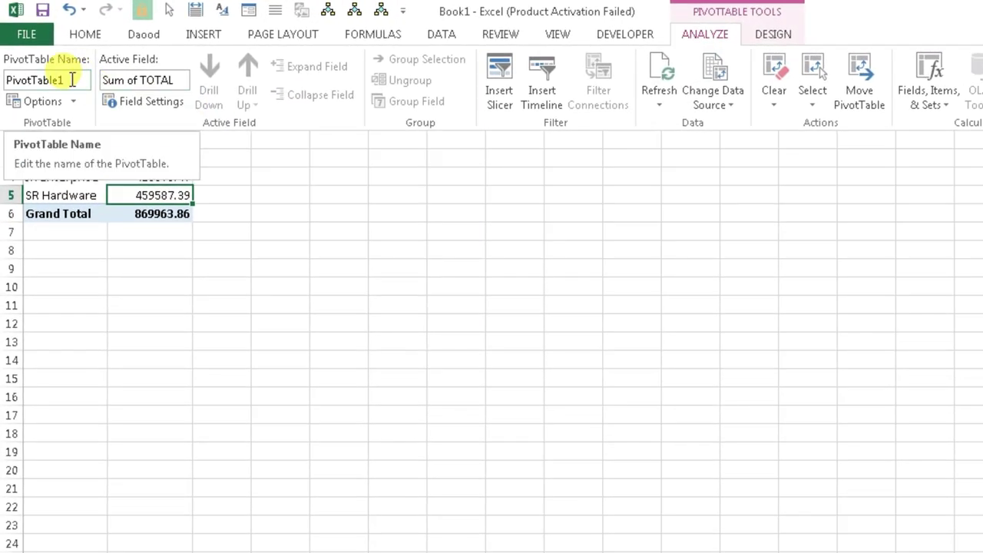
{"action": "left_click", "coordinate": [72, 80]}
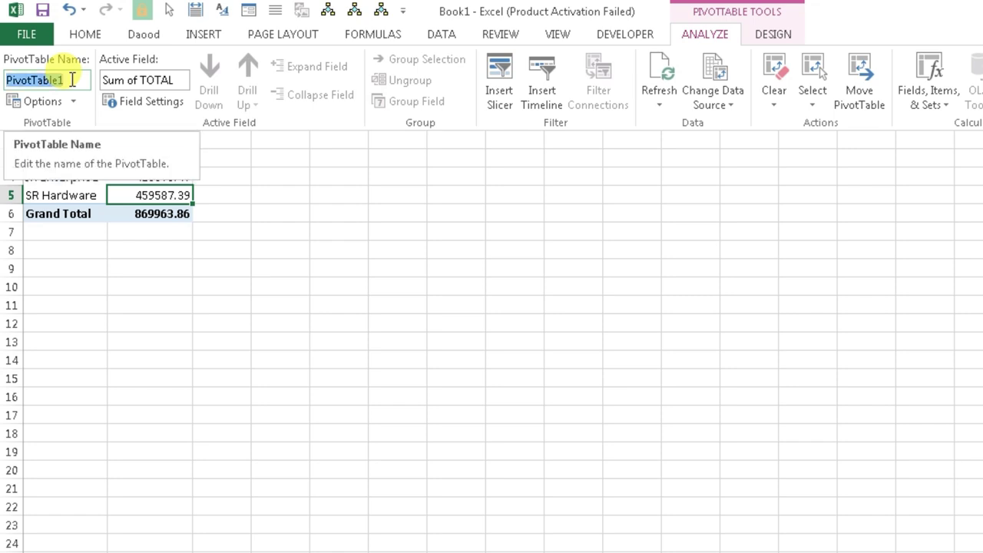
{"action": "type", "text": "P"}
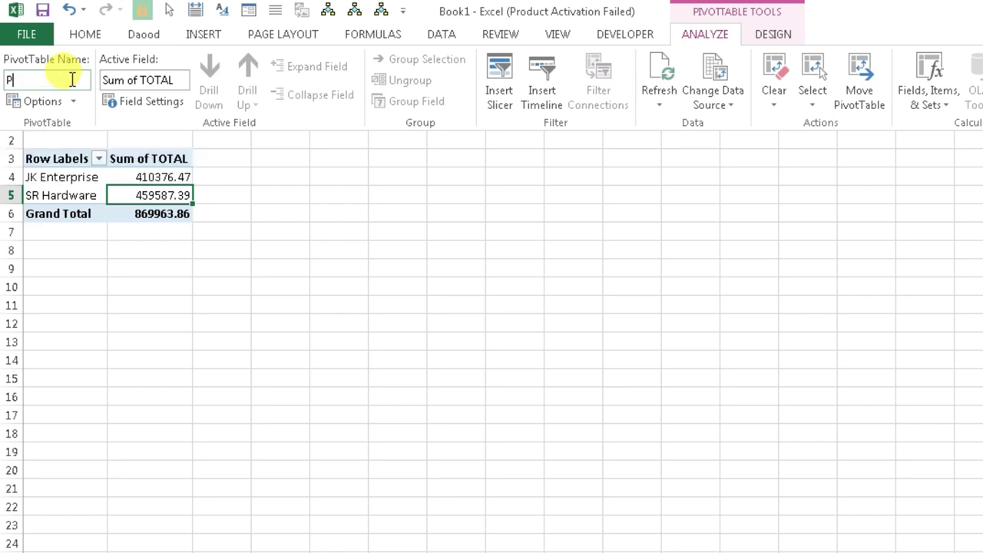
{"action": "type", "text": "T_FIRM"}
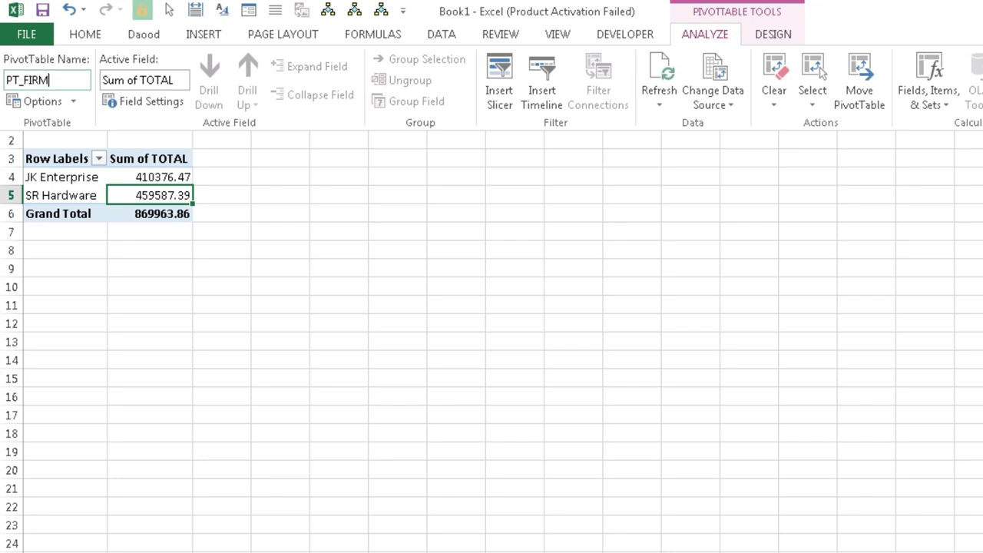
{"action": "key", "text": "Return"}
{"action": "left_click", "coordinate": [131, 178]}
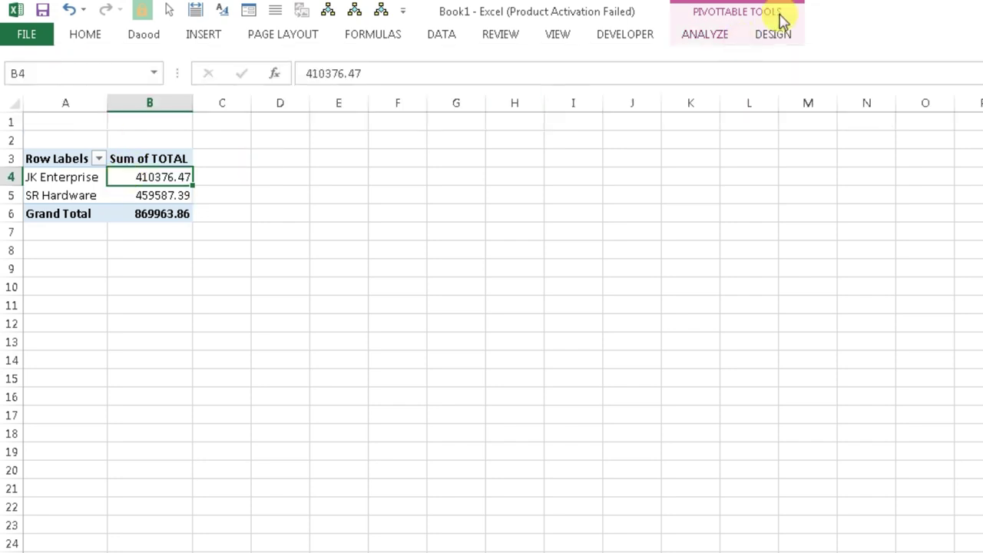
{"action": "left_click", "coordinate": [775, 33]}
{"action": "left_click", "coordinate": [736, 37]}
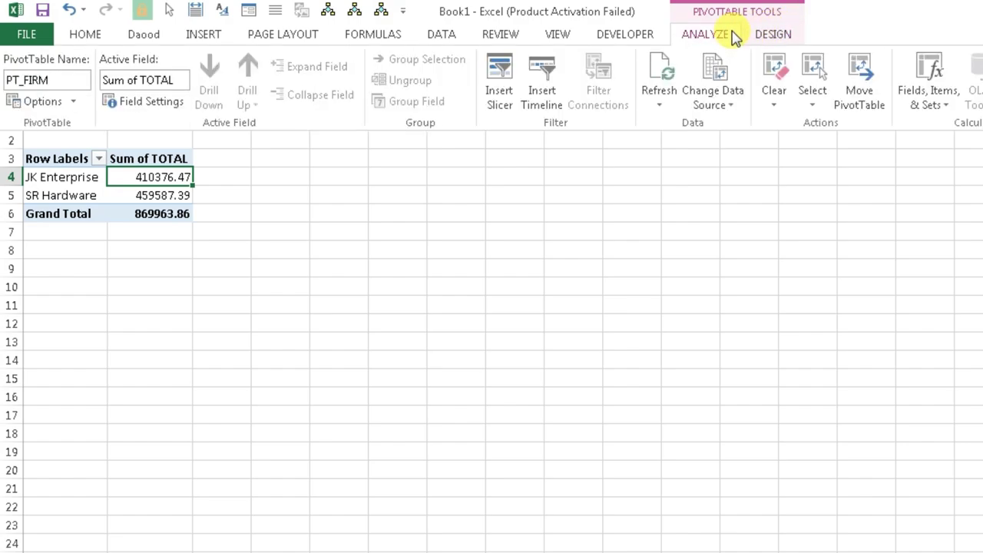
{"action": "left_click", "coordinate": [292, 220]}
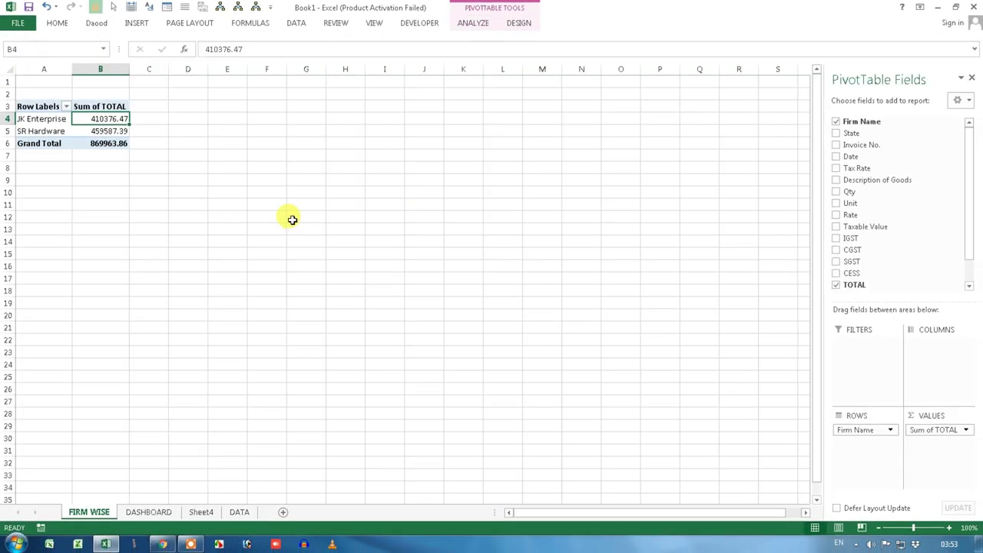
Rename the empty pivot table on Sheet4 to PT_MTH.
{"action": "left_click", "coordinate": [201, 512]}
{"action": "left_click", "coordinate": [106, 165]}
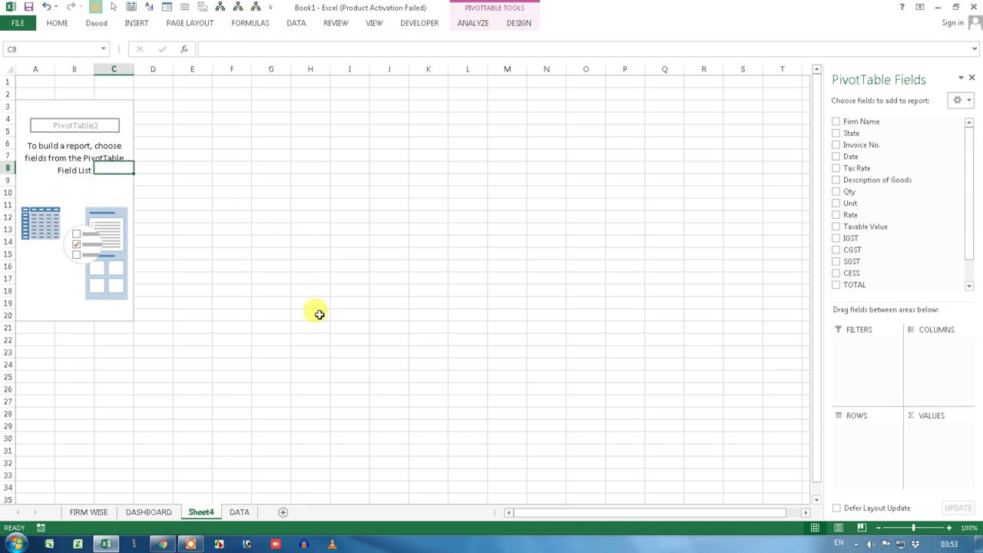
{"action": "left_click", "coordinate": [151, 512]}
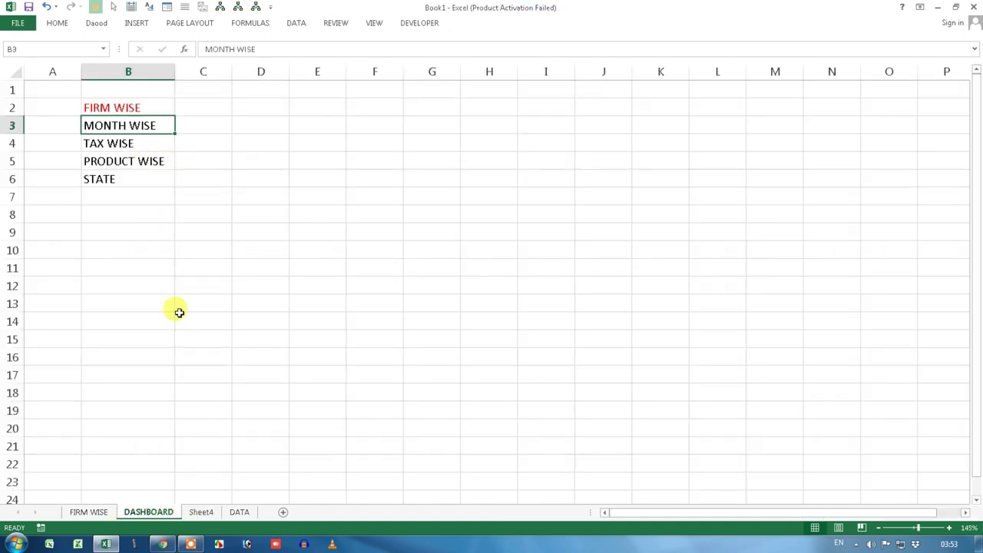
{"action": "left_click", "coordinate": [201, 511]}
{"action": "left_click", "coordinate": [466, 31]}
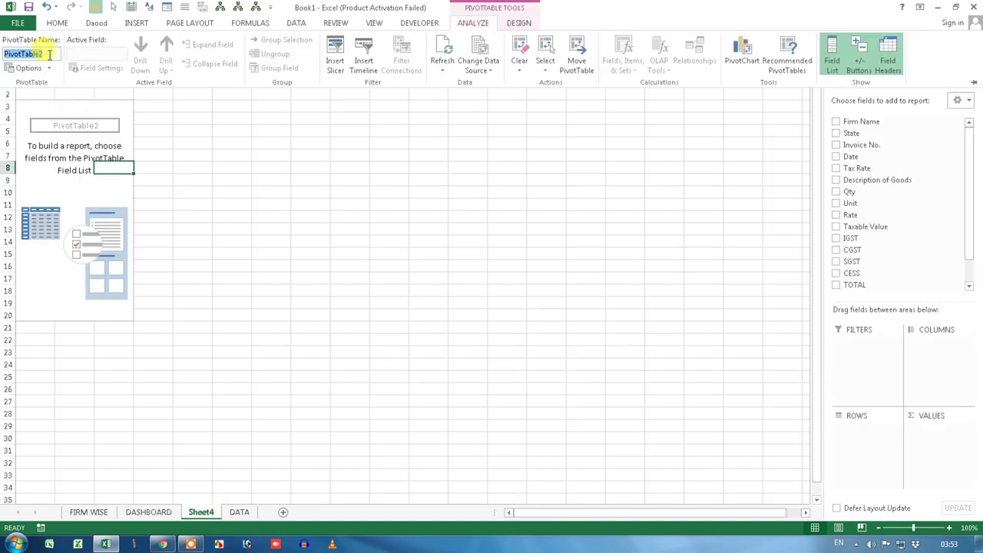
{"action": "type", "text": "PT_MTH"}
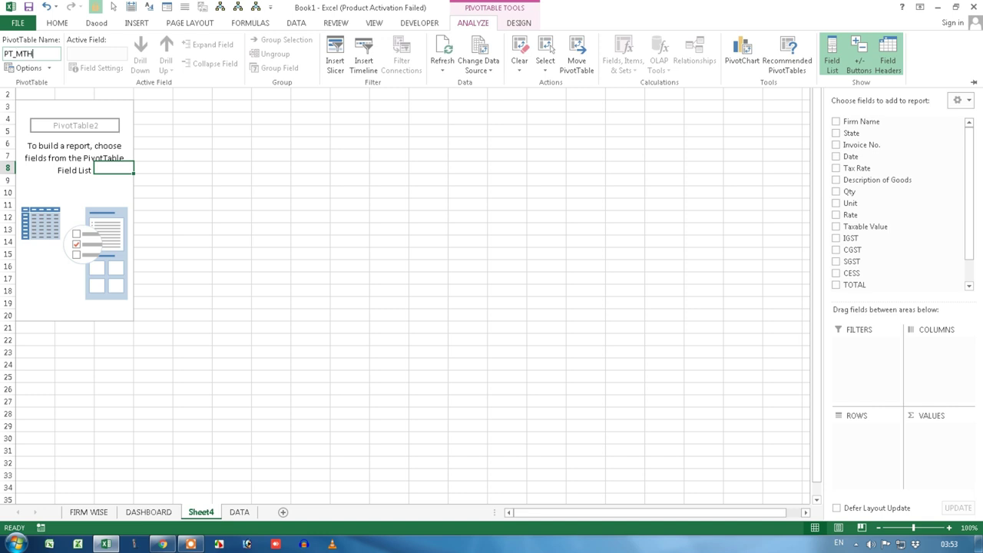
{"action": "key", "text": "Return"}
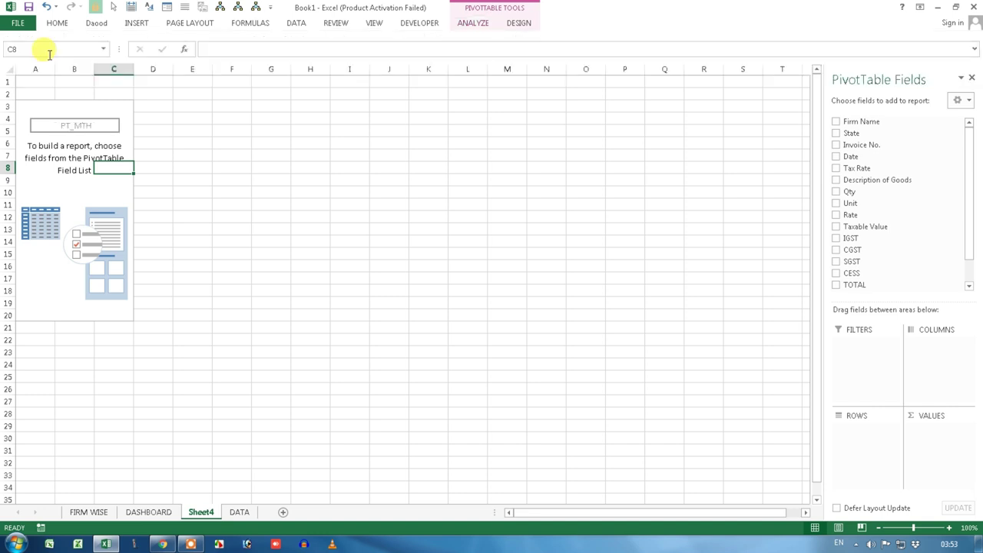
{"action": "left_click", "coordinate": [97, 191]}
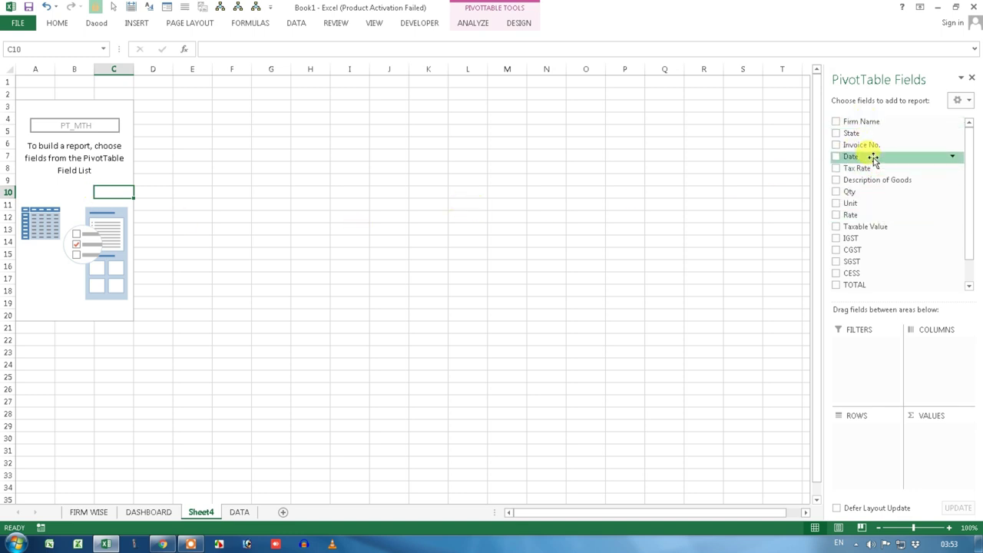
Put Date in the pivot rows and sum TOTAL in the values.
{"action": "left_click_drag", "start_coordinate": [874, 159], "coordinate": [865, 435]}
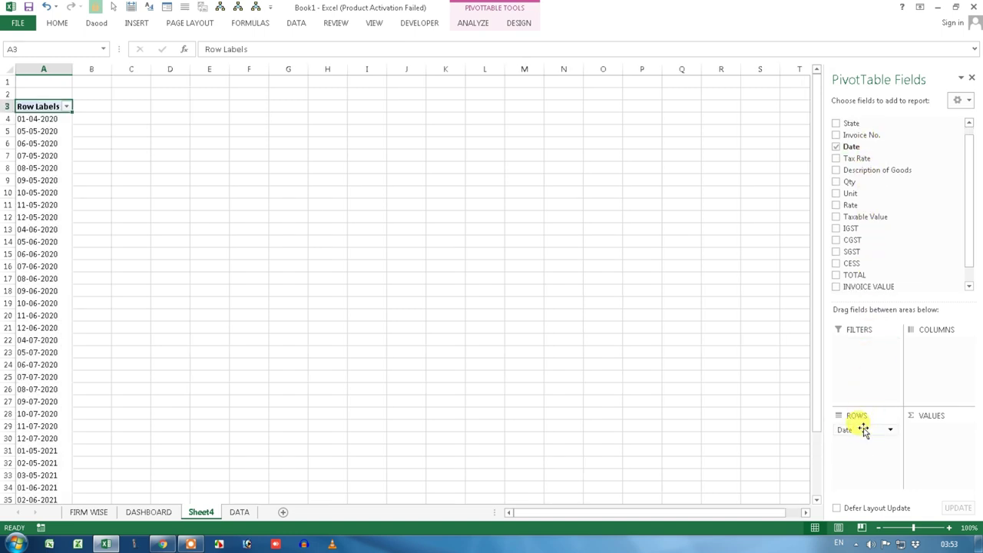
{"action": "left_click_drag", "start_coordinate": [968, 149], "coordinate": [968, 187]}
{"action": "left_click_drag", "start_coordinate": [860, 257], "coordinate": [925, 434]}
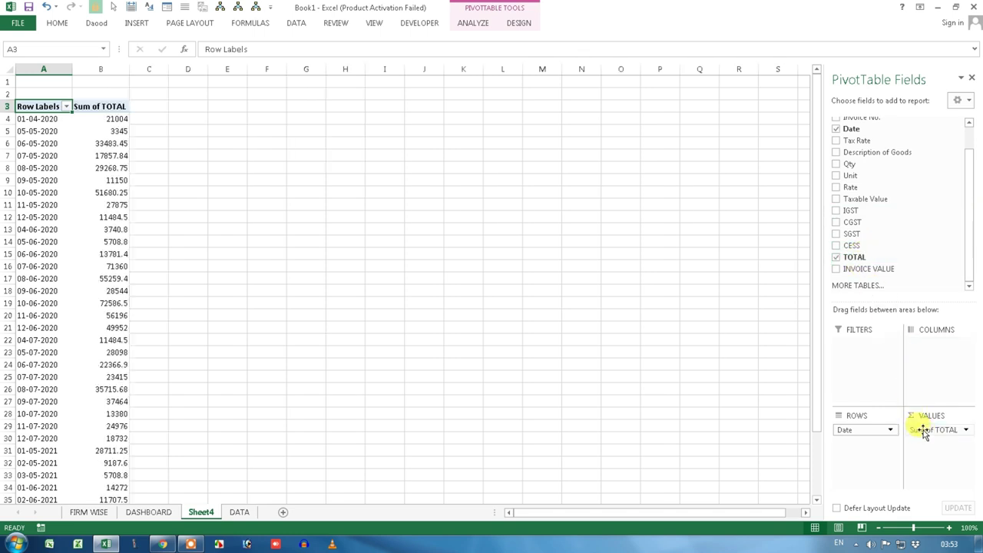
Group the dates by months, giving Apr–Jul totals with grand total 869963.86.
{"action": "left_click", "coordinate": [46, 144]}
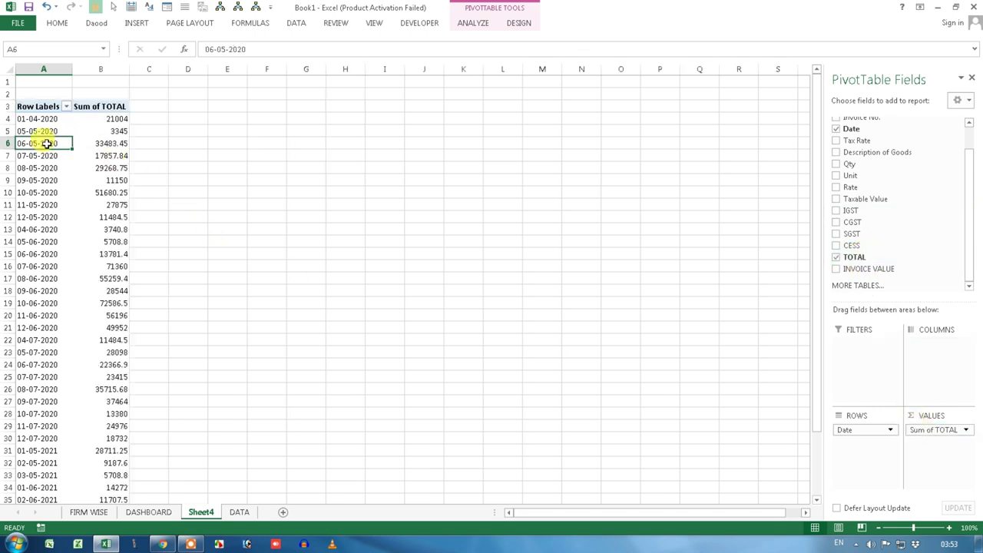
{"action": "right_click", "coordinate": [47, 145]}
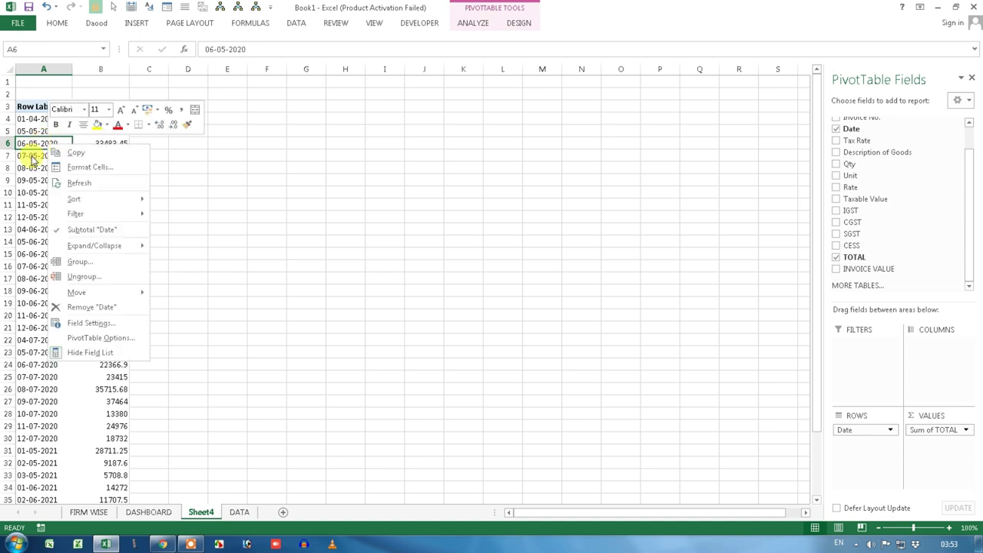
{"action": "left_click", "coordinate": [73, 261]}
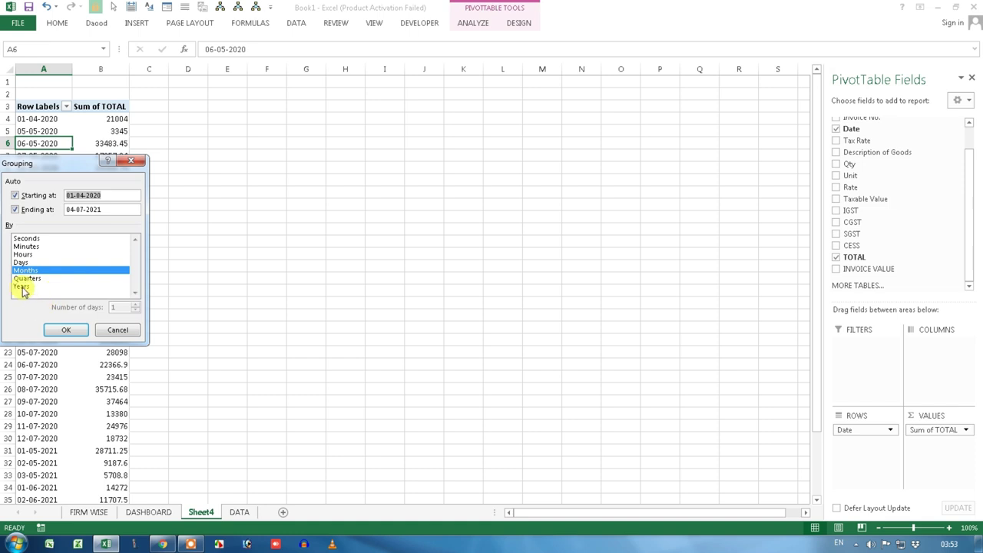
{"action": "left_click_drag", "start_coordinate": [60, 168], "coordinate": [317, 131]}
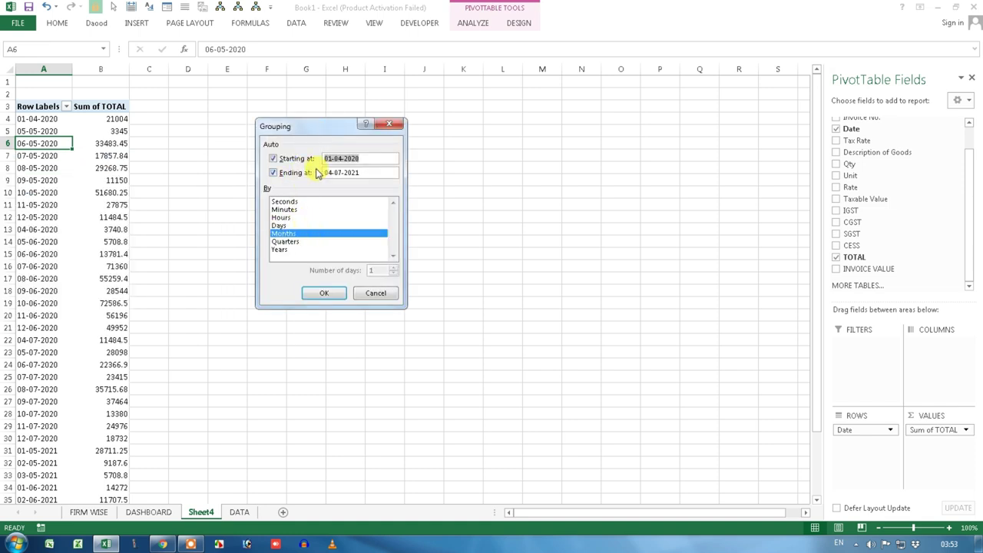
{"action": "left_click", "coordinate": [321, 297]}
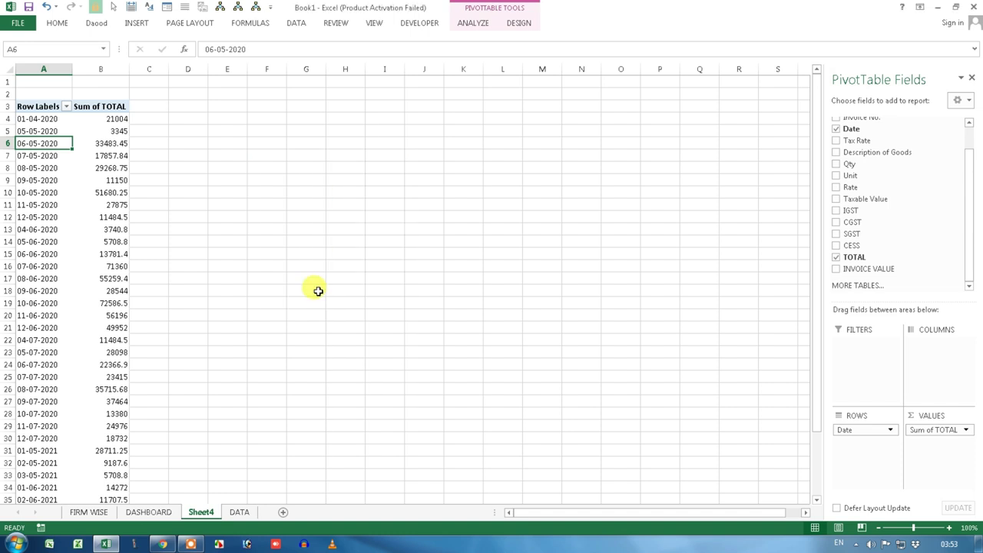
{"action": "left_click", "coordinate": [44, 114]}
{"action": "left_click", "coordinate": [44, 131]}
{"action": "left_click", "coordinate": [44, 144]}
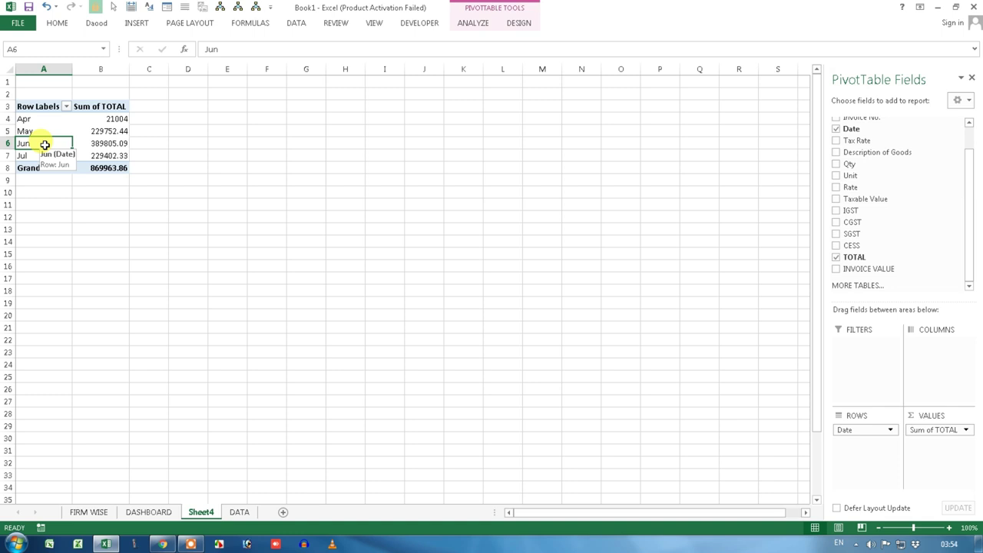
{"action": "left_click", "coordinate": [100, 130]}
{"action": "left_click", "coordinate": [473, 22]}
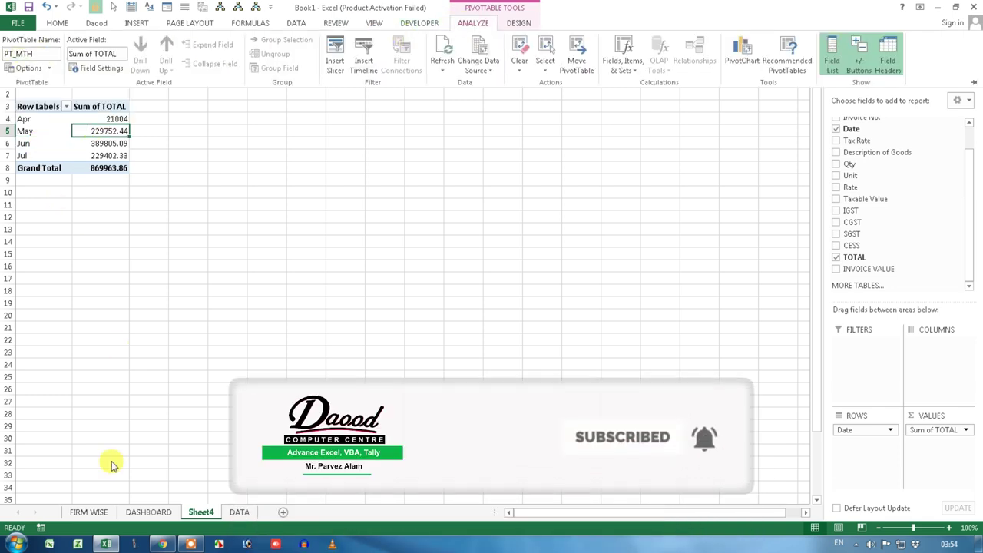
Rename Sheet4 to MONTH WISE.
{"action": "left_click", "coordinate": [88, 512]}
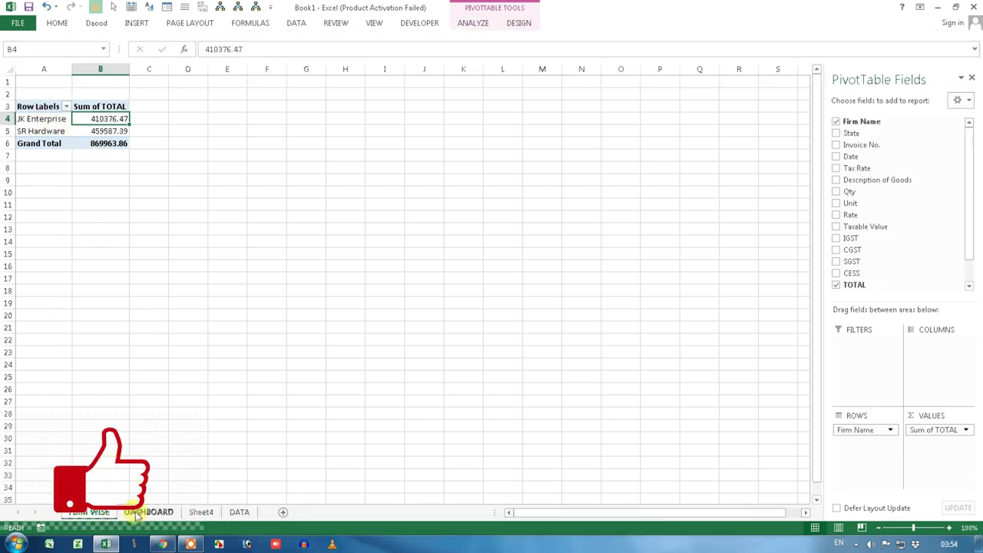
{"action": "left_click", "coordinate": [139, 512]}
{"action": "left_click", "coordinate": [199, 512]}
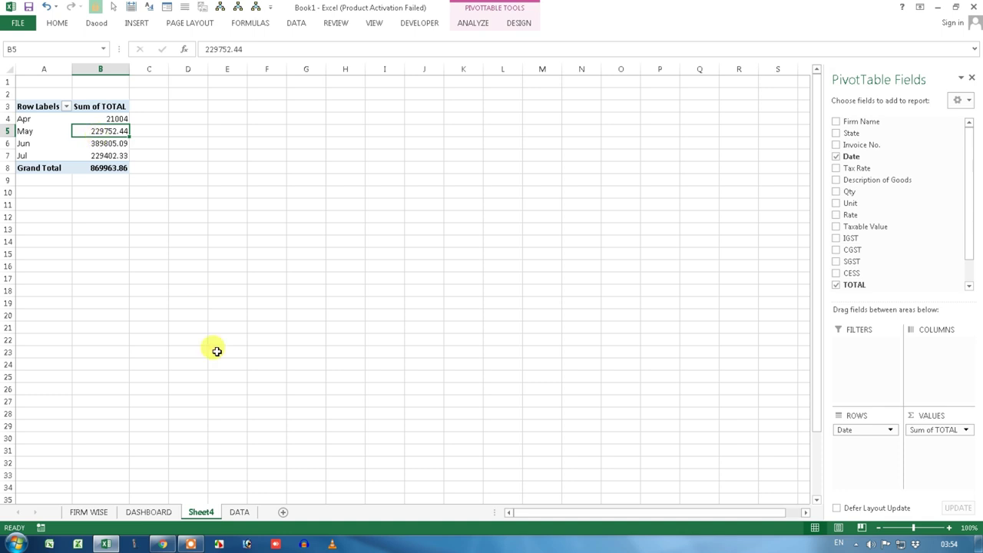
{"action": "right_click", "coordinate": [195, 514]}
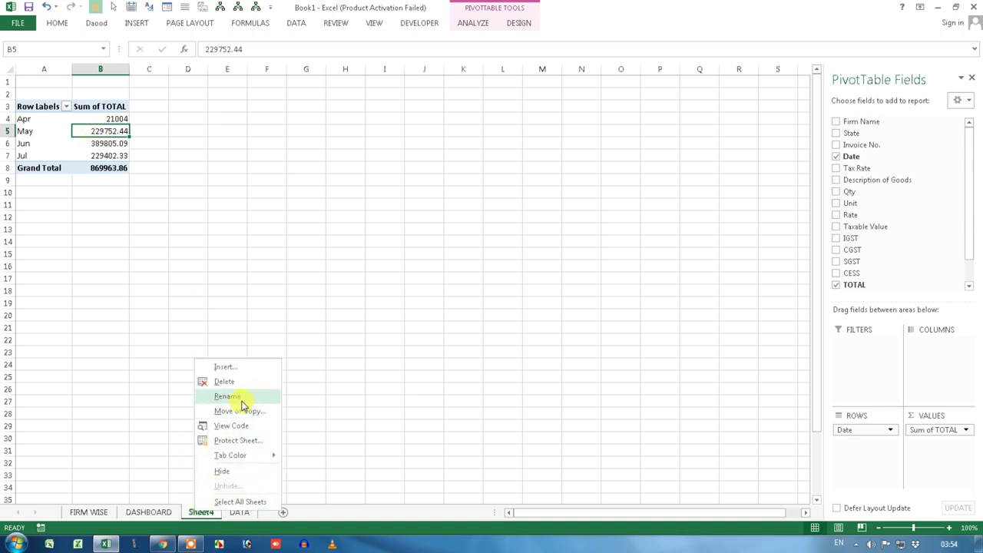
{"action": "left_click", "coordinate": [240, 398]}
{"action": "type", "text": "MONTH WISE"}
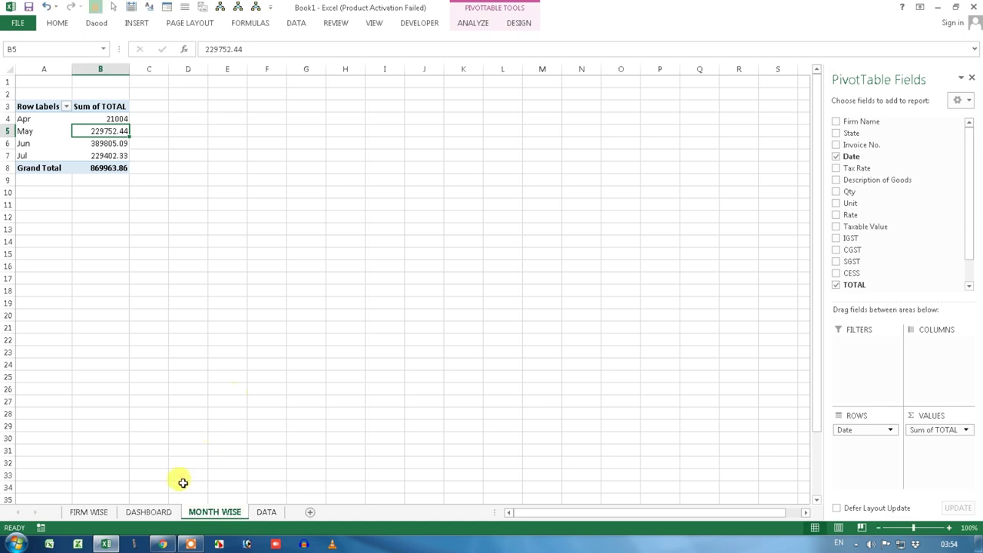
Start entering PT_ in DASHBOARD cell C2 beside FIRM WISE.
{"action": "left_click", "coordinate": [163, 513]}
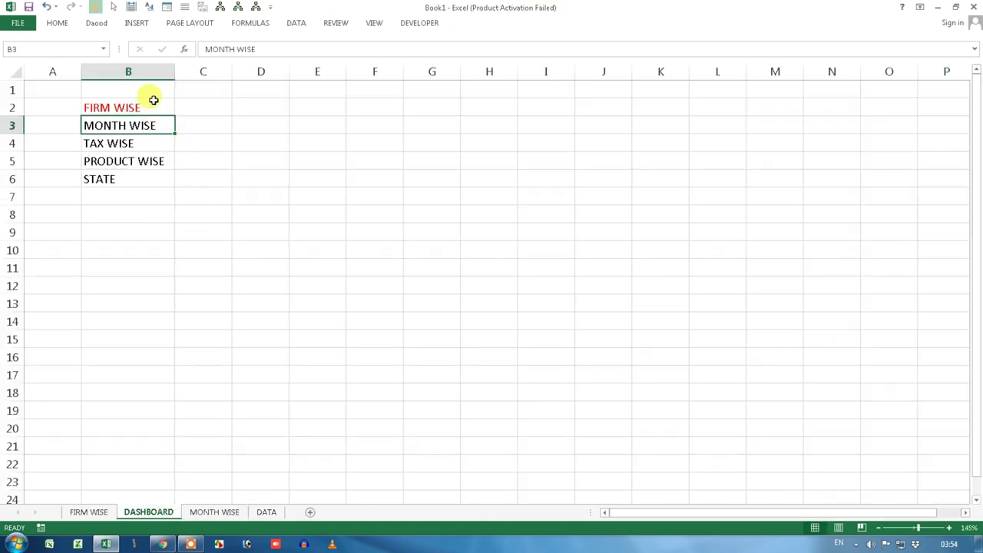
{"action": "left_click", "coordinate": [88, 106]}
{"action": "left_click", "coordinate": [222, 103]}
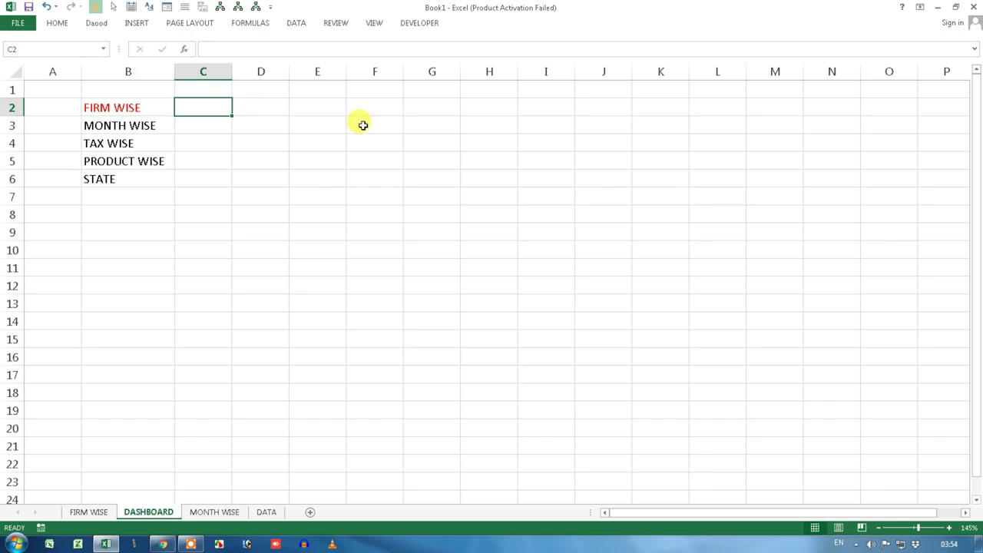
{"action": "type", "text": "PT_FIRM"}
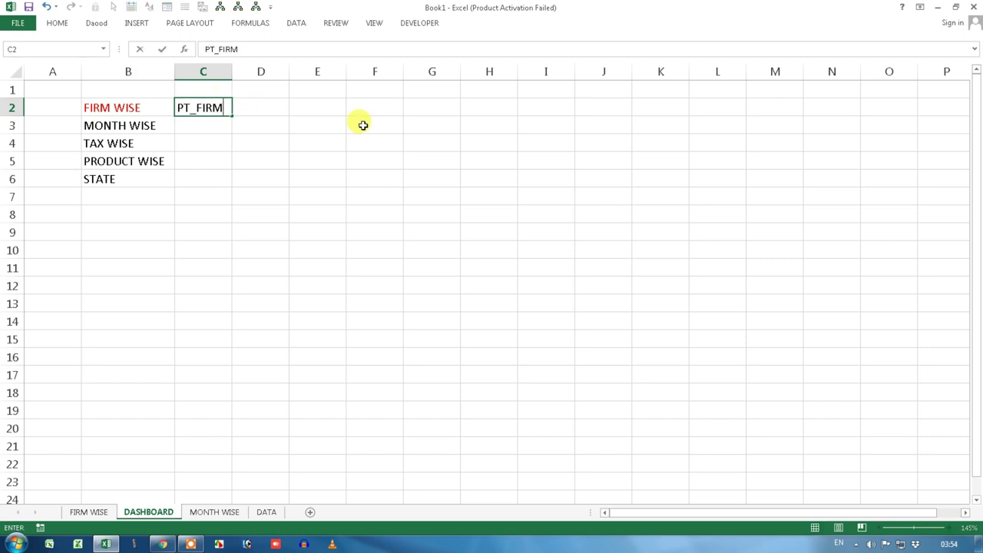
Enter PT_FIRM in C2 and PT_MTH in C3, then go to the DATA sheet.
{"action": "key", "text": "Return"}
{"action": "type", "text": "P"}
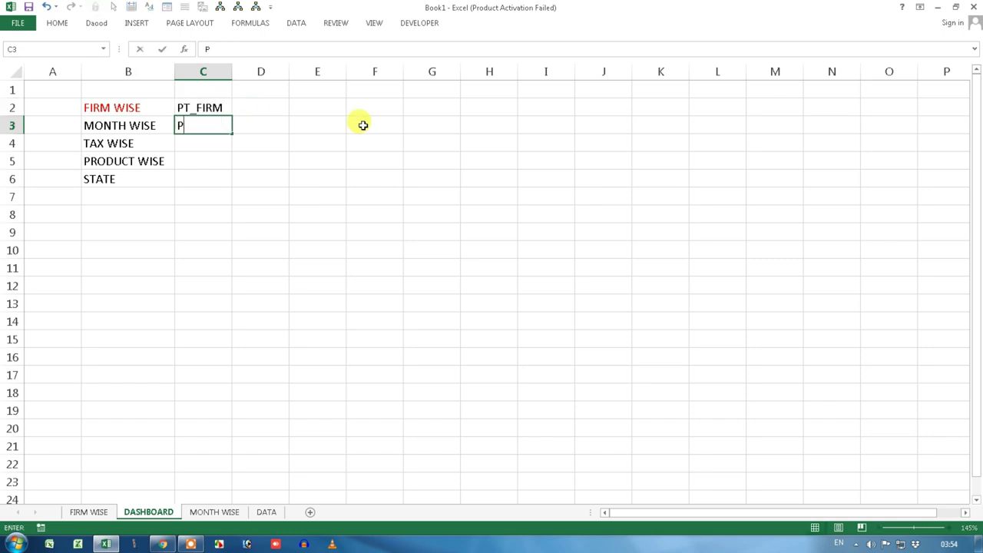
{"action": "key", "text": "Return"}
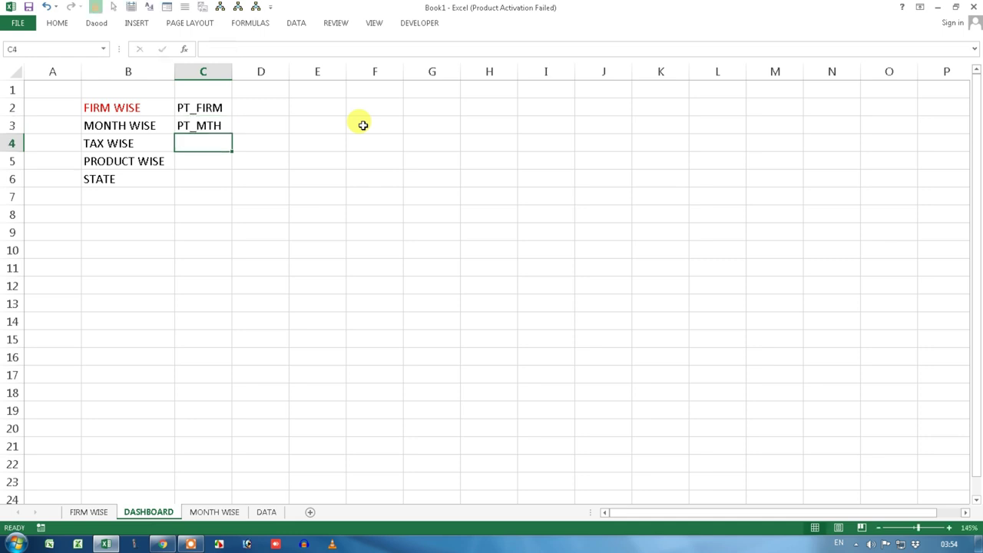
{"action": "left_click", "coordinate": [269, 511]}
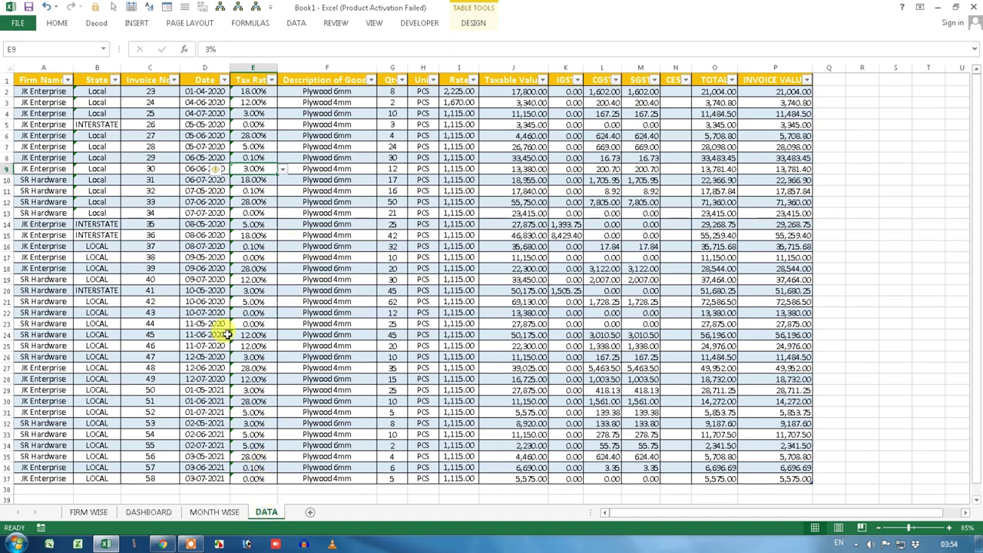
Insert a pivot table of the sales data on a new sheet.
{"action": "left_click", "coordinate": [137, 23]}
{"action": "left_click", "coordinate": [21, 54]}
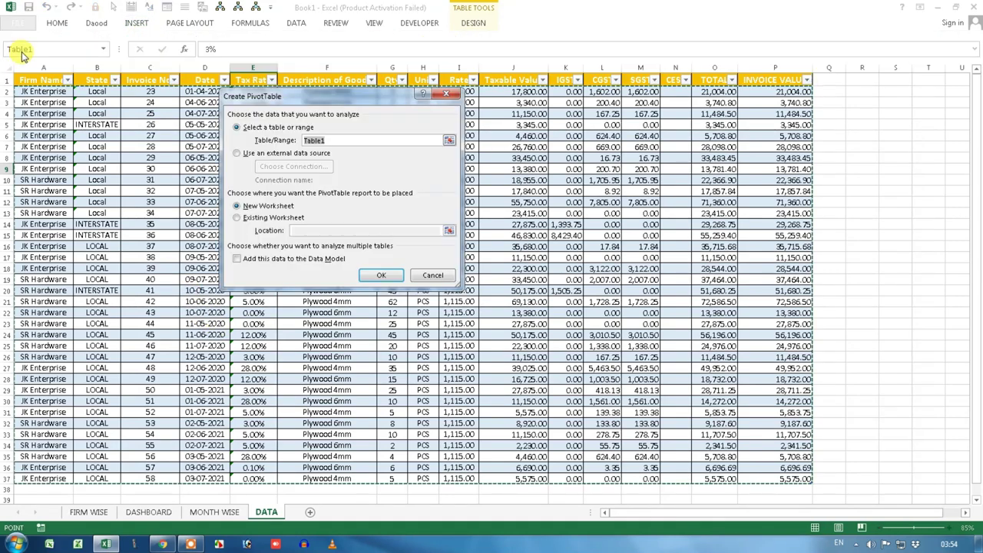
{"action": "left_click", "coordinate": [379, 274]}
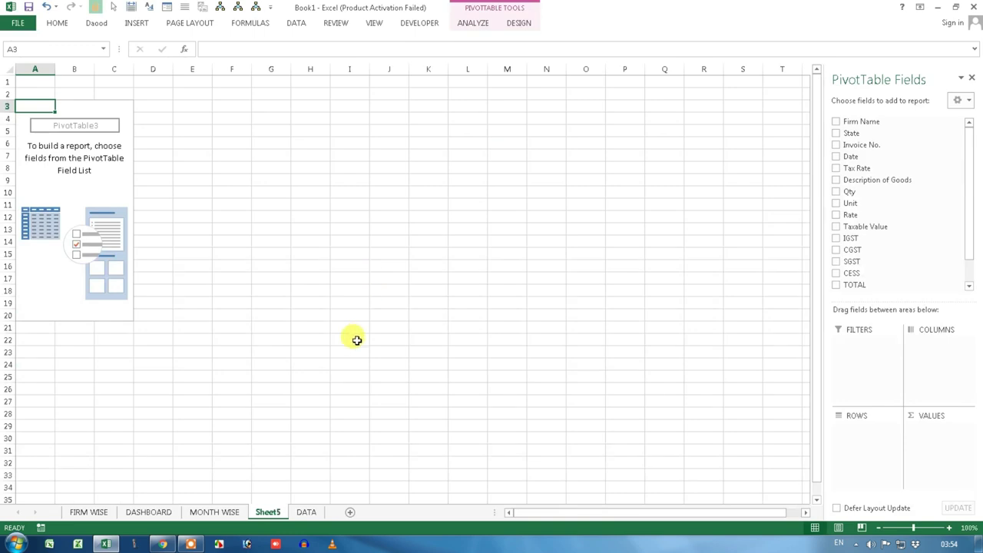
Colour the MONTH WISE label on the DASHBOARD red.
{"action": "left_click", "coordinate": [150, 513]}
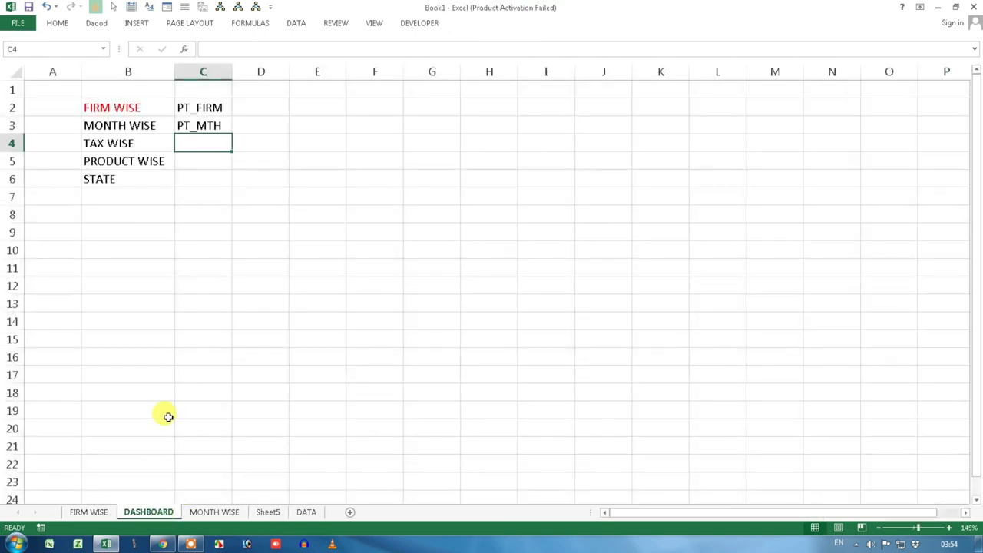
{"action": "left_click", "coordinate": [105, 128]}
{"action": "left_click", "coordinate": [57, 23]}
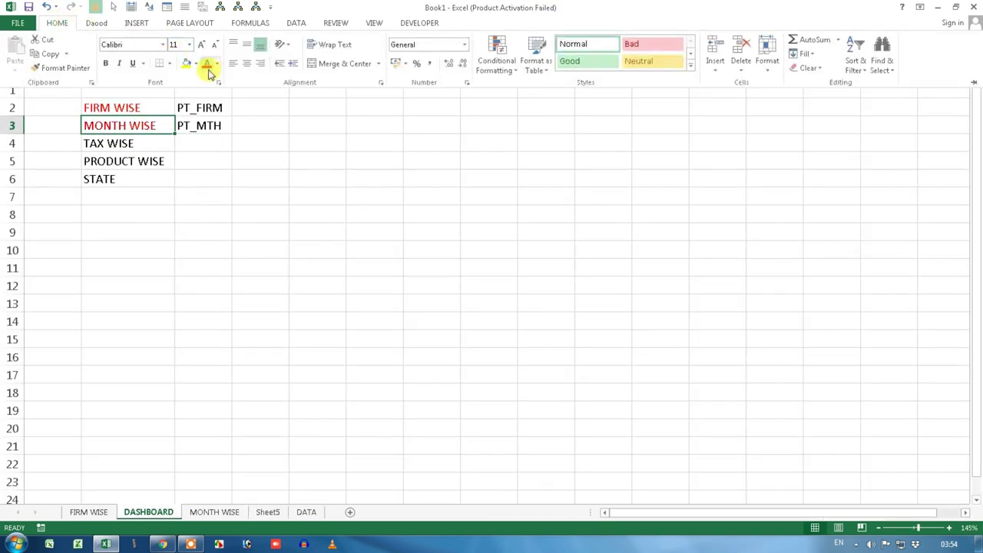
{"action": "left_click", "coordinate": [136, 143]}
{"action": "left_click", "coordinate": [138, 144]}
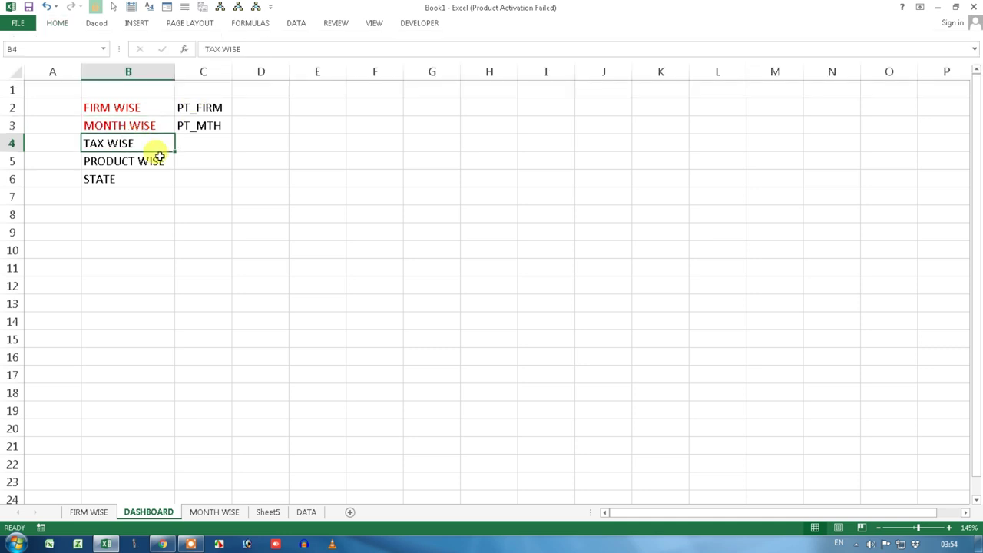
Name the new empty pivot table PT_TAX.
{"action": "left_click", "coordinate": [269, 513]}
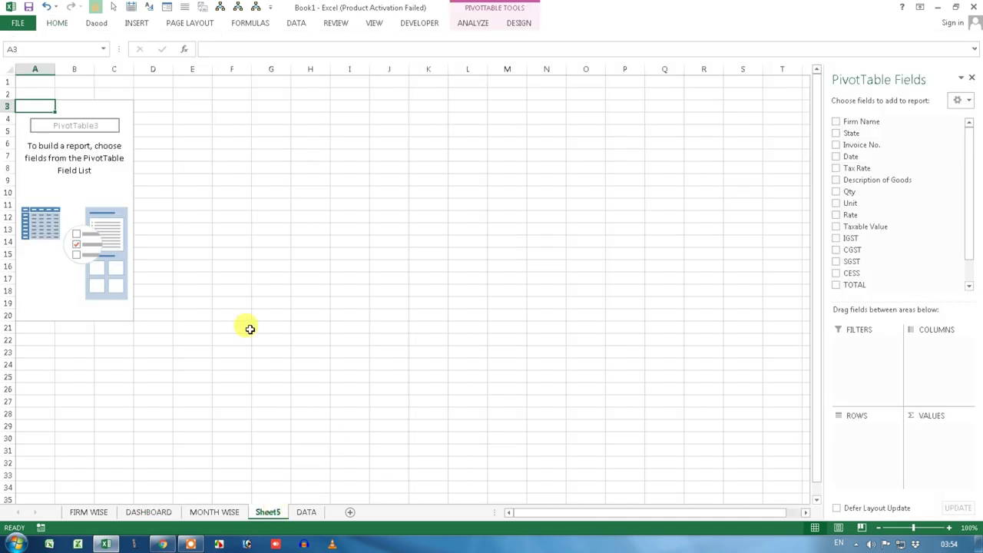
{"action": "left_click", "coordinate": [90, 164]}
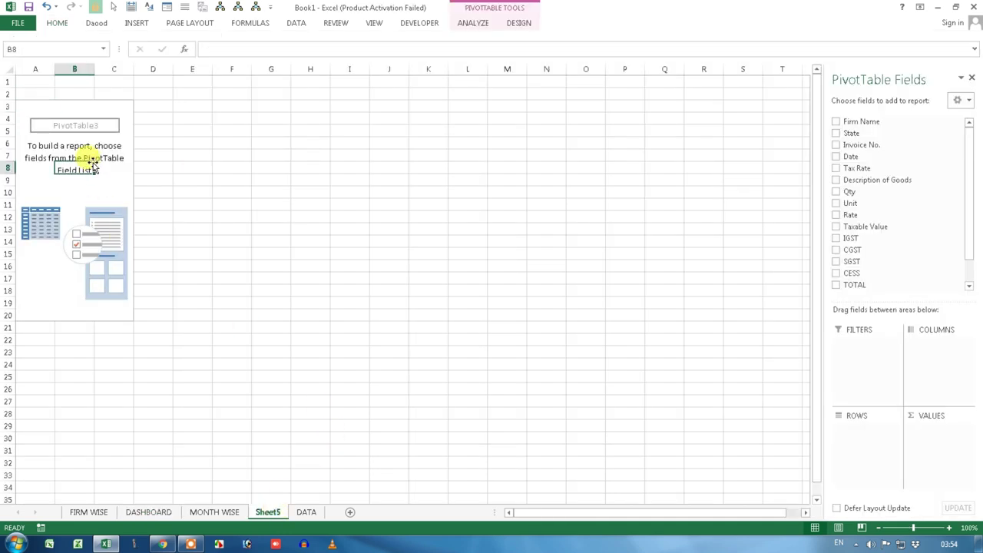
{"action": "left_click", "coordinate": [473, 23]}
{"action": "left_click", "coordinate": [50, 52]}
{"action": "type", "text": "PT_TAX"}
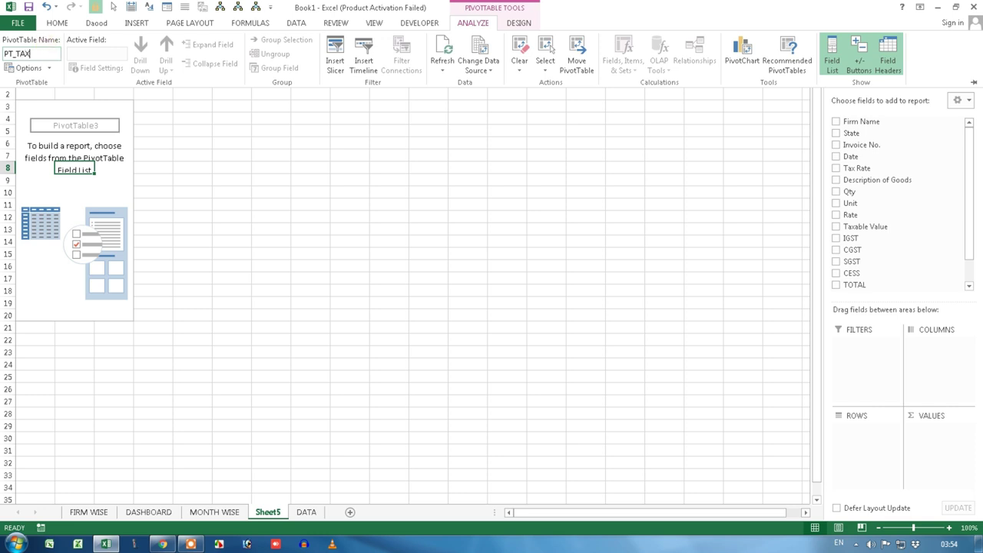
{"action": "key", "text": "Return"}
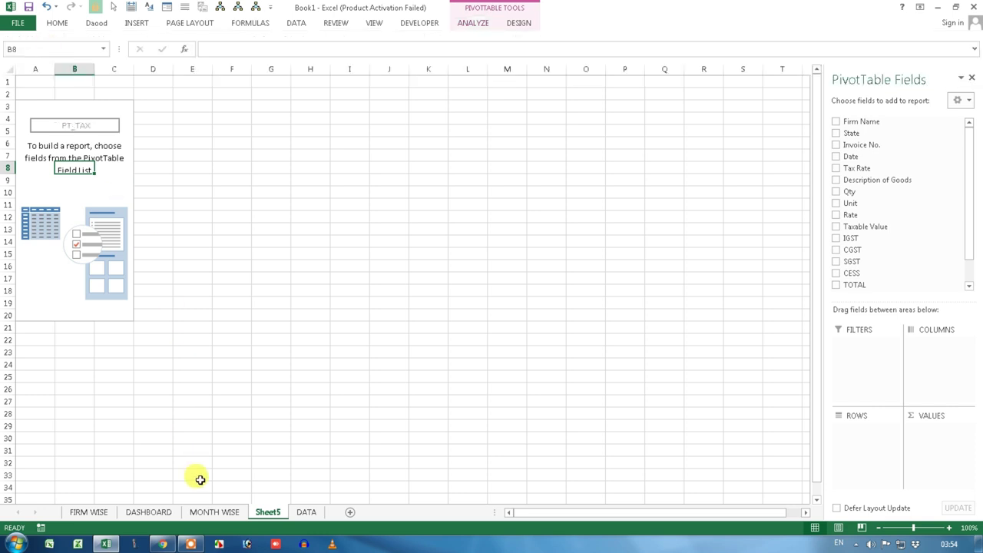
Rename Sheet5 to TAX WISE.
{"action": "left_click", "coordinate": [159, 517]}
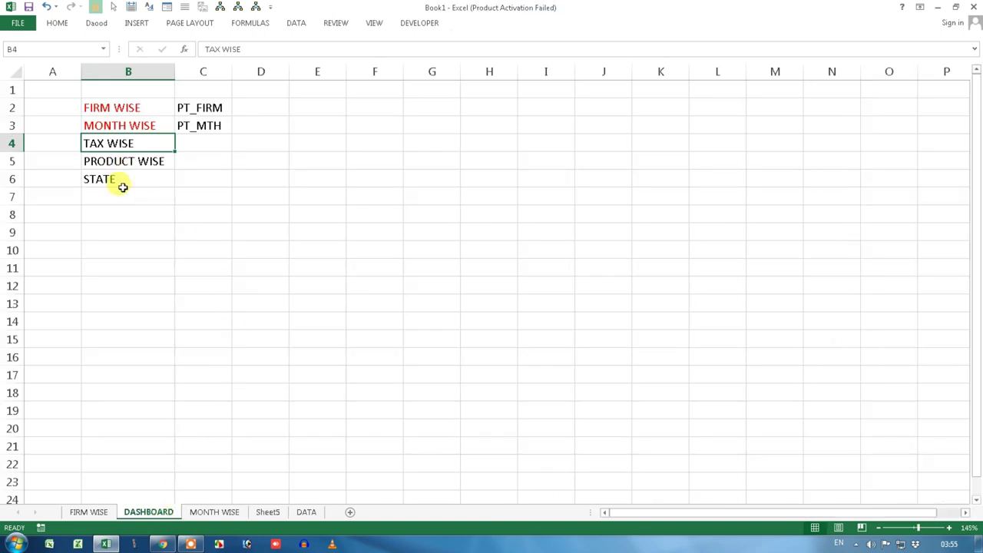
{"action": "left_click", "coordinate": [263, 513]}
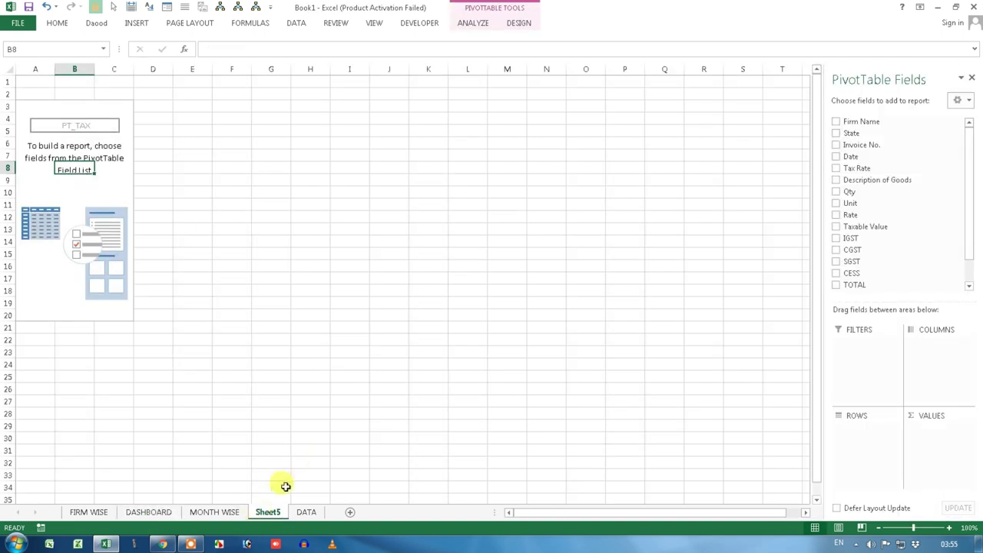
{"action": "right_click", "coordinate": [263, 513]}
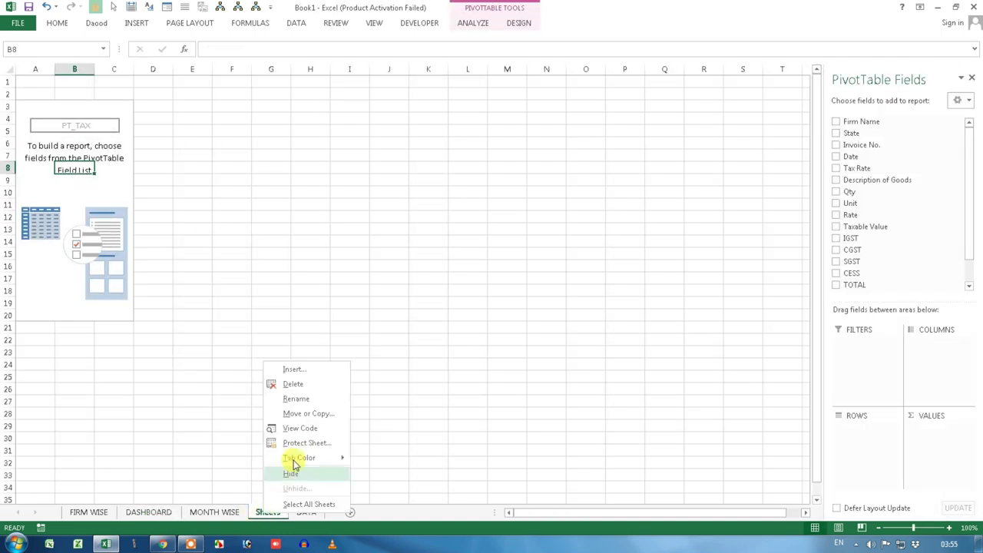
{"action": "left_click", "coordinate": [304, 399]}
{"action": "type", "text": "TAX WISE"}
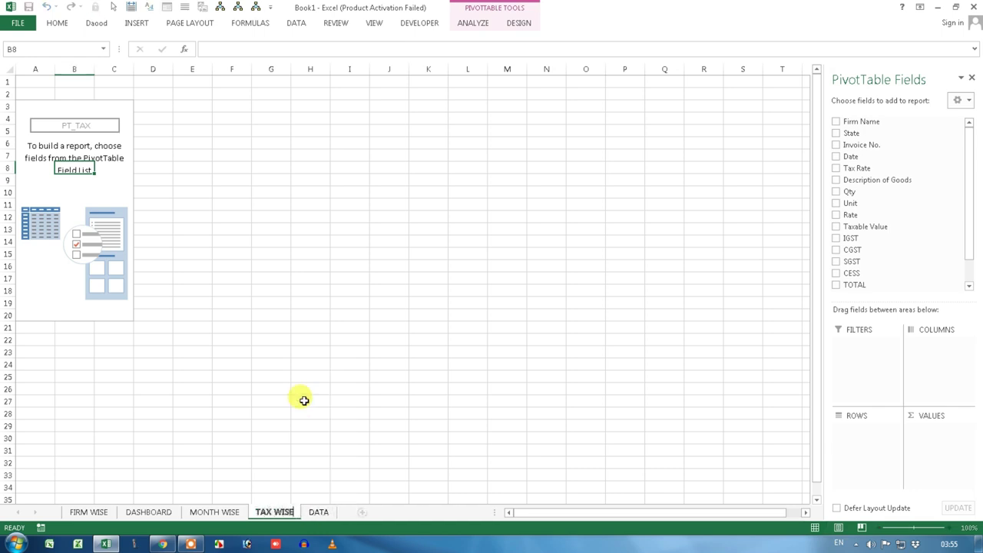
{"action": "key", "text": "Return"}
{"action": "left_click", "coordinate": [118, 182]}
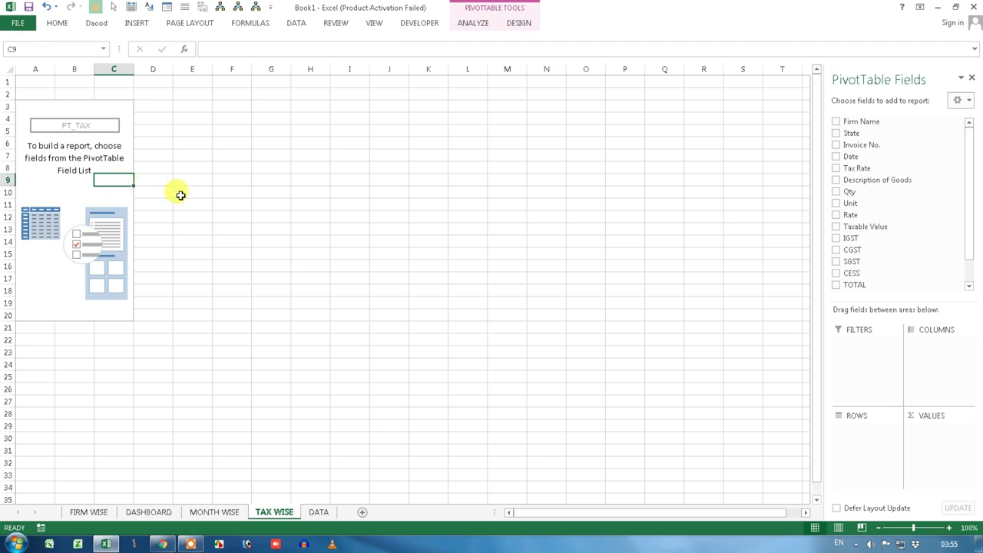
Put Tax Rate in rows and IGST, CGST, SGST, CESS and TOTAL in values.
{"action": "left_click_drag", "start_coordinate": [858, 174], "coordinate": [849, 431]}
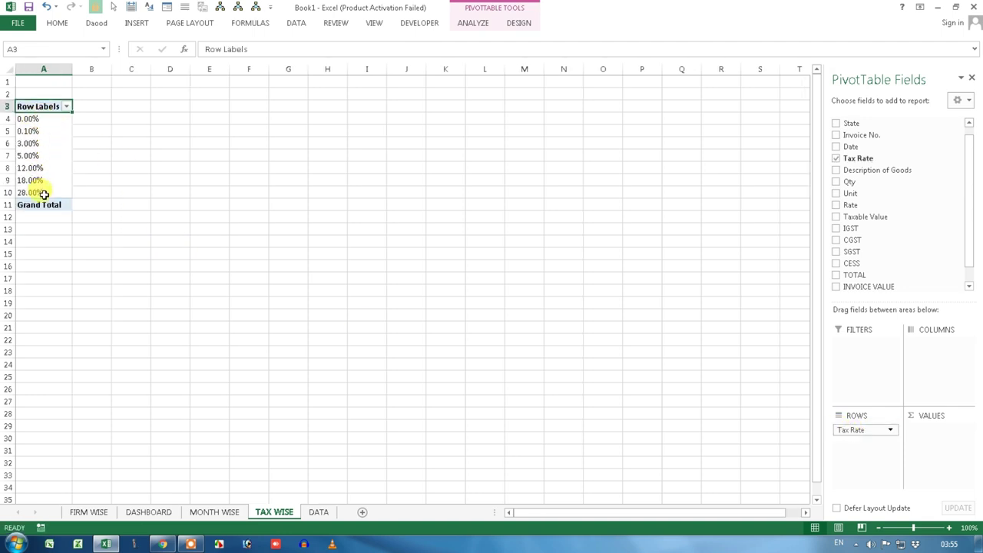
{"action": "left_click_drag", "start_coordinate": [968, 206], "coordinate": [969, 248]}
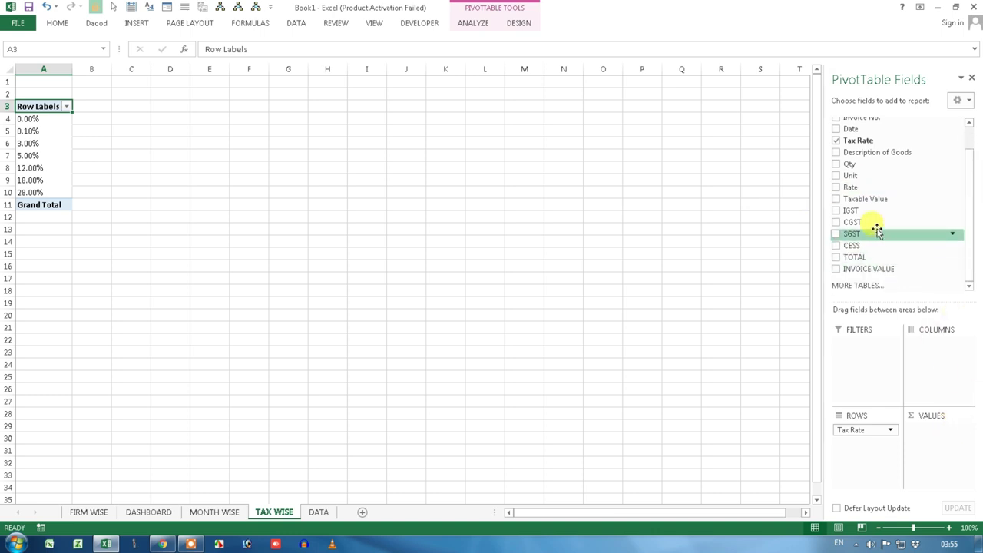
{"action": "left_click_drag", "start_coordinate": [857, 213], "coordinate": [932, 435]}
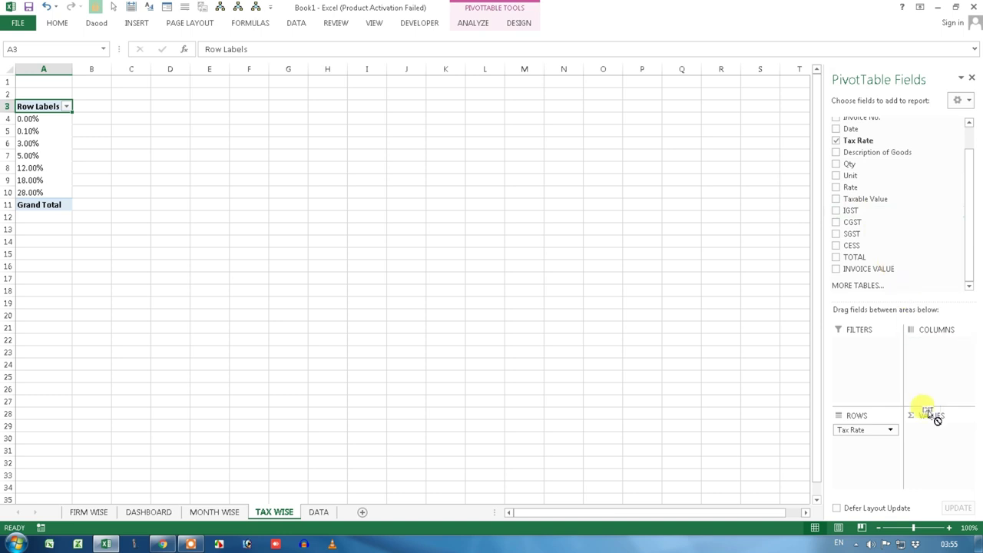
{"action": "left_click_drag", "start_coordinate": [858, 222], "coordinate": [937, 439]}
{"action": "left_click_drag", "start_coordinate": [853, 234], "coordinate": [937, 445]}
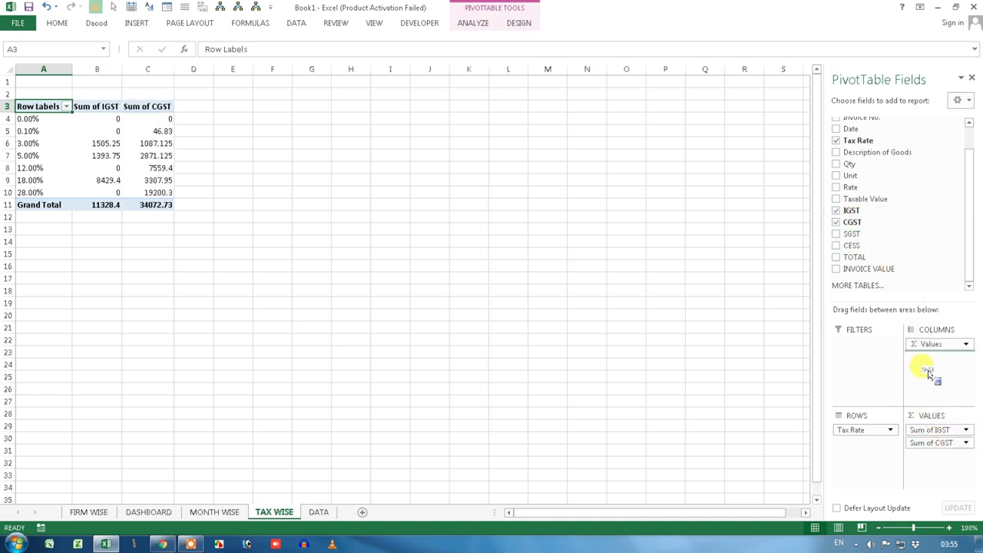
{"action": "left_click_drag", "start_coordinate": [853, 245], "coordinate": [939, 463]}
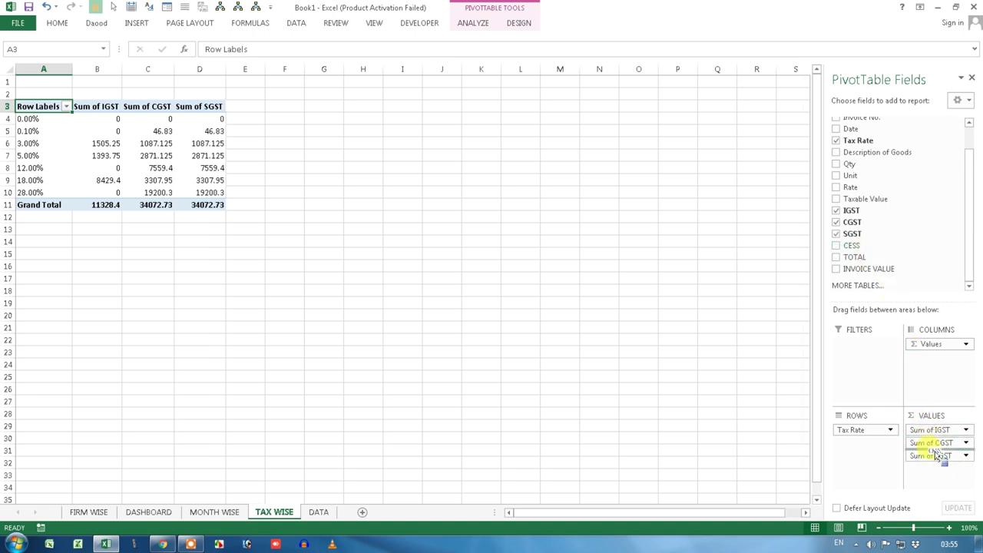
{"action": "left_click_drag", "start_coordinate": [875, 258], "coordinate": [938, 477]}
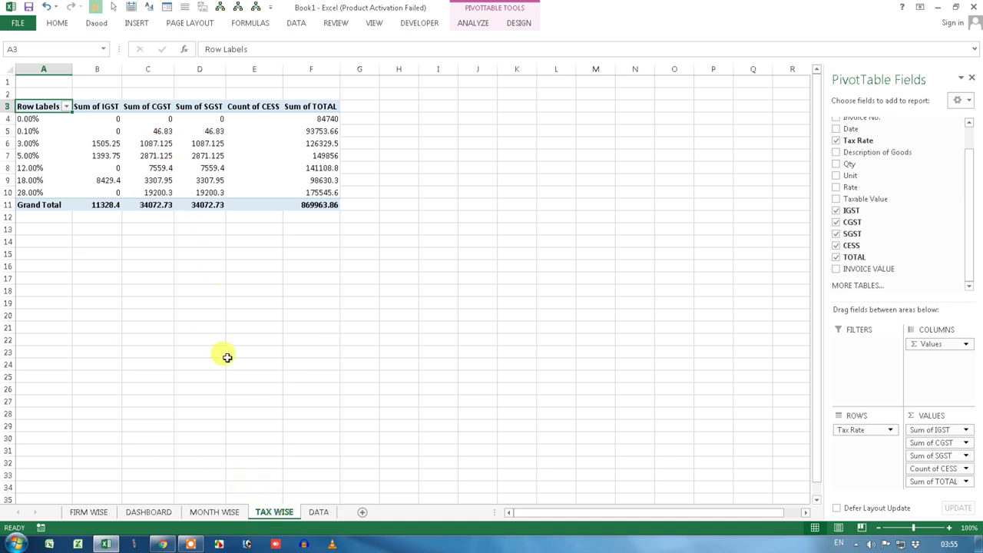
{"action": "left_click", "coordinate": [161, 512]}
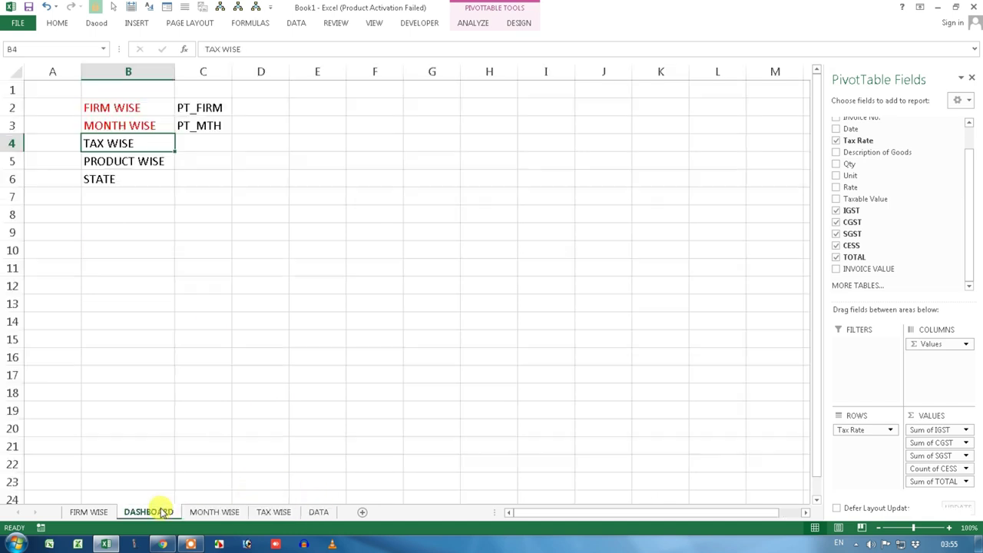
Check the tax pivot's name and enter PT_TAX in DASHBOARD cell C4.
{"action": "left_click", "coordinate": [277, 511]}
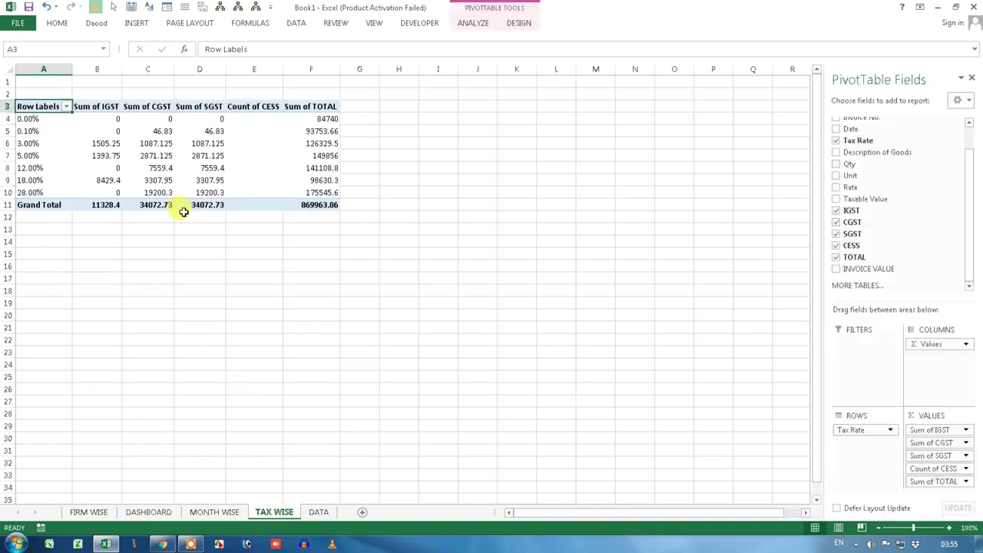
{"action": "left_click", "coordinate": [178, 145]}
{"action": "left_click", "coordinate": [484, 26]}
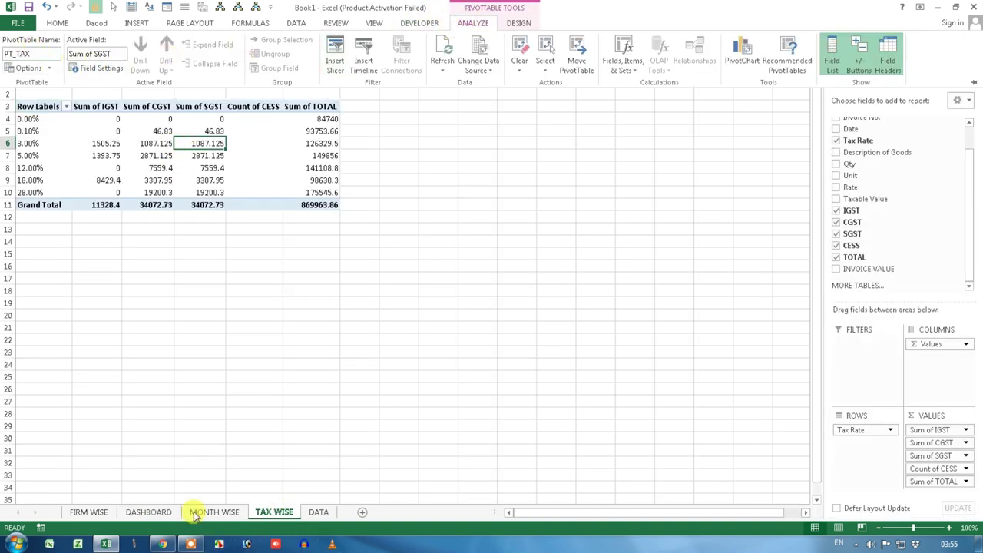
{"action": "left_click", "coordinate": [166, 513]}
{"action": "left_click", "coordinate": [146, 510]}
{"action": "left_click", "coordinate": [200, 145]}
{"action": "type", "text": "PT"}
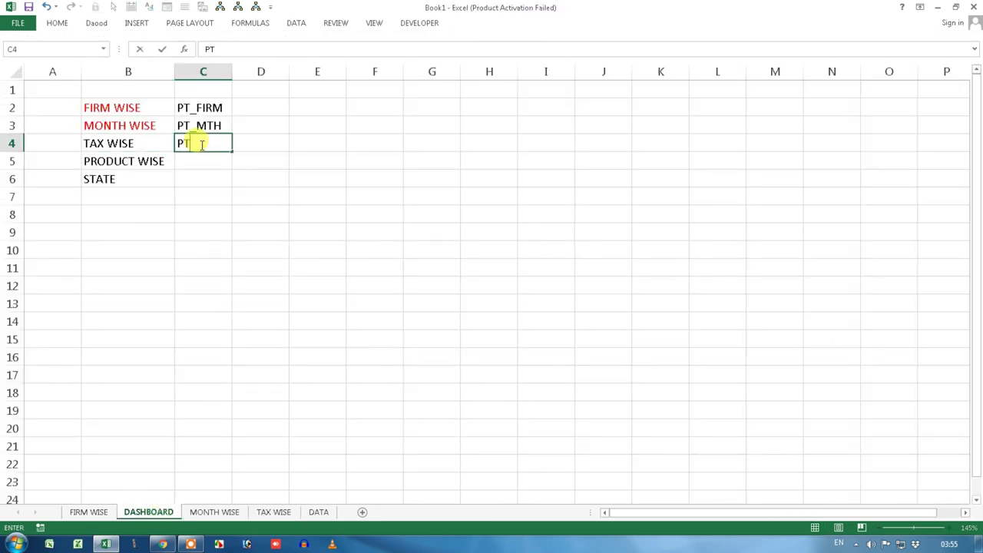
{"action": "key", "text": "Return"}
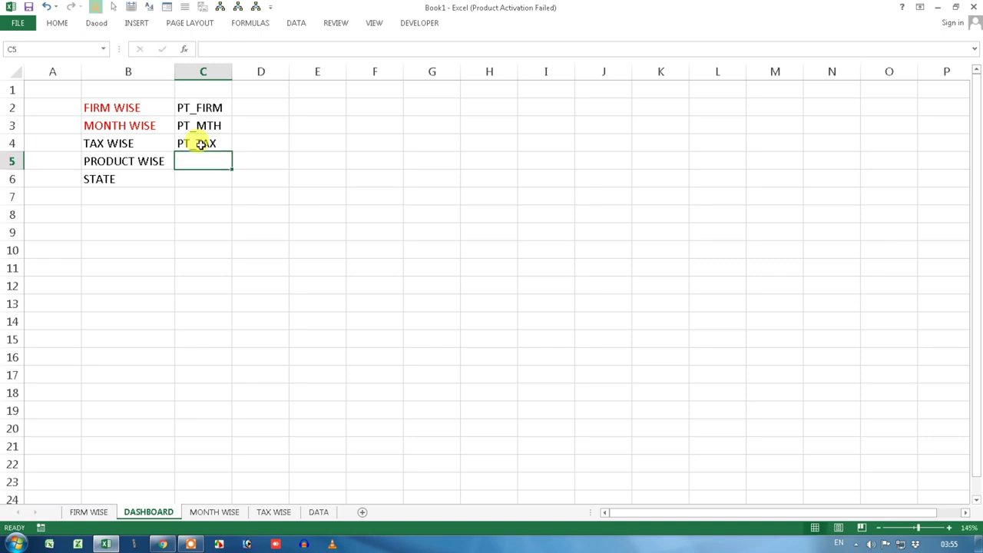
Colour the TAX WISE label red, then return to the DATA sheet's sales table.
{"action": "key", "text": "Up"}
{"action": "key", "text": "Left"}
{"action": "left_click", "coordinate": [60, 25]}
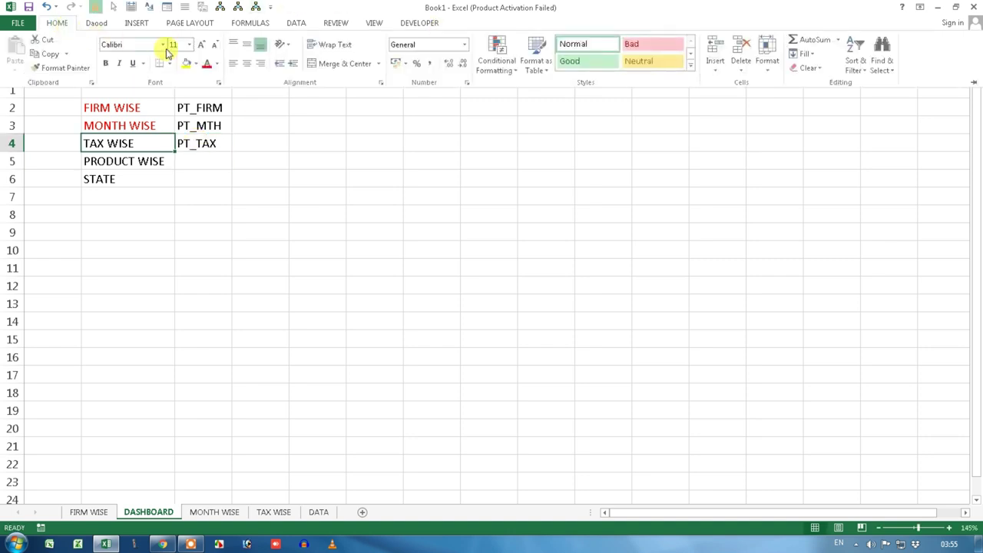
{"action": "left_click", "coordinate": [206, 64]}
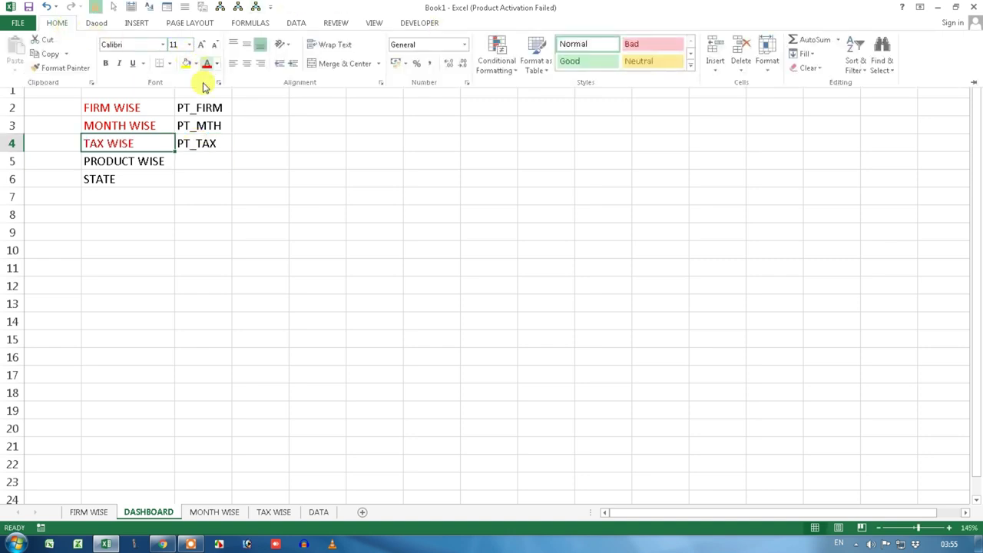
{"action": "left_click", "coordinate": [112, 163]}
{"action": "left_click", "coordinate": [111, 160]}
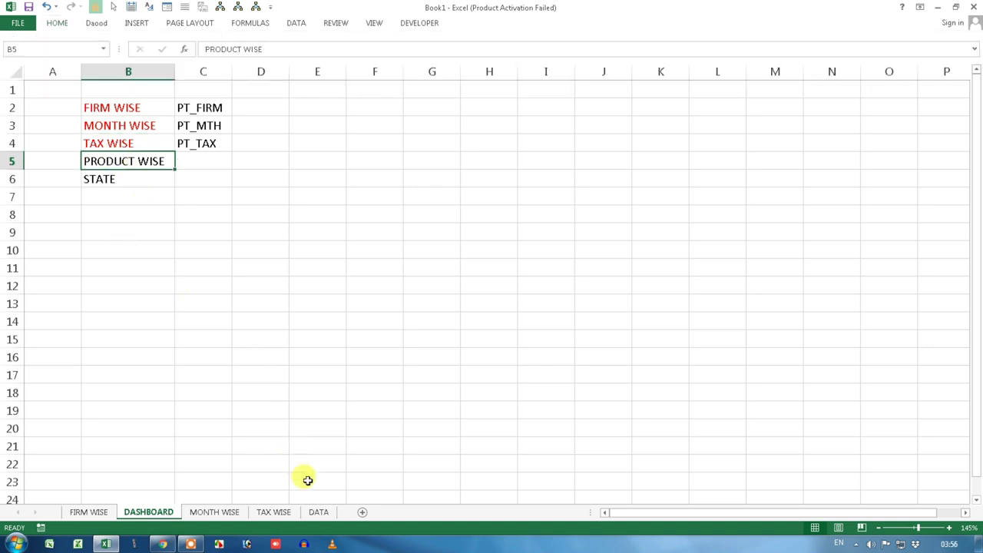
{"action": "left_click", "coordinate": [318, 513]}
{"action": "left_click", "coordinate": [293, 136]}
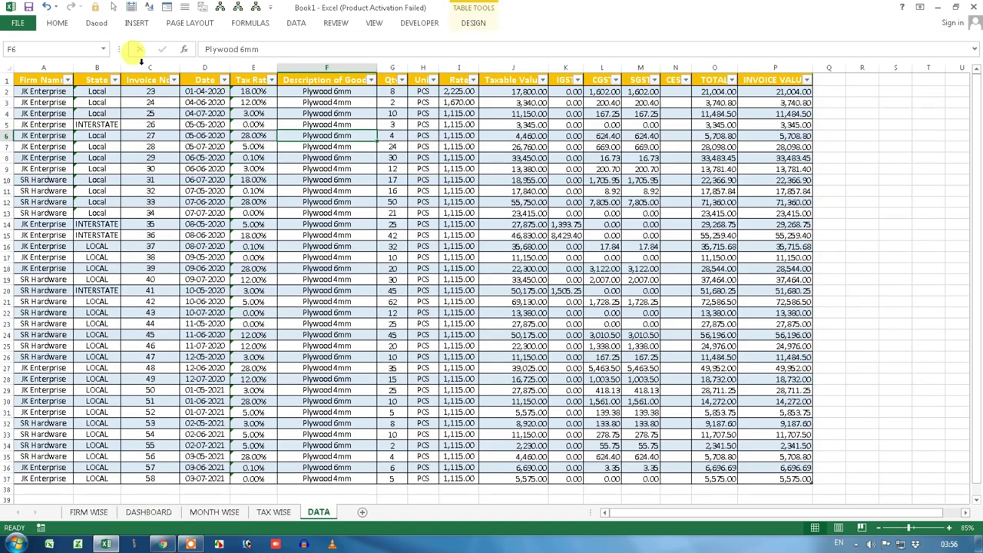
Create a pivot table of the sales table on a new sheet named PRODUCT WISE.
{"action": "left_click", "coordinate": [136, 25]}
{"action": "left_click", "coordinate": [23, 45]}
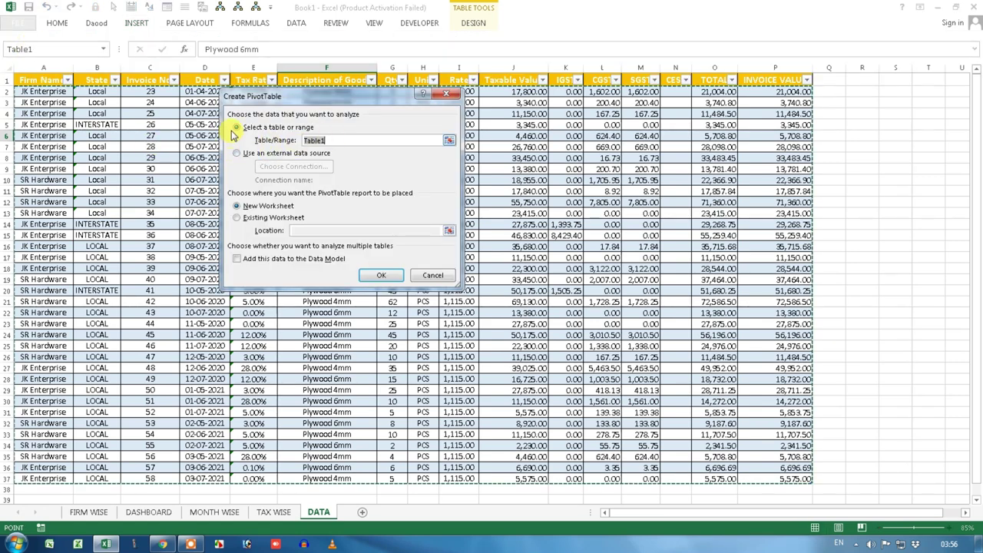
{"action": "left_click", "coordinate": [381, 276]}
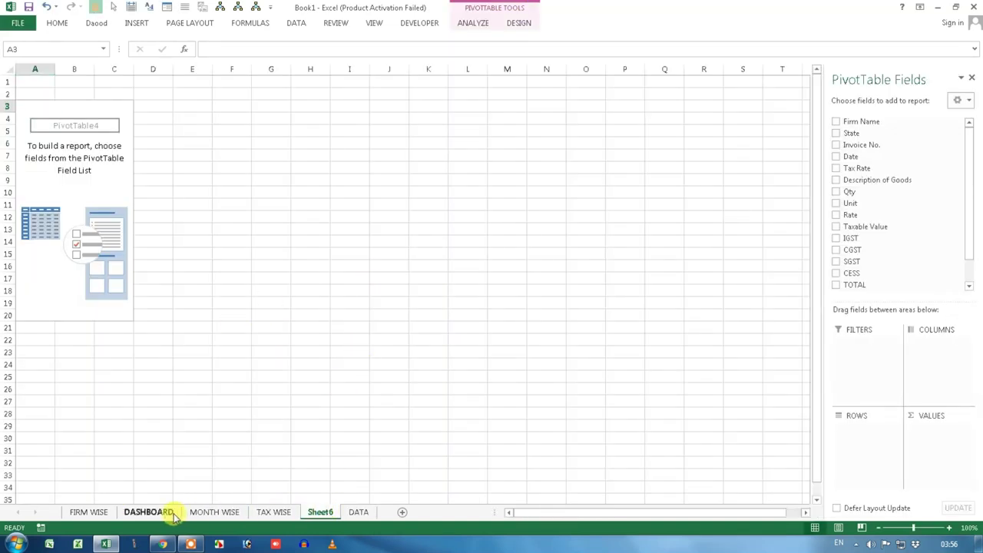
{"action": "left_click", "coordinate": [171, 513]}
{"action": "left_click", "coordinate": [316, 513]}
{"action": "right_click", "coordinate": [318, 512]}
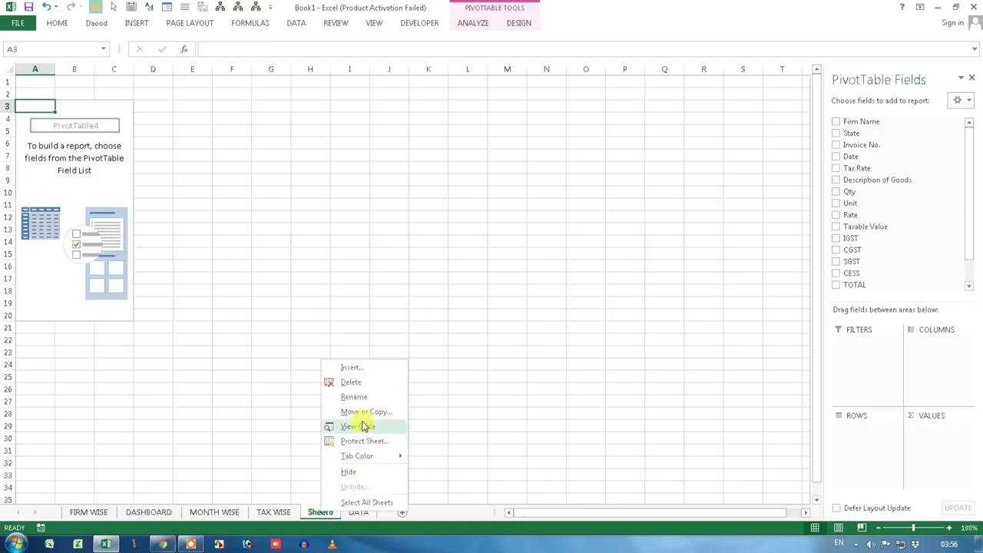
{"action": "left_click", "coordinate": [365, 392]}
{"action": "type", "text": "PRODUCT WISE"}
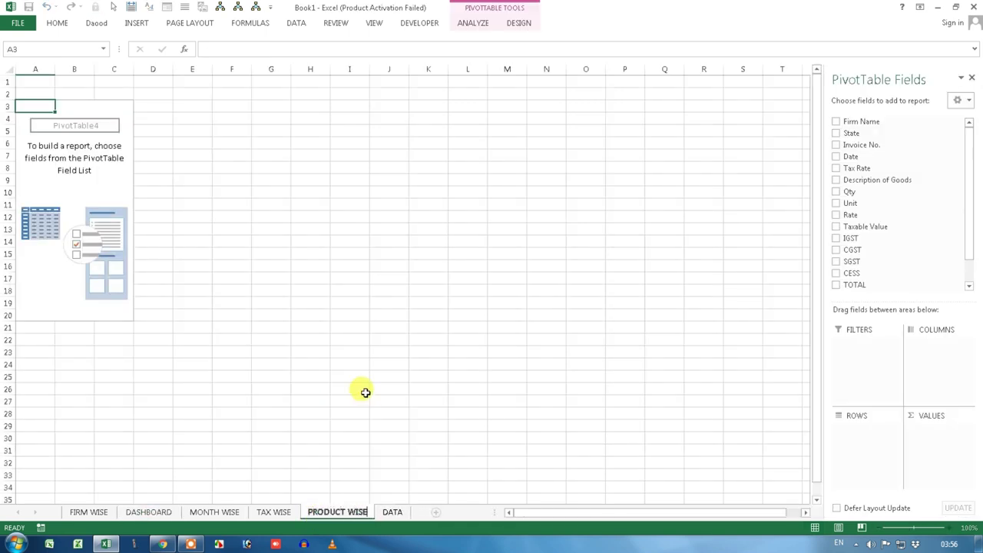
{"action": "type", "text": "DUCT WISE"}
{"action": "key", "text": "Return"}
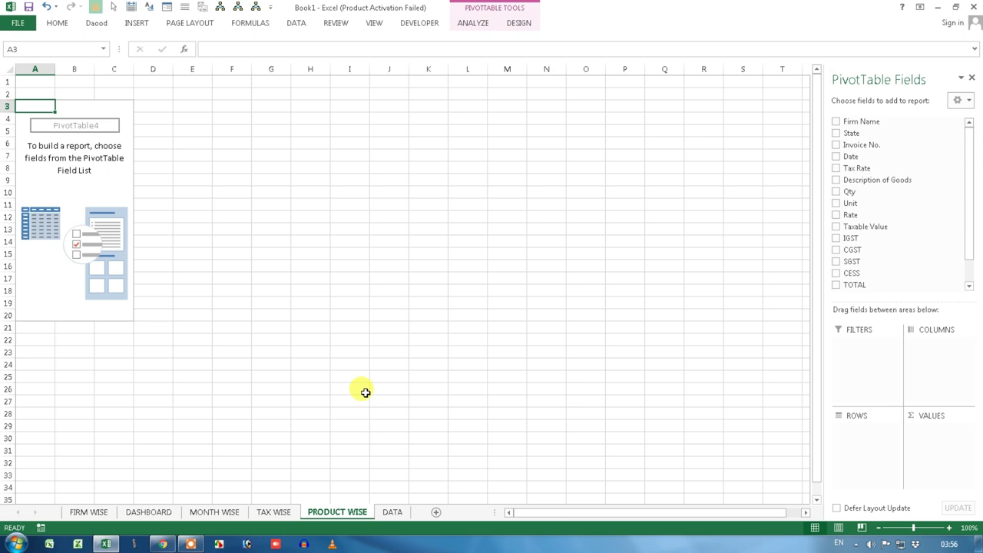
Name the pivot PT_PRODUCT and start entering it in DASHBOARD cell C5.
{"action": "left_click", "coordinate": [71, 156]}
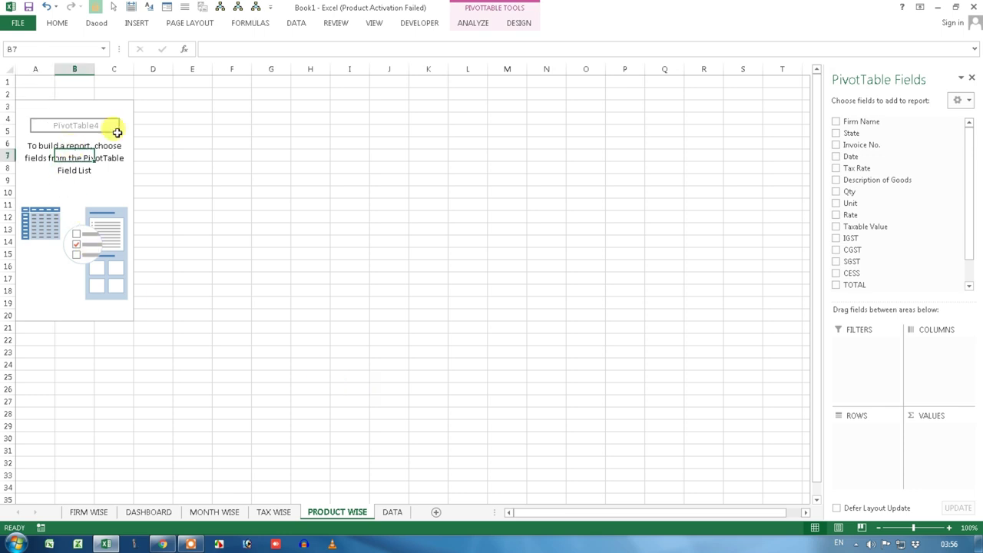
{"action": "left_click", "coordinate": [483, 23]}
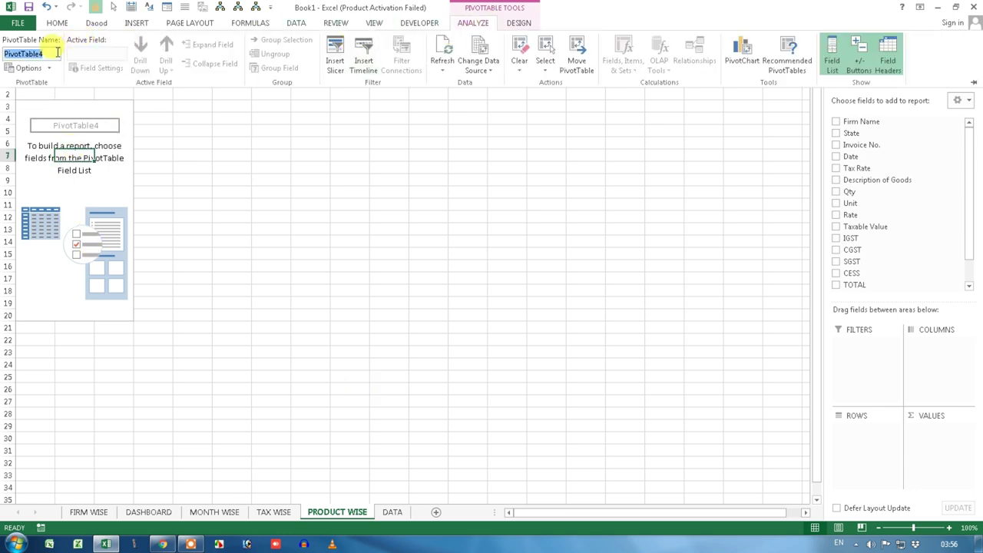
{"action": "type", "text": "PT_PRODUCT"}
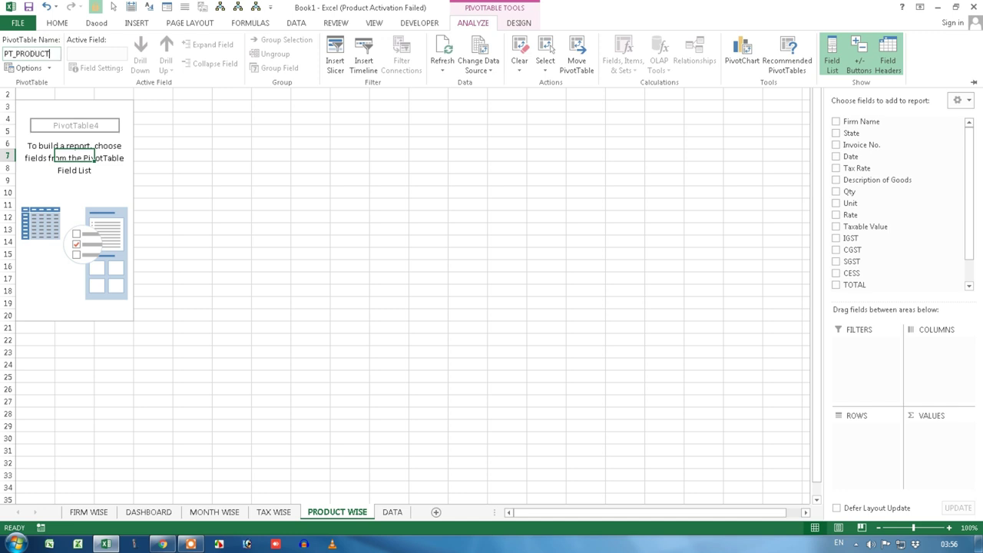
{"action": "key", "text": "Return"}
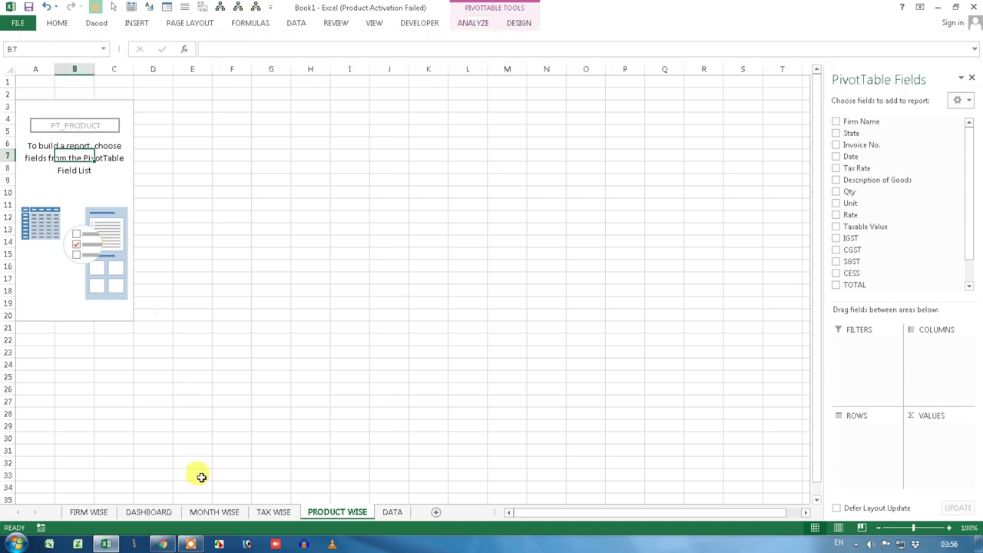
{"action": "left_click", "coordinate": [149, 511]}
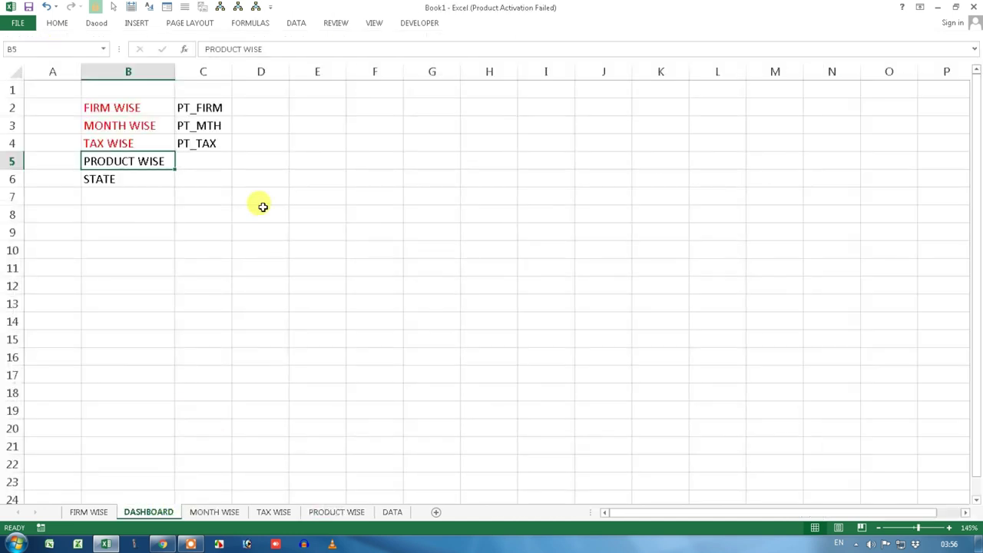
{"action": "left_click", "coordinate": [186, 160]}
{"action": "type", "text": "PT_PR"}
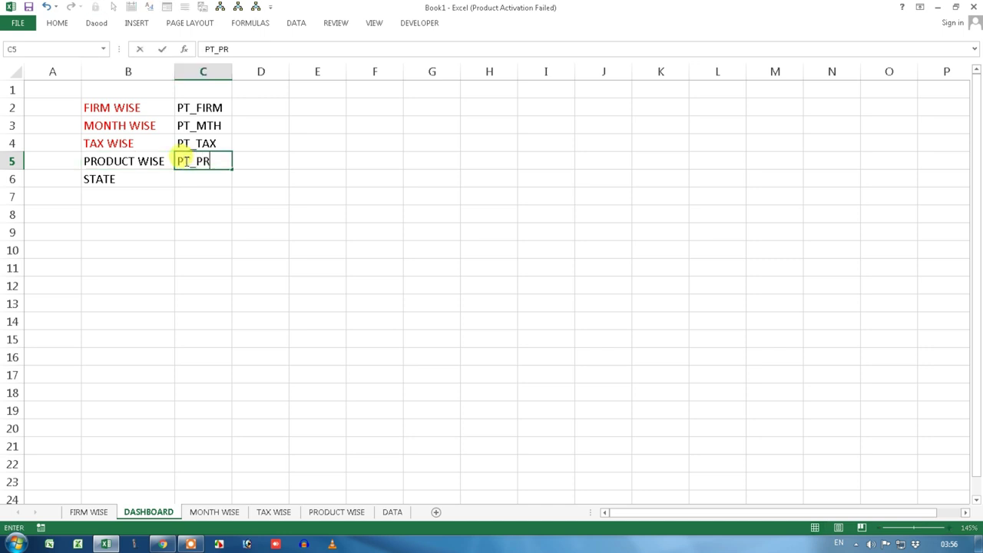
Enter PT_PRODUCT in C5 and colour the PRODUCT WISE label red.
{"action": "key", "text": "Return"}
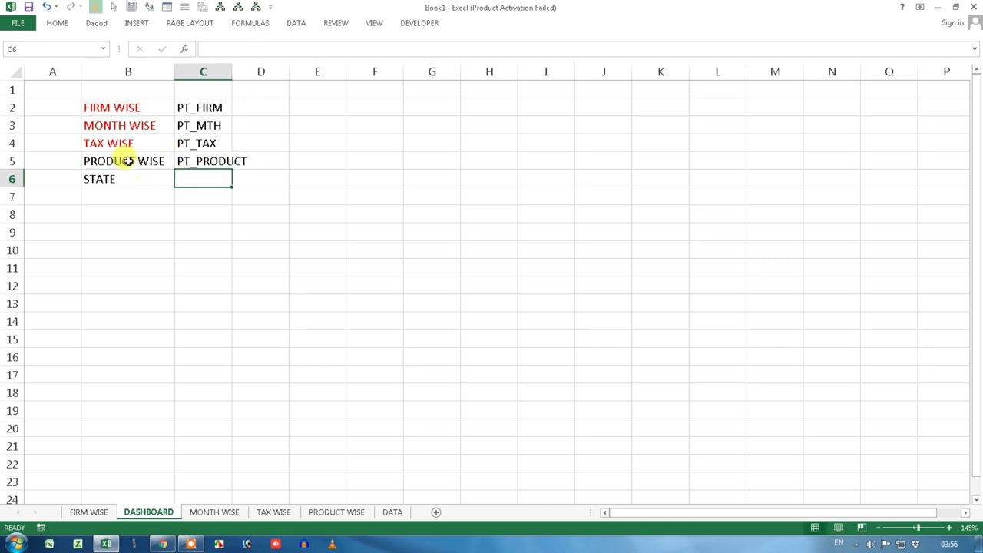
{"action": "left_click", "coordinate": [126, 161]}
{"action": "left_click", "coordinate": [61, 24]}
{"action": "left_click", "coordinate": [206, 63]}
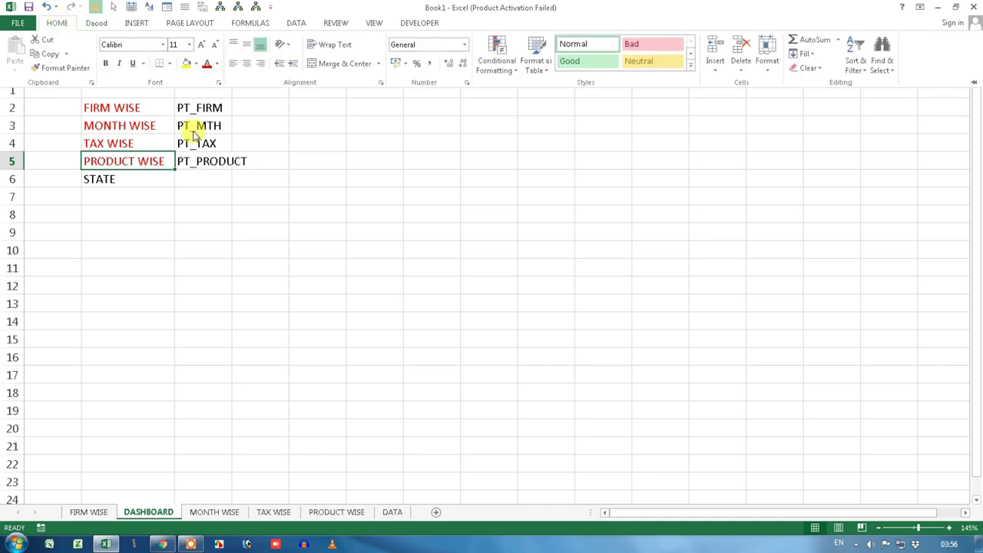
Widen column C to fit PT_PRODUCT and review the listed pivot names.
{"action": "left_click_drag", "start_coordinate": [232, 72], "coordinate": [256, 72]}
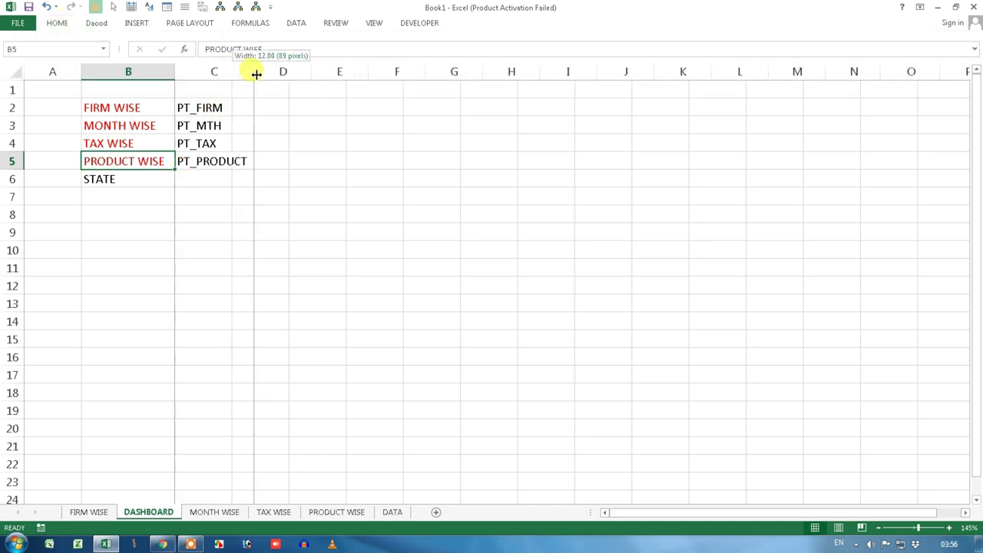
{"action": "left_click", "coordinate": [216, 108]}
{"action": "key", "text": "Down"}
{"action": "key", "text": "Down"}
{"action": "key", "text": "Down"}
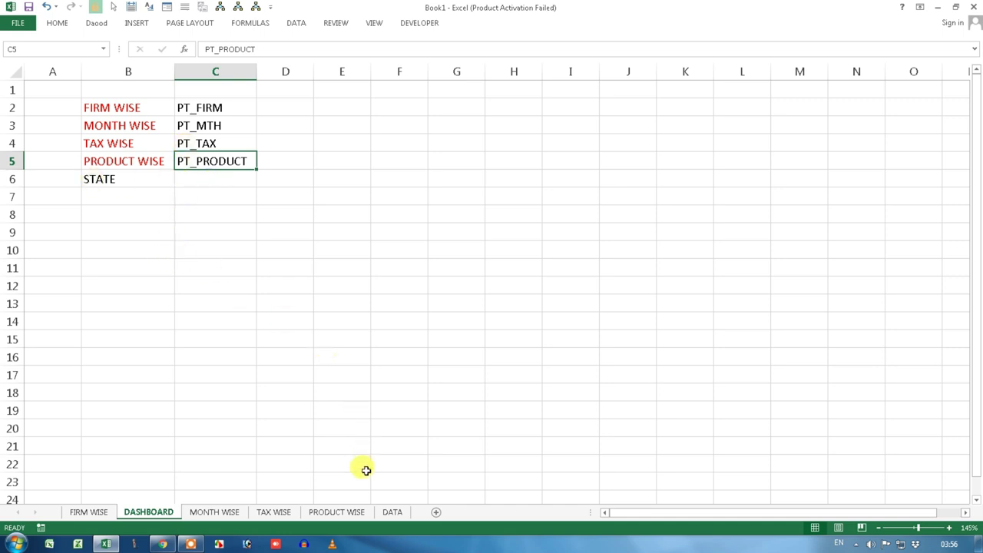
{"action": "left_click", "coordinate": [391, 511]}
{"action": "left_click", "coordinate": [242, 155]}
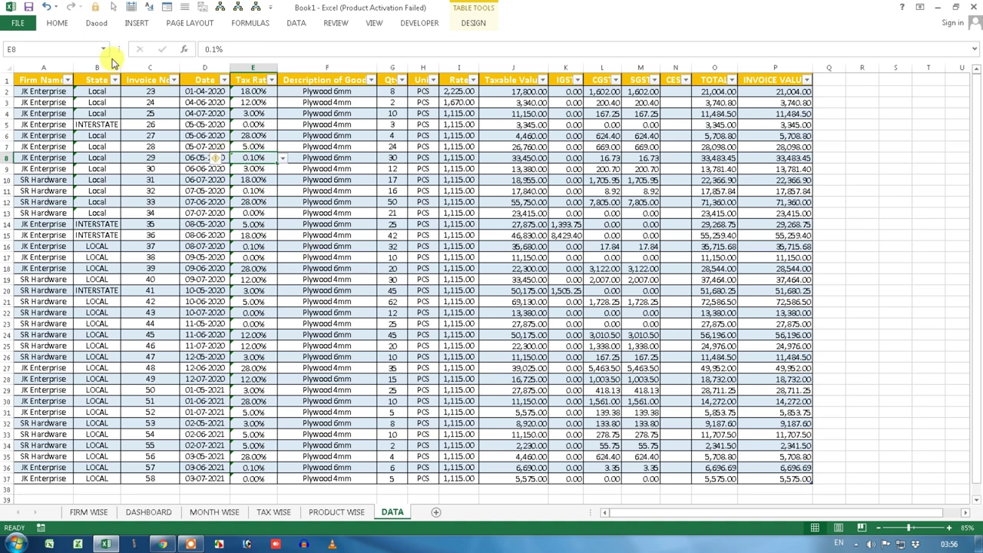
{"action": "left_click", "coordinate": [137, 22]}
{"action": "left_click", "coordinate": [21, 52]}
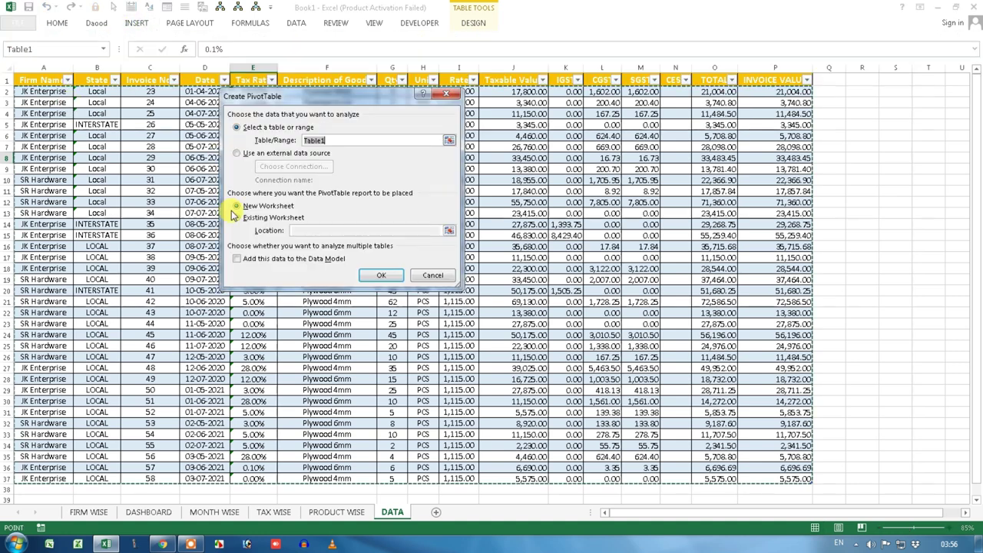
{"action": "left_click", "coordinate": [384, 276]}
{"action": "right_click", "coordinate": [394, 513]}
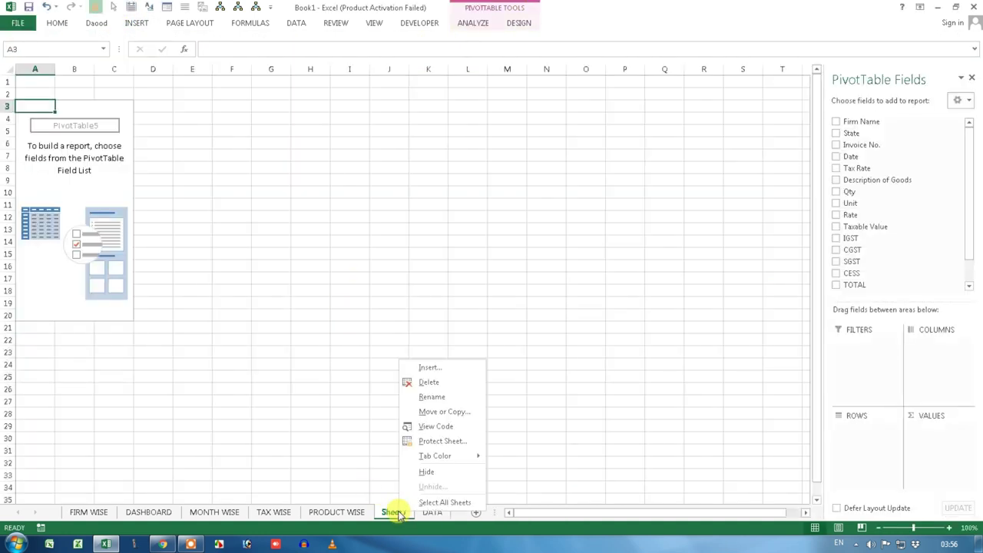
{"action": "left_click", "coordinate": [442, 395]}
{"action": "type", "text": "STATE WI"}
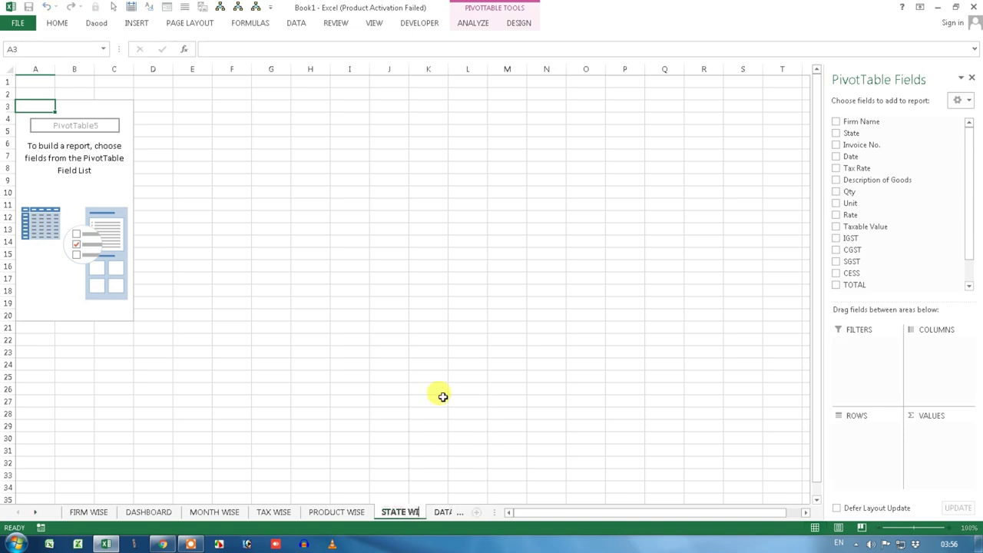
{"action": "type", "text": "ATE WISE"}
{"action": "key", "text": "Return"}
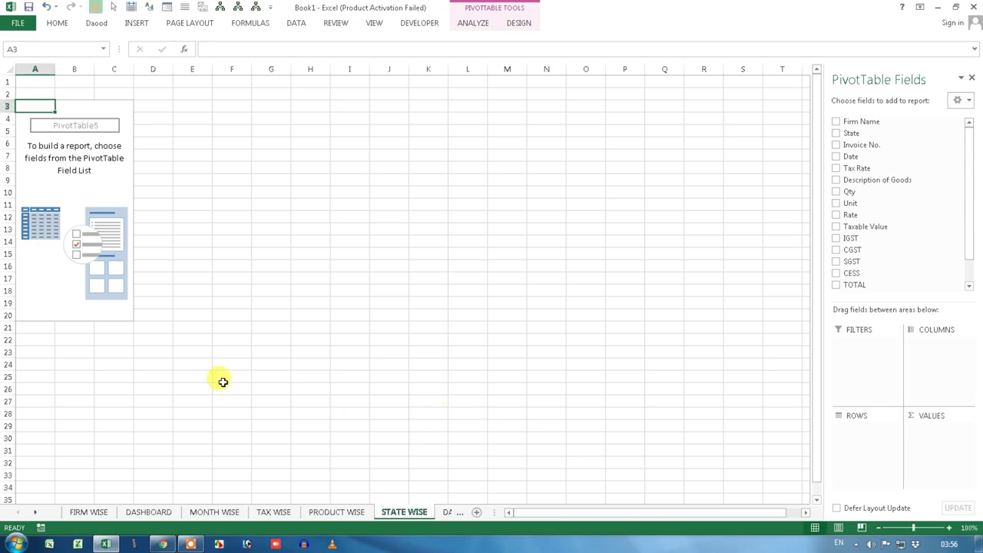
{"action": "left_click", "coordinate": [86, 182]}
{"action": "left_click", "coordinate": [476, 23]}
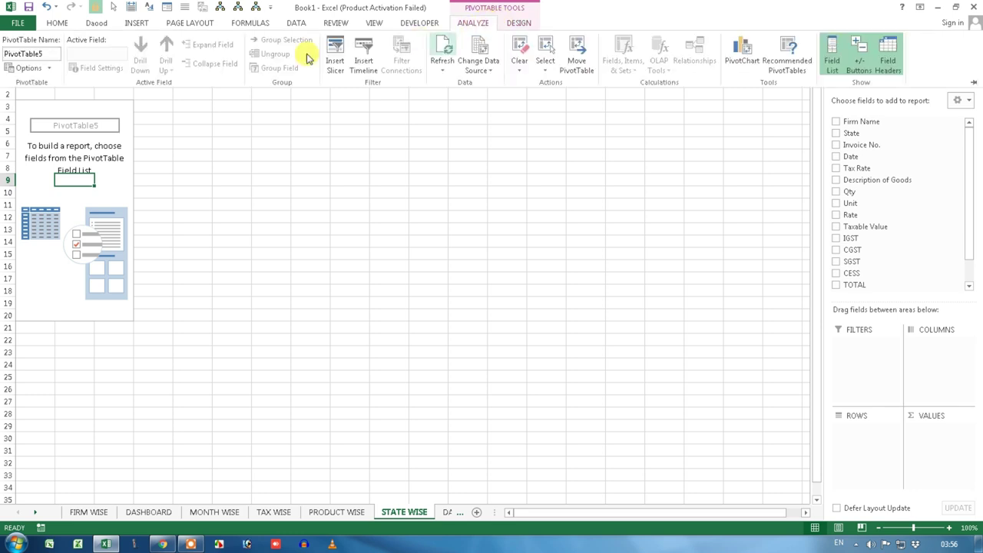
{"action": "type", "text": "PT_"}
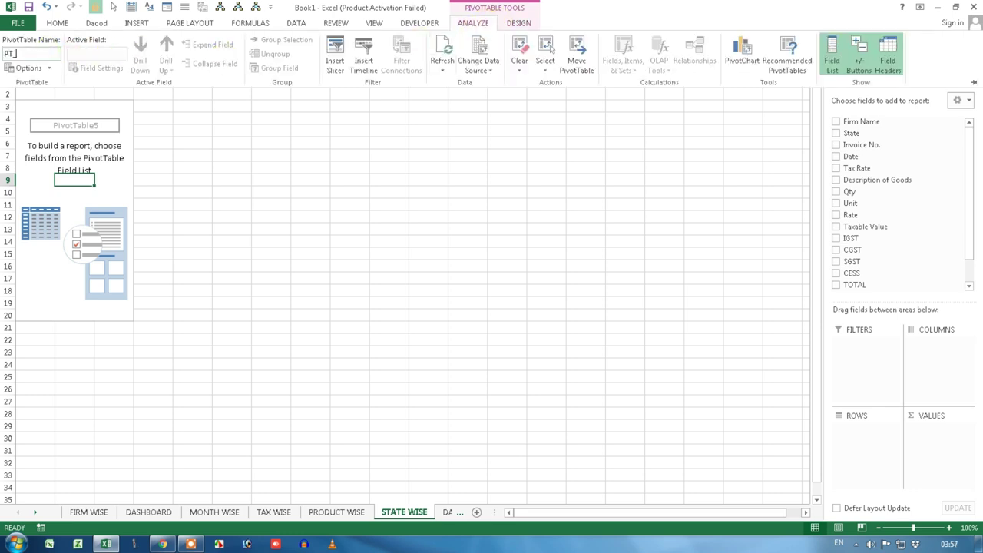
{"action": "type", "text": "STATE"}
{"action": "key", "text": "Return"}
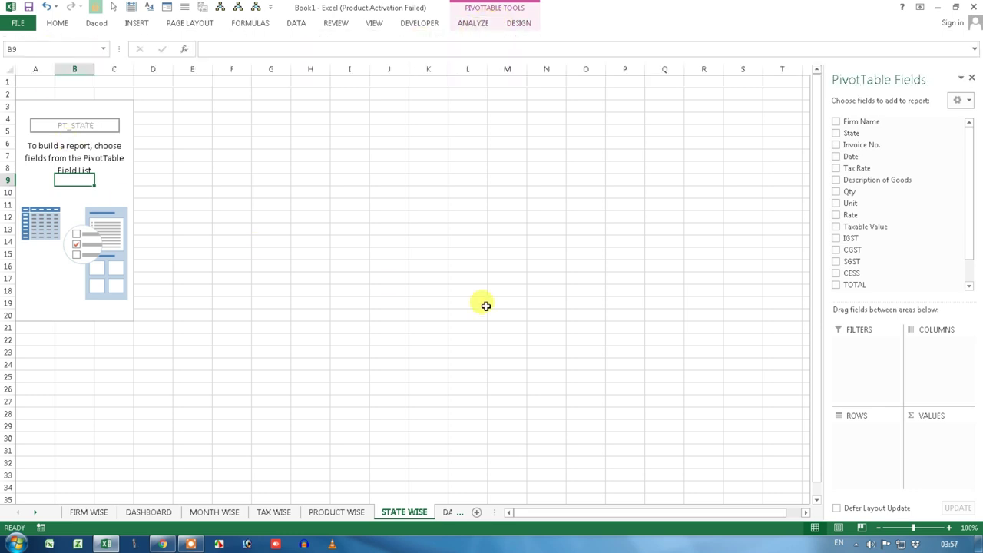
{"action": "left_click", "coordinate": [357, 515]}
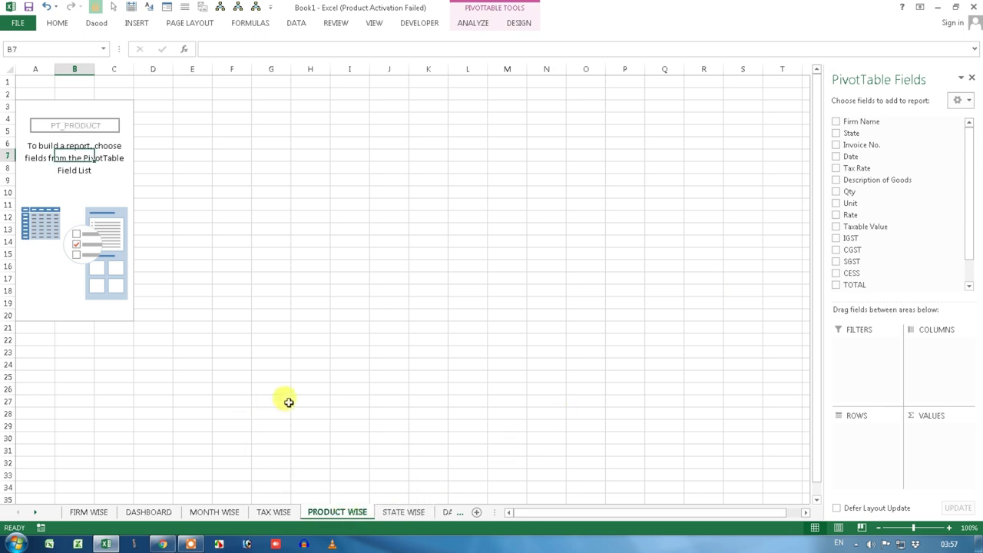
{"action": "left_click", "coordinate": [394, 513]}
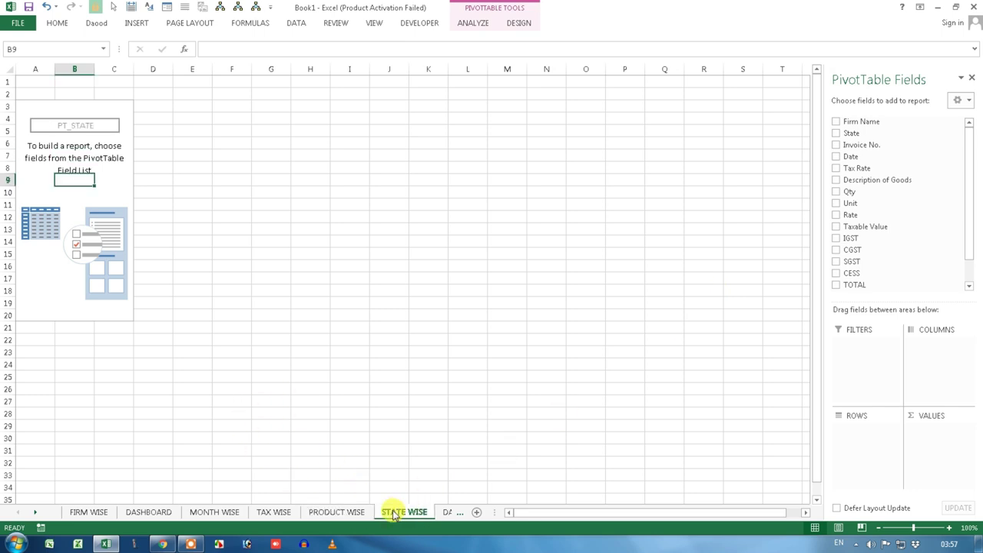
Sum TOTAL by Description of Goods in the PRODUCT WISE pivot.
{"action": "left_click", "coordinate": [350, 513]}
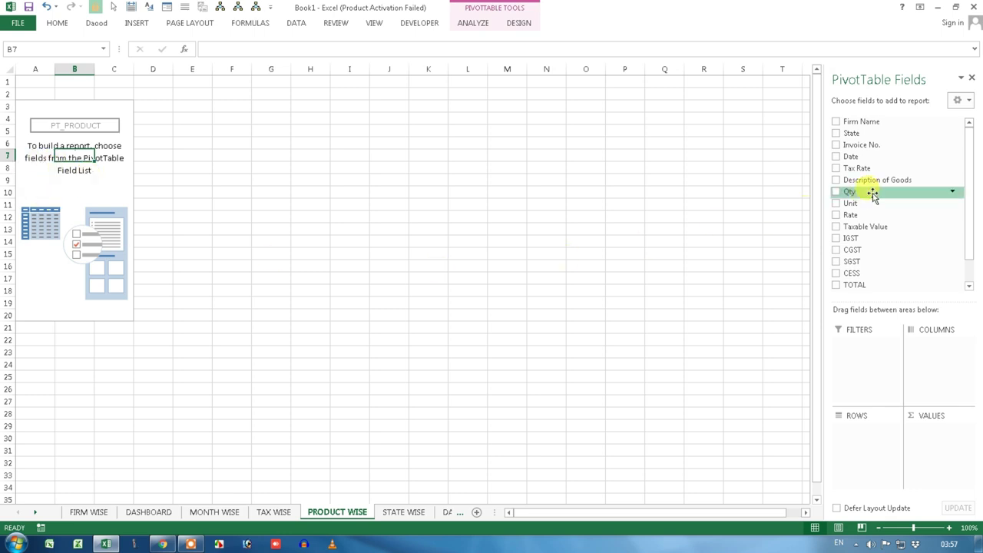
{"action": "left_click_drag", "start_coordinate": [880, 183], "coordinate": [865, 430]}
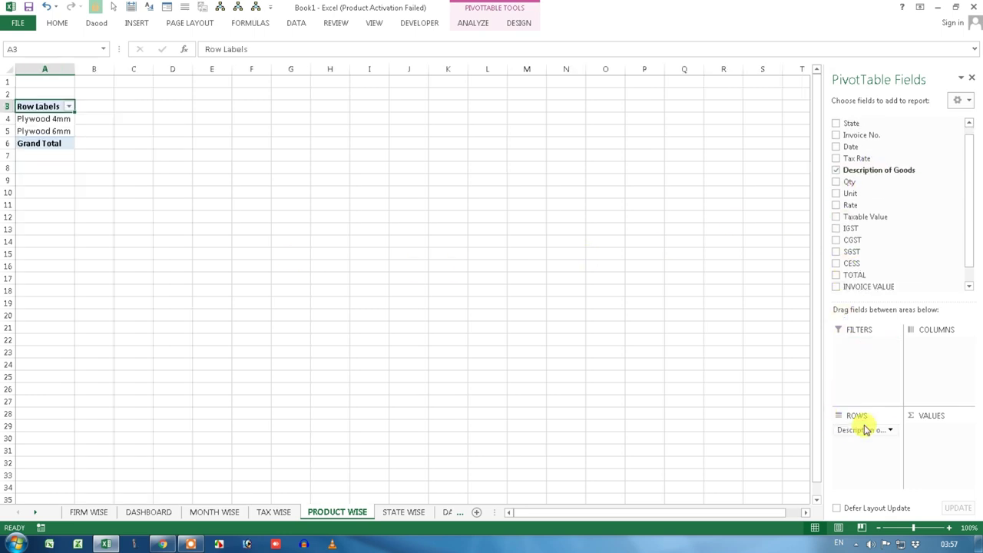
{"action": "left_click_drag", "start_coordinate": [970, 241], "coordinate": [961, 259]}
{"action": "left_click_drag", "start_coordinate": [867, 256], "coordinate": [927, 437]}
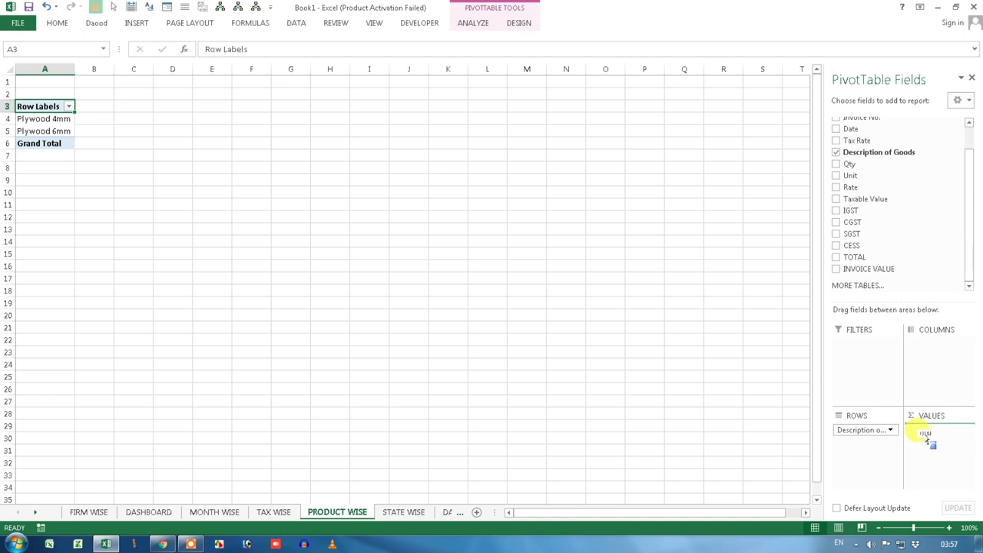
{"action": "left_click_drag", "start_coordinate": [928, 436], "coordinate": [930, 438]}
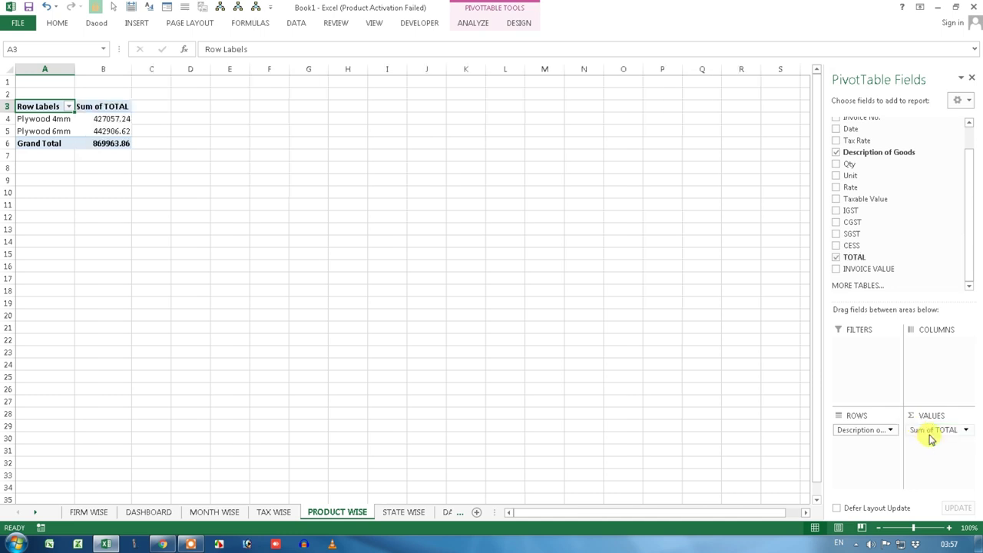
Sum TOTAL by State in the STATE WISE pivot: INTERSTATE 139553.4, Local 730410.46.
{"action": "left_click", "coordinate": [405, 513]}
{"action": "left_click", "coordinate": [86, 144]}
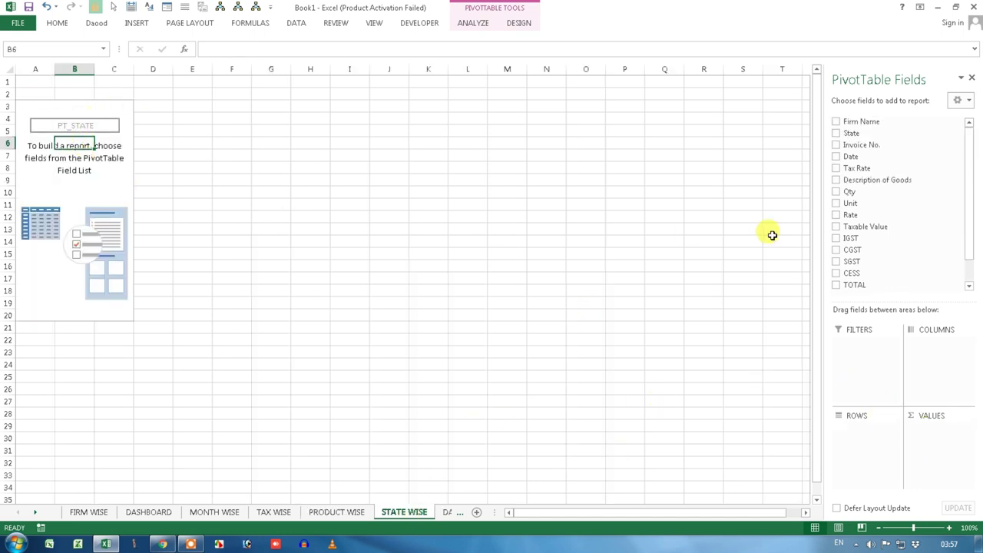
{"action": "left_click_drag", "start_coordinate": [861, 132], "coordinate": [856, 438]}
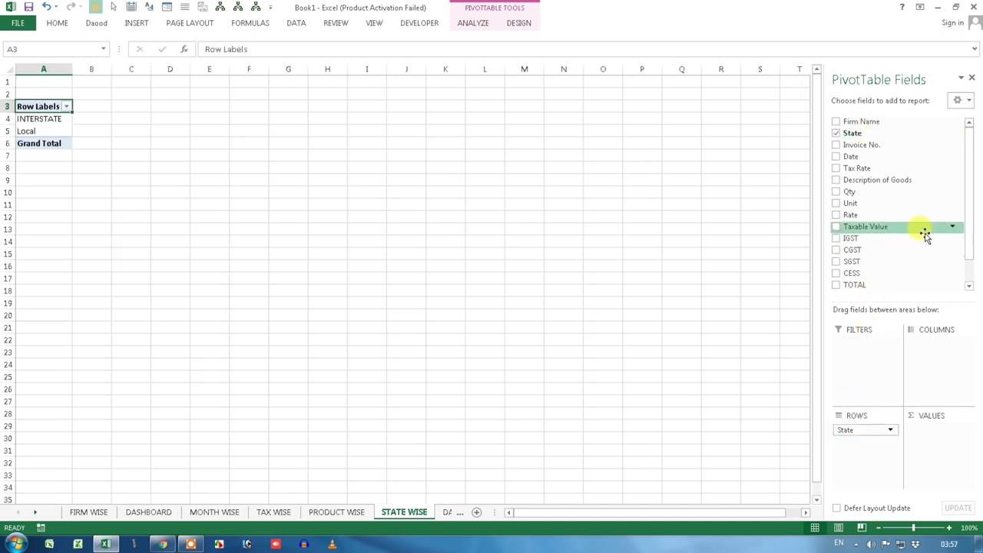
{"action": "scroll", "coordinate": [964, 219], "scroll_direction": "down", "scroll_amount": 2}
{"action": "left_click_drag", "start_coordinate": [872, 268], "coordinate": [931, 443]}
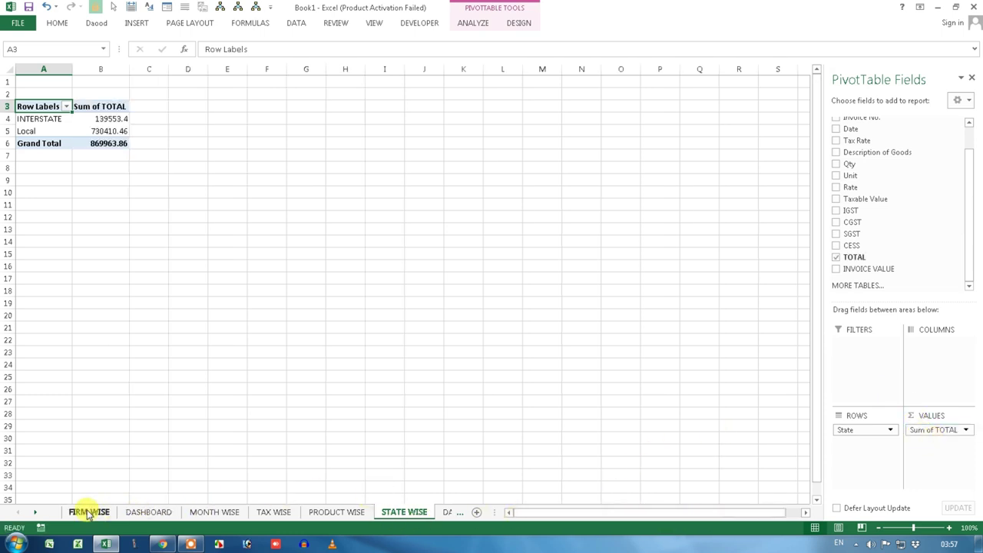
Look through the FIRM, MONTH, TAX, PRODUCT and STATE WISE pivot sheets and the DASHBOARD.
{"action": "left_click", "coordinate": [88, 512]}
{"action": "left_click", "coordinate": [198, 512]}
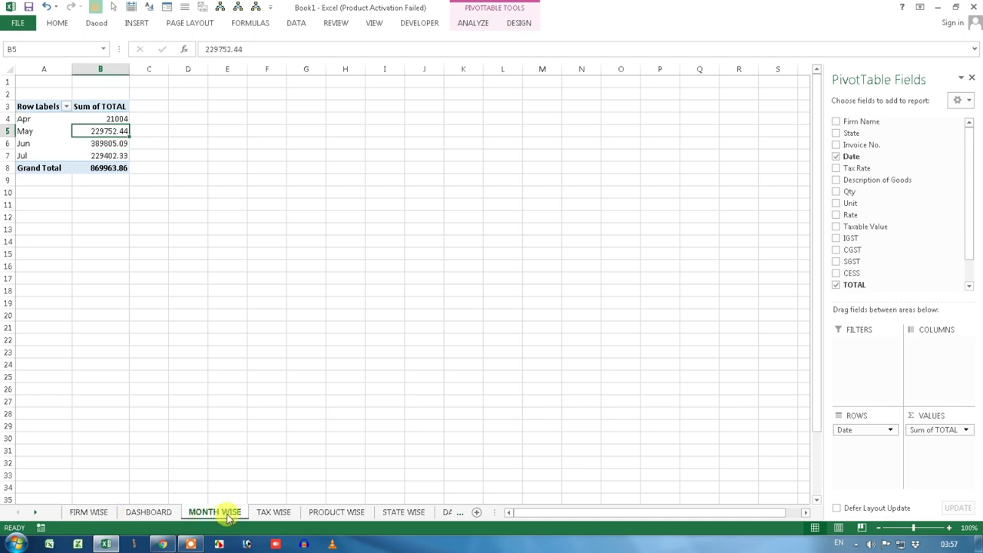
{"action": "left_click", "coordinate": [263, 513]}
{"action": "left_click", "coordinate": [338, 512]}
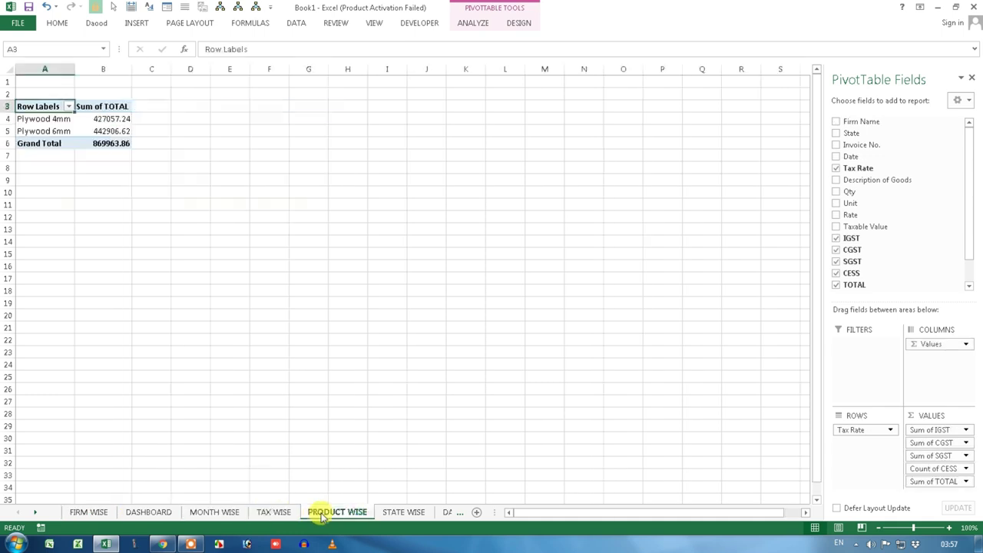
{"action": "left_click", "coordinate": [404, 512]}
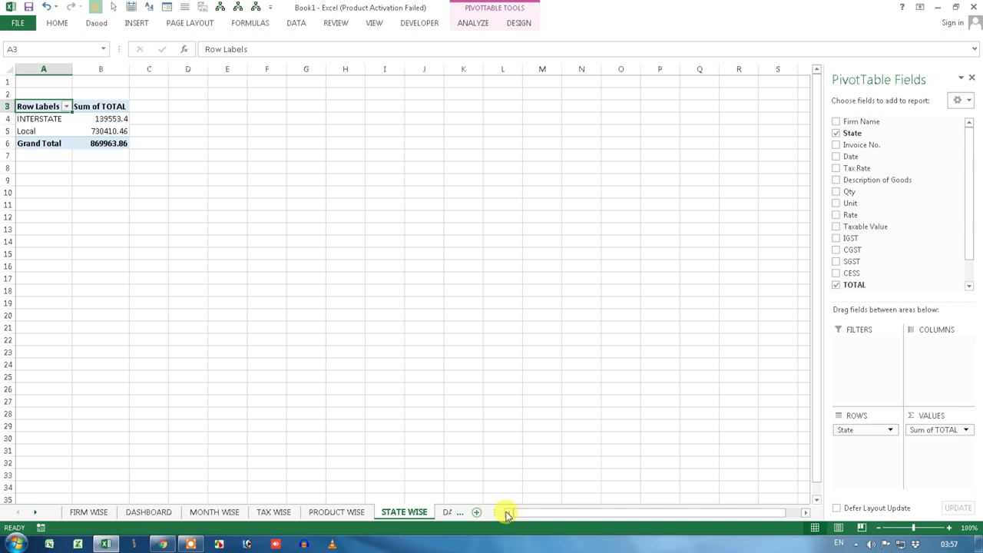
{"action": "left_click_drag", "start_coordinate": [501, 513], "coordinate": [587, 512]}
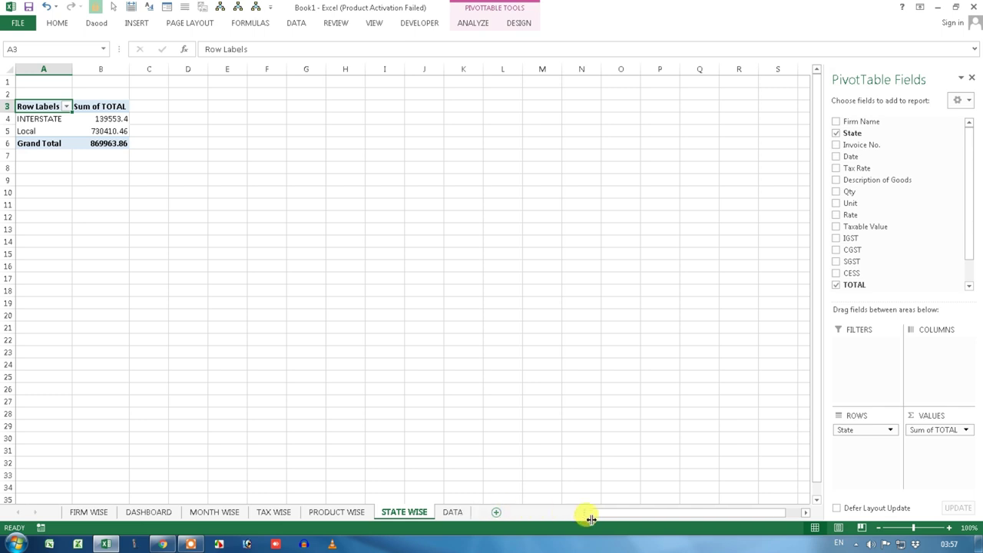
{"action": "left_click", "coordinate": [350, 514]}
{"action": "left_click", "coordinate": [273, 512]}
{"action": "left_click", "coordinate": [214, 513]}
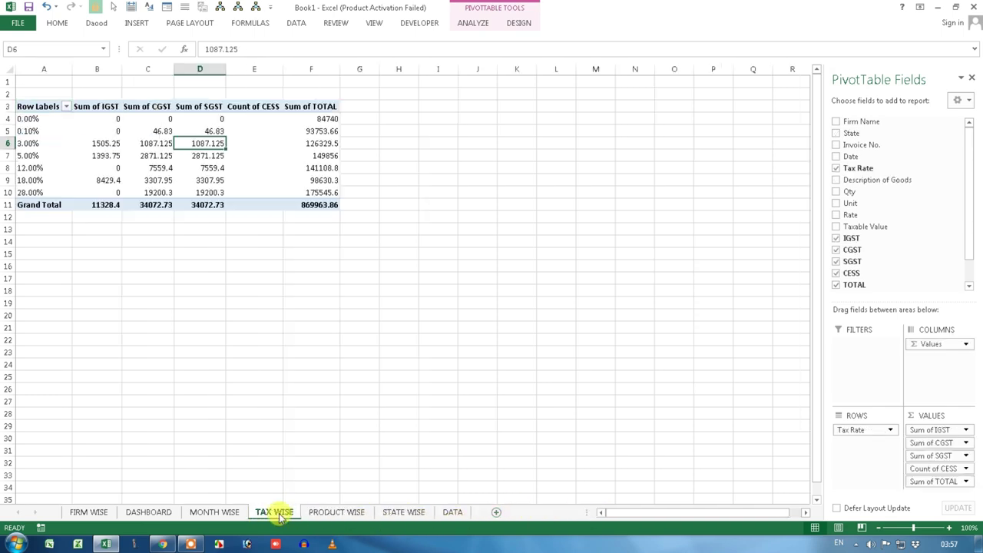
{"action": "left_click", "coordinate": [142, 514]}
{"action": "left_click", "coordinate": [100, 515]}
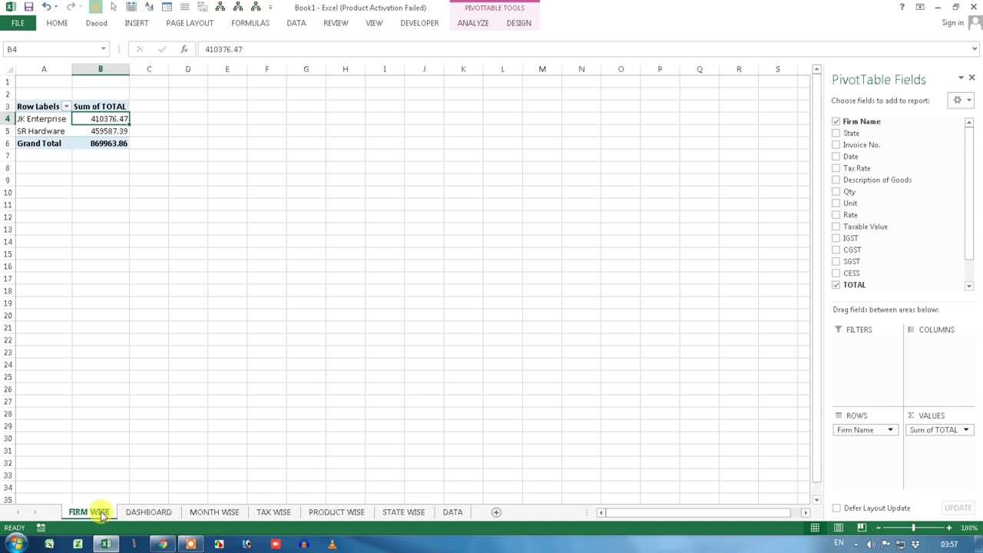
Check the DATA source table, then flip back through the dashboard and pivot sheets.
{"action": "left_click", "coordinate": [454, 513]}
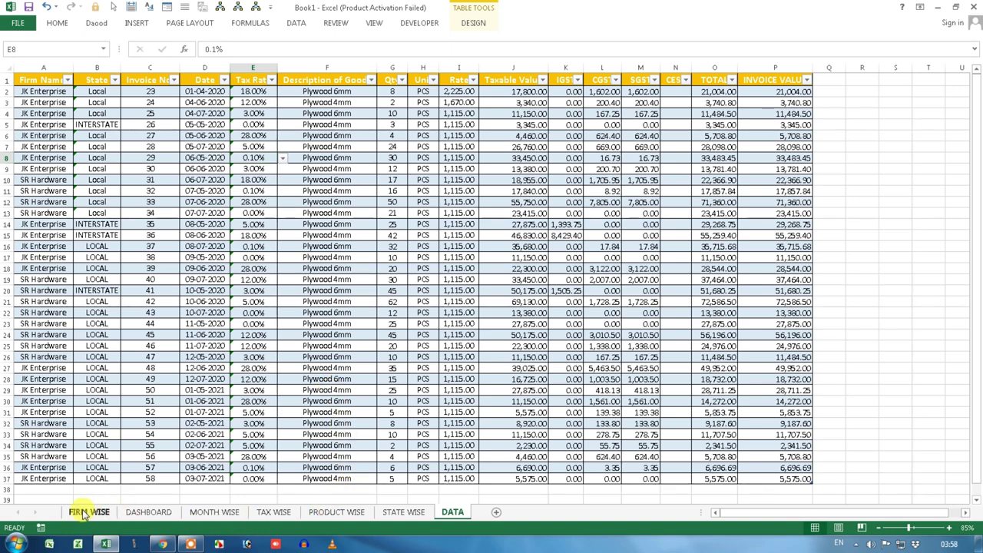
{"action": "left_click", "coordinate": [84, 515]}
{"action": "left_click", "coordinate": [148, 514]}
{"action": "left_click", "coordinate": [217, 514]}
{"action": "left_click", "coordinate": [273, 514]}
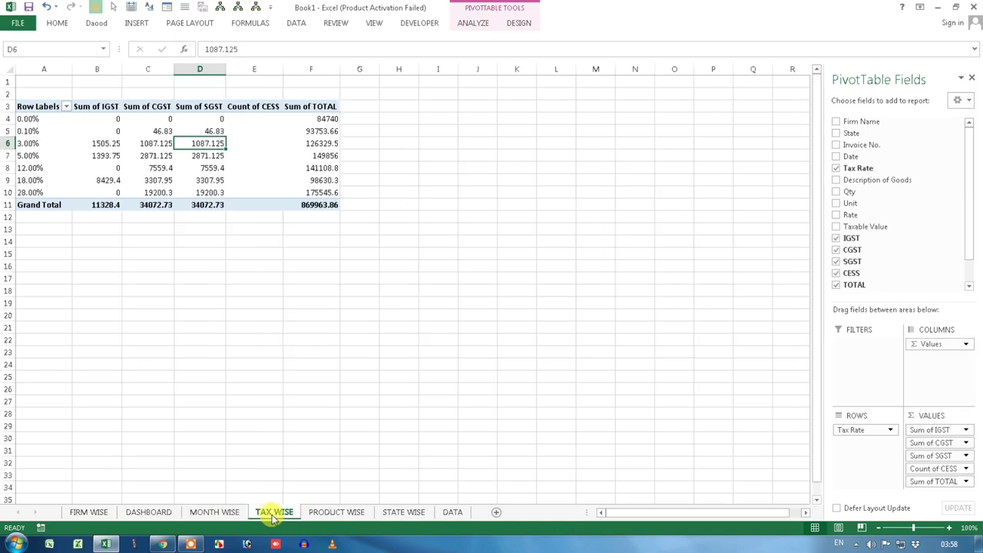
{"action": "left_click", "coordinate": [324, 514]}
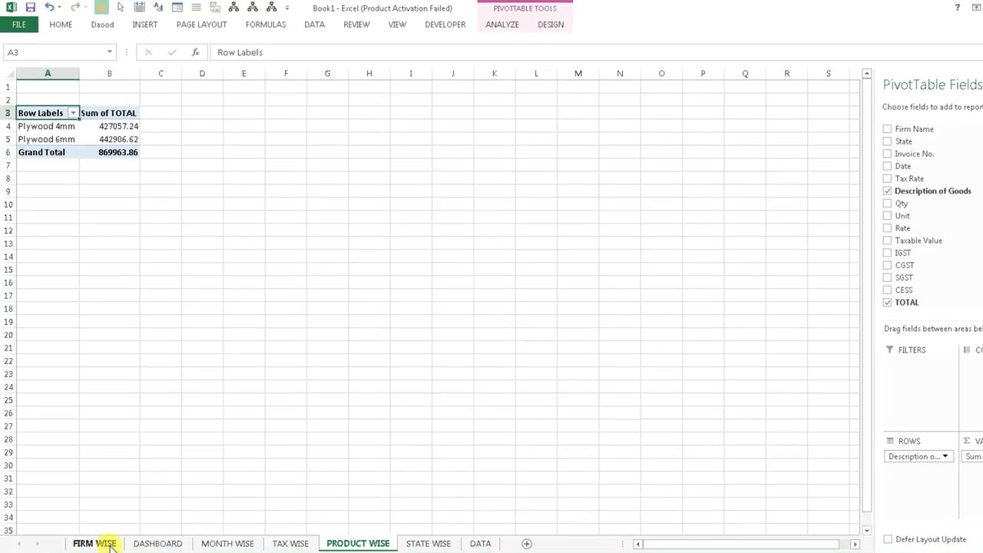
Return to FIRM WISE, select the SR Hardware total, and show the PivotTable Analyze tools.
{"action": "left_click", "coordinate": [106, 539]}
{"action": "mouse_move", "coordinate": [103, 135]}
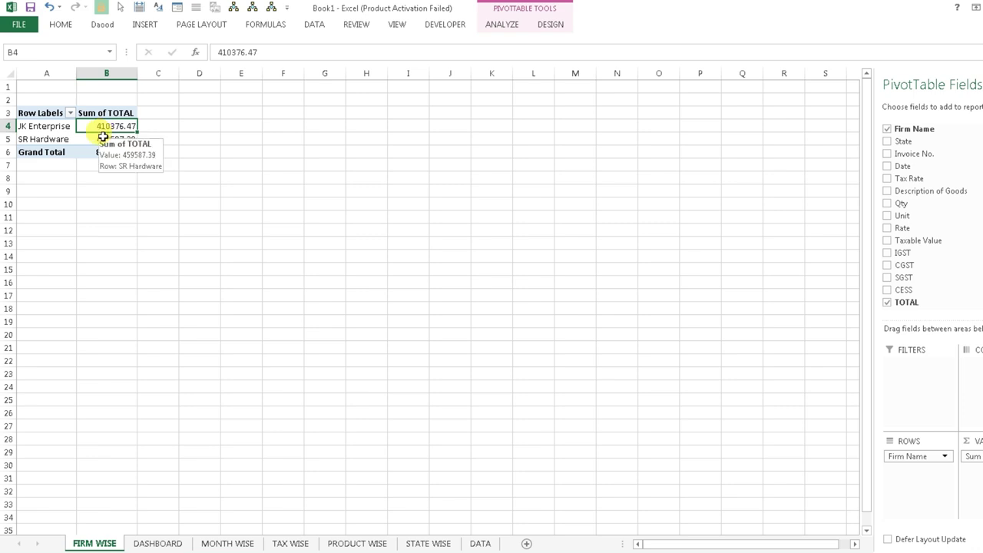
{"action": "left_click", "coordinate": [103, 137]}
{"action": "left_click", "coordinate": [496, 28]}
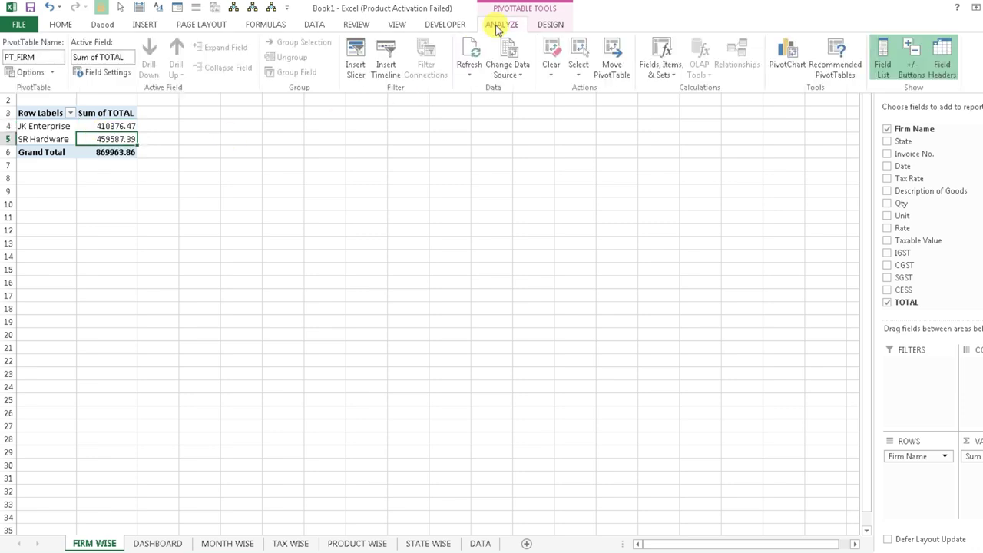
Insert a pie PivotChart of Sum of TOTAL by firm and move it up near row 3.
{"action": "left_click", "coordinate": [789, 65]}
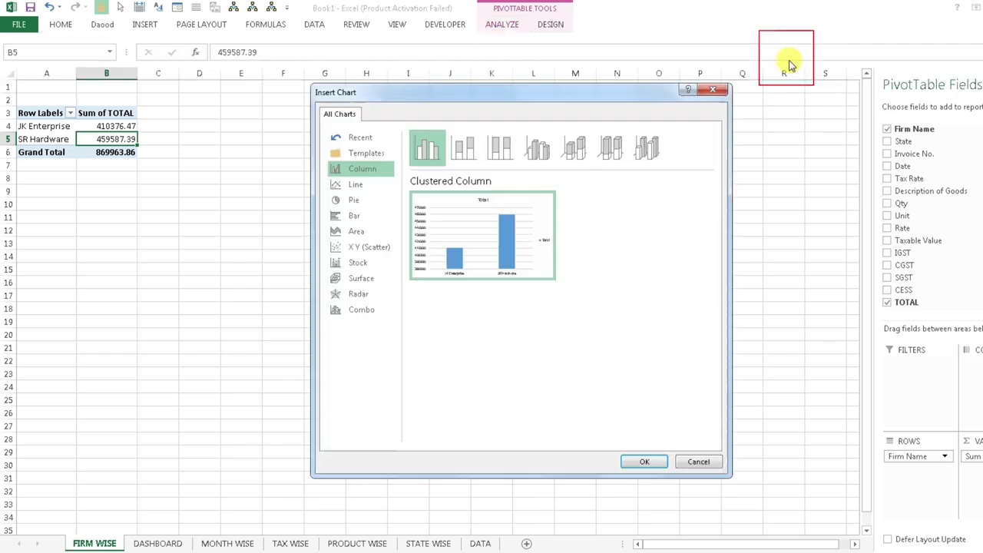
{"action": "left_click_drag", "start_coordinate": [613, 100], "coordinate": [495, 79]}
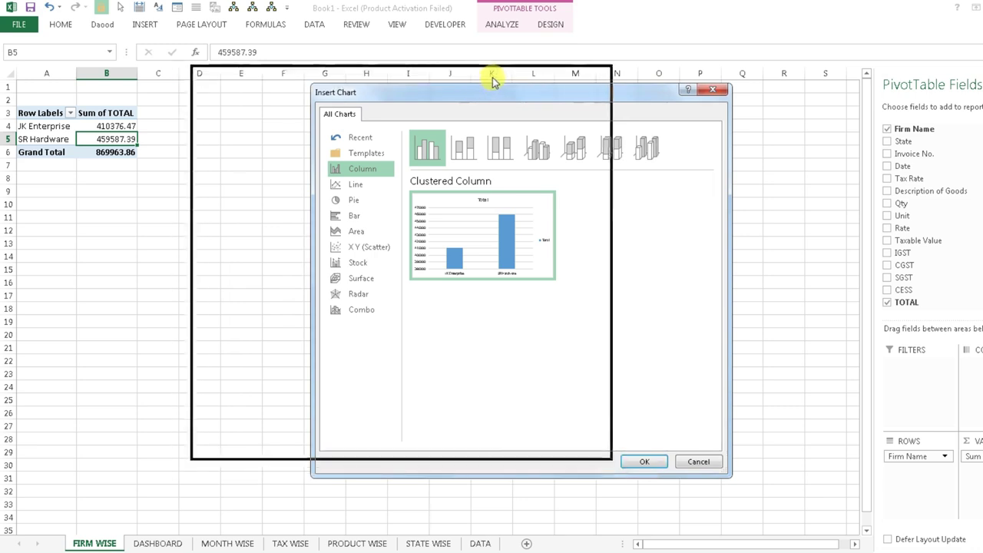
{"action": "mouse_move", "coordinate": [427, 216]}
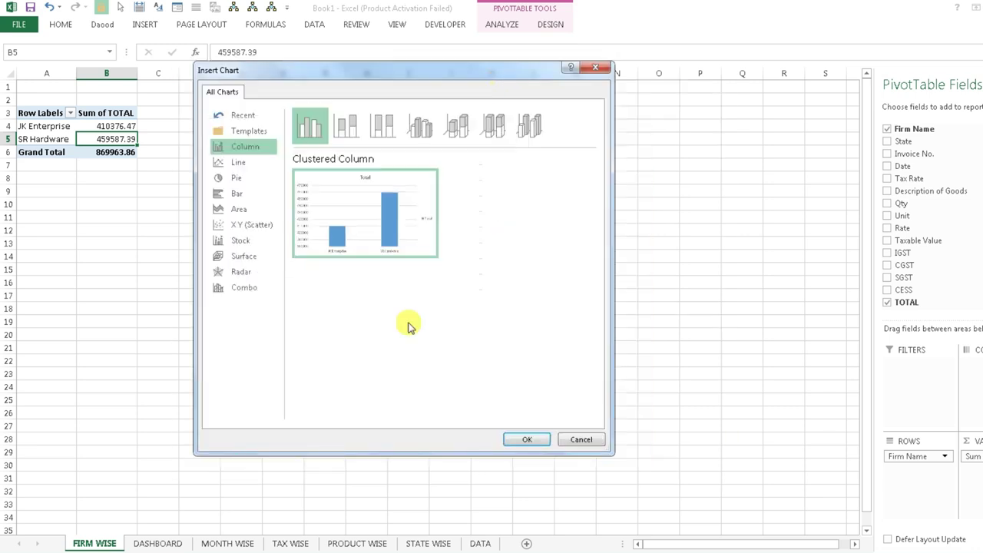
{"action": "left_click", "coordinate": [243, 165]}
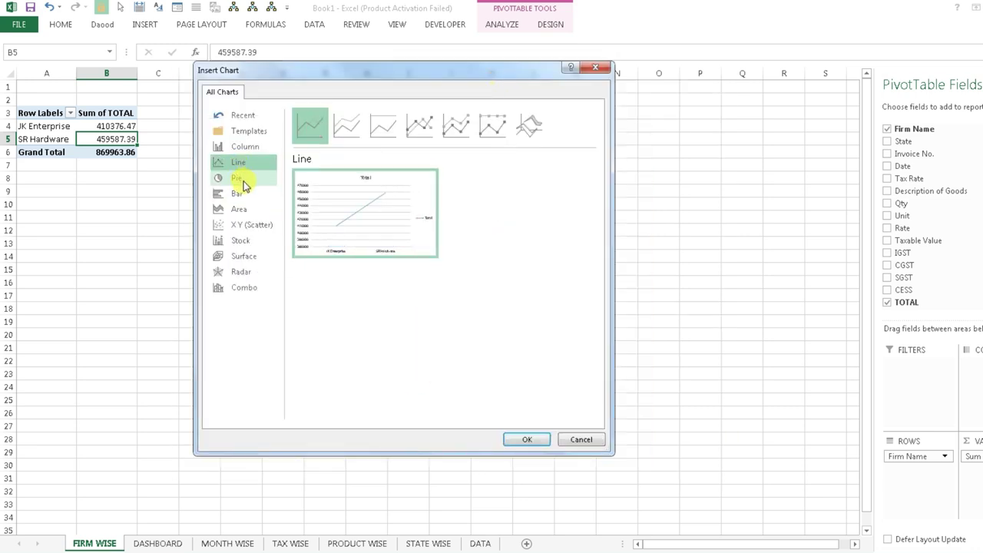
{"action": "left_click", "coordinate": [241, 184]}
{"action": "mouse_move", "coordinate": [333, 197]}
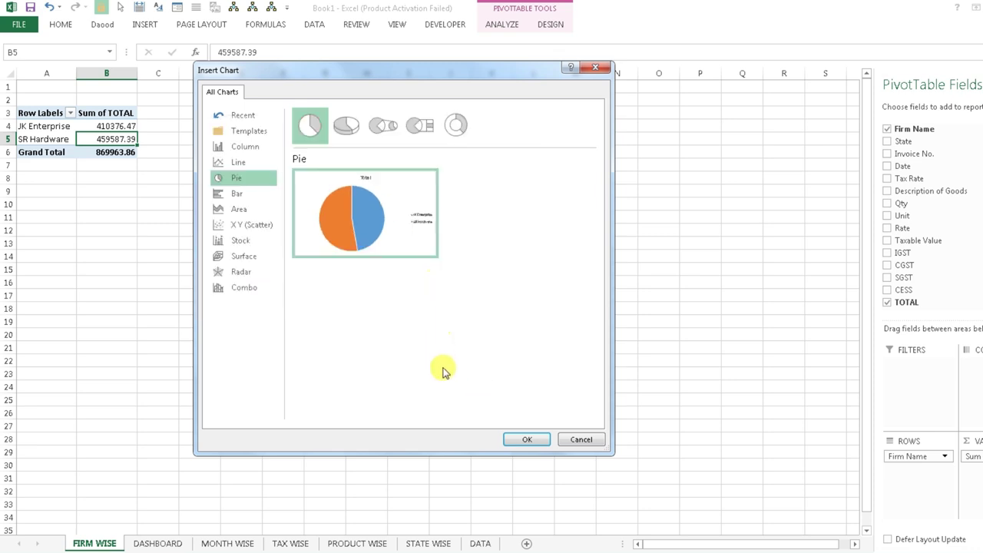
{"action": "left_click", "coordinate": [529, 440]}
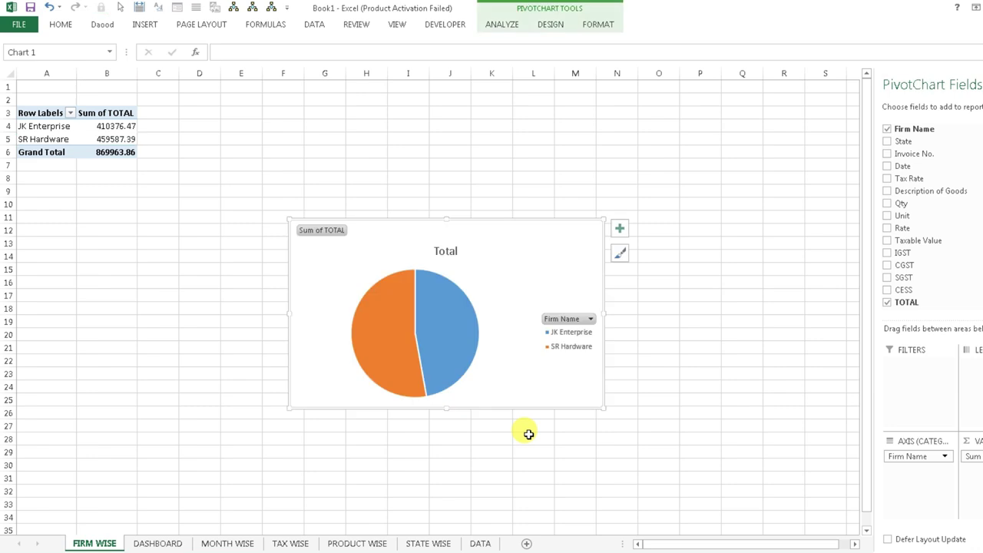
{"action": "left_click_drag", "start_coordinate": [507, 220], "coordinate": [406, 114]}
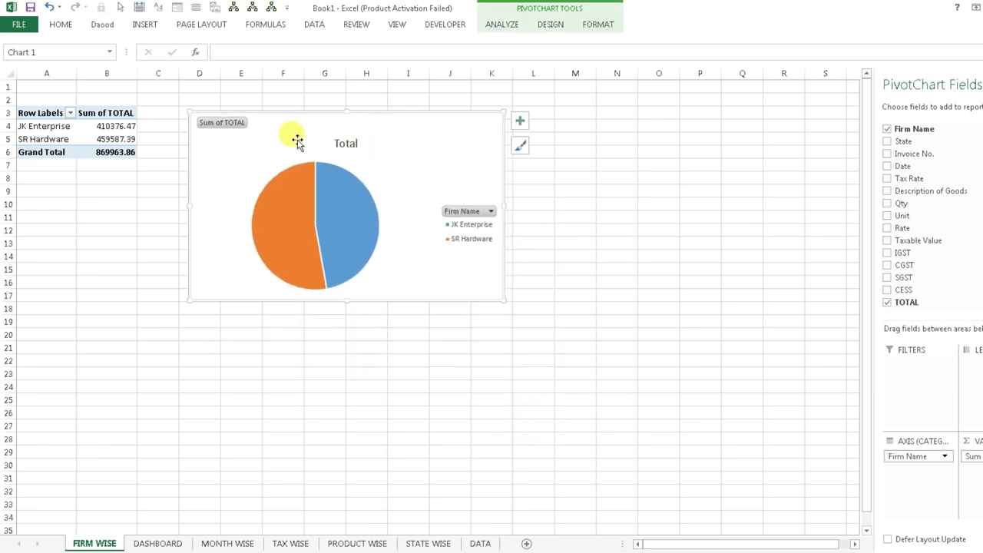
Hide all chart field buttons and move the JK Enterprise/SR Hardware legend beside the pie.
{"action": "right_click", "coordinate": [245, 129]}
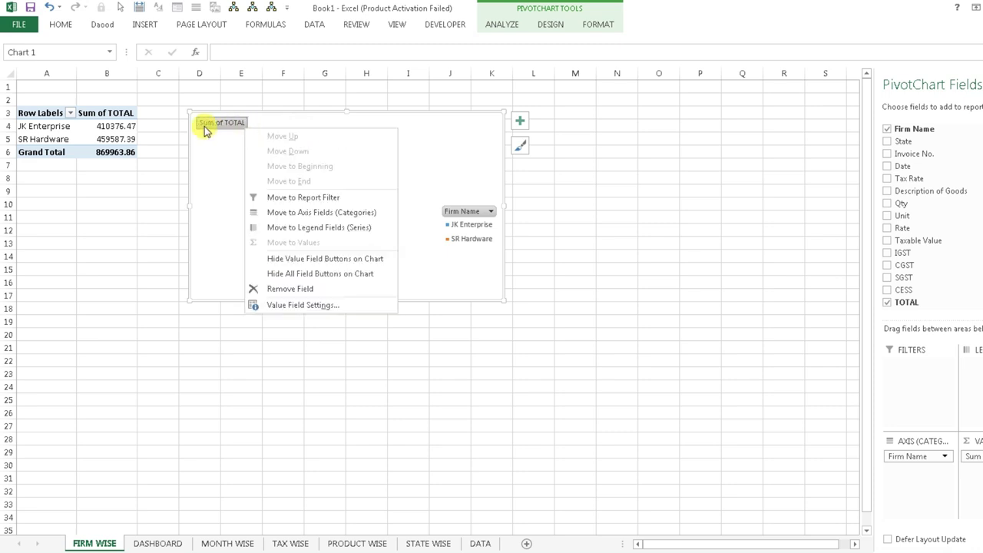
{"action": "left_click", "coordinate": [293, 280]}
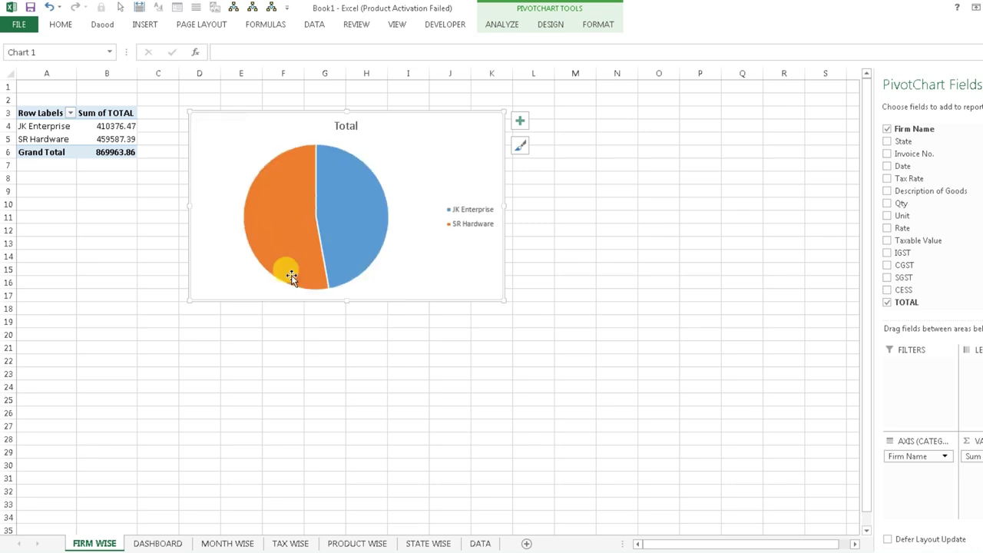
{"action": "left_click", "coordinate": [461, 233]}
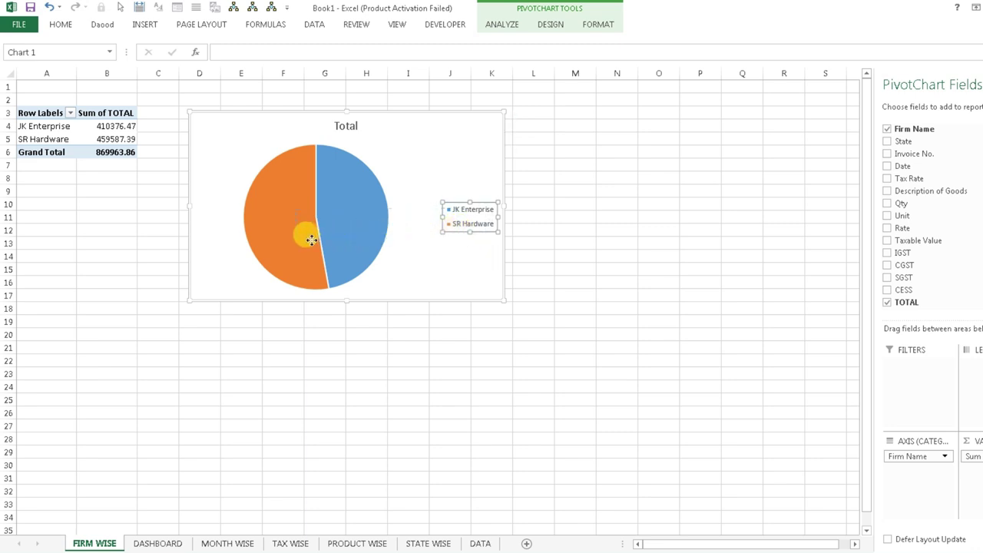
{"action": "mouse_move", "coordinate": [304, 241]}
{"action": "left_mouse_down"}
{"action": "mouse_move", "coordinate": [259, 198]}
{"action": "mouse_move", "coordinate": [304, 212]}
{"action": "mouse_move", "coordinate": [293, 232]}
{"action": "mouse_move", "coordinate": [245, 152]}
{"action": "mouse_move", "coordinate": [445, 216]}
{"action": "left_mouse_up"}
{"action": "left_click", "coordinate": [293, 231]}
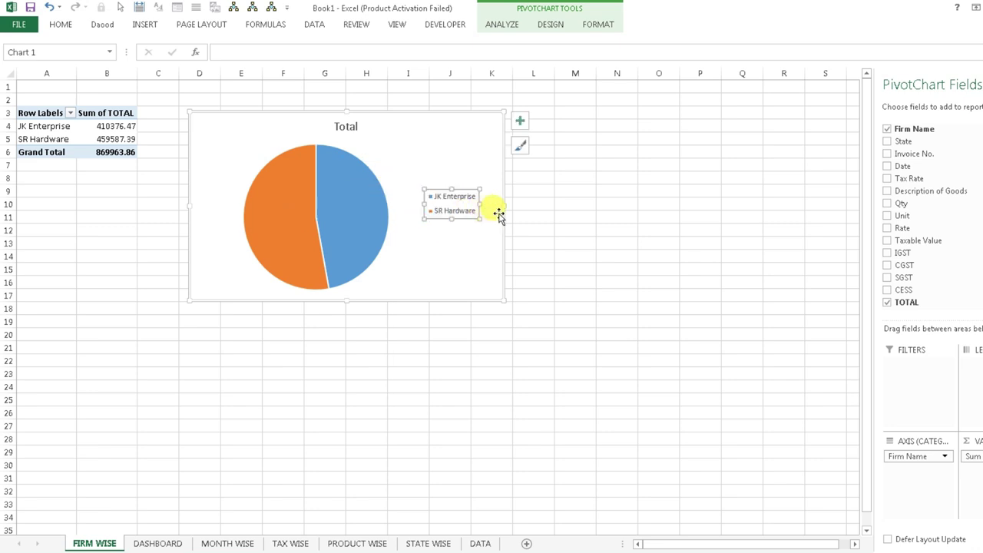
Replace the pie chart title 'Total' with 'FIRM WISE' and place it at the top-left.
{"action": "left_click", "coordinate": [349, 130]}
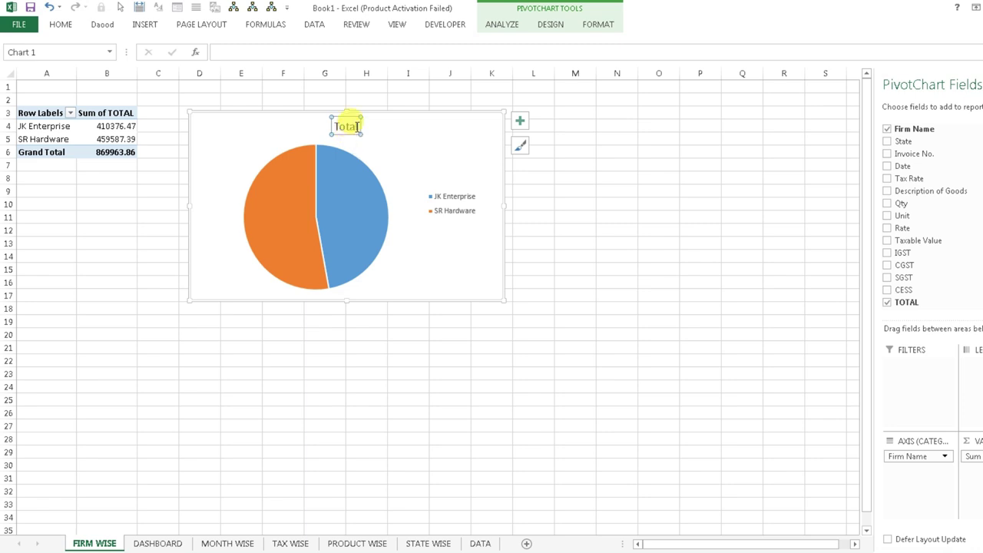
{"action": "left_click_drag", "start_coordinate": [359, 125], "coordinate": [313, 126]}
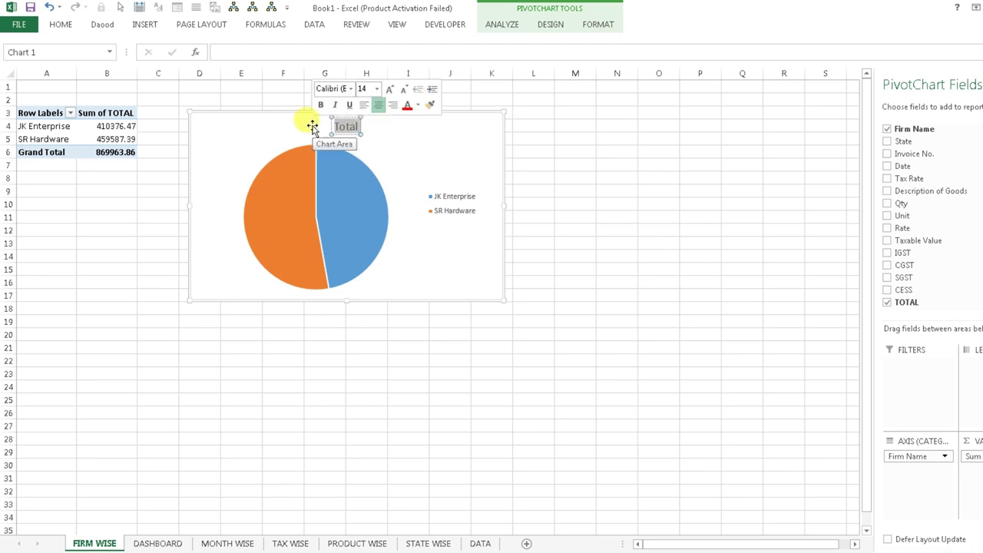
{"action": "type", "text": "FIRM"}
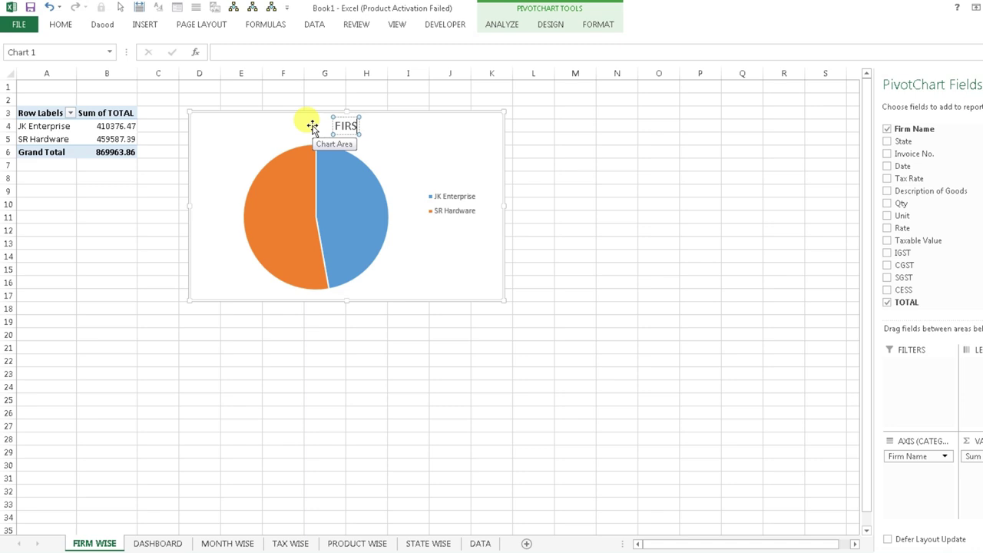
{"action": "type", "text": " WISE"}
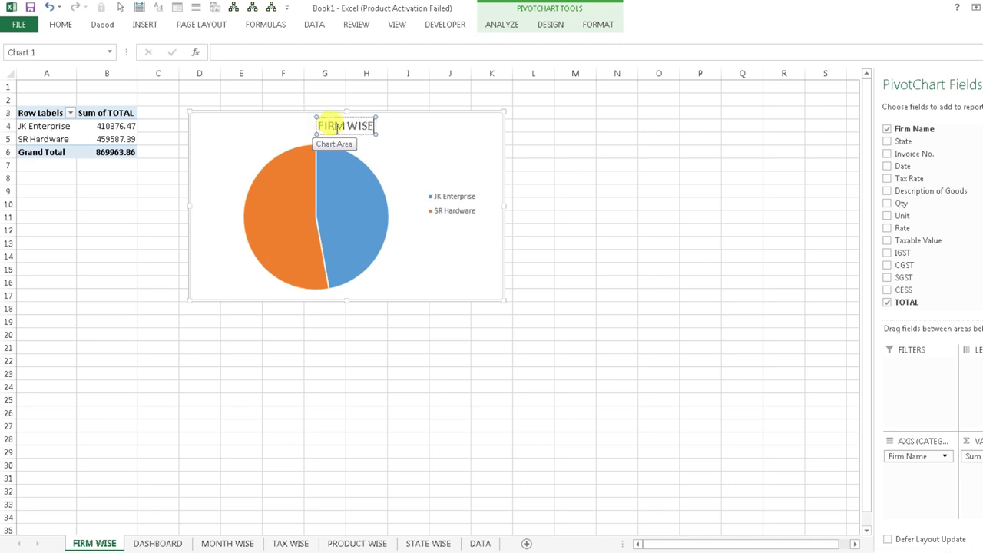
{"action": "left_click_drag", "start_coordinate": [362, 134], "coordinate": [244, 137]}
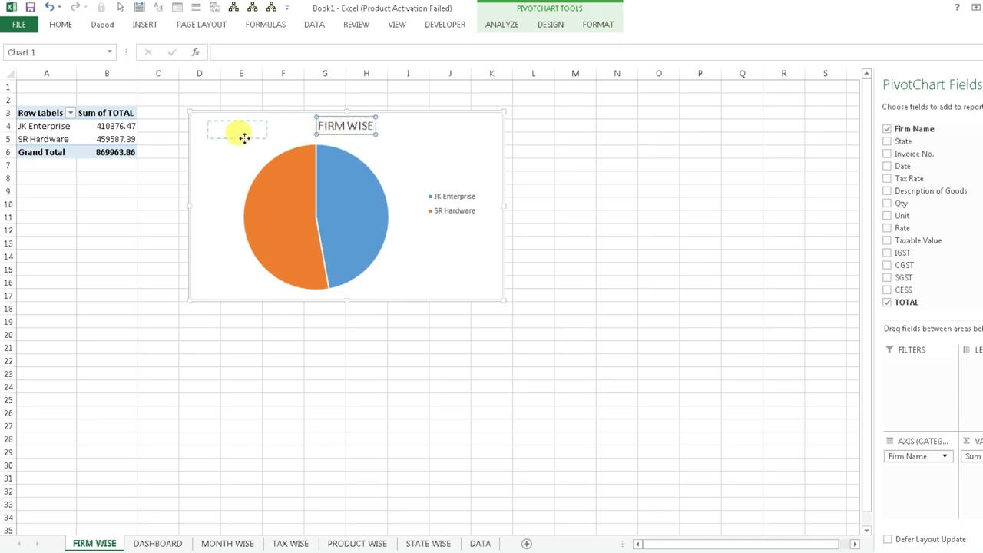
{"action": "left_click_drag", "start_coordinate": [241, 138], "coordinate": [242, 138]}
{"action": "left_click", "coordinate": [603, 207]}
{"action": "left_click", "coordinate": [471, 220]}
{"action": "left_click", "coordinate": [472, 218]}
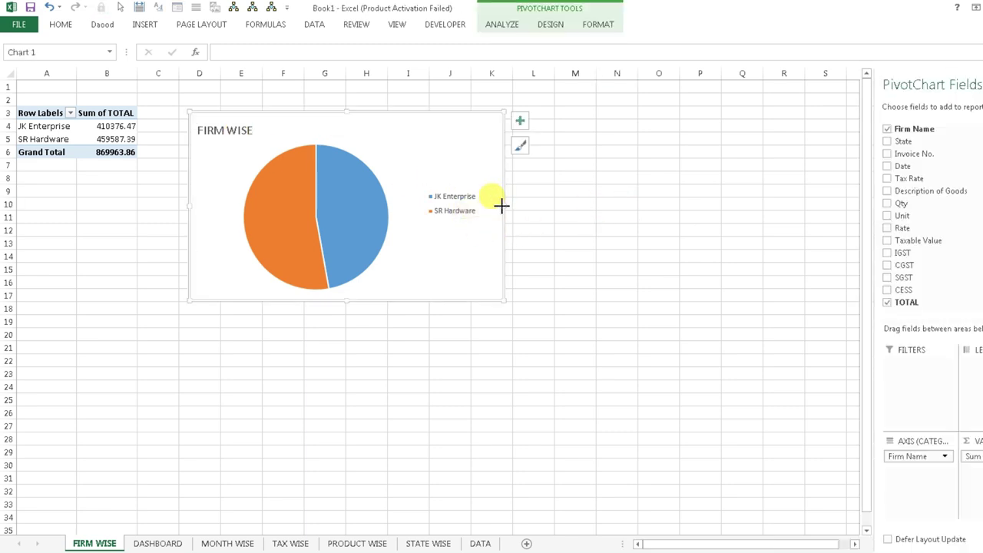
Narrow the firm chart from its right edge and try the legend beside the title.
{"action": "left_click_drag", "start_coordinate": [503, 205], "coordinate": [418, 214]}
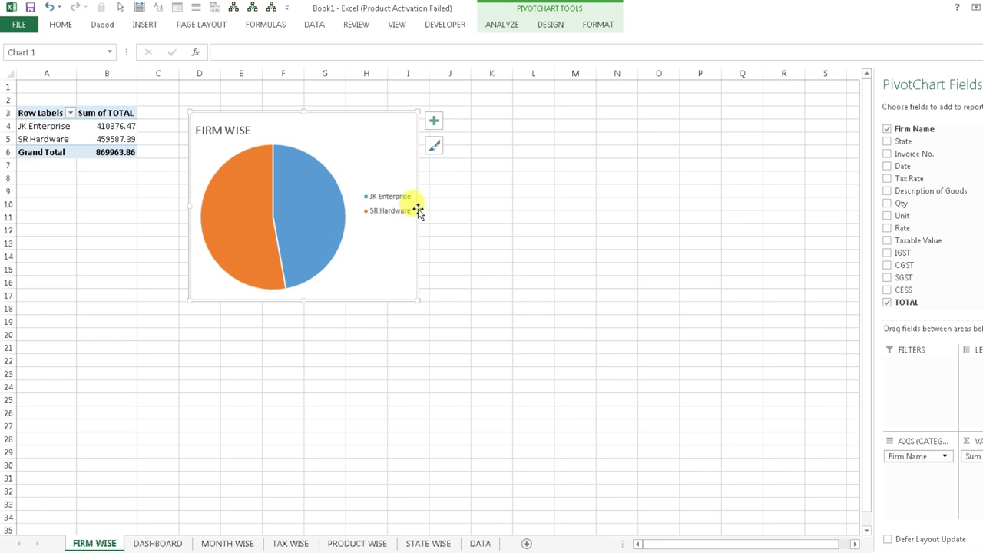
{"action": "left_click_drag", "start_coordinate": [419, 206], "coordinate": [390, 208]}
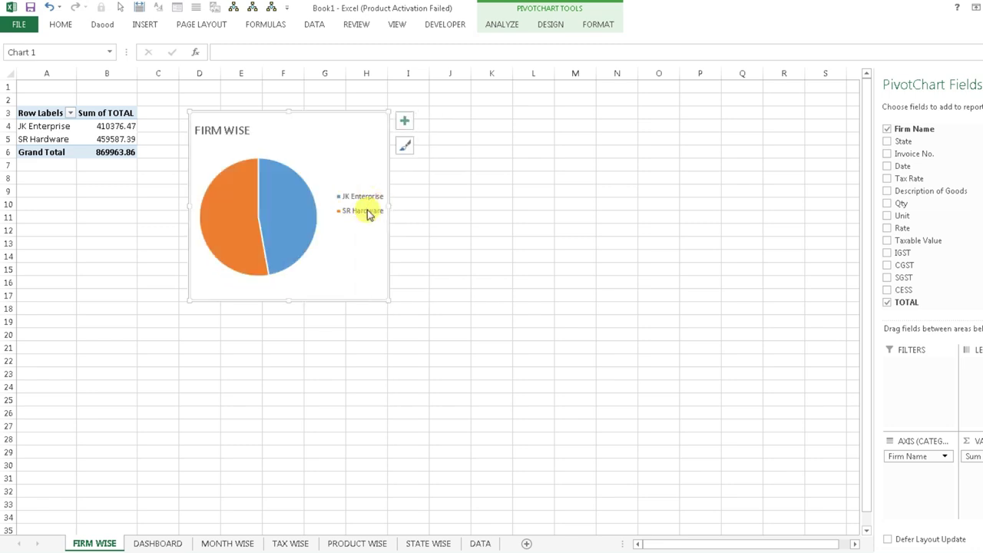
{"action": "left_click_drag", "start_coordinate": [370, 221], "coordinate": [305, 149]}
{"action": "mouse_move", "coordinate": [384, 209]}
{"action": "left_mouse_down"}
{"action": "mouse_move", "coordinate": [346, 206]}
{"action": "mouse_move", "coordinate": [379, 205]}
{"action": "left_mouse_up"}
{"action": "left_click", "coordinate": [308, 146]}
Move the legend to the chart's lower right and narrow the chart a little more.
{"action": "left_click_drag", "start_coordinate": [308, 148], "coordinate": [349, 281]}
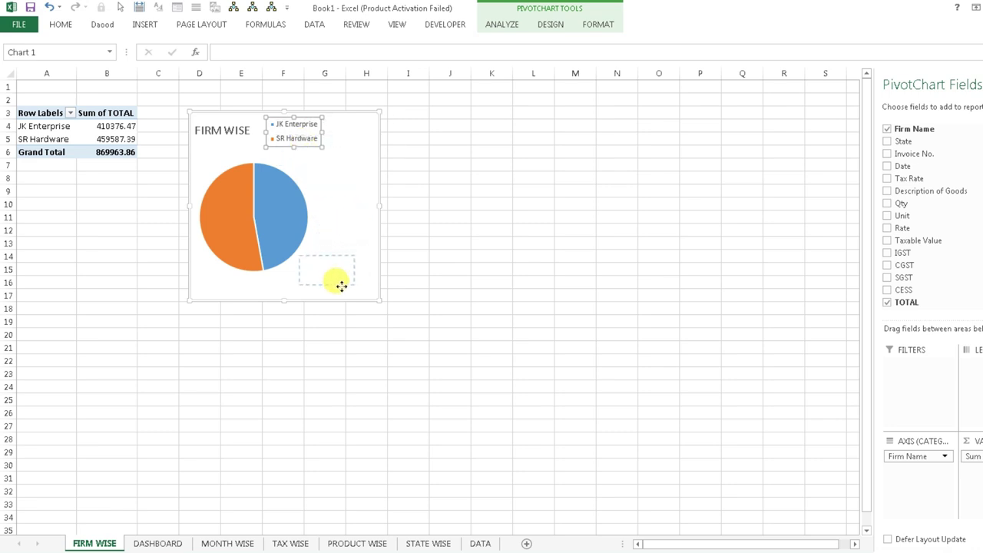
{"action": "left_click_drag", "start_coordinate": [341, 288], "coordinate": [341, 285]}
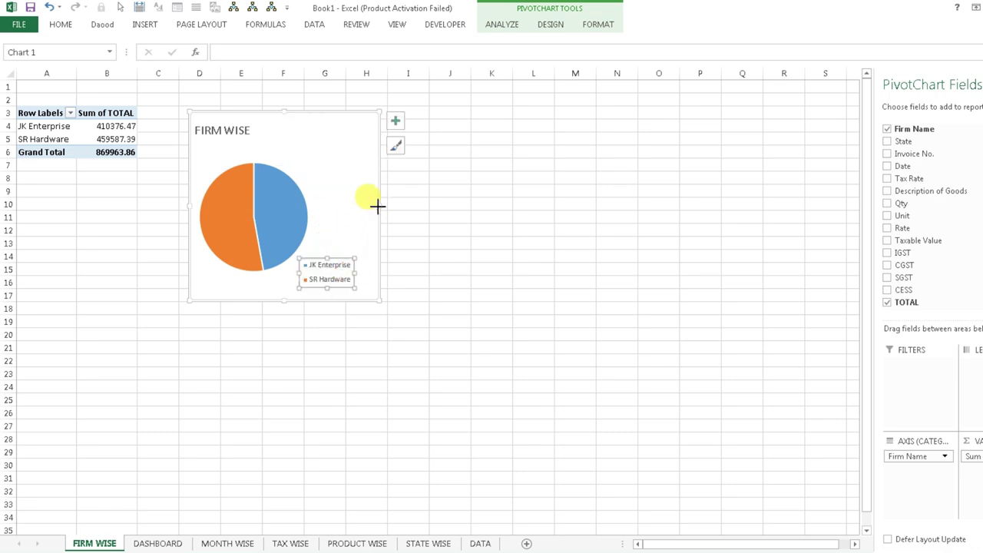
{"action": "left_click_drag", "start_coordinate": [378, 206], "coordinate": [361, 209]}
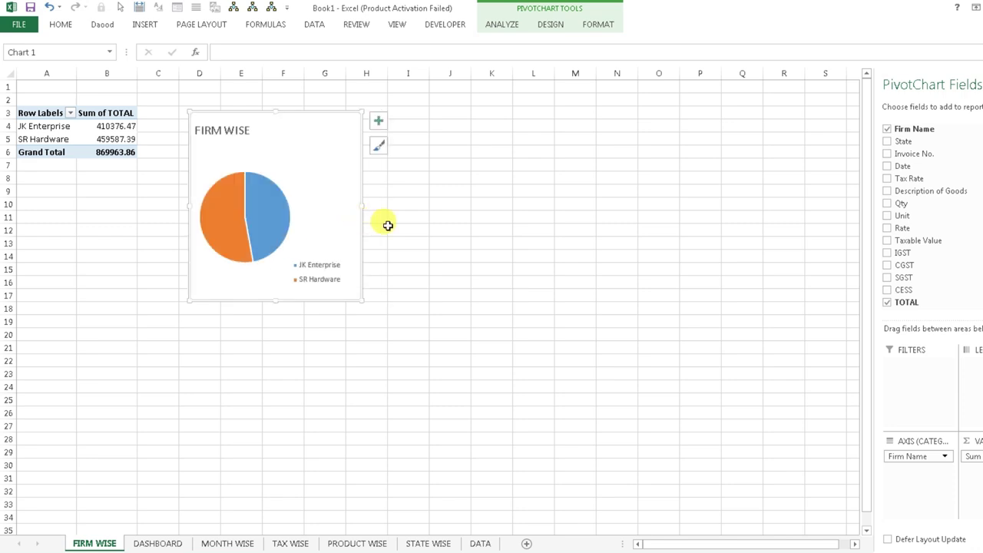
{"action": "left_click", "coordinate": [409, 230]}
{"action": "left_click", "coordinate": [322, 218]}
{"action": "left_click", "coordinate": [315, 265]}
{"action": "left_click", "coordinate": [375, 206]}
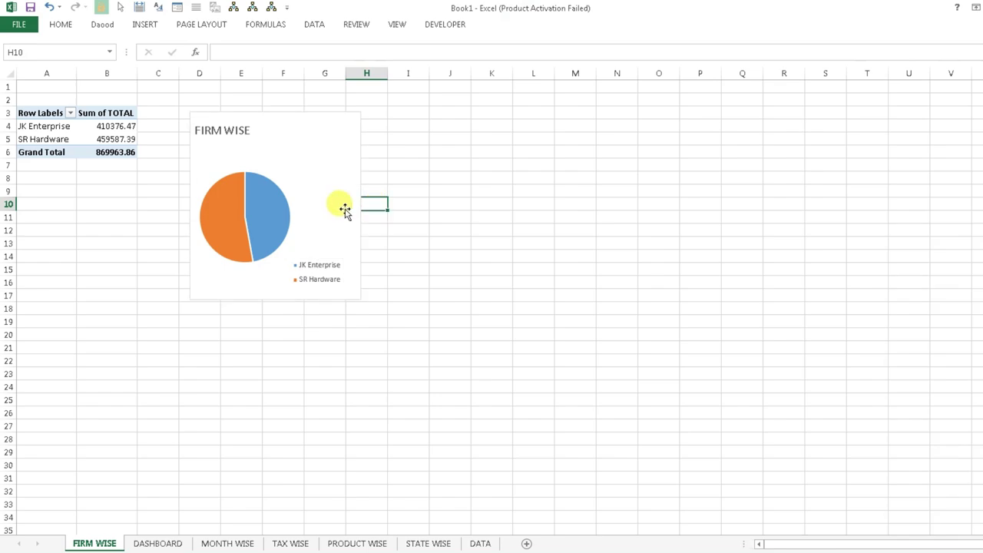
{"action": "left_click", "coordinate": [345, 209]}
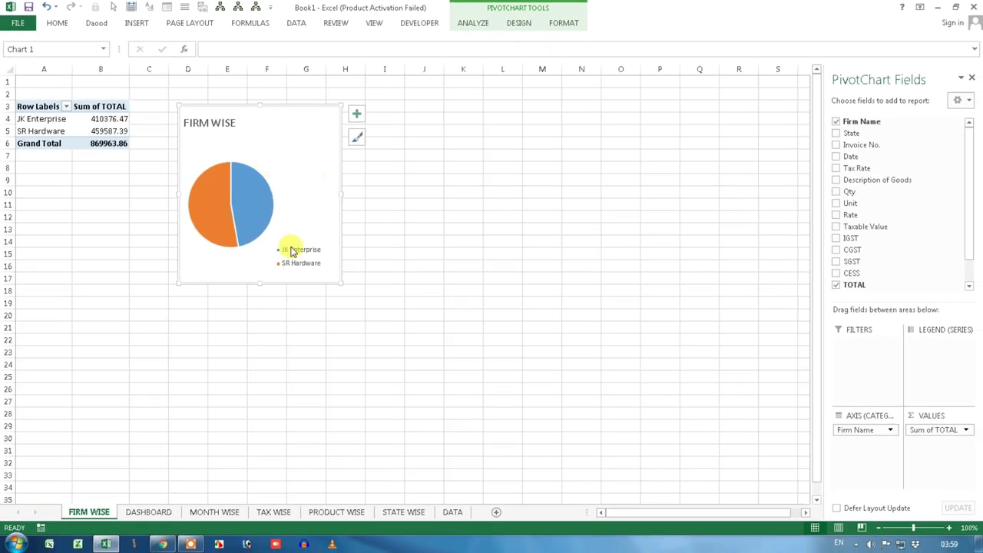
Insert a clustered column PivotChart of Sum of TOTAL for Apr–Jul and move it beside the month table.
{"action": "left_click", "coordinate": [207, 511]}
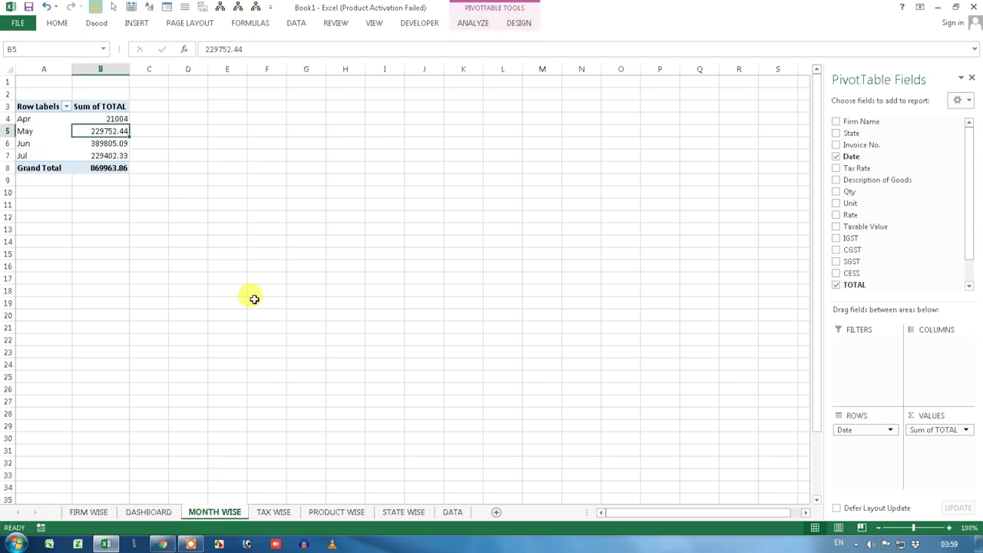
{"action": "left_click", "coordinate": [60, 132]}
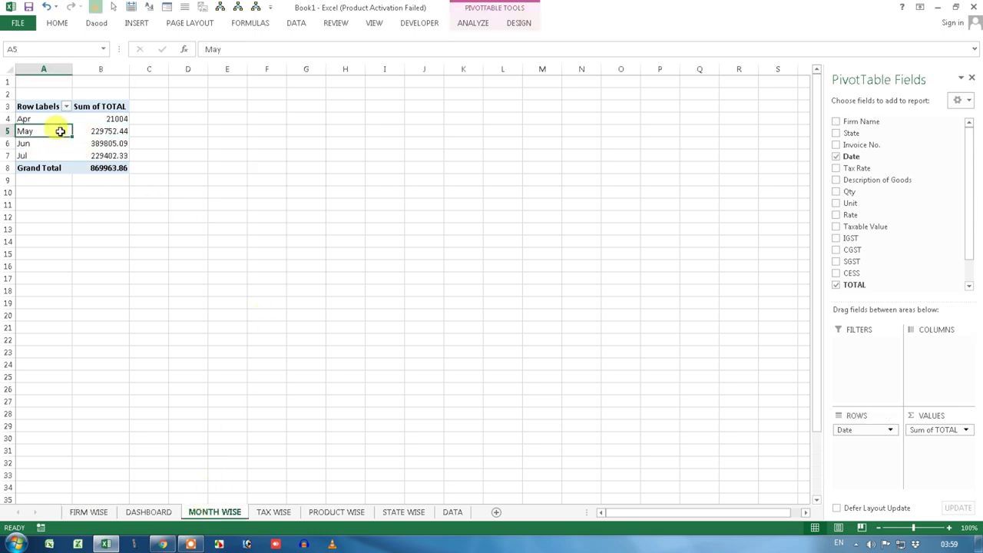
{"action": "left_click", "coordinate": [470, 24]}
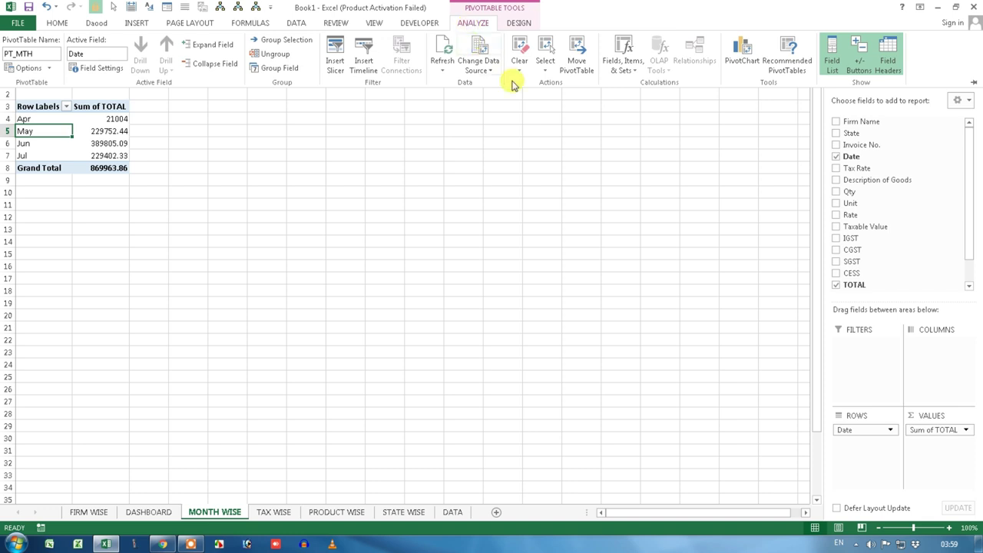
{"action": "left_click", "coordinate": [743, 52]}
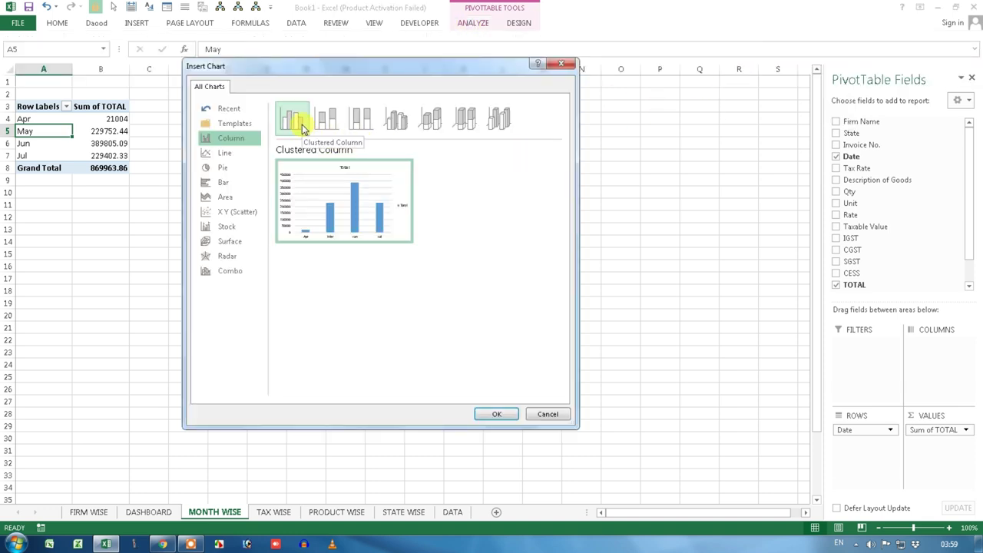
{"action": "left_click", "coordinate": [403, 124]}
{"action": "left_click", "coordinate": [431, 124]}
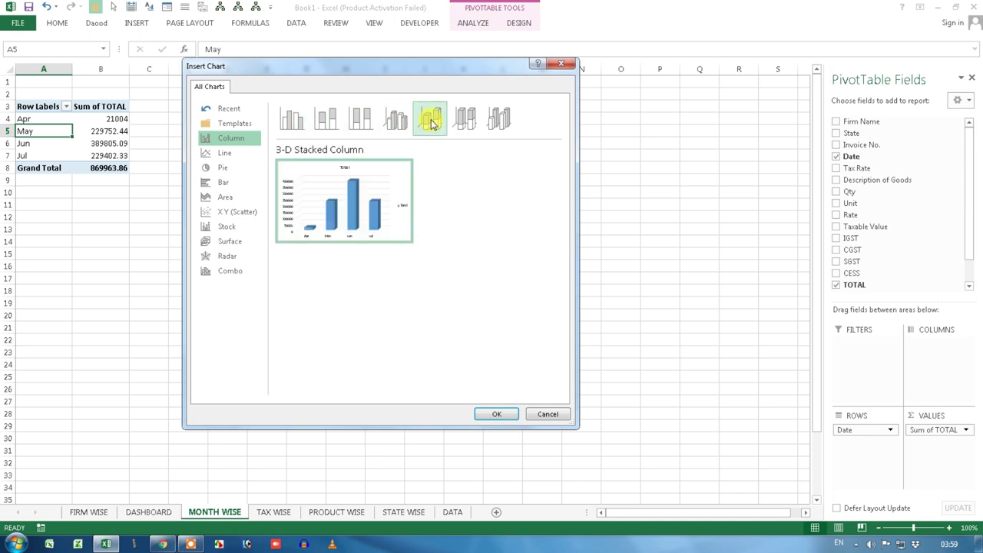
{"action": "left_click", "coordinate": [464, 119]}
{"action": "left_click", "coordinate": [431, 124]}
{"action": "left_click", "coordinate": [305, 128]}
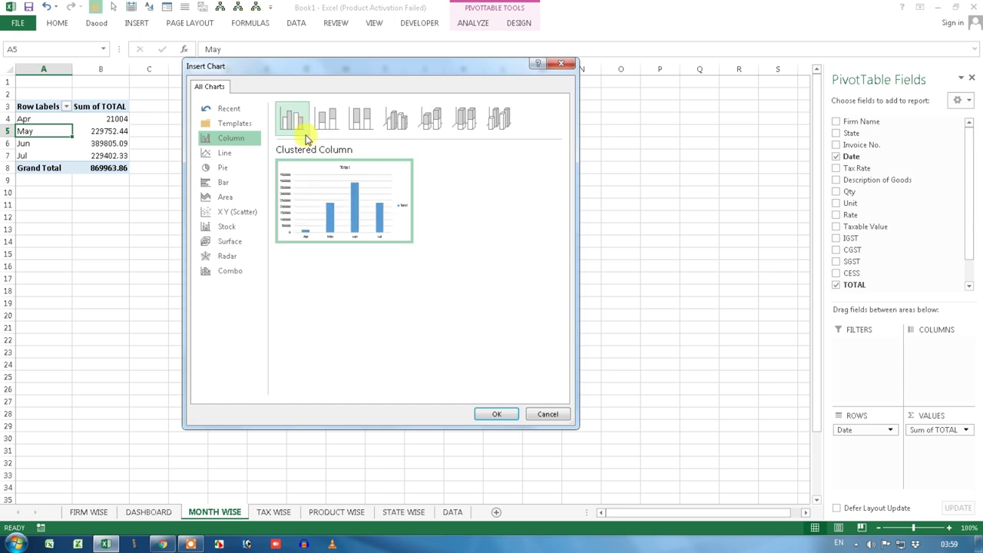
{"action": "left_click", "coordinate": [500, 415]}
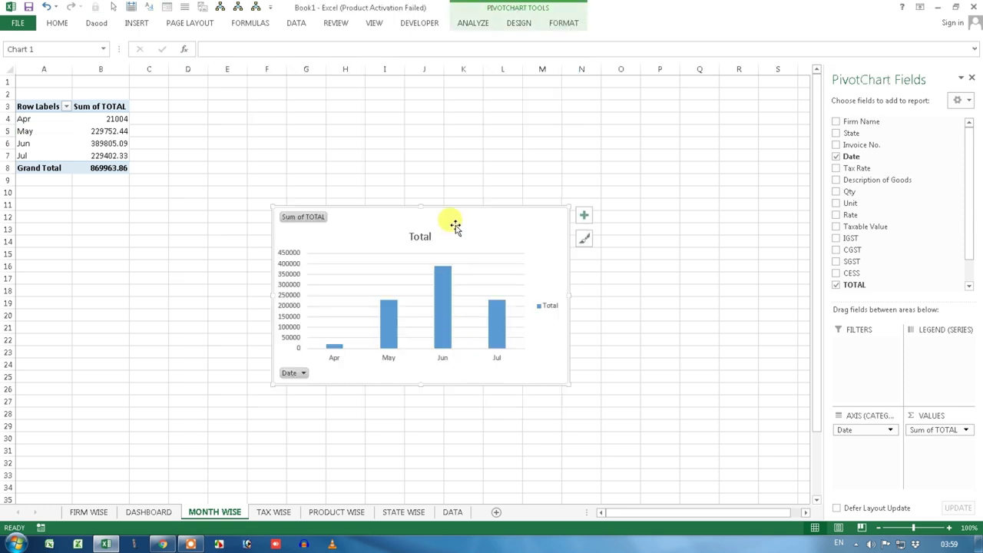
{"action": "mouse_move", "coordinate": [453, 219]}
{"action": "left_mouse_down"}
{"action": "mouse_move", "coordinate": [339, 143]}
{"action": "mouse_move", "coordinate": [334, 121]}
{"action": "left_mouse_up"}
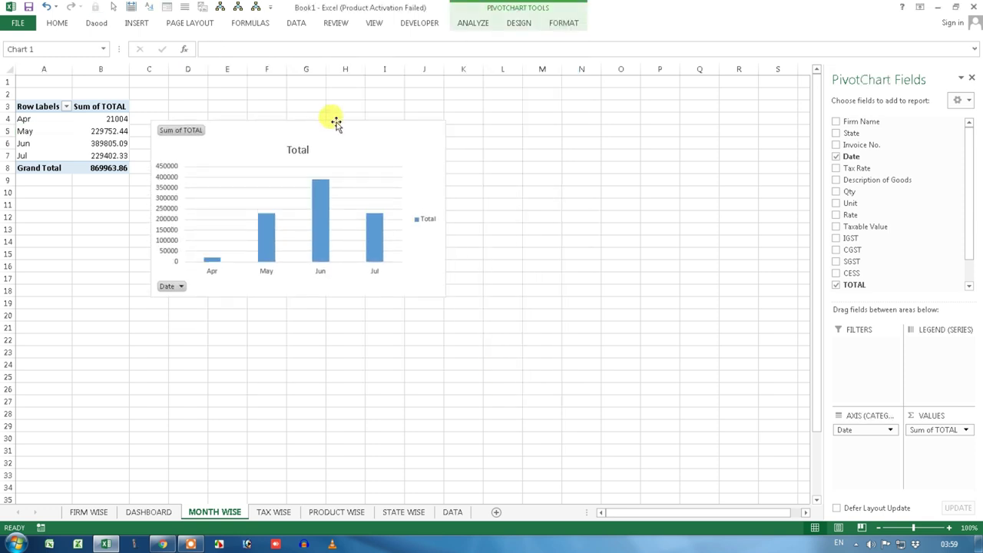
Hide all field buttons on the month chart and delete its value axis and legend.
{"action": "right_click", "coordinate": [204, 136]}
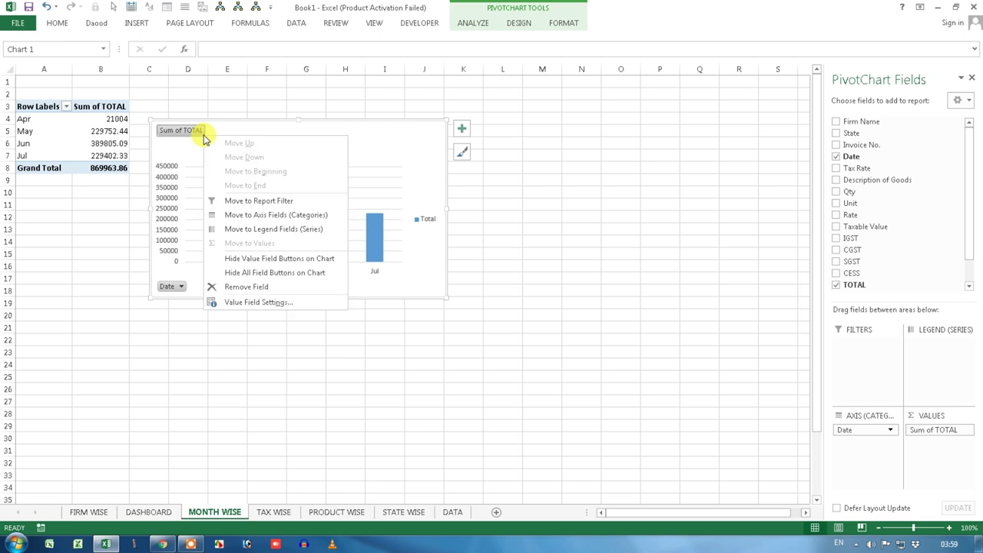
{"action": "left_click", "coordinate": [259, 274]}
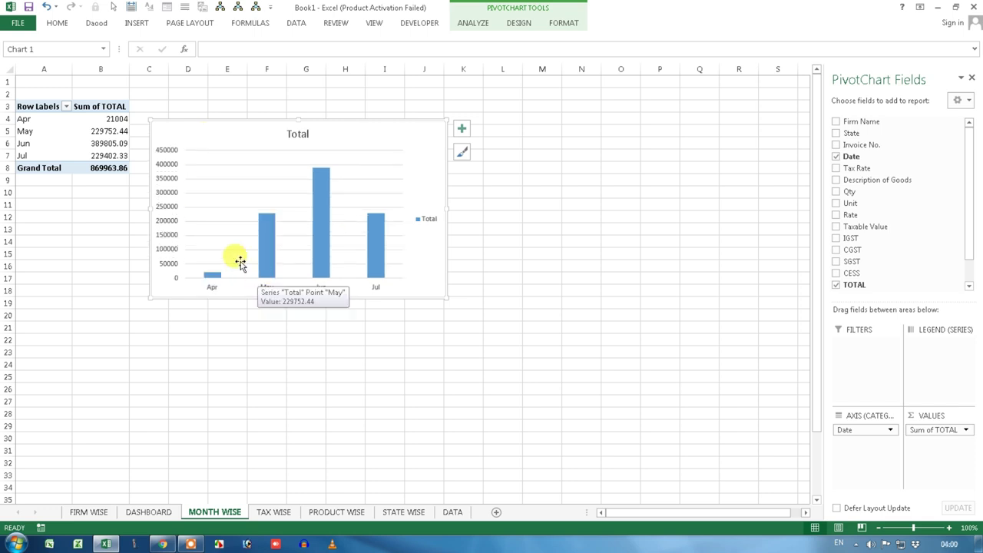
{"action": "key", "text": "Delete"}
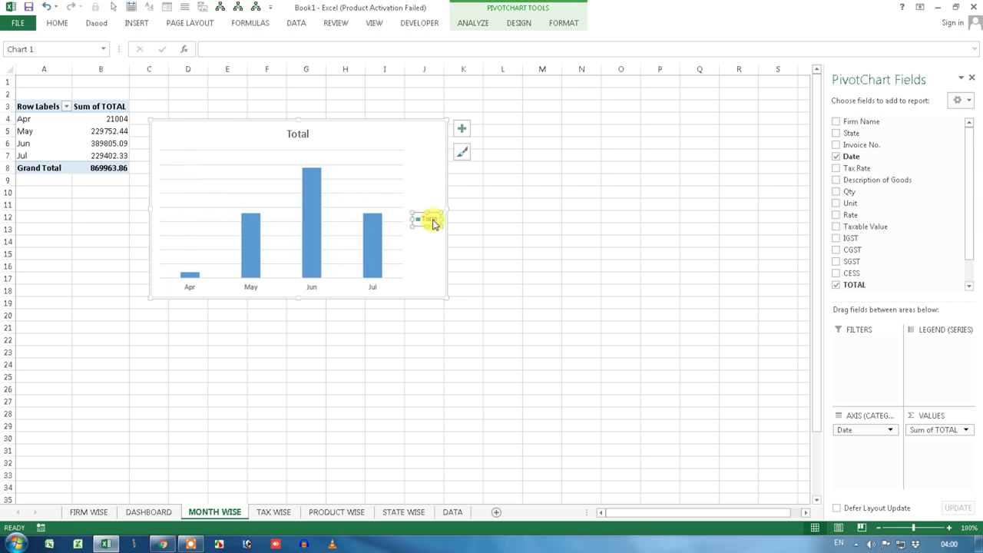
{"action": "key", "text": "Delete"}
{"action": "left_click", "coordinate": [298, 135]}
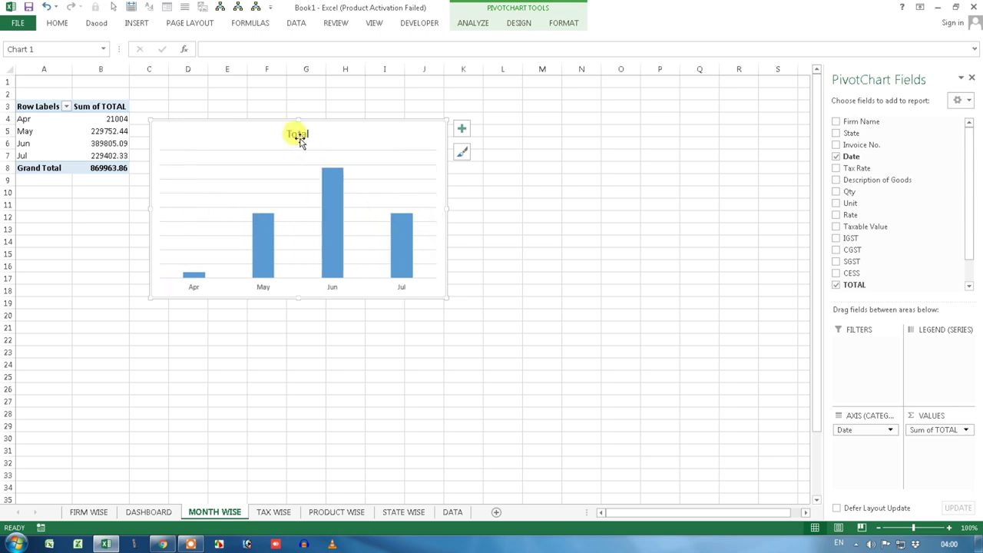
{"action": "left_click", "coordinate": [288, 153]}
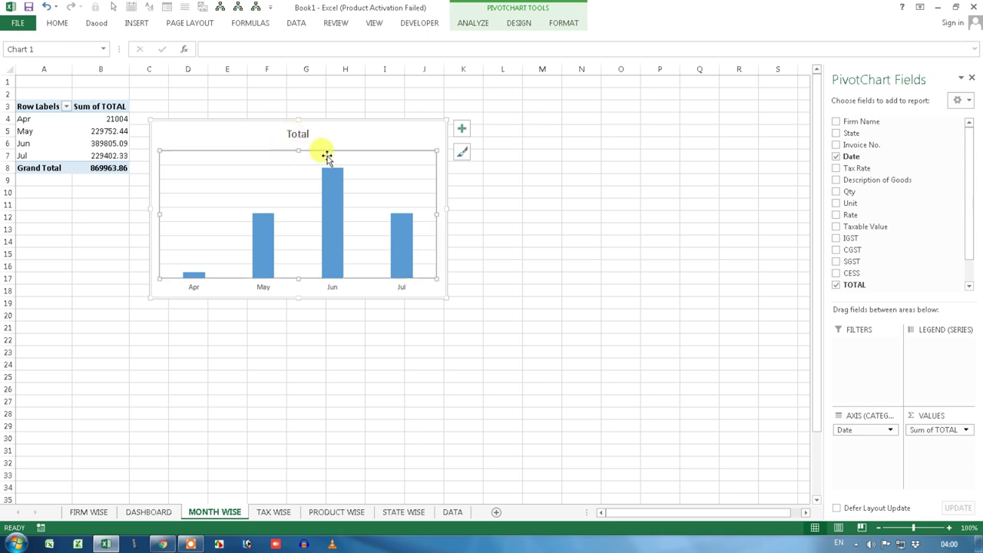
{"action": "left_click", "coordinate": [463, 153]}
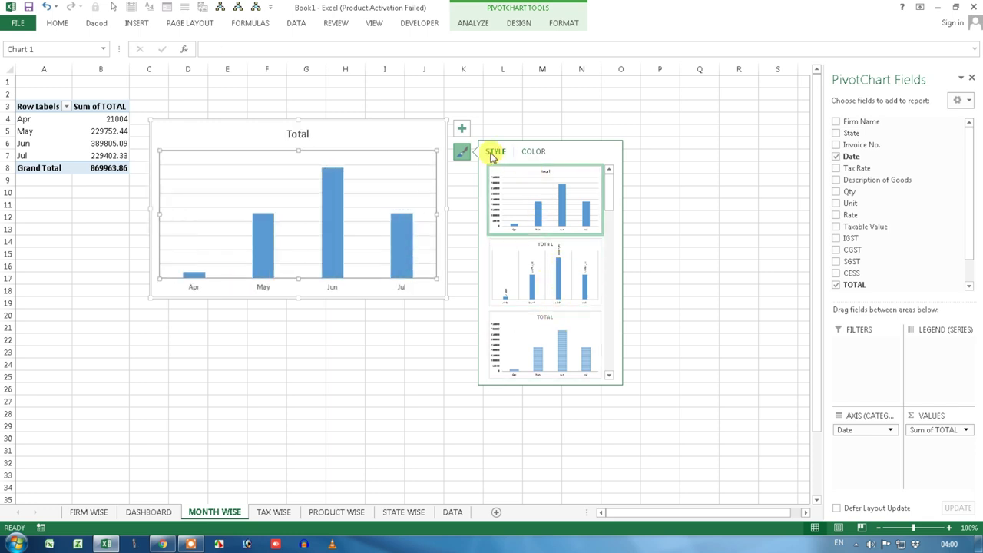
Keep the Total title, remove gridlines and axes, and add a data table of monthly values.
{"action": "left_click", "coordinate": [461, 130]}
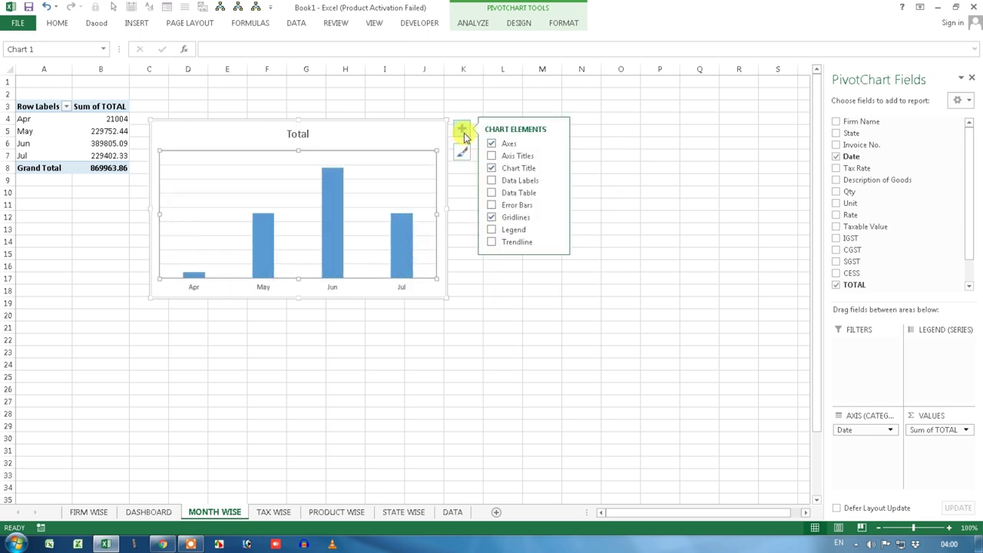
{"action": "left_click", "coordinate": [492, 169]}
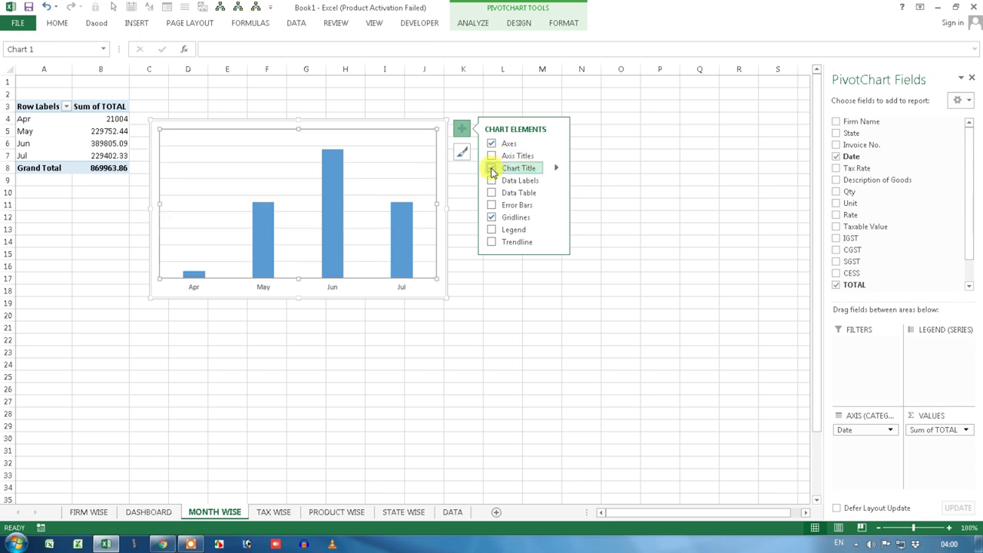
{"action": "left_click", "coordinate": [492, 169]}
{"action": "left_click", "coordinate": [492, 218]}
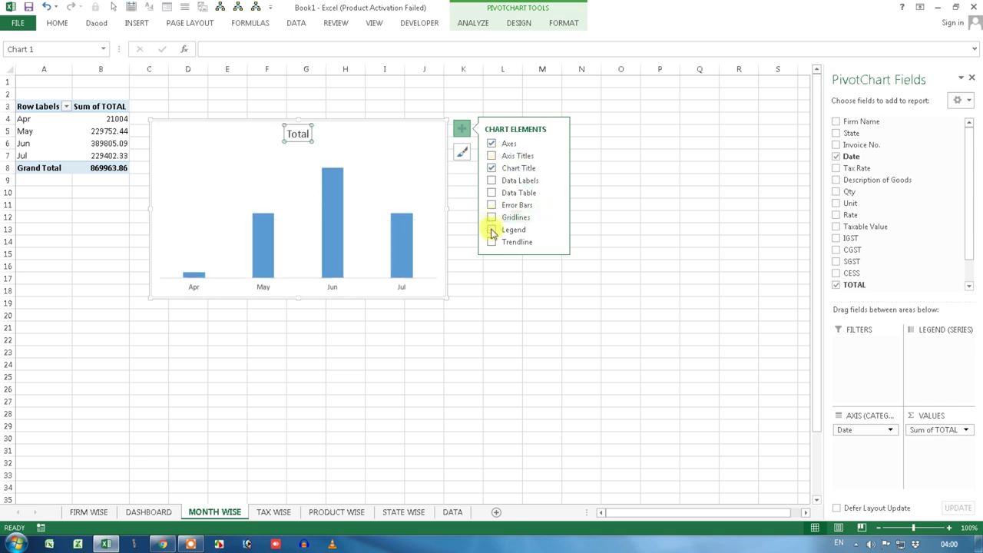
{"action": "left_click", "coordinate": [492, 231]}
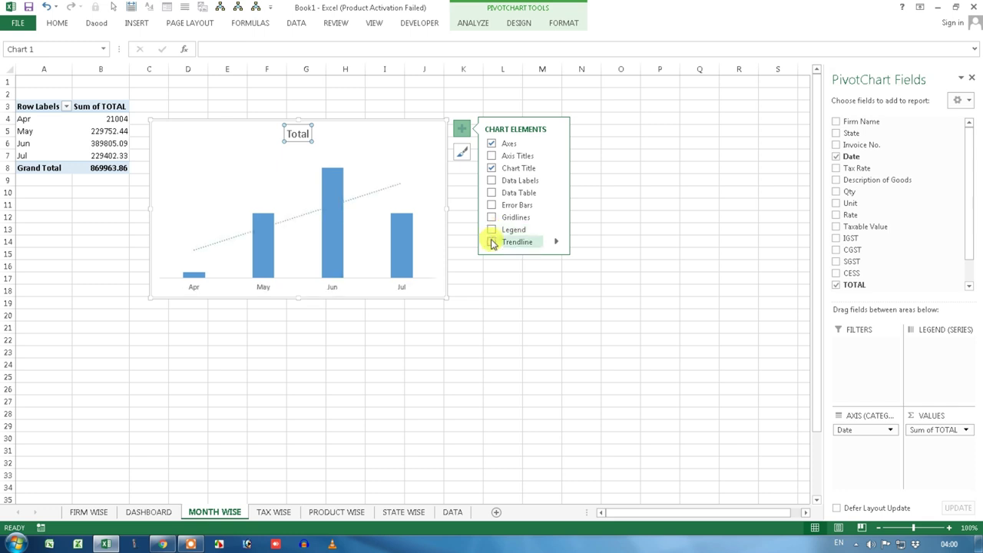
{"action": "left_click", "coordinate": [492, 194]}
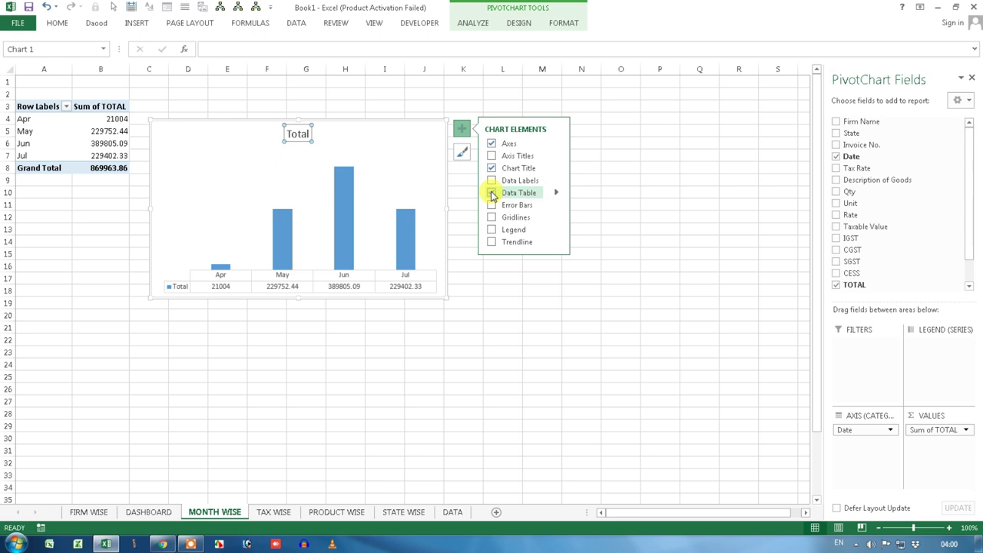
{"action": "left_click", "coordinate": [492, 143]}
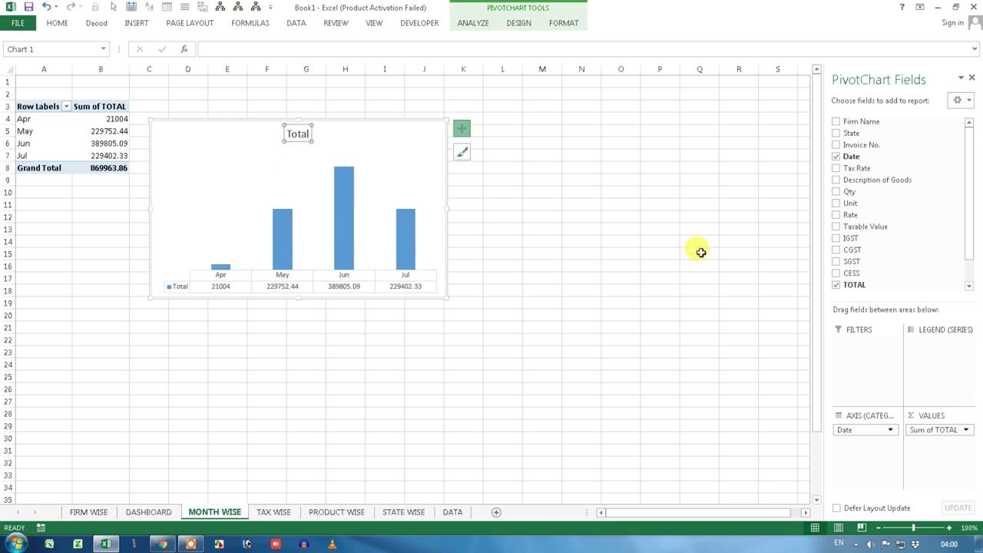
{"action": "left_click", "coordinate": [700, 251]}
{"action": "left_click", "coordinate": [292, 137]}
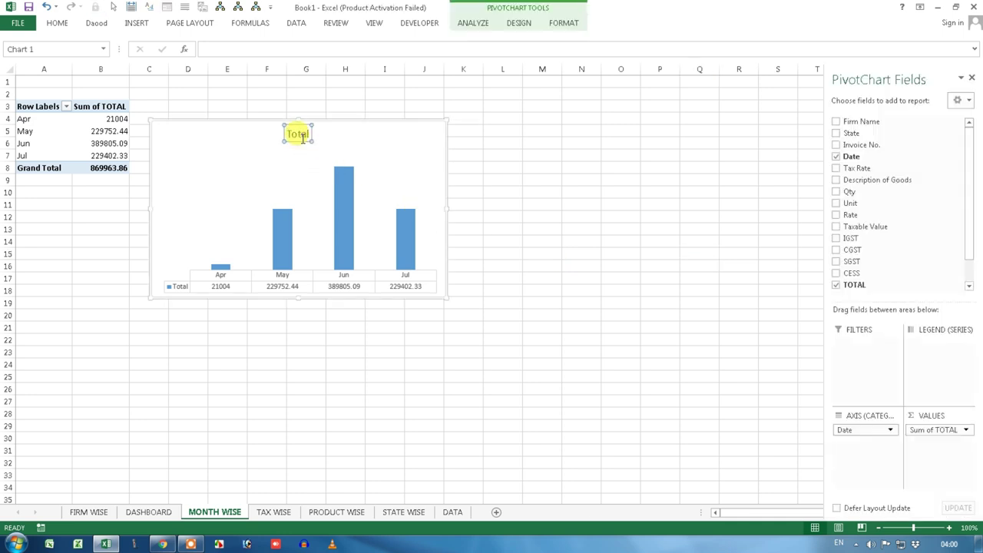
Move the month chart title to the top-left and change it from 'Total' to 'MONTH WISE'.
{"action": "mouse_move", "coordinate": [290, 141]}
{"action": "left_mouse_down"}
{"action": "mouse_move", "coordinate": [169, 140]}
{"action": "mouse_move", "coordinate": [178, 136]}
{"action": "left_mouse_up"}
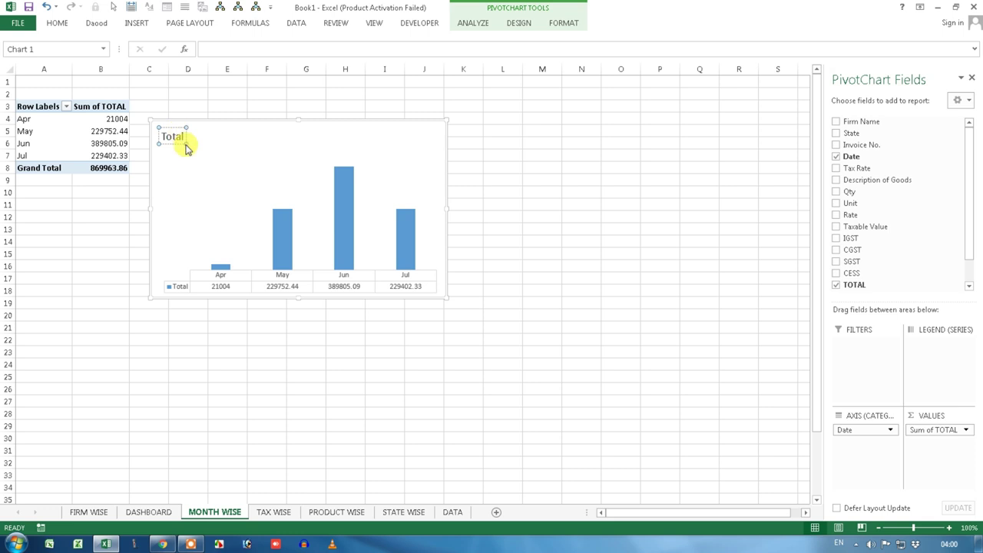
{"action": "left_click", "coordinate": [184, 137]}
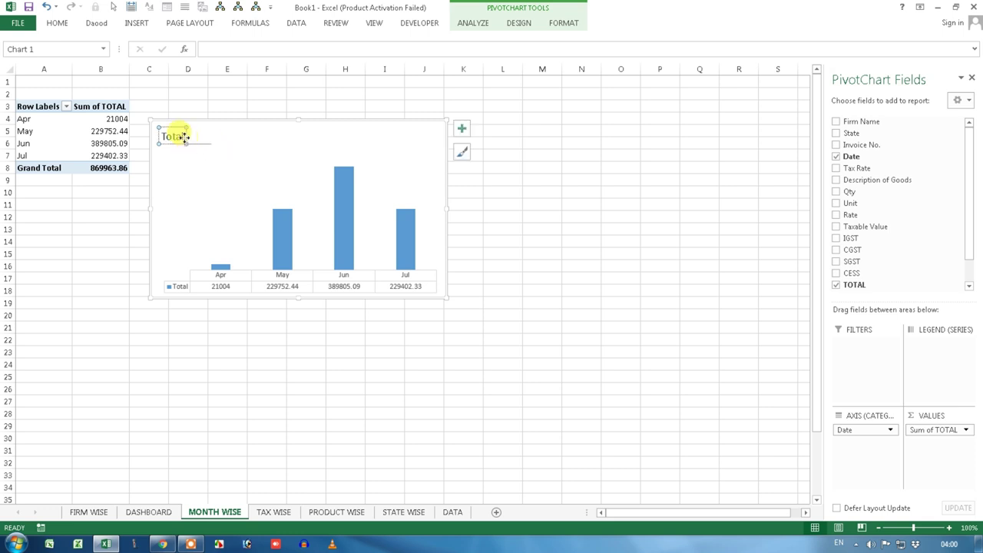
{"action": "left_click_drag", "start_coordinate": [184, 136], "coordinate": [157, 136]}
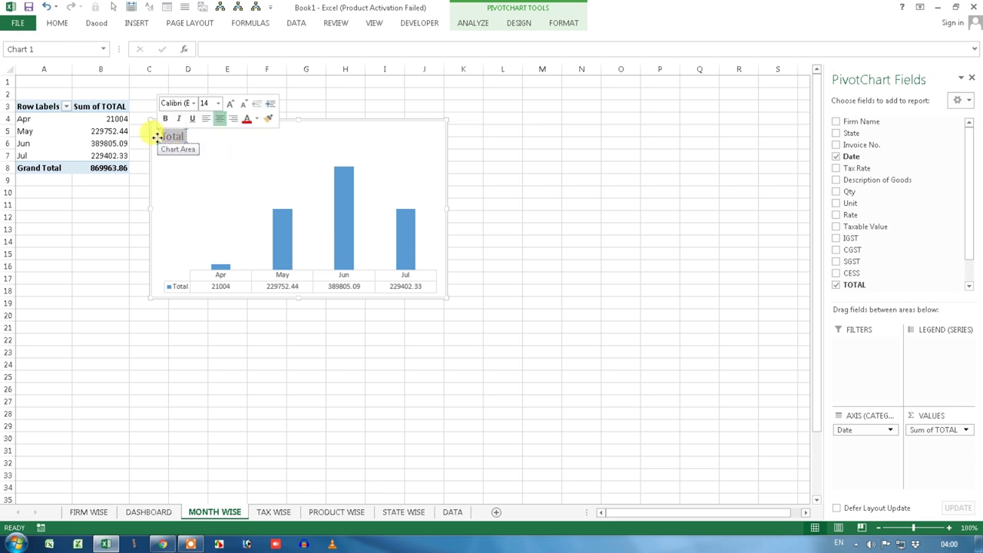
{"action": "type", "text": "mOMONT"}
{"action": "key", "text": "BackSpace"}
{"action": "type", "text": "M"}
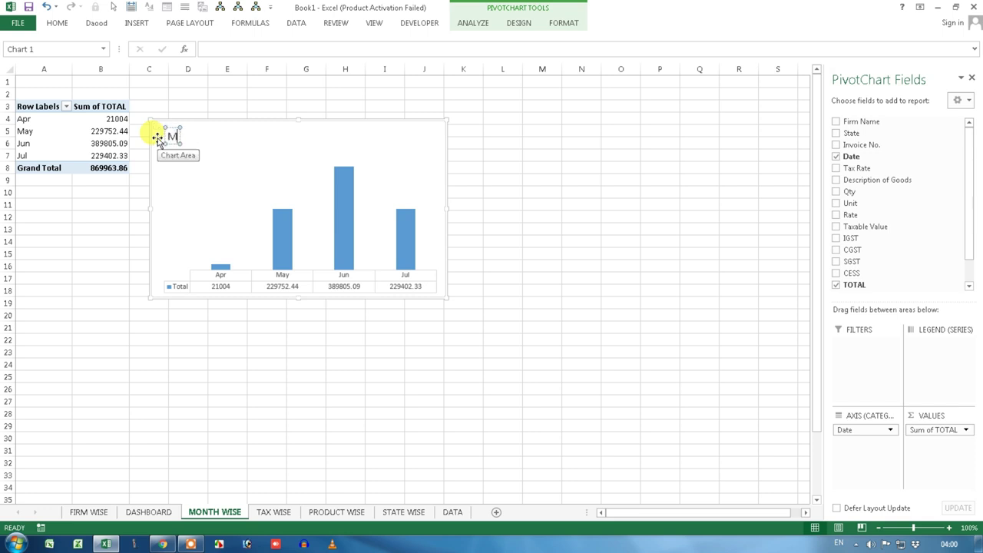
{"action": "type", "text": "ONTH WISE"}
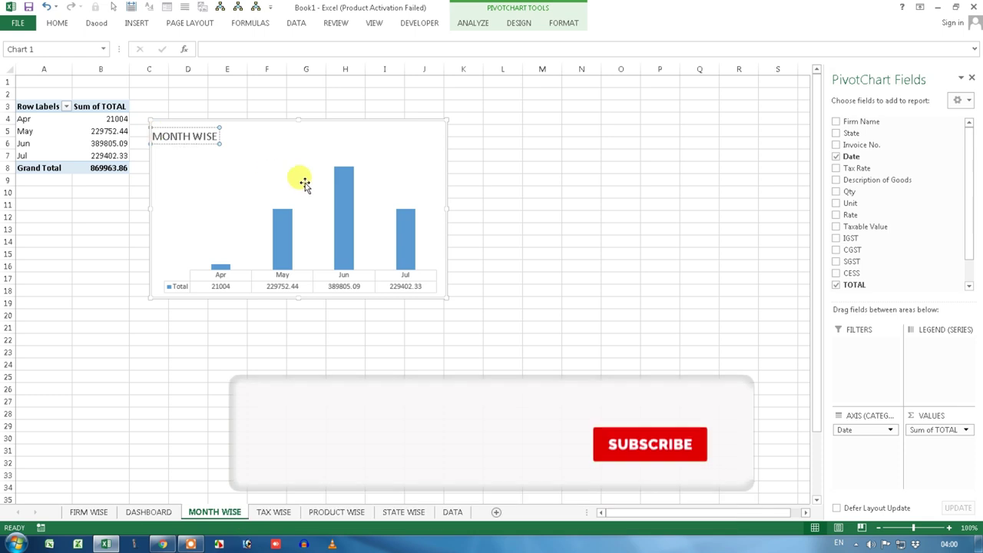
{"action": "left_click", "coordinate": [555, 181]}
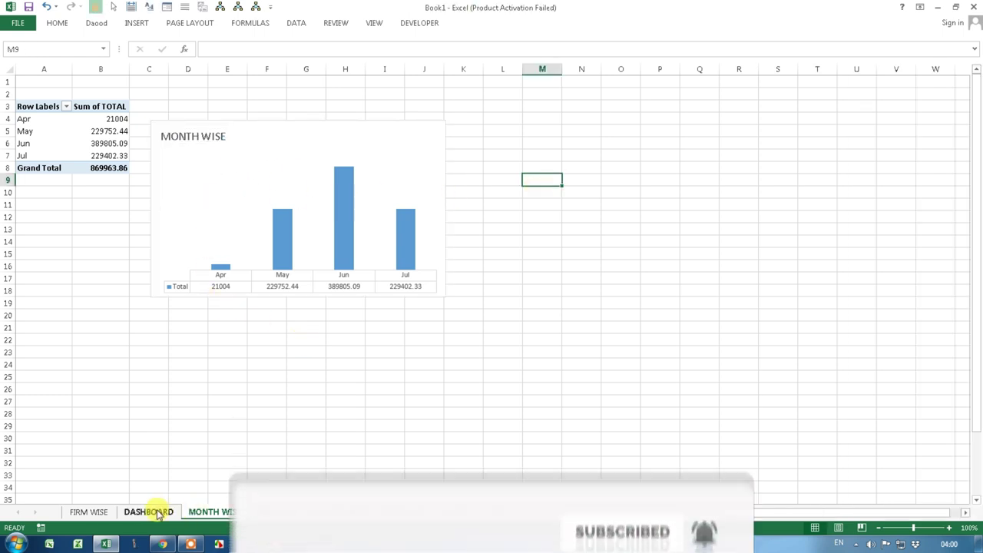
Go to the TAX WISE sheet and select a cell in its tax-rate pivot table.
{"action": "left_click", "coordinate": [91, 511]}
{"action": "left_click", "coordinate": [231, 514]}
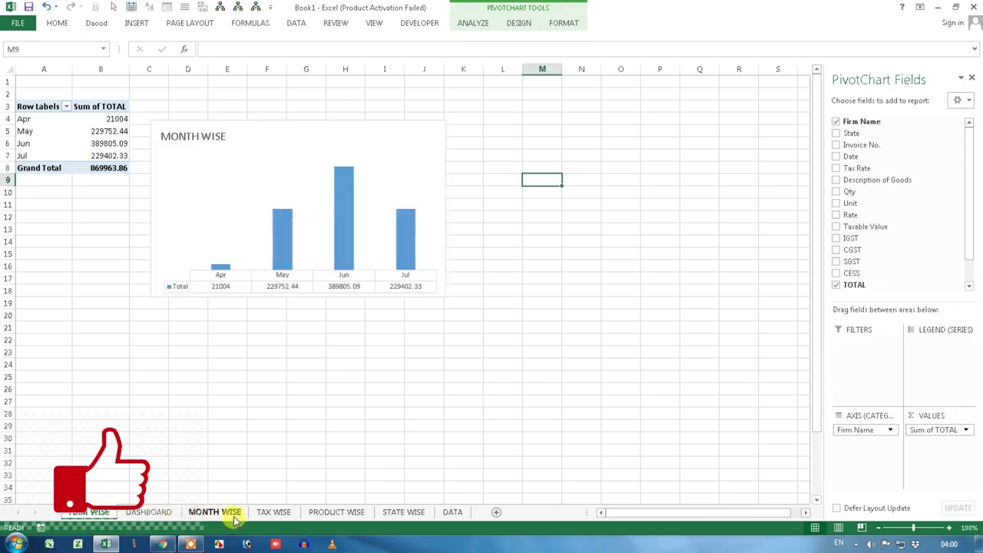
{"action": "left_click", "coordinate": [274, 513]}
{"action": "left_click", "coordinate": [288, 142]}
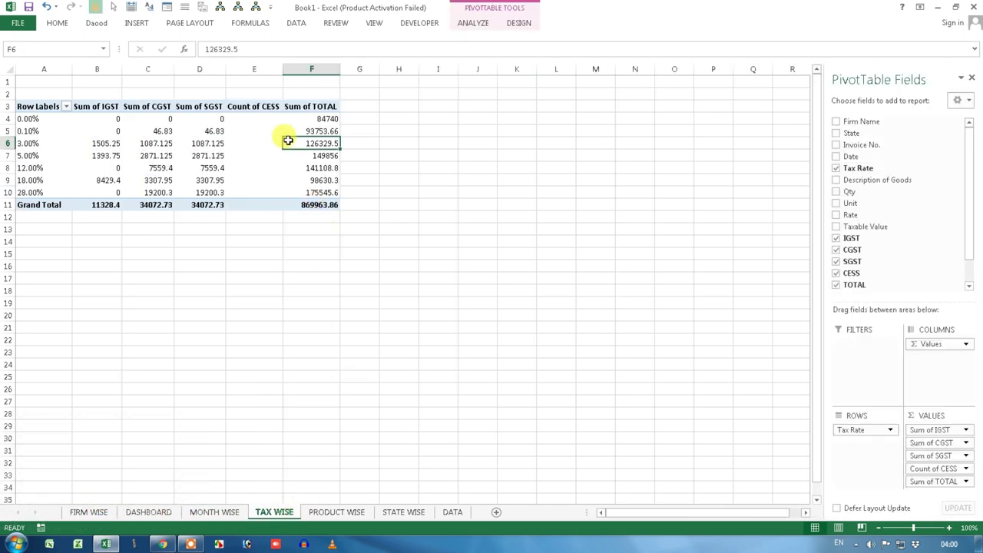
Insert a clustered column PivotChart of the tax-rate sums.
{"action": "left_click", "coordinate": [473, 23]}
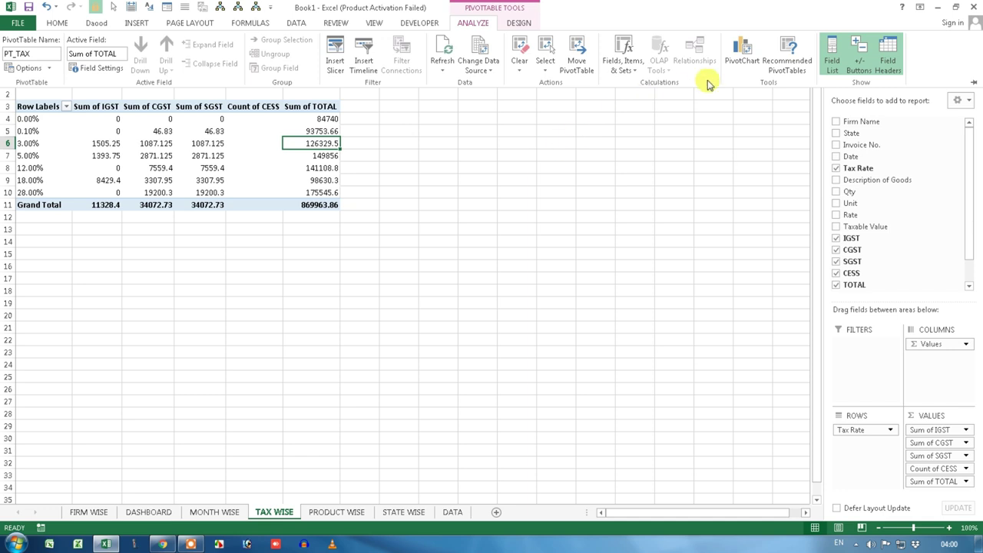
{"action": "left_click", "coordinate": [742, 55]}
{"action": "mouse_move", "coordinate": [363, 246]}
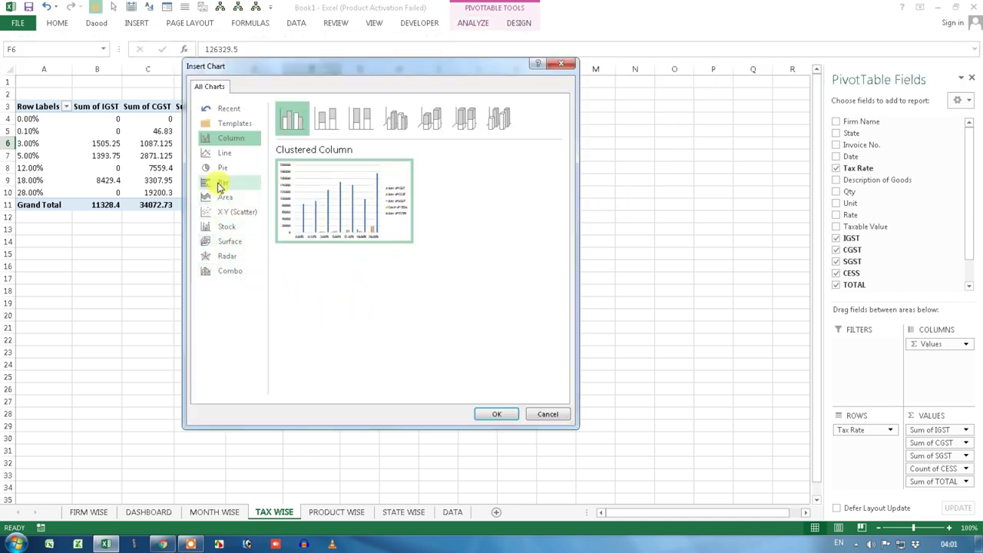
{"action": "left_click", "coordinate": [220, 184]}
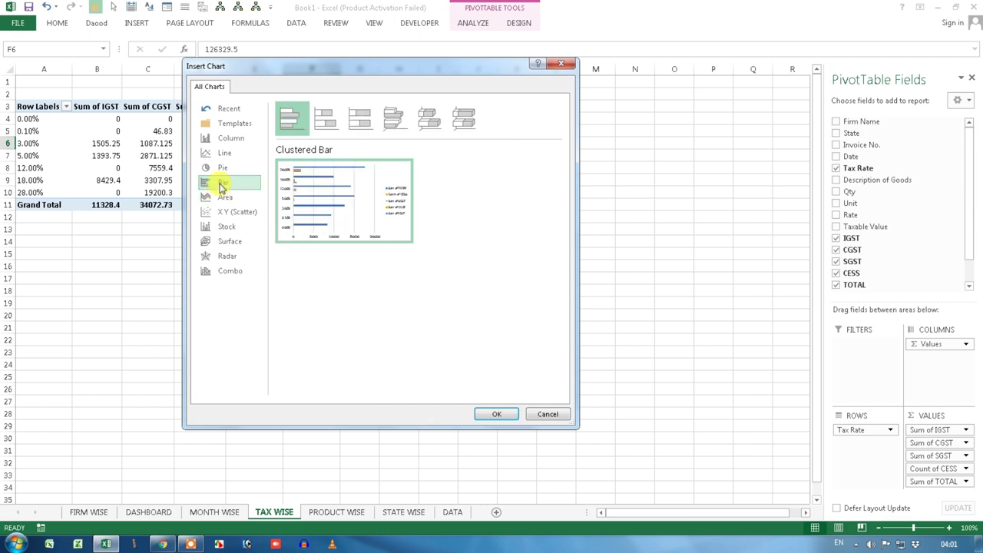
{"action": "left_click", "coordinate": [227, 138]}
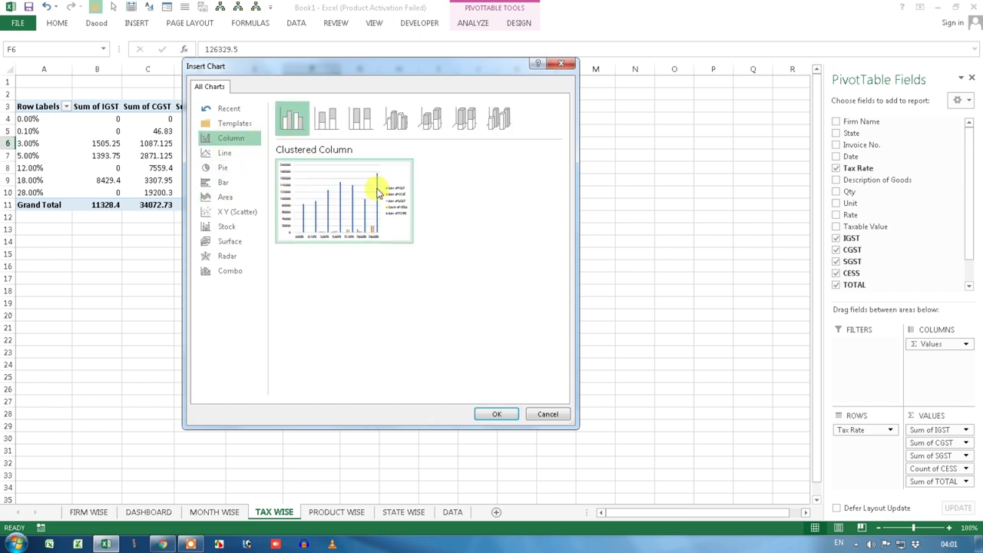
{"action": "left_click", "coordinate": [498, 415]}
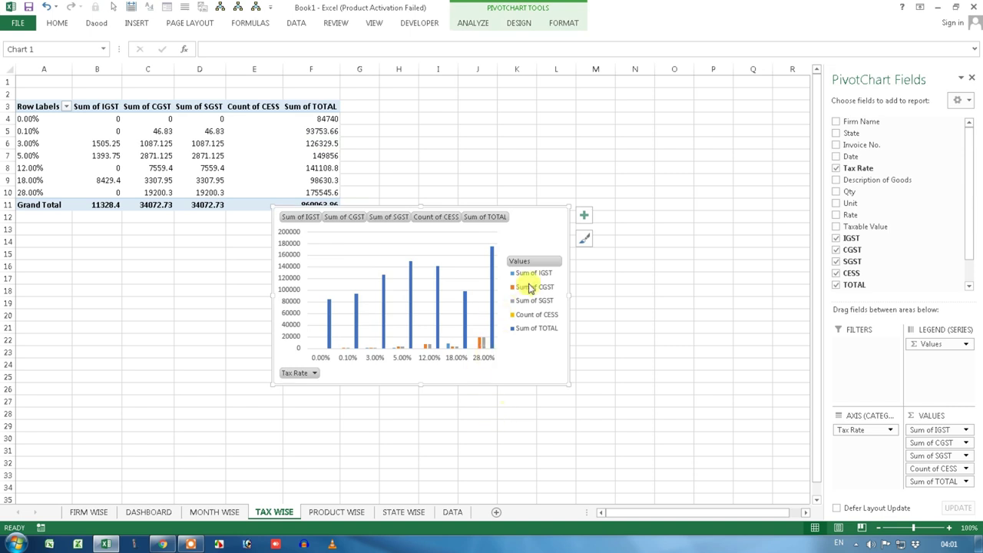
Hide all field buttons on the tax chart and delete its legend and vertical axis.
{"action": "right_click", "coordinate": [303, 229]}
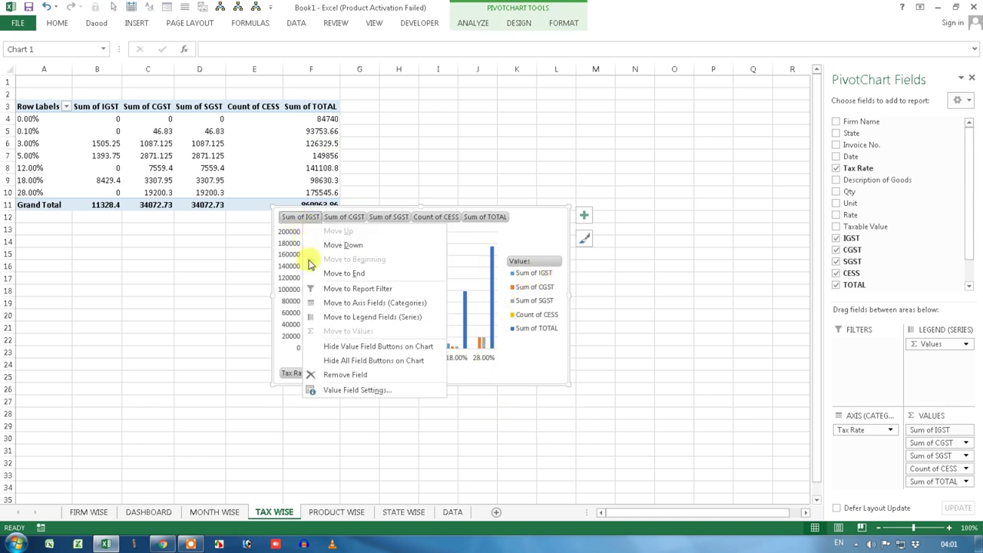
{"action": "left_click", "coordinate": [332, 359]}
{"action": "left_click", "coordinate": [535, 271]}
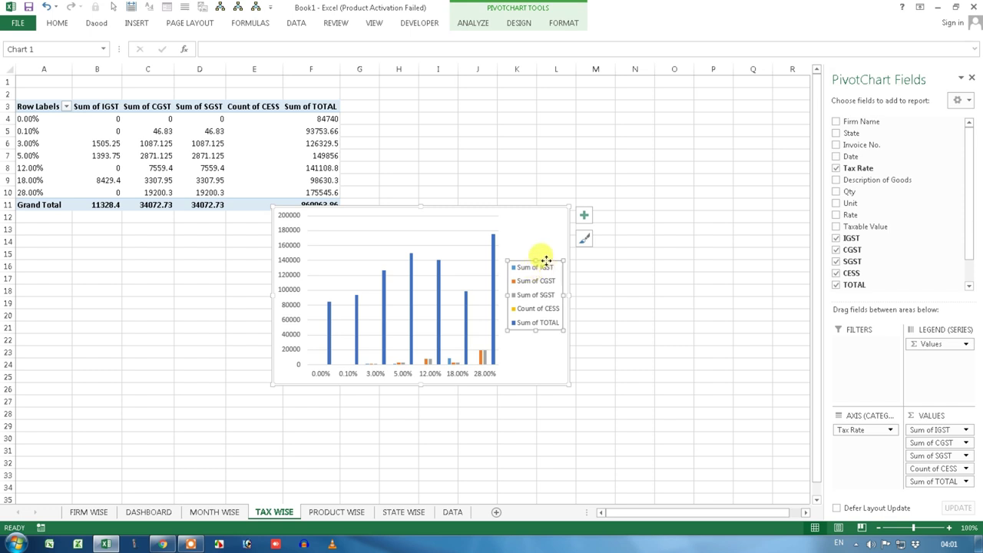
{"action": "key", "text": "Delete"}
{"action": "left_click", "coordinate": [288, 250]}
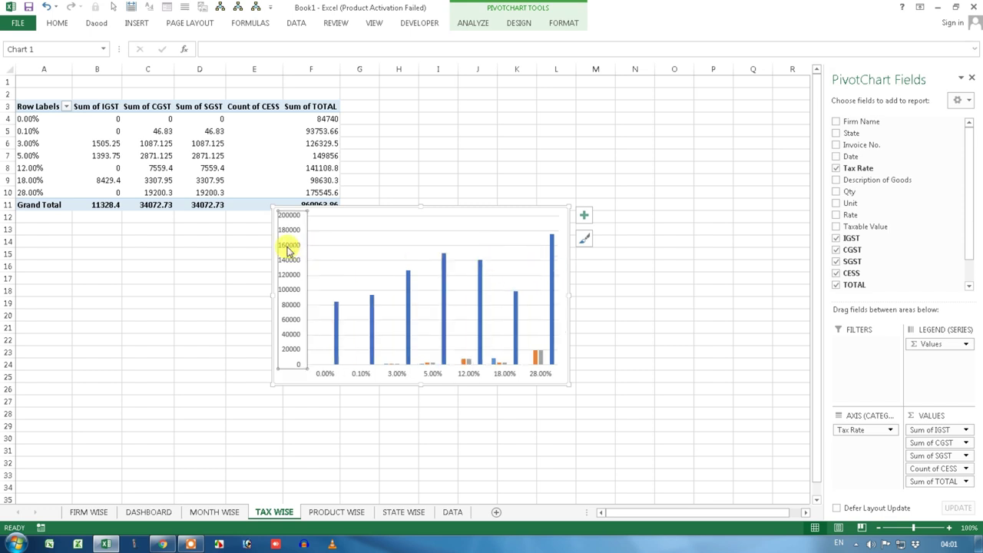
{"action": "key", "text": "Delete"}
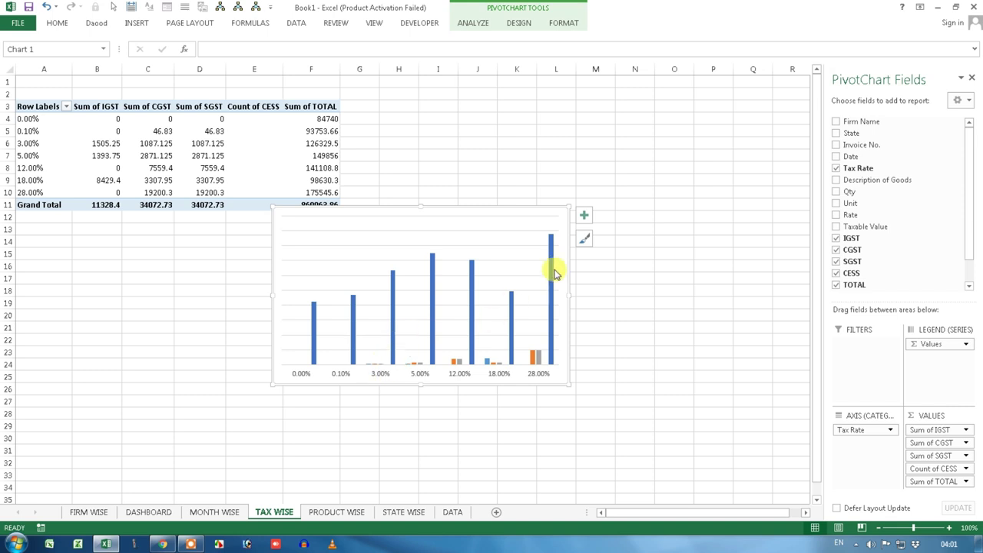
{"action": "left_click", "coordinate": [583, 215]}
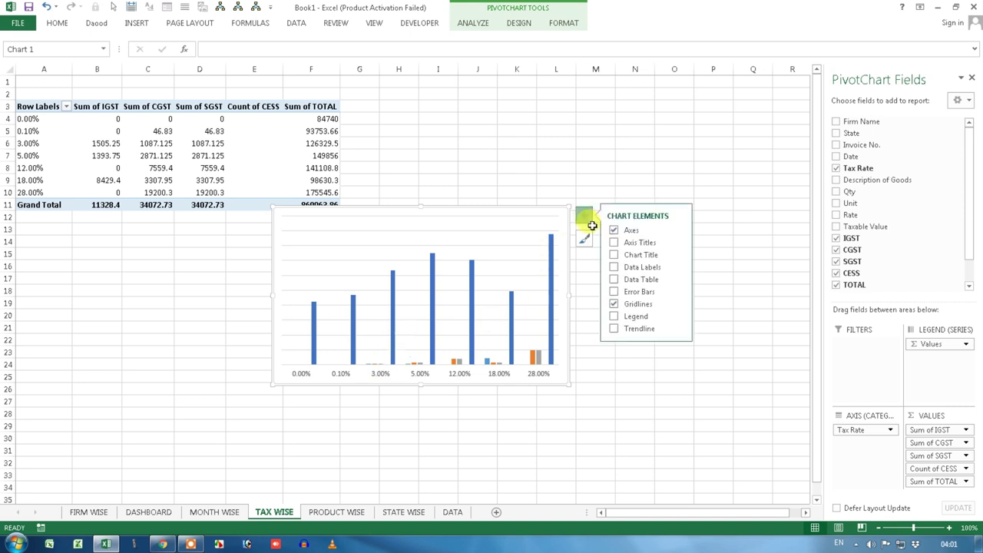
Title the tax chart TAX WISE at its top-left corner, leaving the bars without value labels.
{"action": "left_click", "coordinate": [614, 267]}
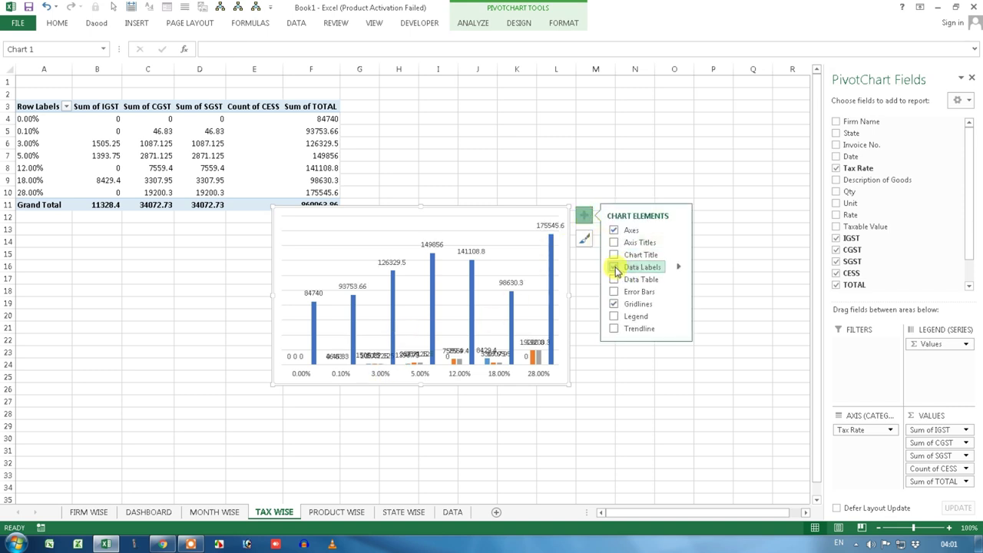
{"action": "left_click", "coordinate": [614, 268]}
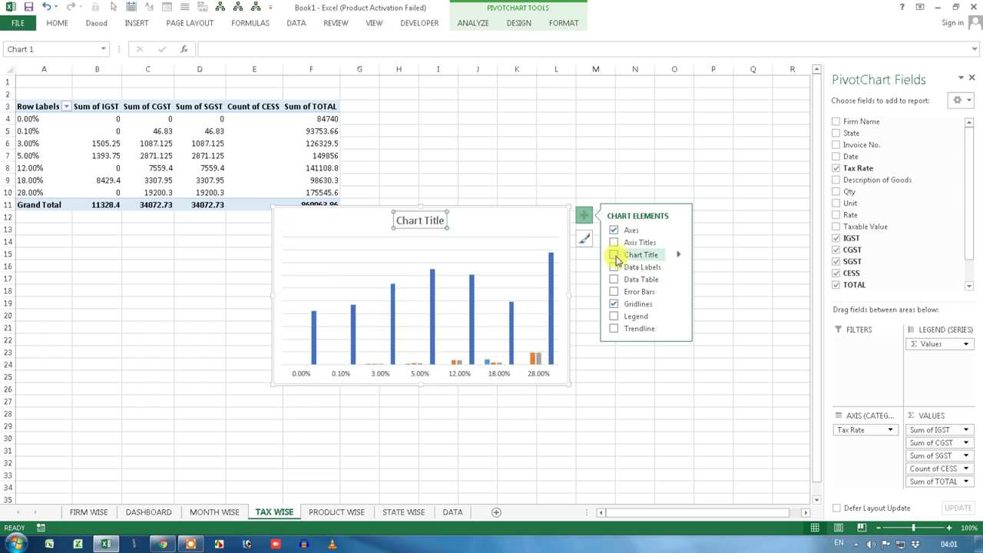
{"action": "left_click", "coordinate": [616, 256]}
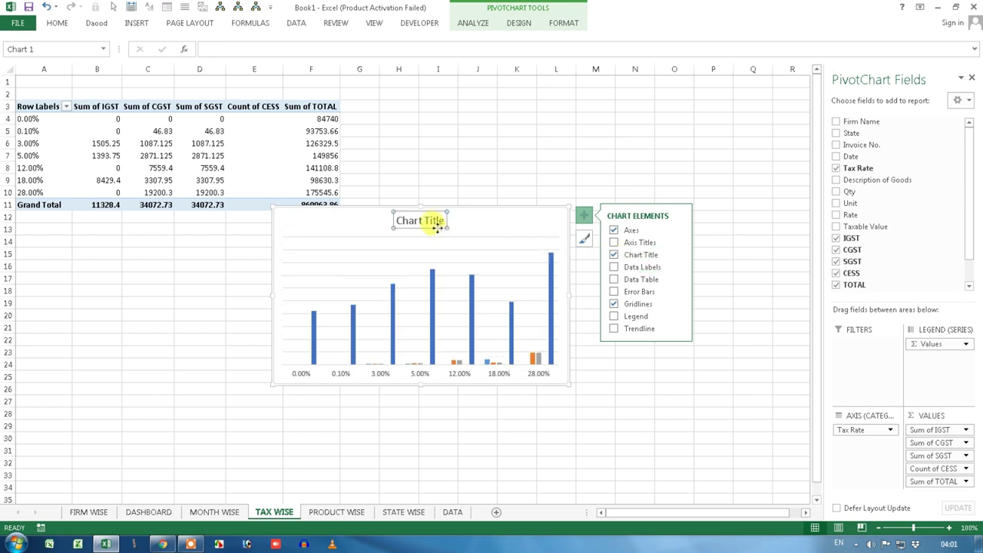
{"action": "left_click_drag", "start_coordinate": [444, 220], "coordinate": [377, 220]}
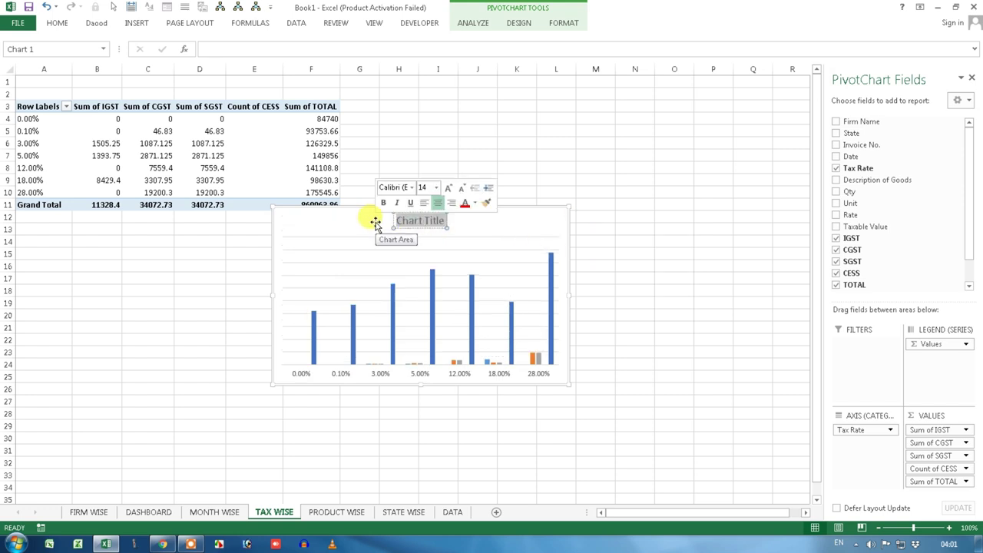
{"action": "key", "text": "Delete"}
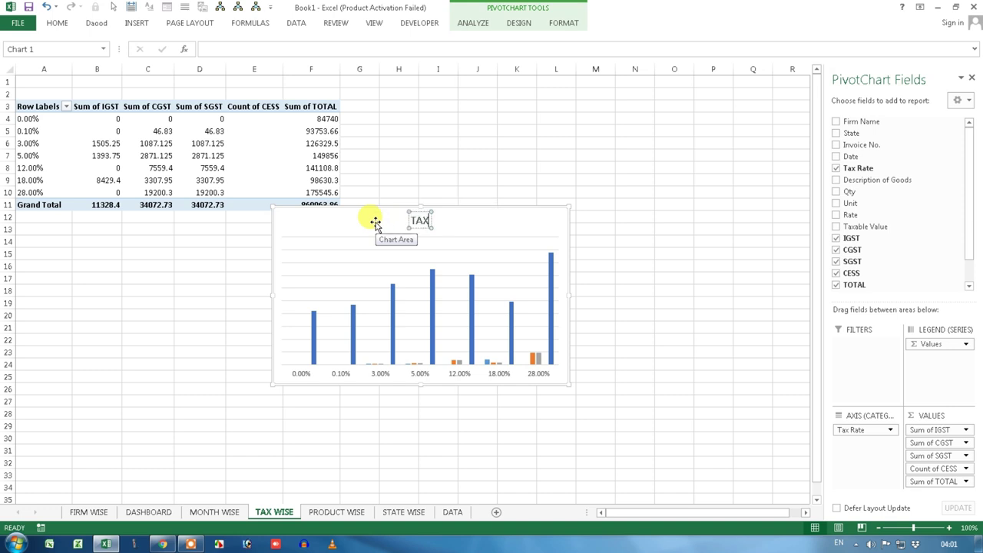
{"action": "left_click", "coordinate": [421, 223]}
{"action": "left_click_drag", "start_coordinate": [428, 226], "coordinate": [301, 229]}
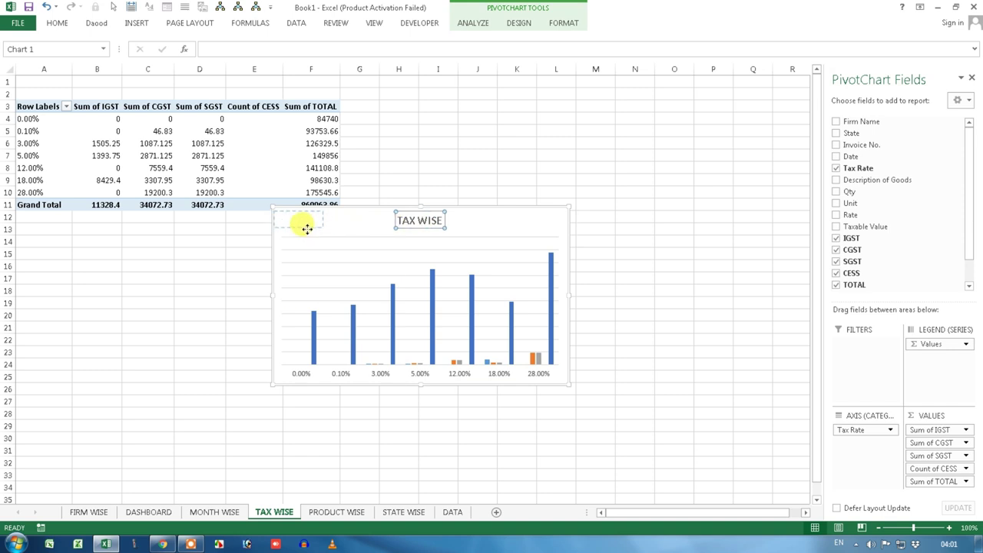
{"action": "left_click_drag", "start_coordinate": [309, 225], "coordinate": [309, 226]}
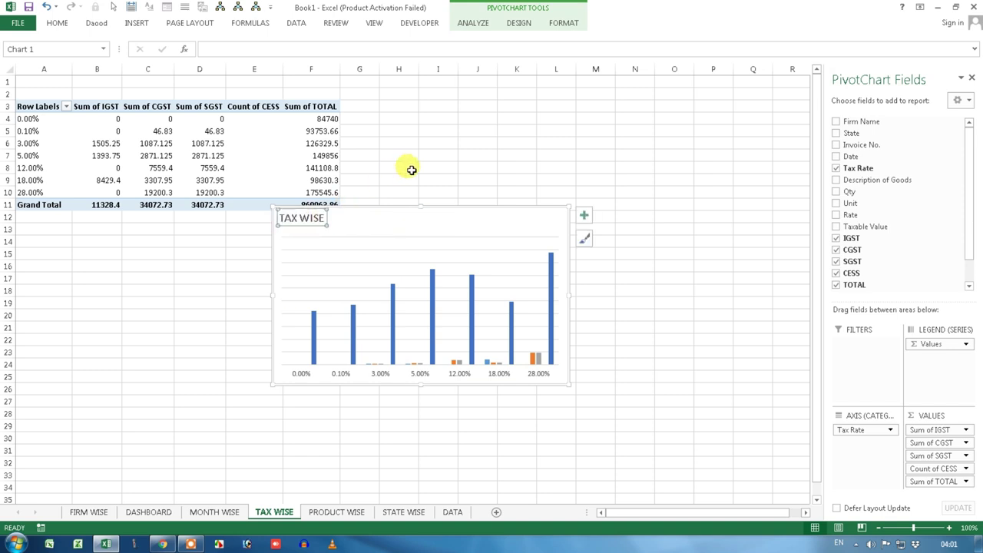
{"action": "left_click", "coordinate": [415, 168]}
Move the TAX WISE chart beside its pivot table and go to the PRODUCT WISE sheet.
{"action": "left_click", "coordinate": [439, 214]}
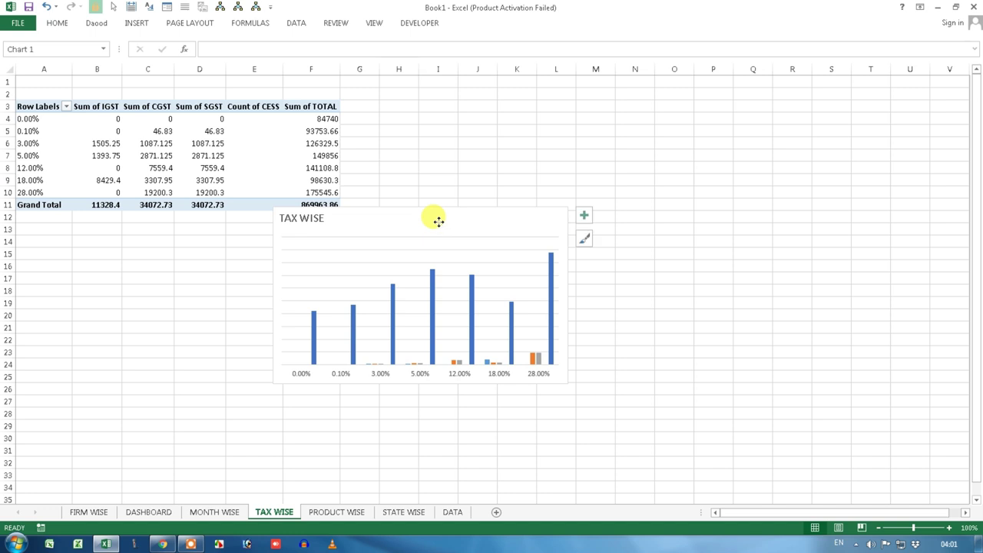
{"action": "left_click_drag", "start_coordinate": [444, 210], "coordinate": [540, 103]}
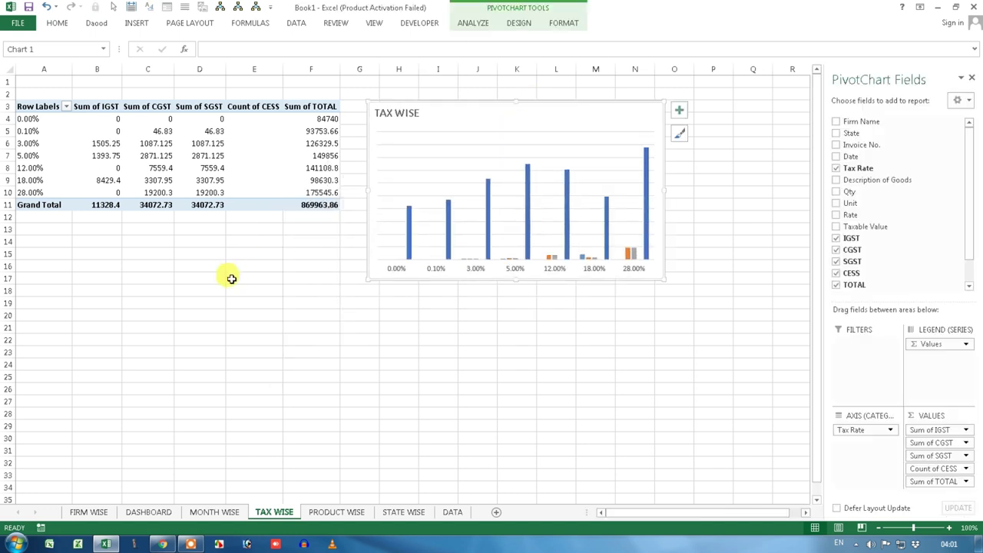
{"action": "left_click", "coordinate": [348, 512]}
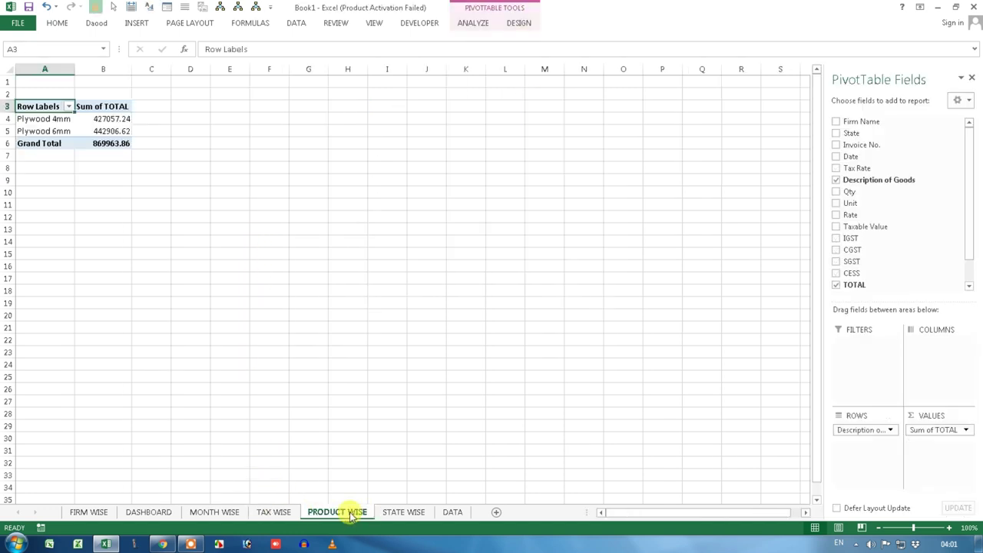
Insert a pie PivotChart of Sum of TOTAL for Plywood 4mm and Plywood 6mm from the product pivot table.
{"action": "left_click", "coordinate": [110, 131]}
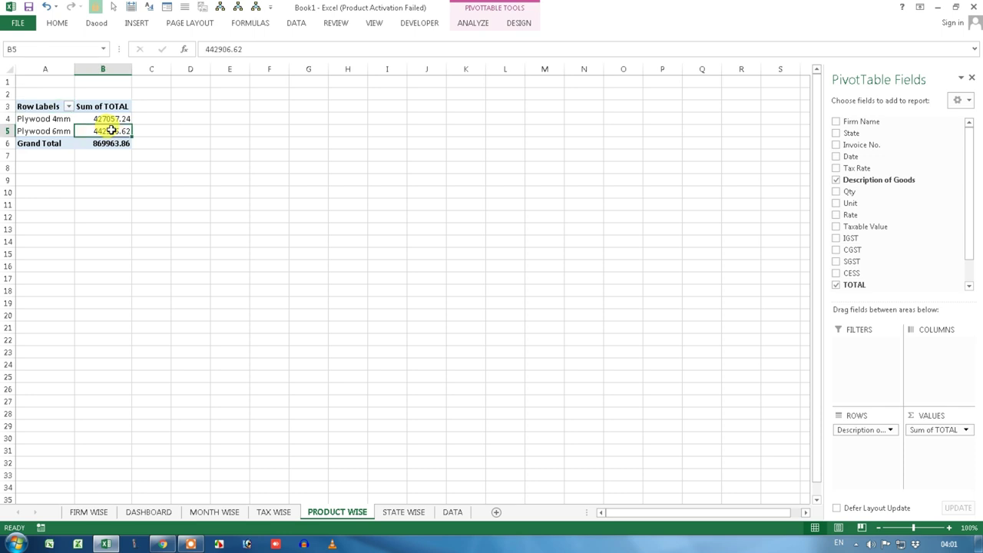
{"action": "left_click", "coordinate": [473, 24]}
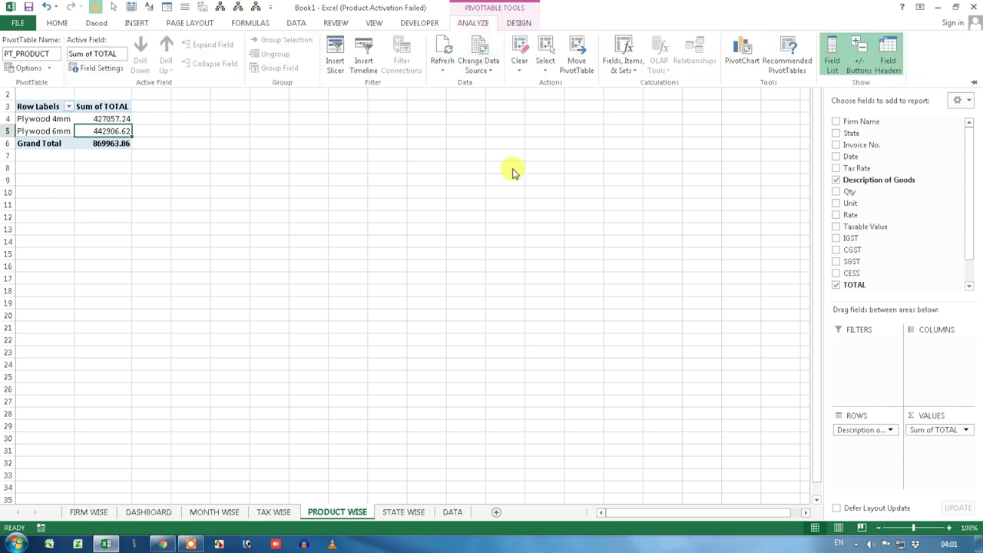
{"action": "left_click", "coordinate": [741, 58]}
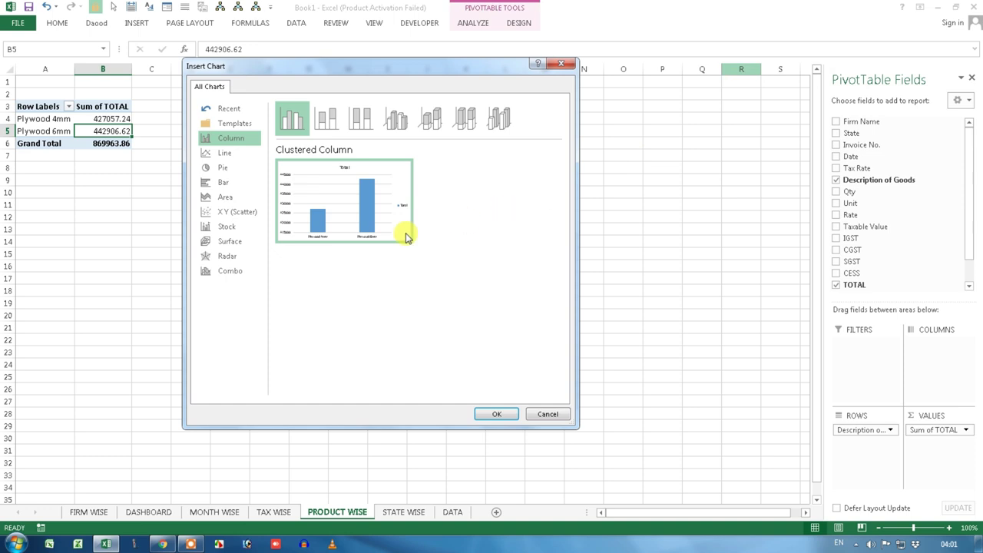
{"action": "left_click", "coordinate": [226, 167]}
{"action": "mouse_move", "coordinate": [331, 208]}
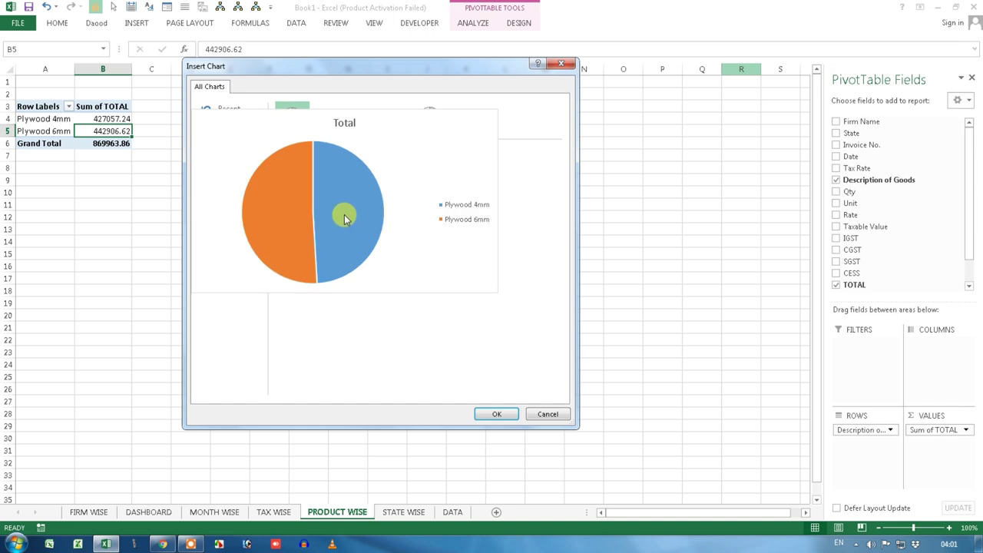
{"action": "left_click", "coordinate": [492, 413]}
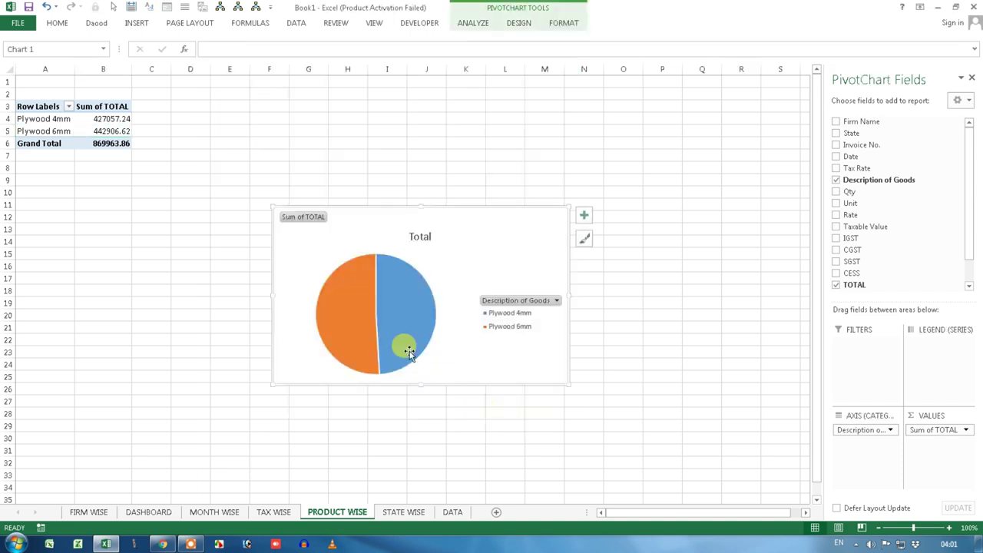
Move the pie chart up-left, hide all its field buttons, delete the legend and make it narrower.
{"action": "left_click_drag", "start_coordinate": [451, 207], "coordinate": [382, 134]}
{"action": "right_click", "coordinate": [454, 225]}
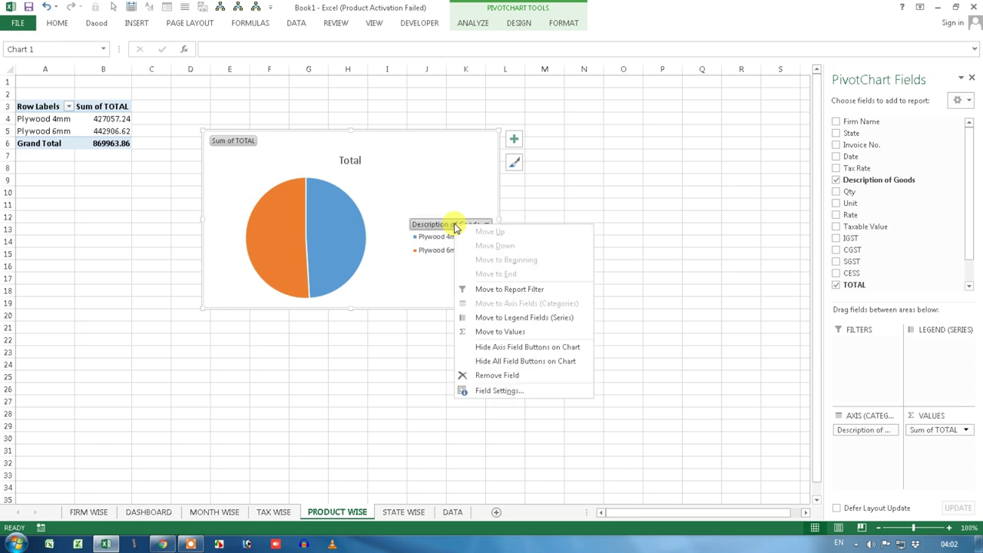
{"action": "left_click", "coordinate": [483, 361]}
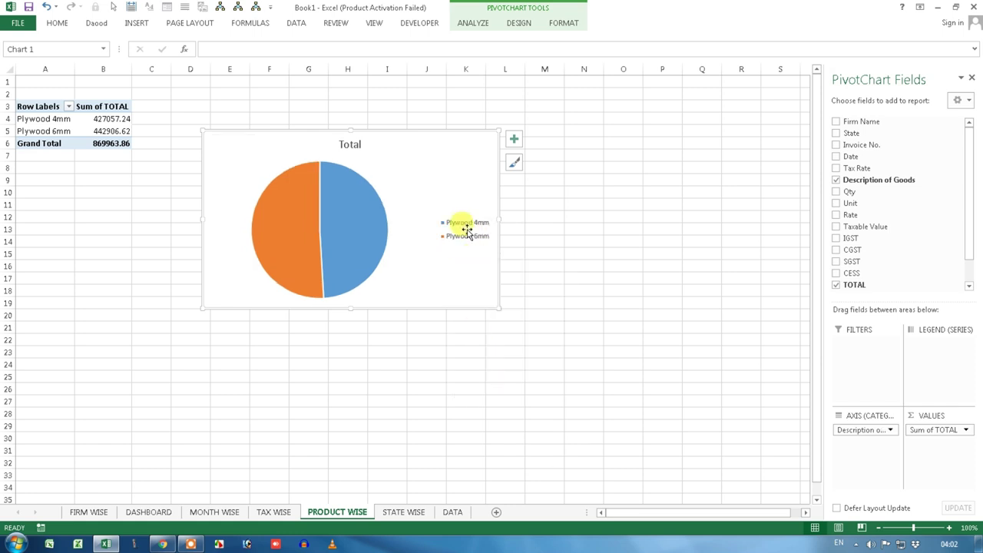
{"action": "key", "text": "Delete"}
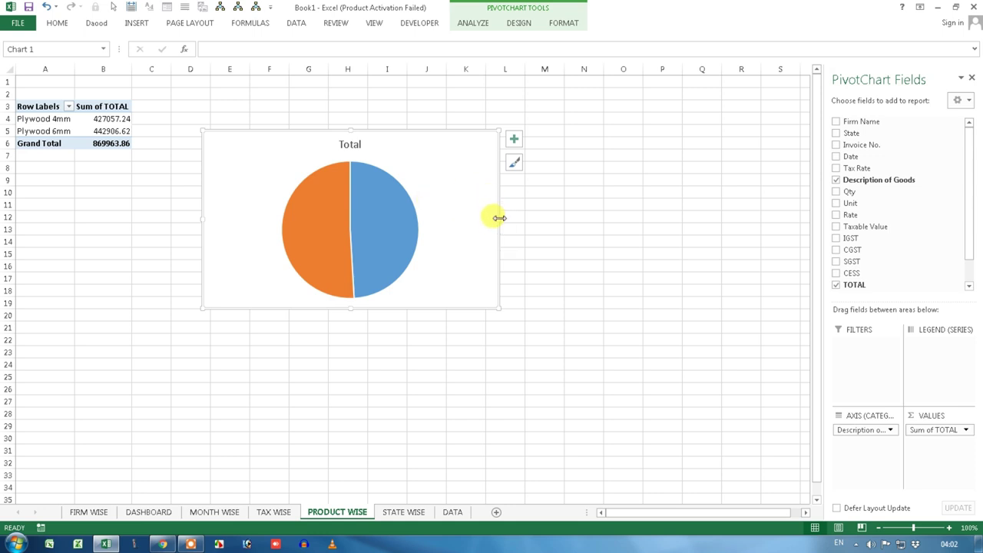
{"action": "left_click_drag", "start_coordinate": [499, 220], "coordinate": [393, 225]}
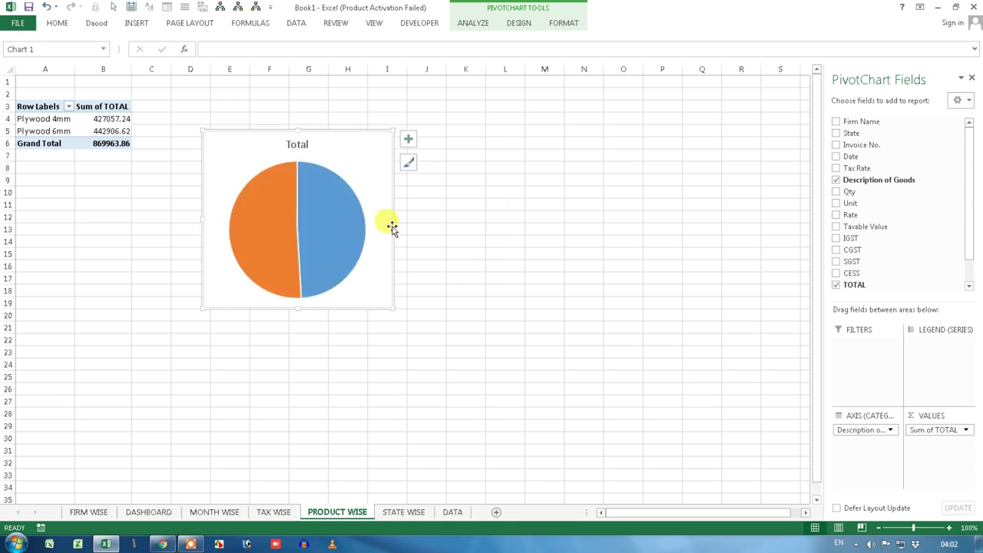
{"action": "left_click_drag", "start_coordinate": [391, 219], "coordinate": [382, 223]}
Retitle the pie chart PRODUCT WISE at its top-left, then go to the STATE WISE sheet.
{"action": "left_click", "coordinate": [302, 144]}
{"action": "left_click_drag", "start_coordinate": [305, 145], "coordinate": [265, 145]}
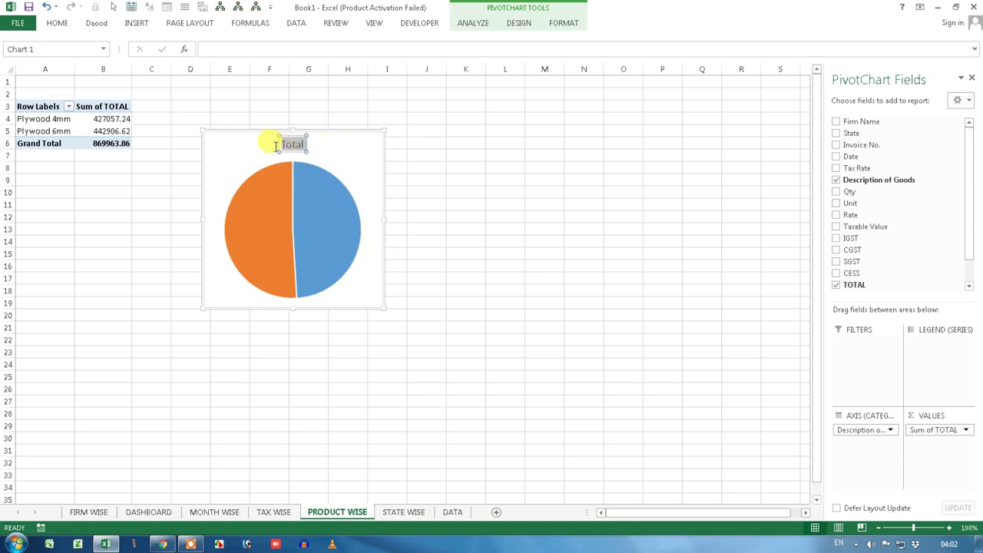
{"action": "type", "text": "PRODUCT WISE"}
{"action": "left_click", "coordinate": [284, 151]}
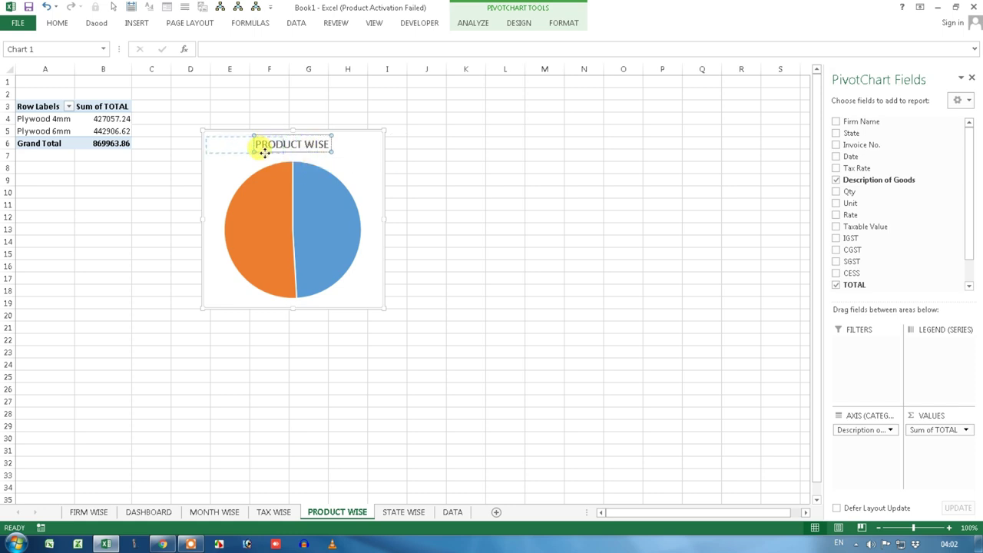
{"action": "left_click_drag", "start_coordinate": [264, 150], "coordinate": [217, 149]}
{"action": "left_click", "coordinate": [427, 180]}
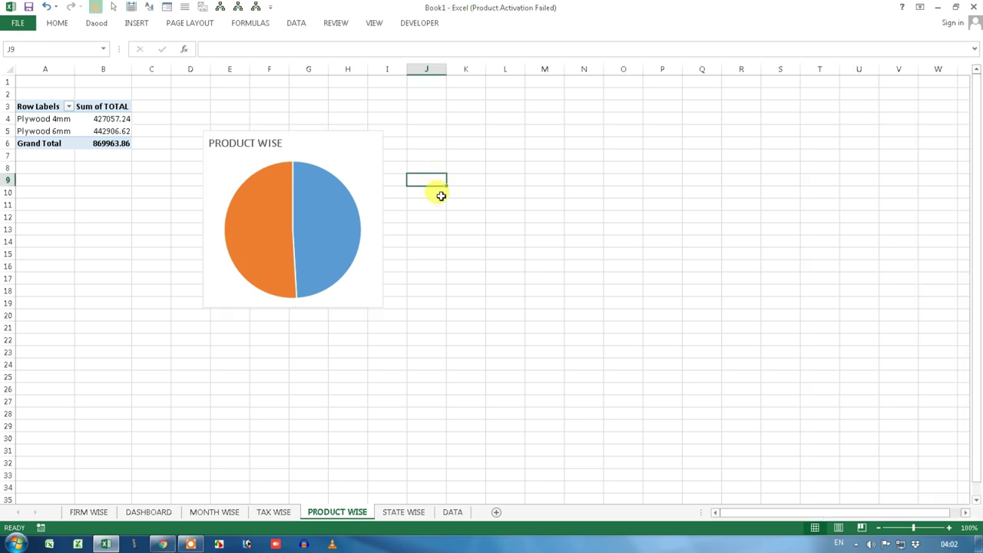
{"action": "left_click", "coordinate": [391, 510]}
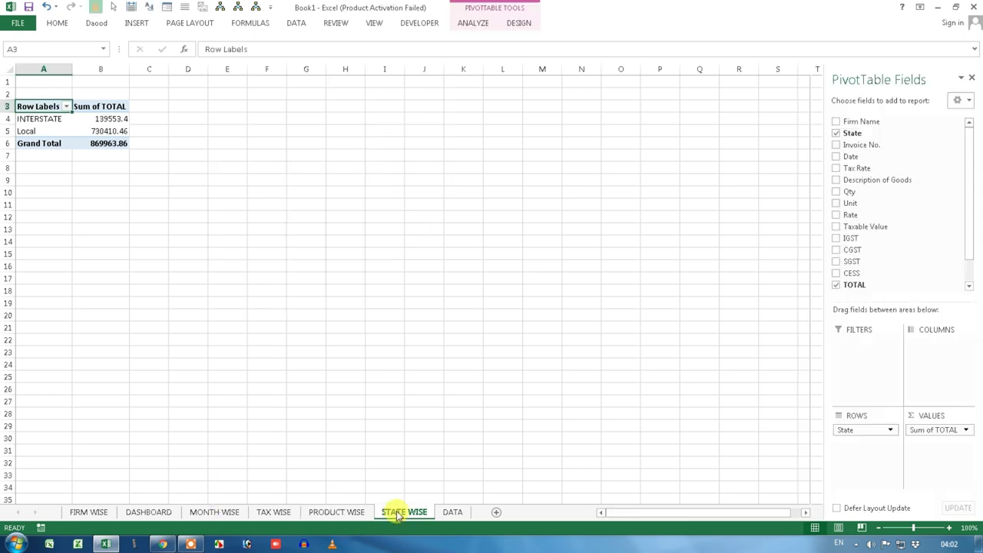
Start a PivotChart from the state pivot table, preview several chart types and choose Clustered Bar.
{"action": "left_click", "coordinate": [114, 131]}
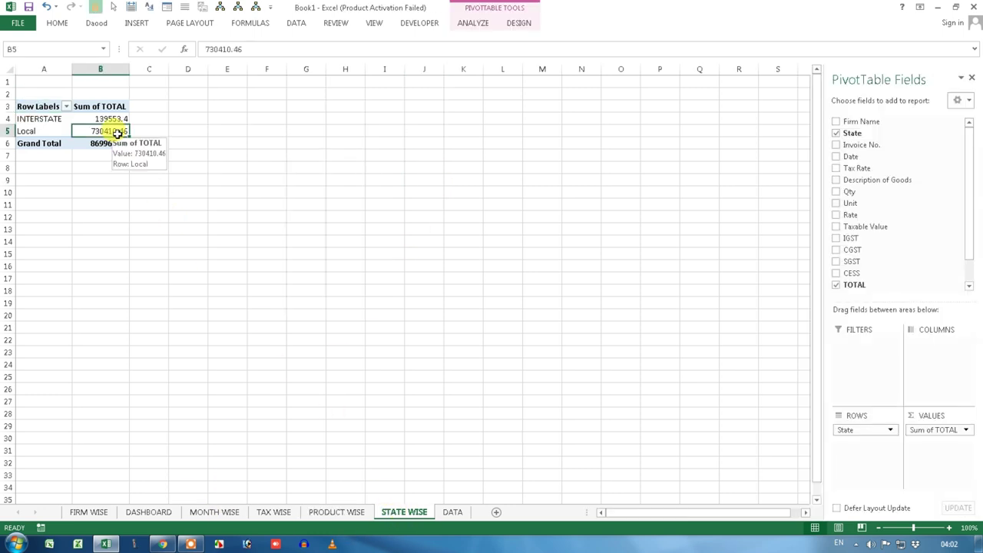
{"action": "left_click", "coordinate": [474, 25]}
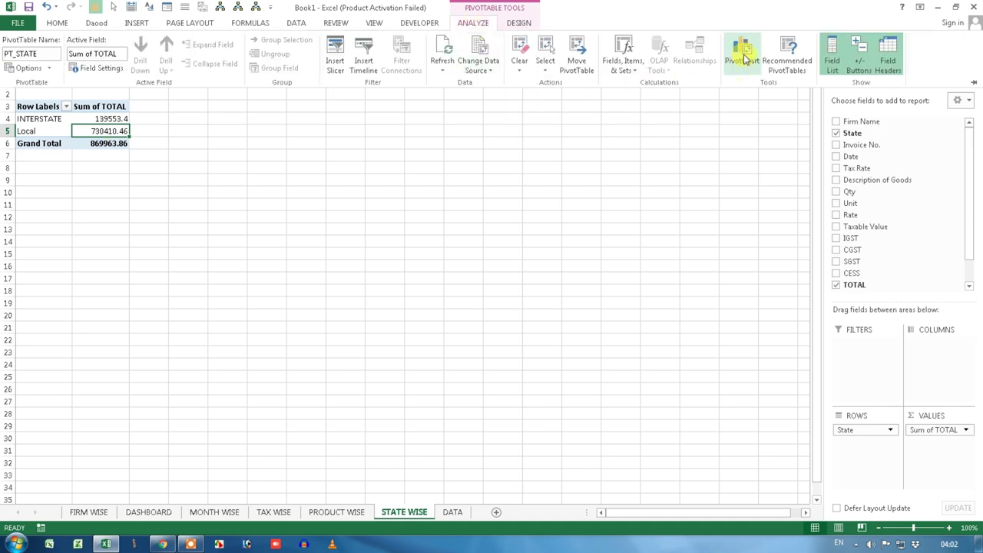
{"action": "left_click", "coordinate": [743, 47]}
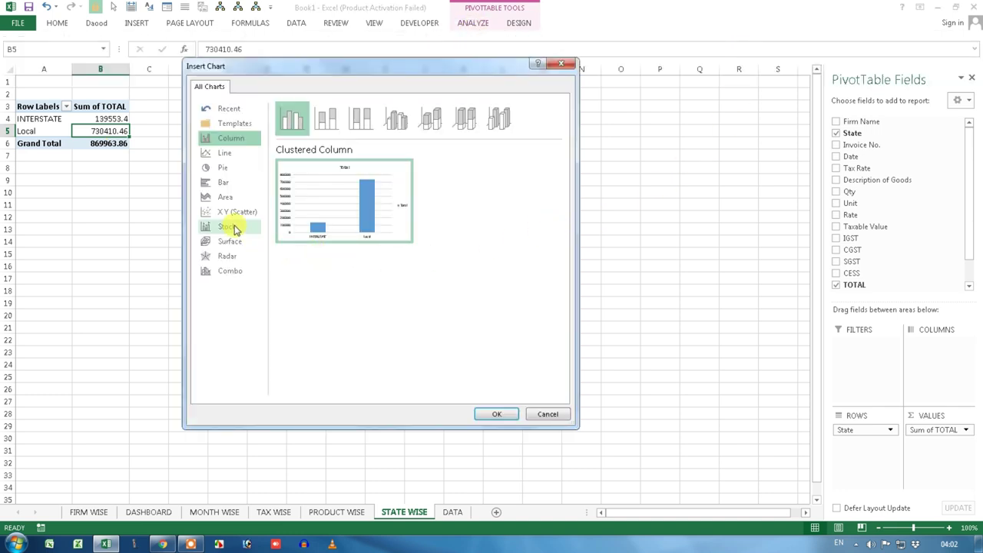
{"action": "left_click", "coordinate": [230, 196]}
{"action": "left_click", "coordinate": [230, 189]}
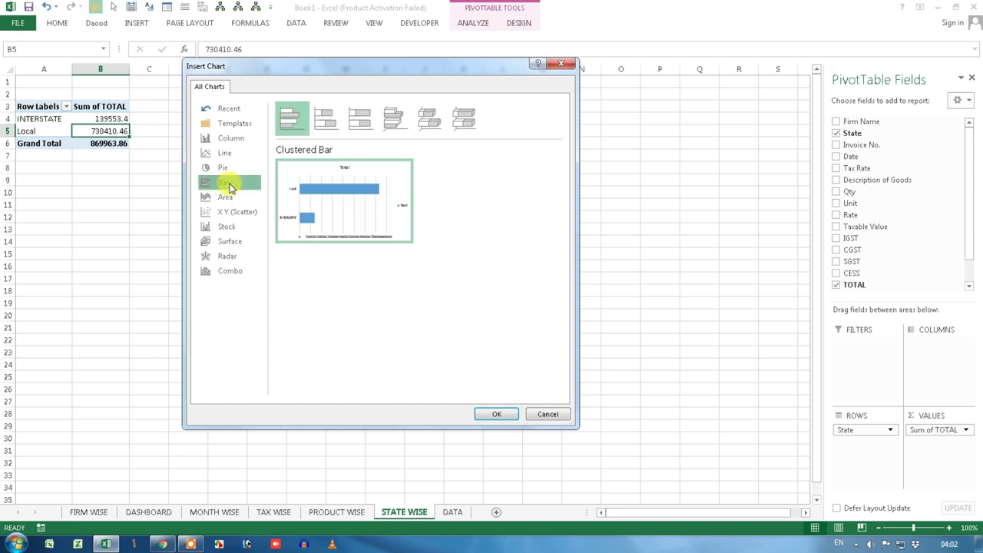
{"action": "left_click", "coordinate": [224, 168]}
{"action": "left_click", "coordinate": [229, 154]}
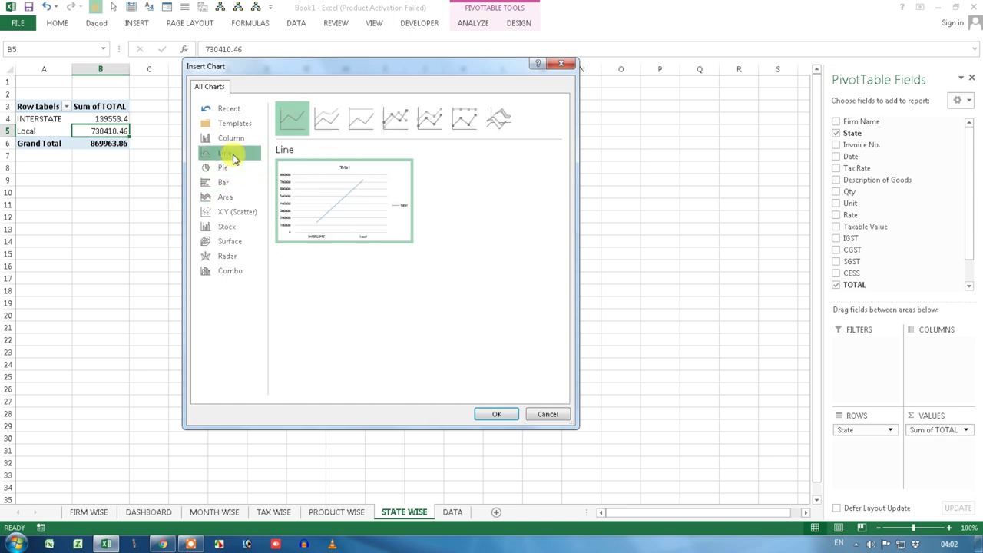
{"action": "left_click", "coordinate": [235, 141]}
{"action": "left_click", "coordinate": [231, 183]}
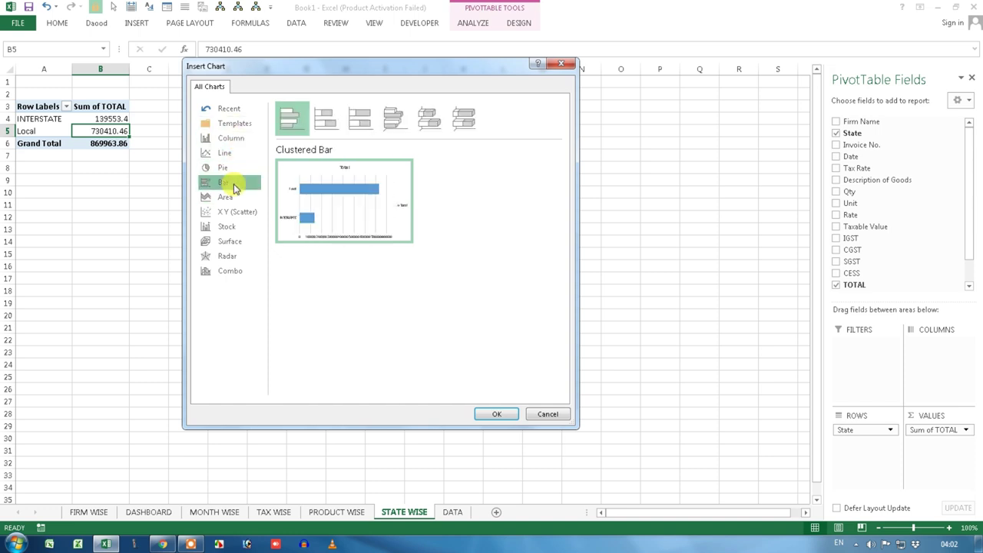
{"action": "mouse_move", "coordinate": [326, 226]}
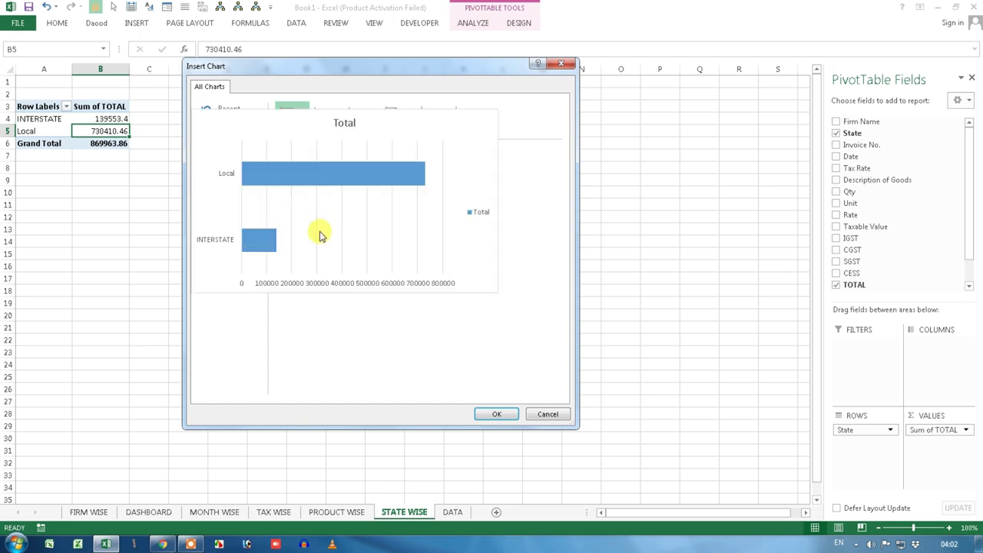
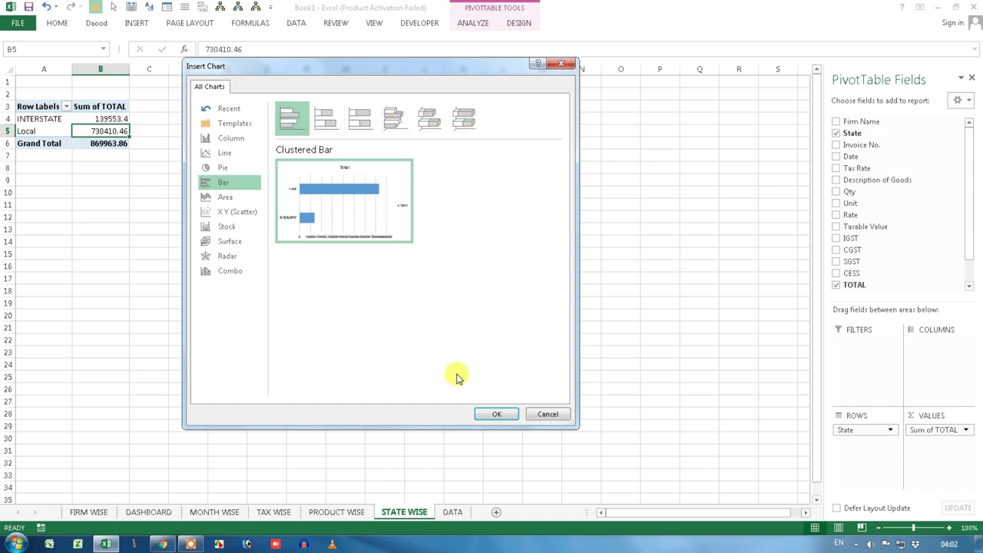
Insert the clustered bar pivot chart, move it up and left, and hide all field buttons.
{"action": "left_click", "coordinate": [495, 415]}
{"action": "left_click_drag", "start_coordinate": [461, 213], "coordinate": [387, 128]}
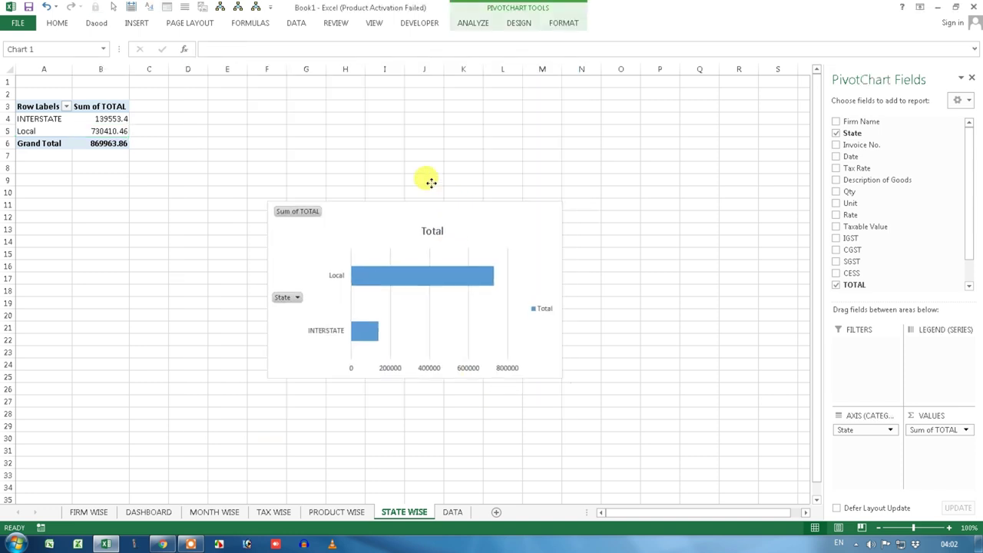
{"action": "right_click", "coordinate": [234, 136]}
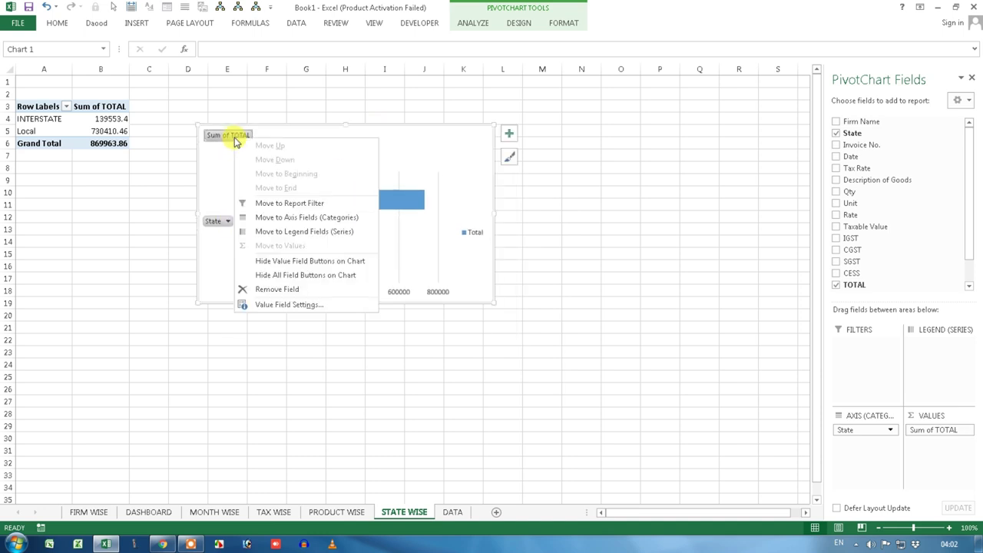
{"action": "left_click", "coordinate": [283, 274]}
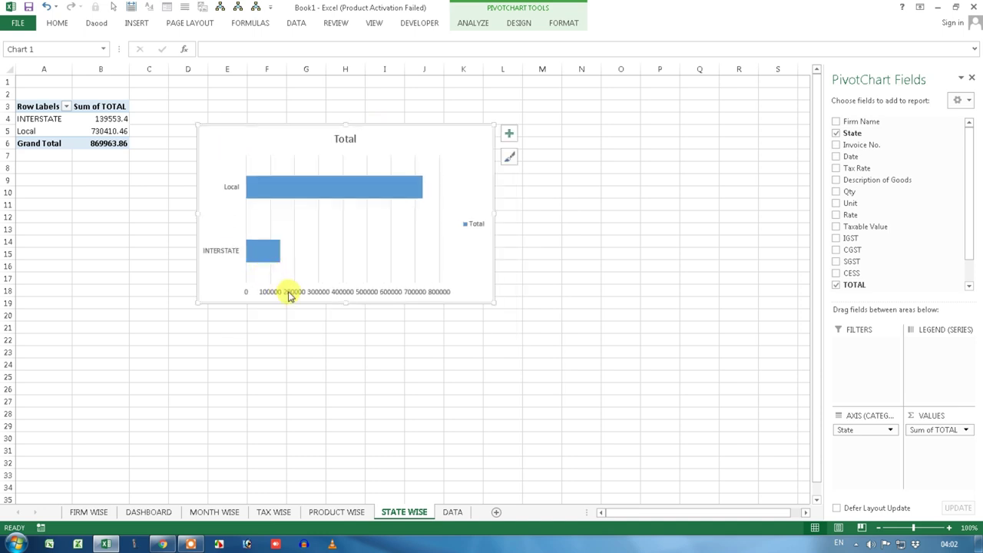
Delete the chart's horizontal value axis and its Total legend.
{"action": "left_click", "coordinate": [288, 298]}
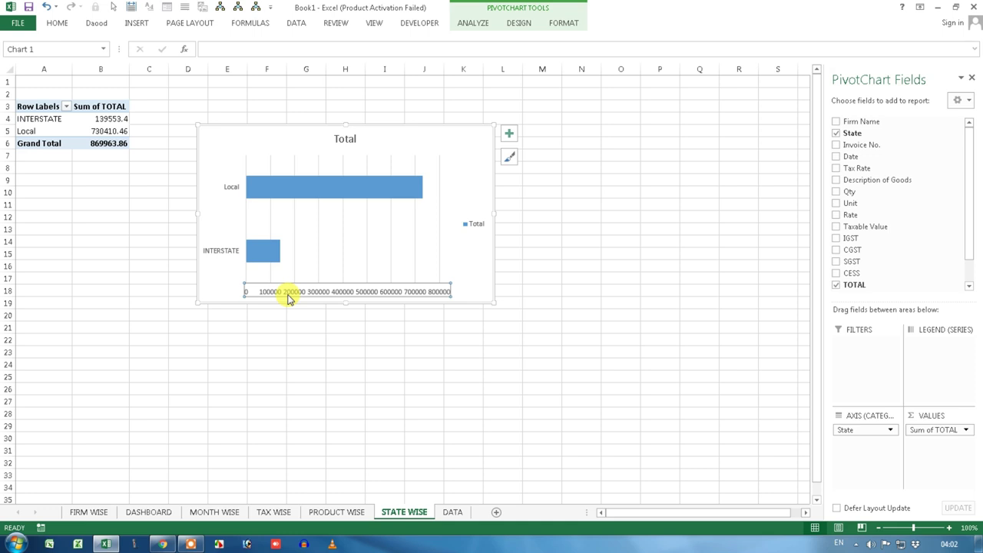
{"action": "key", "text": "Delete"}
{"action": "left_click", "coordinate": [466, 228]}
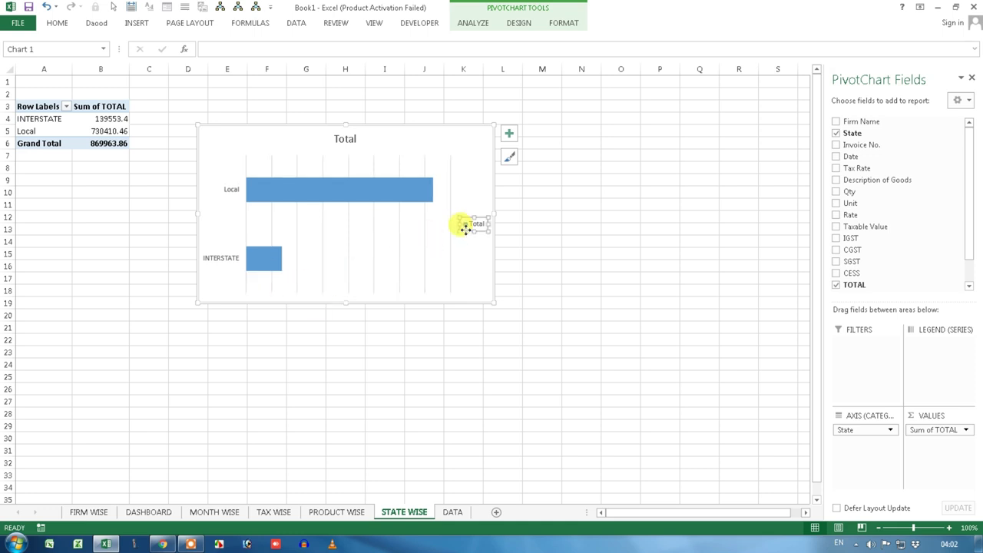
{"action": "key", "text": "Delete"}
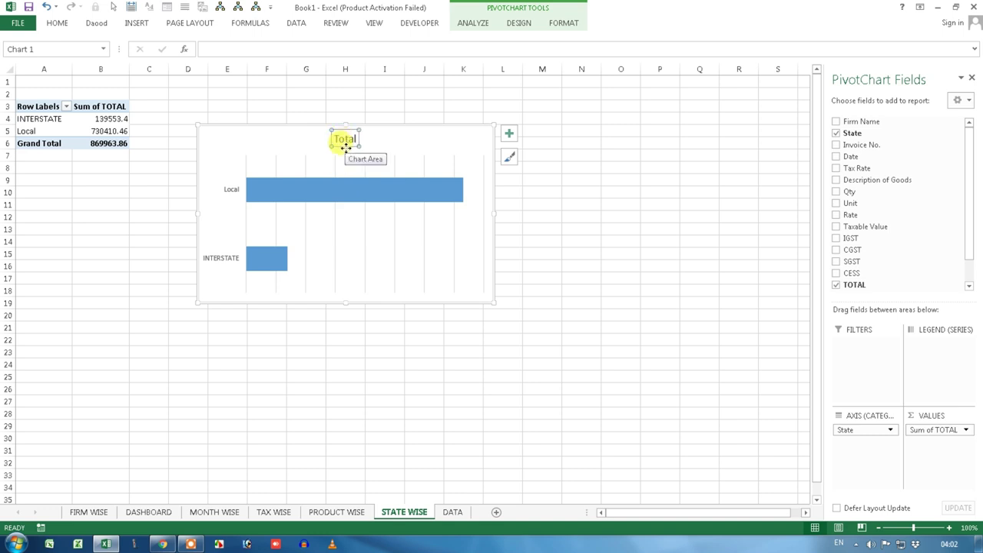
Replace the chart title 'Total' with STATE WISE.
{"action": "left_click_drag", "start_coordinate": [357, 139], "coordinate": [331, 139]}
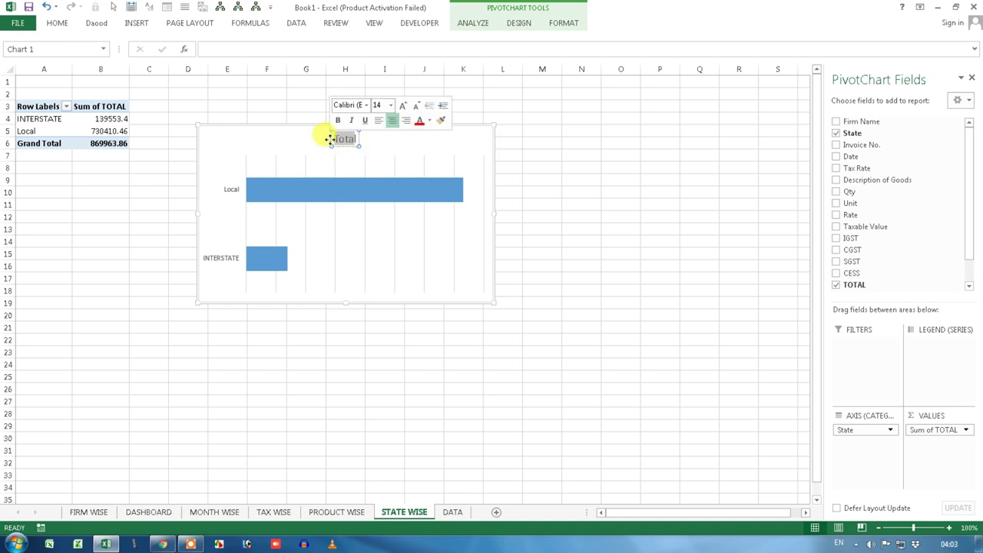
{"action": "key", "text": "Delete"}
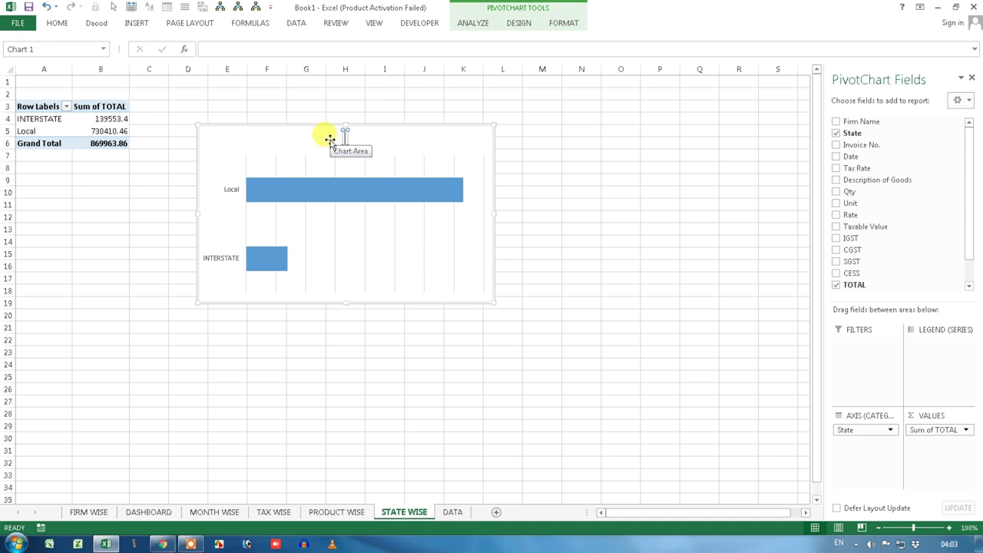
{"action": "type", "text": "STATE WISE"}
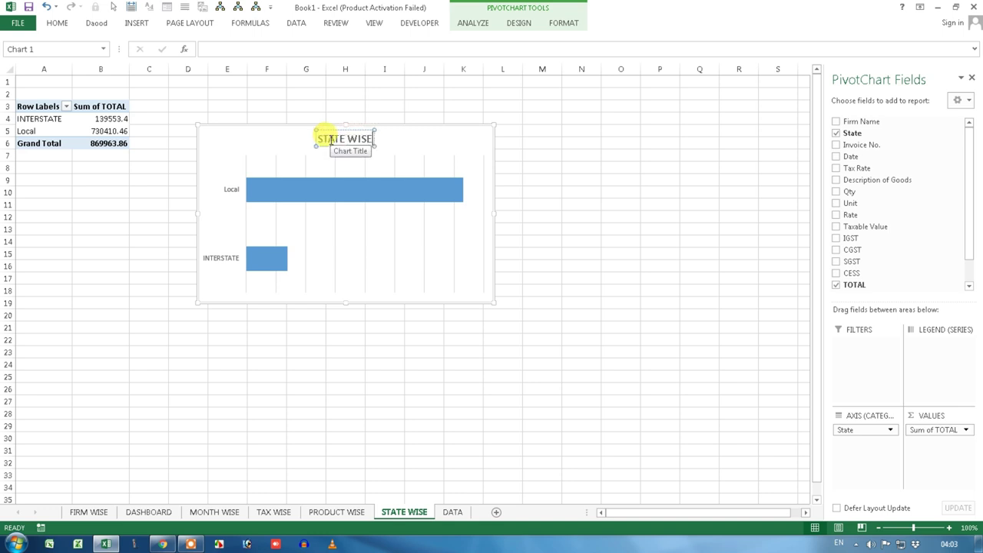
{"action": "left_click", "coordinate": [582, 265]}
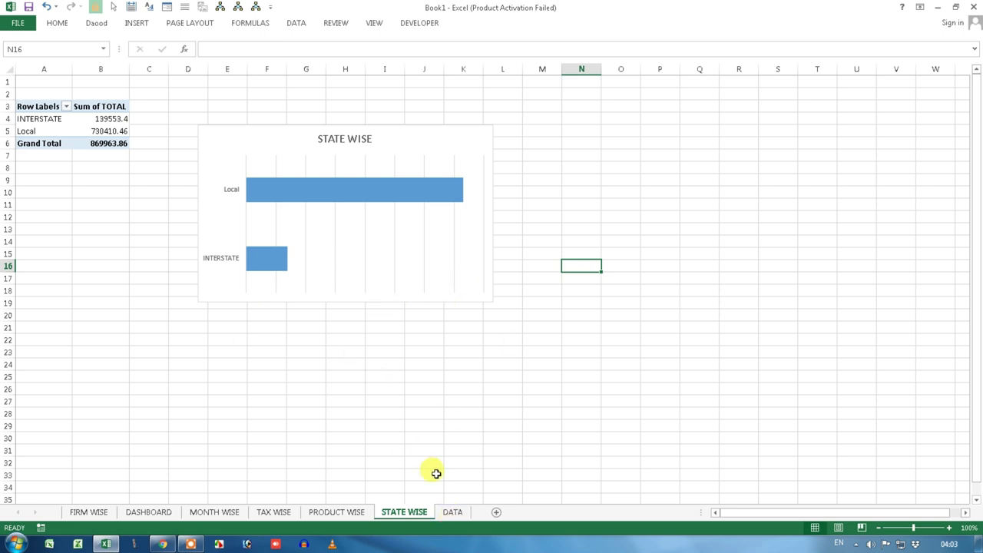
{"action": "left_click", "coordinate": [452, 513]}
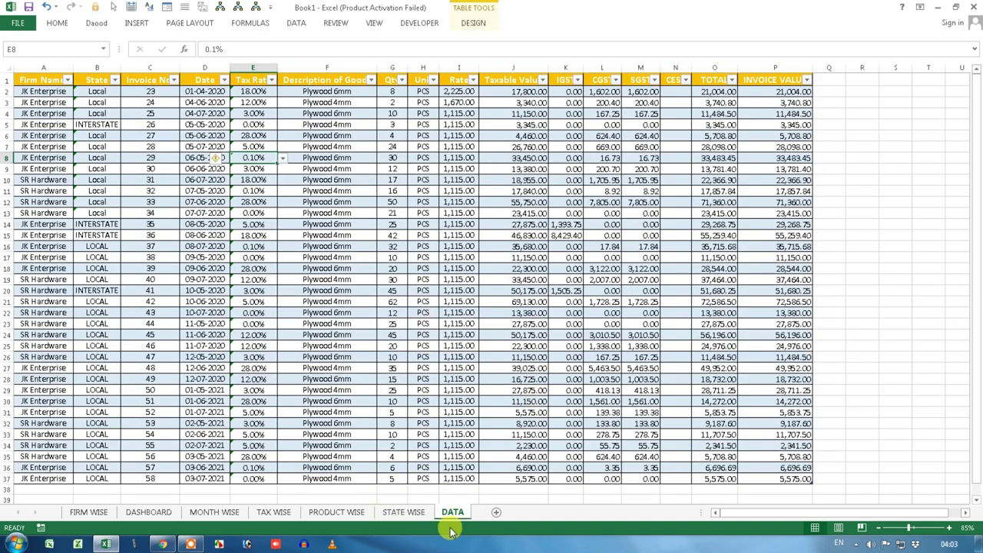
On the DASHBOARD sheet, enter PT_STATE in C6 beside the STATE label.
{"action": "left_click", "coordinate": [403, 513]}
{"action": "left_click", "coordinate": [357, 514]}
{"action": "left_click", "coordinate": [274, 513]}
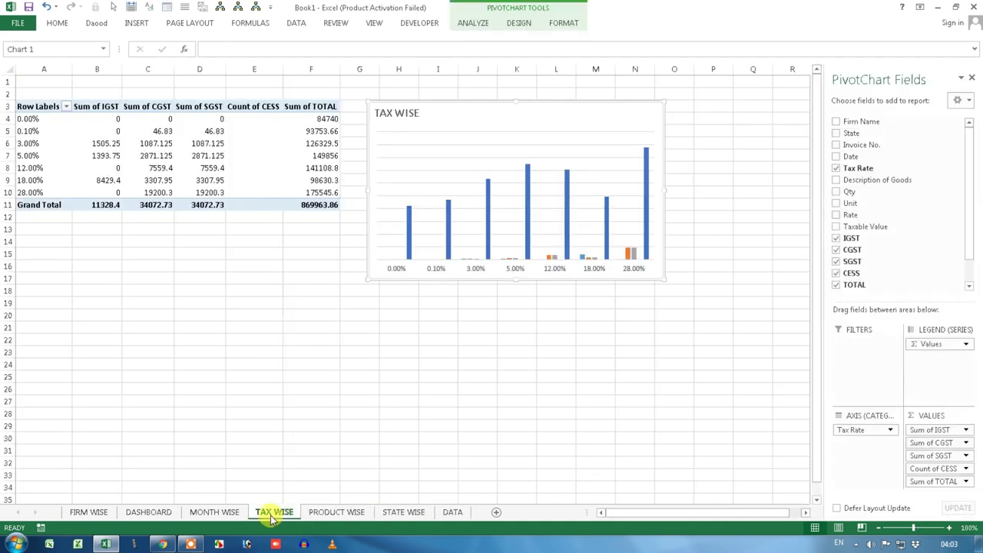
{"action": "left_click", "coordinate": [216, 513]}
{"action": "left_click", "coordinate": [163, 512]}
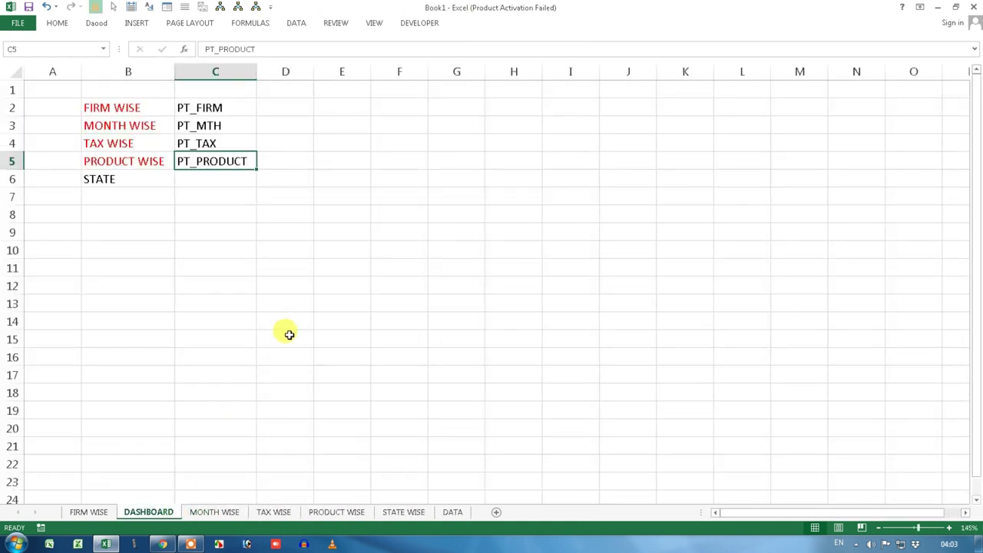
{"action": "left_click", "coordinate": [142, 181]}
{"action": "left_click", "coordinate": [209, 180]}
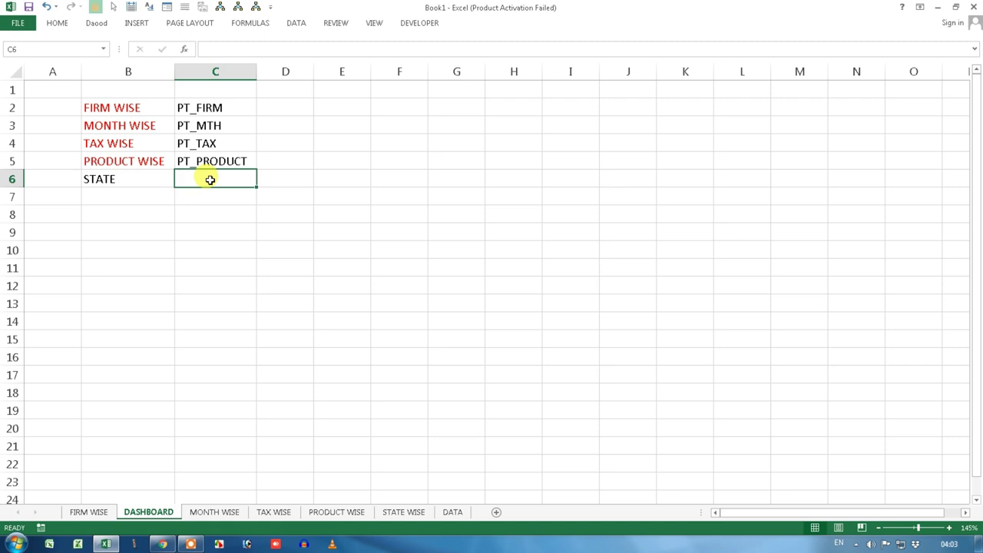
{"action": "type", "text": "PT_STAT"}
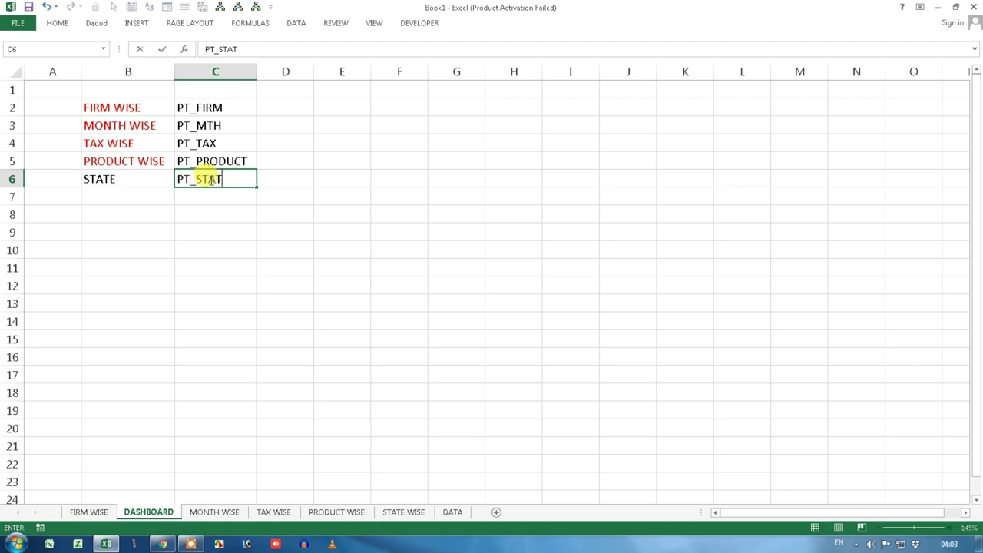
{"action": "type", "text": "E"}
{"action": "key", "text": "Return"}
Move the B2:C6 name list up so it occupies A1:B5.
{"action": "left_click_drag", "start_coordinate": [123, 107], "coordinate": [232, 184]}
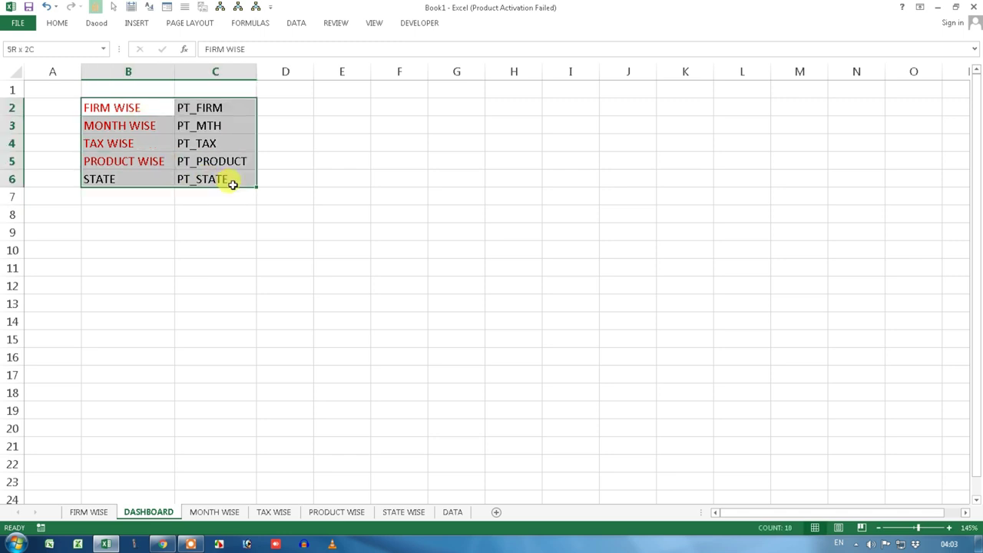
{"action": "left_click_drag", "start_coordinate": [13, 108], "coordinate": [13, 177]}
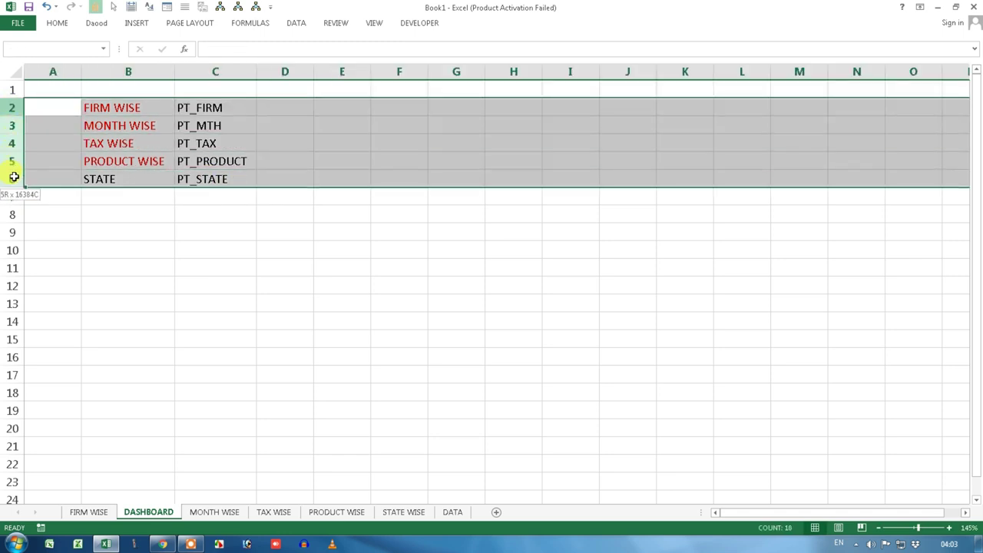
{"action": "scroll", "coordinate": [216, 212], "scroll_direction": "down", "scroll_amount": 2}
{"action": "scroll", "coordinate": [215, 212], "scroll_direction": "down", "scroll_amount": 4}
{"action": "scroll", "coordinate": [215, 214], "scroll_direction": "up", "scroll_amount": 4}
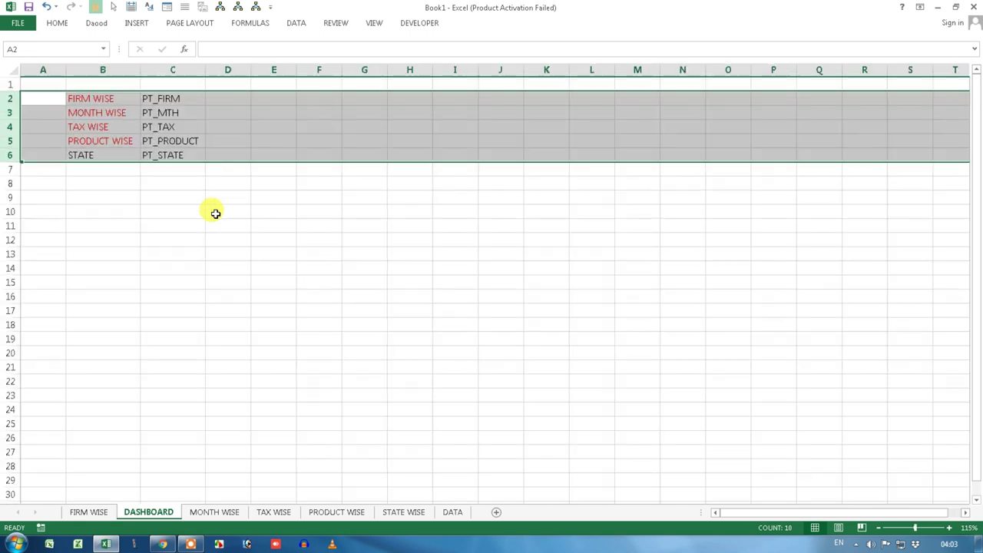
{"action": "scroll", "coordinate": [215, 213], "scroll_direction": "up", "scroll_amount": 1}
{"action": "mouse_move", "coordinate": [121, 100]}
{"action": "left_mouse_down"}
{"action": "mouse_move", "coordinate": [199, 172]}
{"action": "mouse_move", "coordinate": [193, 165]}
{"action": "left_mouse_up"}
{"action": "mouse_move", "coordinate": [231, 119]}
{"action": "left_mouse_down"}
{"action": "mouse_move", "coordinate": [146, 123]}
{"action": "mouse_move", "coordinate": [110, 112]}
{"action": "left_mouse_up"}
{"action": "left_click", "coordinate": [136, 214]}
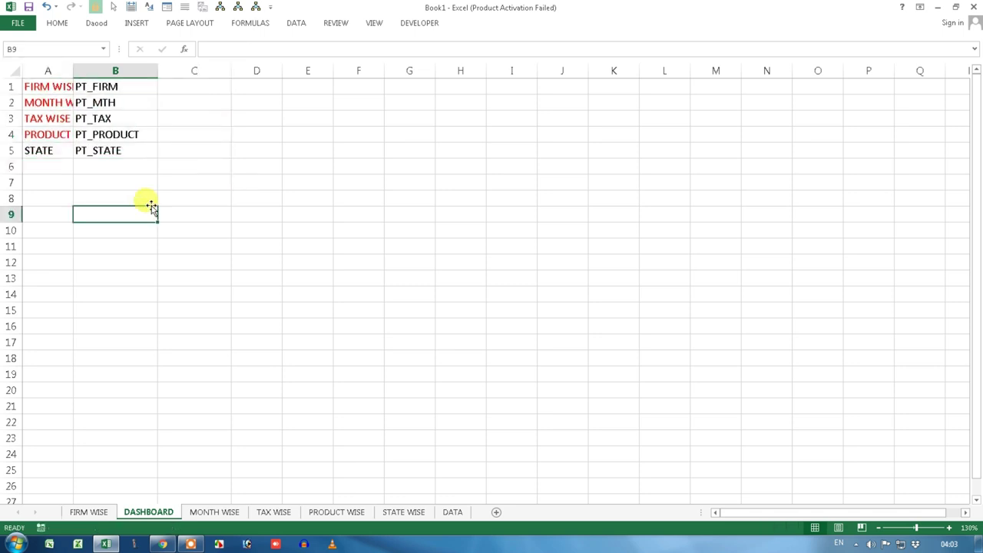
Cut the FIRM WISE pie chart and paste it onto the DASHBOARD sheet.
{"action": "left_click", "coordinate": [91, 511]}
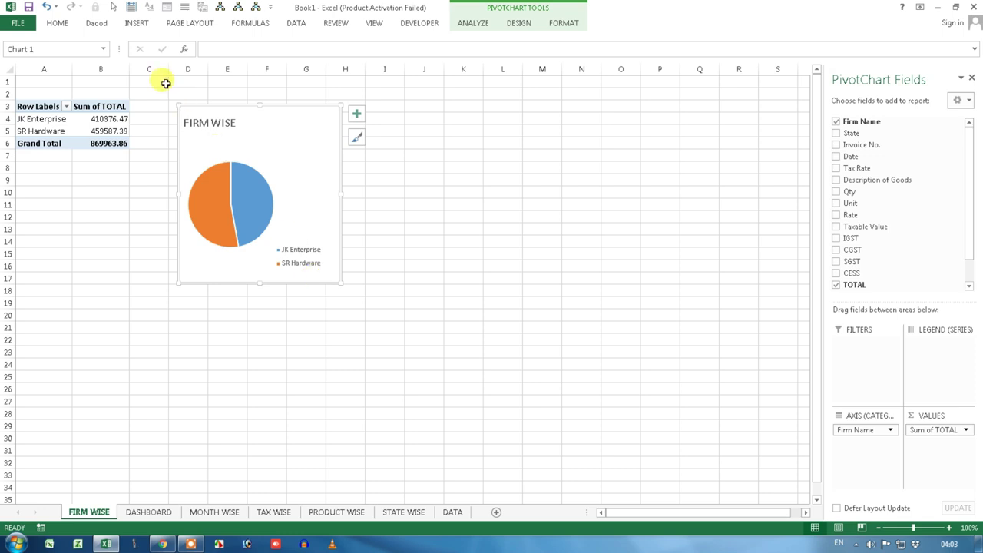
{"action": "left_click", "coordinate": [57, 22]}
{"action": "key", "text": "Delete"}
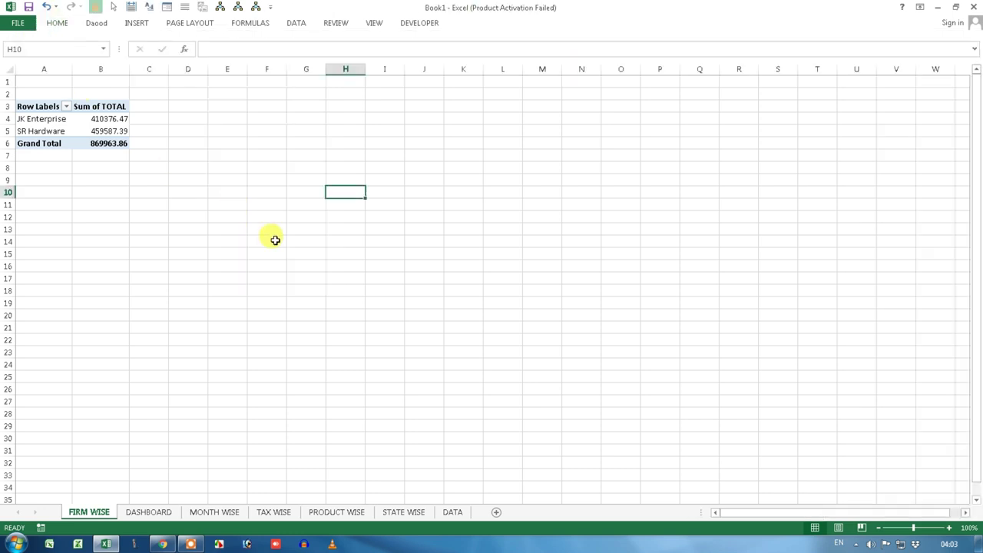
{"action": "left_click", "coordinate": [157, 510]}
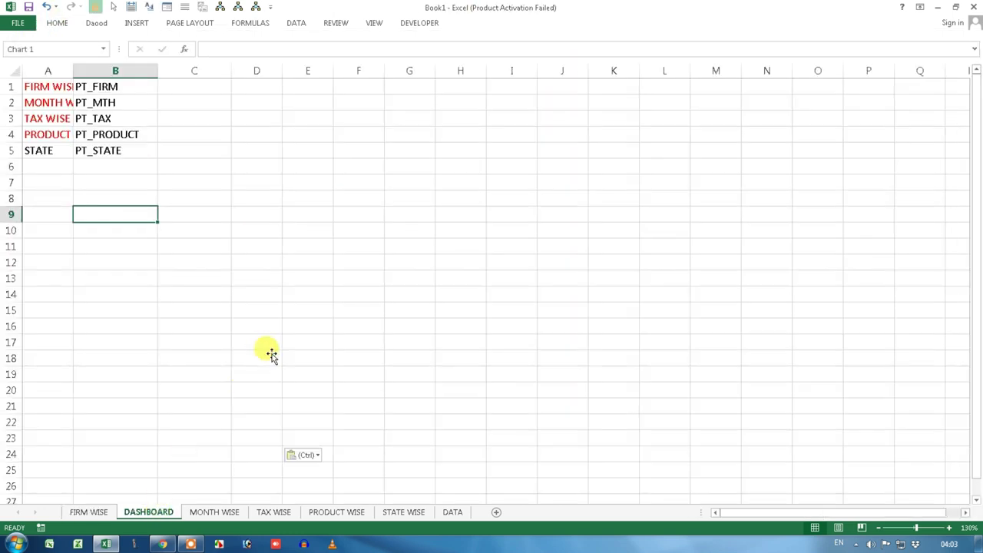
{"action": "key", "text": "ctrl+v"}
Move the pie beside the name list and shrink it to a small chart.
{"action": "left_click_drag", "start_coordinate": [220, 218], "coordinate": [320, 113]}
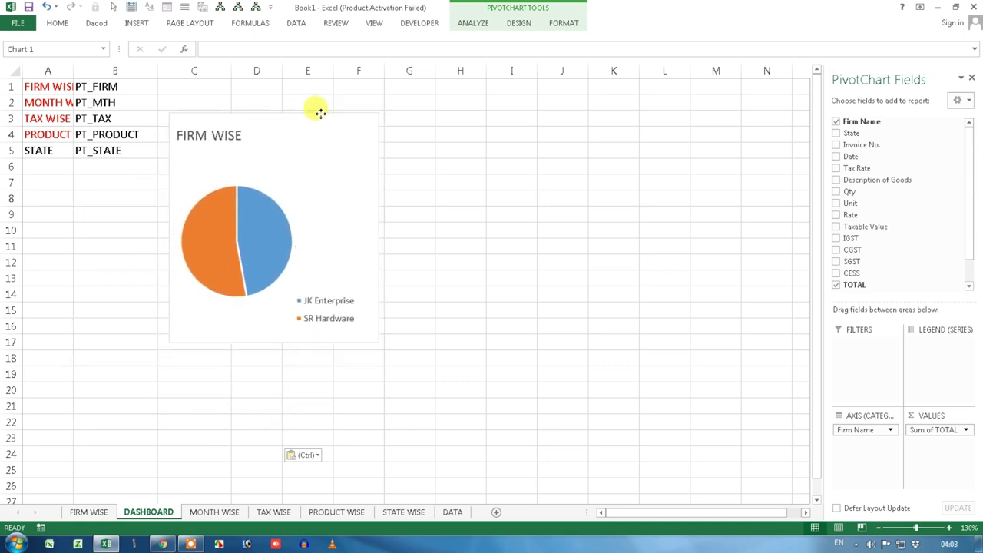
{"action": "left_click_drag", "start_coordinate": [381, 345], "coordinate": [293, 223]}
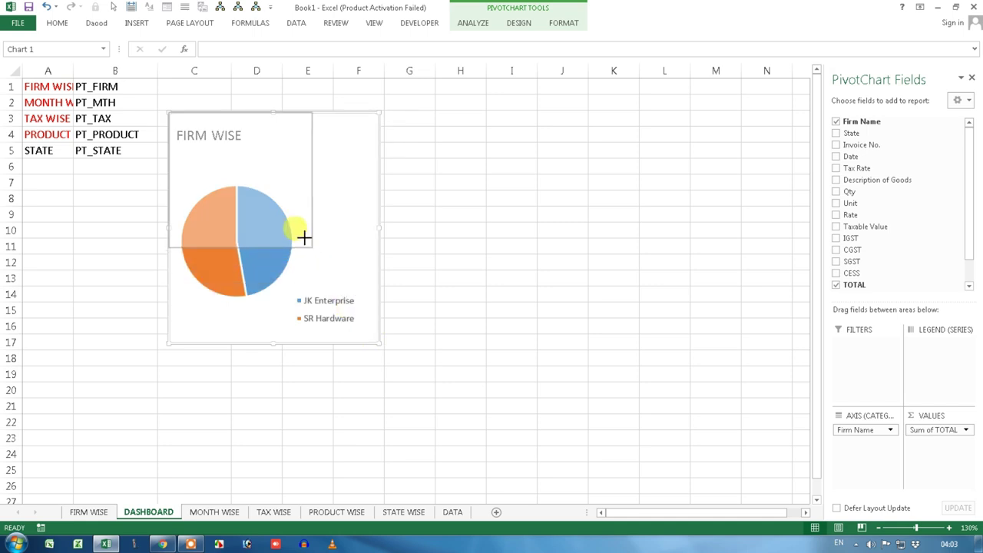
{"action": "mouse_move", "coordinate": [292, 223]}
{"action": "left_mouse_down"}
{"action": "mouse_move", "coordinate": [258, 155]}
{"action": "mouse_move", "coordinate": [257, 194]}
{"action": "left_mouse_up"}
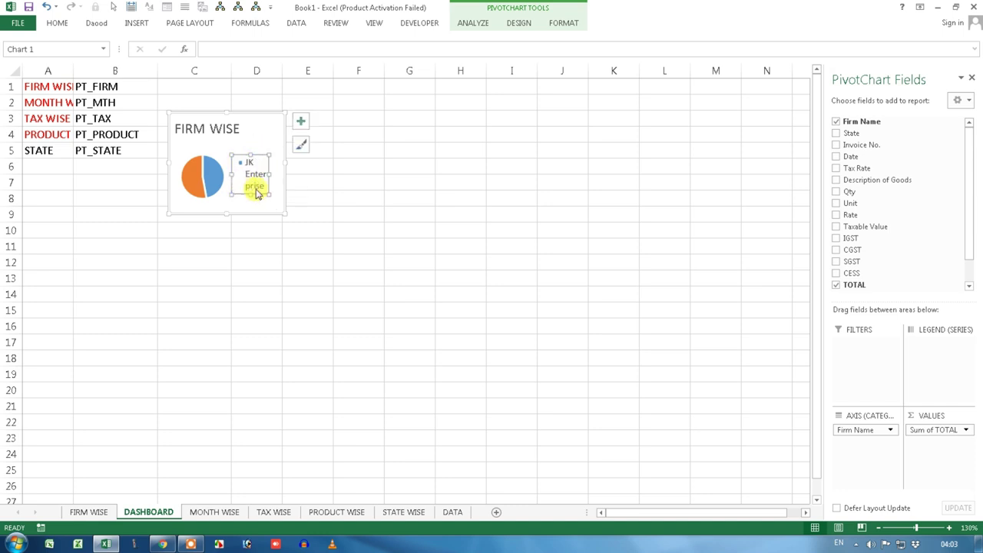
{"action": "left_click_drag", "start_coordinate": [280, 173], "coordinate": [311, 162]}
{"action": "left_click_drag", "start_coordinate": [239, 214], "coordinate": [235, 250]}
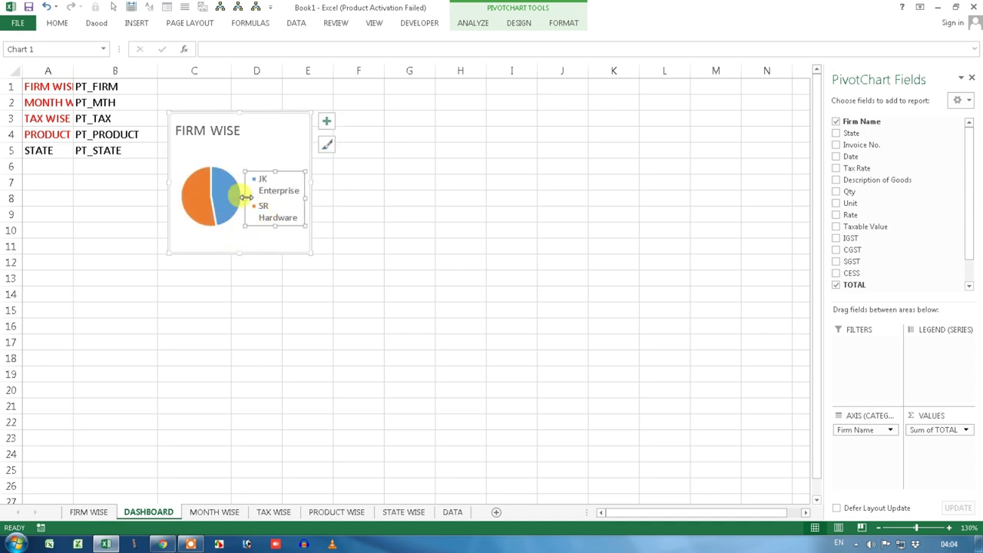
{"action": "mouse_move", "coordinate": [245, 198]}
{"action": "left_mouse_down"}
{"action": "mouse_move", "coordinate": [230, 197]}
{"action": "mouse_move", "coordinate": [254, 252]}
{"action": "left_mouse_up"}
{"action": "left_click_drag", "start_coordinate": [304, 223], "coordinate": [316, 222]}
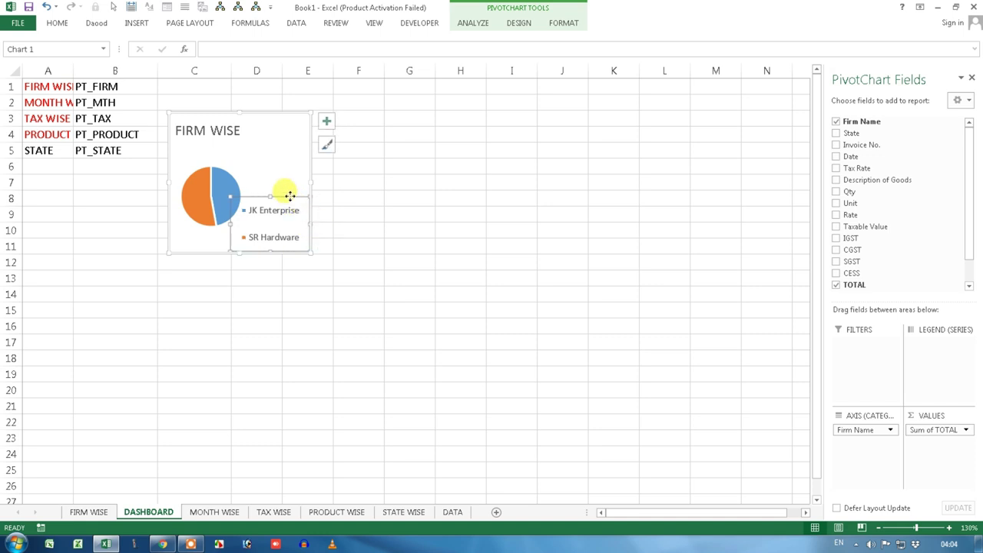
Delete the pie chart's legend and settle the chart in its final spot.
{"action": "key", "text": "Delete"}
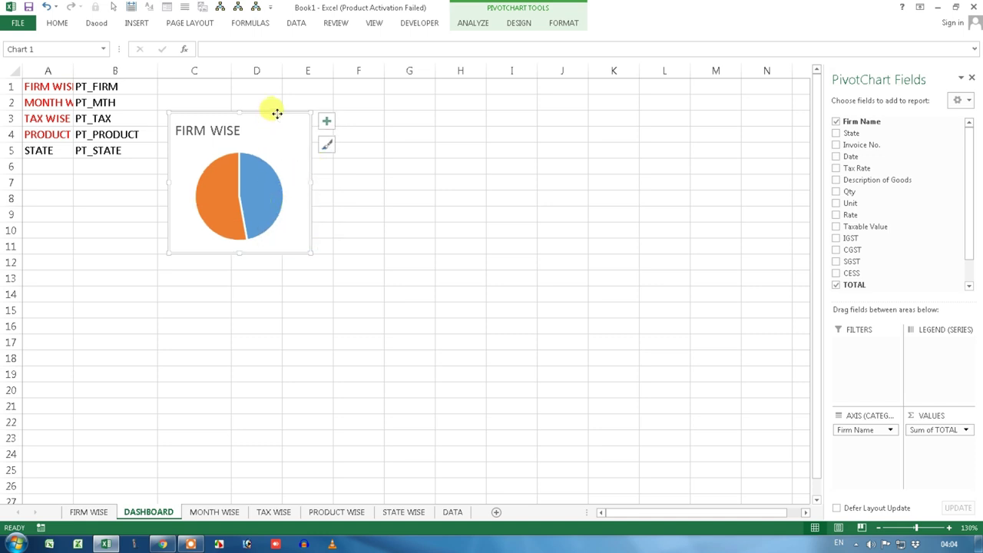
{"action": "left_click_drag", "start_coordinate": [278, 111], "coordinate": [257, 158]}
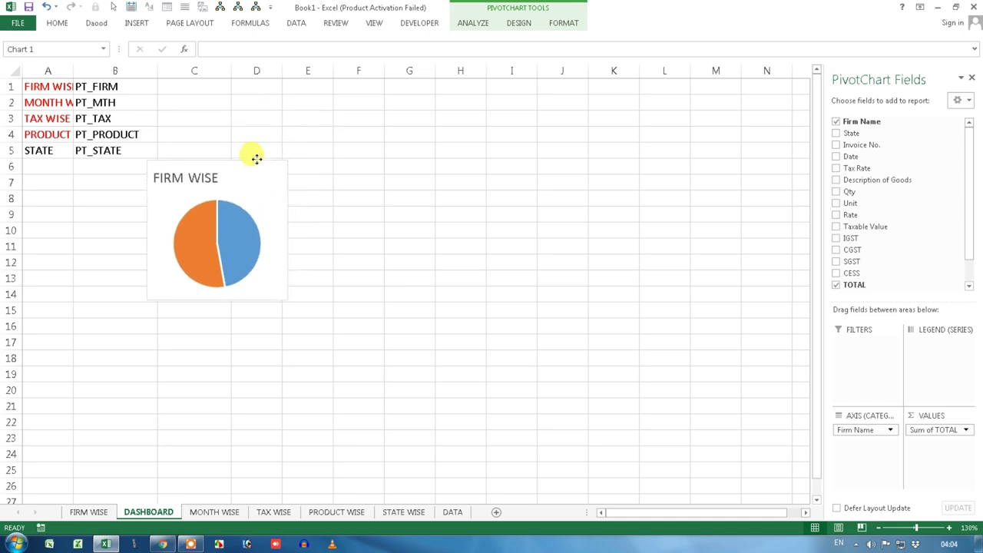
{"action": "left_click", "coordinate": [358, 182]}
{"action": "left_click", "coordinate": [212, 511]}
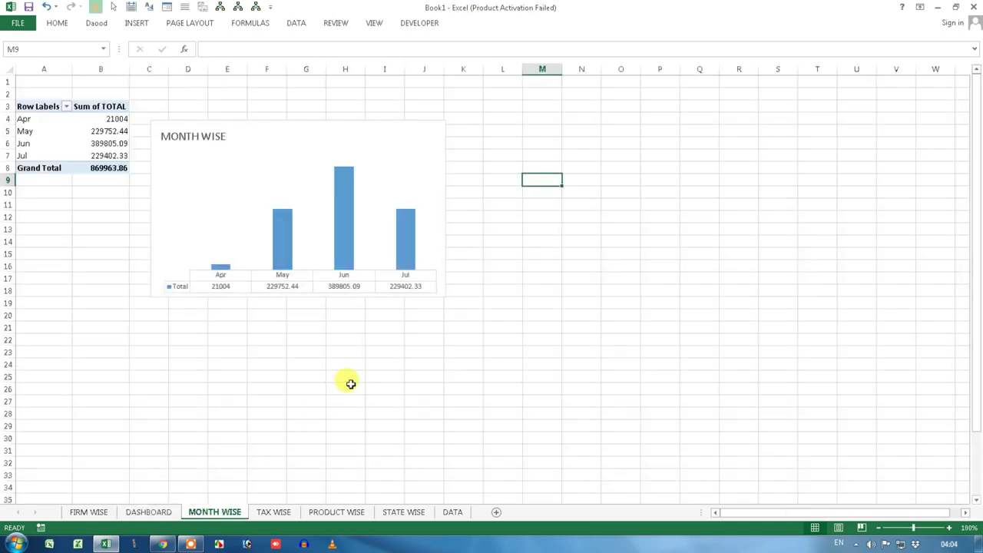
Cut the MONTH WISE column chart and paste it onto the DASHBOARD sheet.
{"action": "left_click", "coordinate": [362, 129]}
{"action": "key", "text": "ctrl+x"}
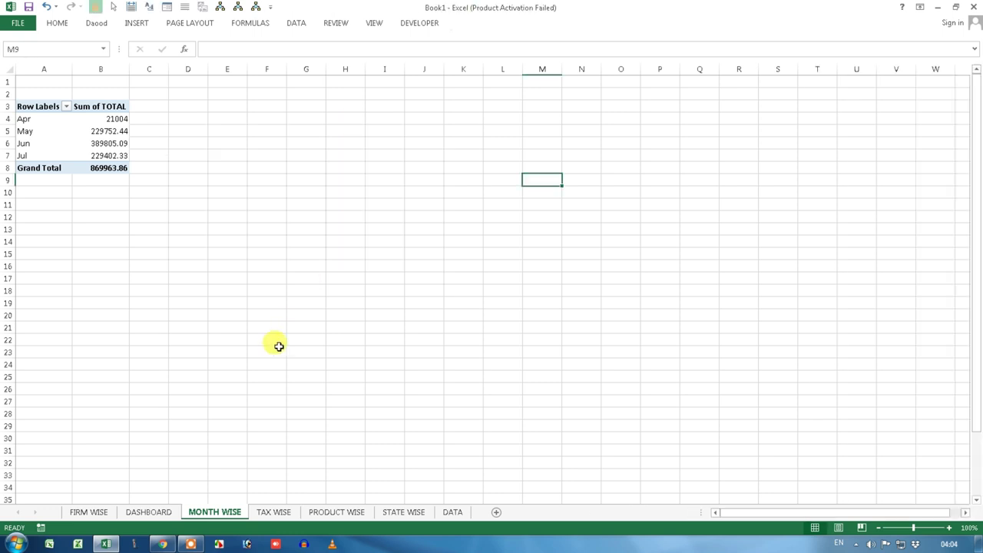
{"action": "left_click", "coordinate": [158, 511]}
{"action": "key", "text": "ctrl+v"}
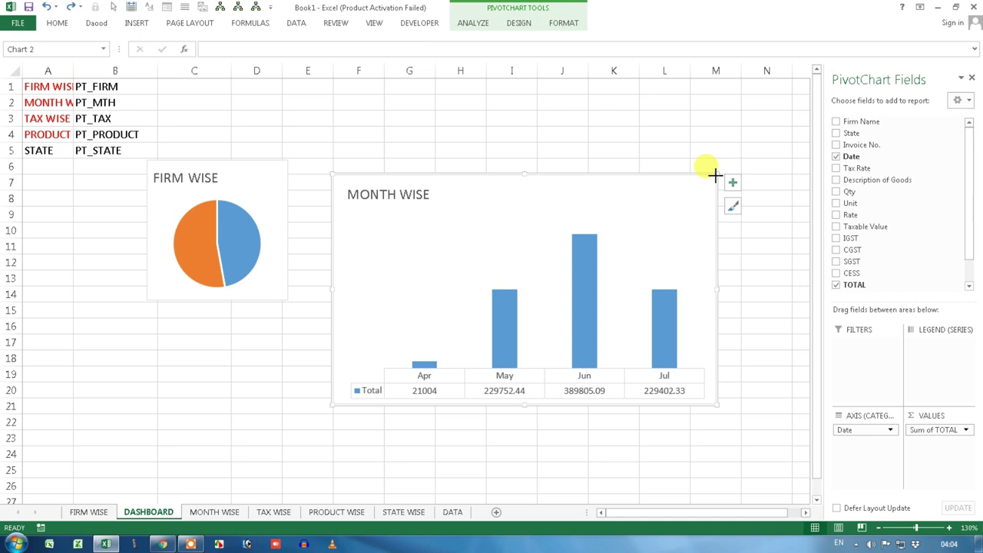
Shrink the MONTH WISE chart and fit it beside the FIRM WISE pie.
{"action": "left_click_drag", "start_coordinate": [716, 175], "coordinate": [573, 286]}
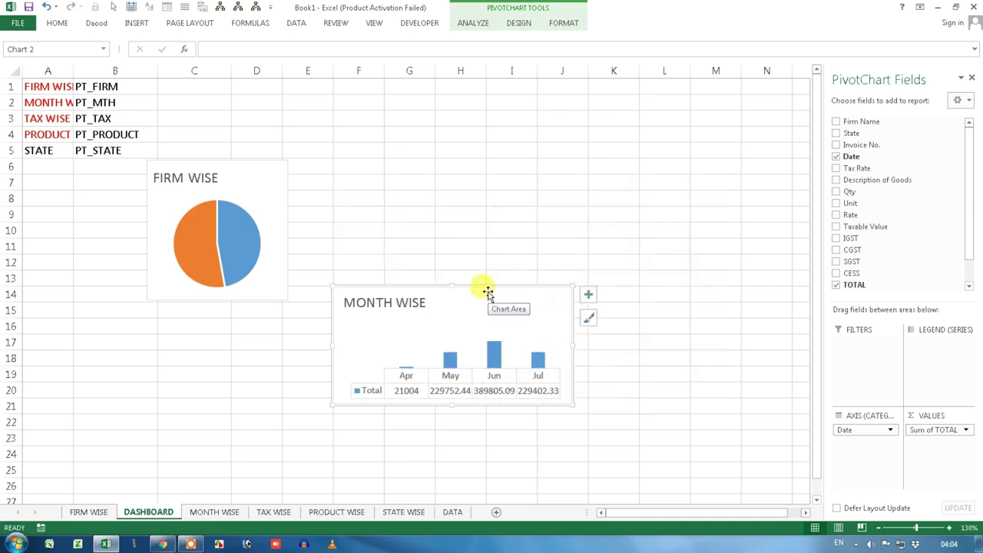
{"action": "left_click_drag", "start_coordinate": [487, 292], "coordinate": [444, 161]}
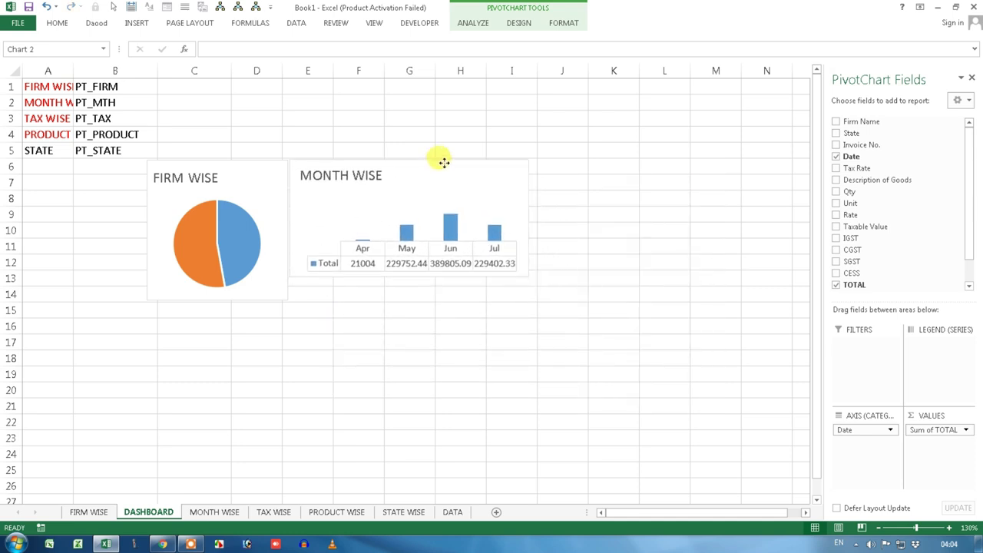
{"action": "left_click_drag", "start_coordinate": [529, 278], "coordinate": [544, 298]}
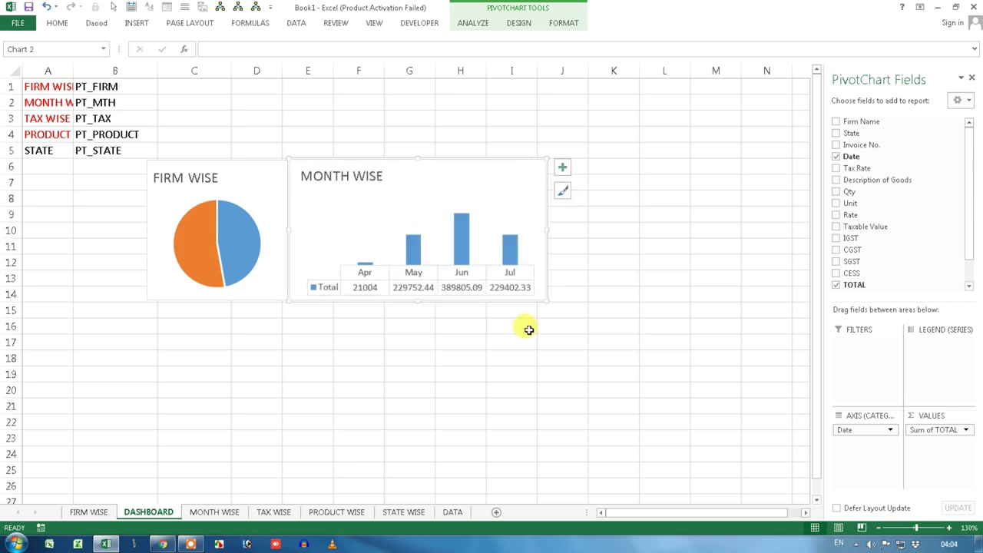
{"action": "left_click", "coordinate": [529, 330]}
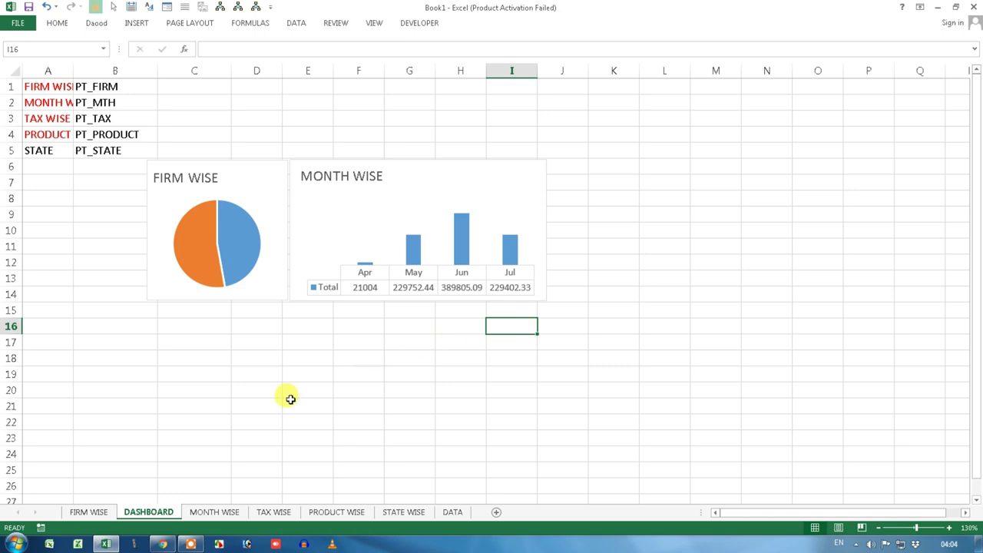
{"action": "left_click", "coordinate": [244, 514]}
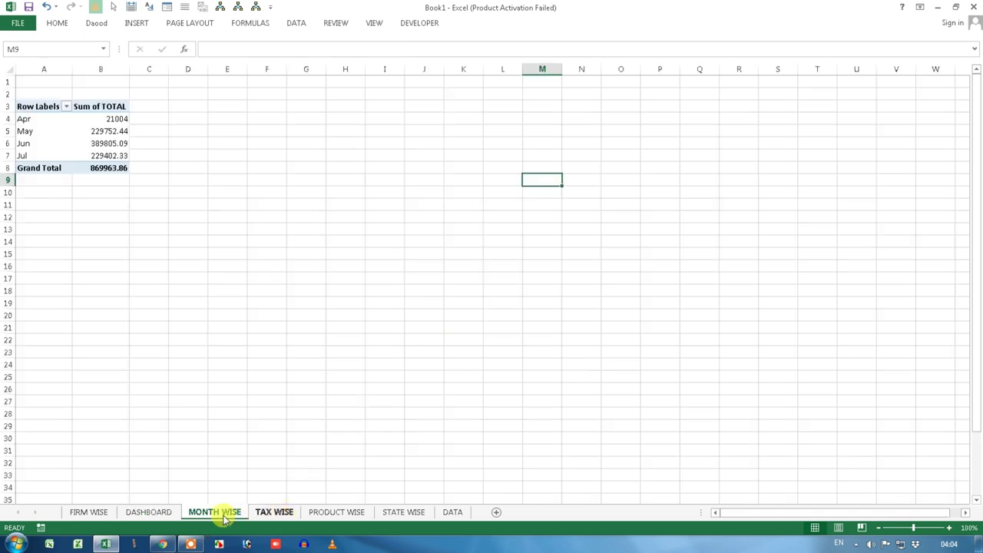
{"action": "left_click", "coordinate": [91, 511]}
Hide the FIRM WISE sheet and then the MONTH WISE sheet.
{"action": "right_click", "coordinate": [96, 513]}
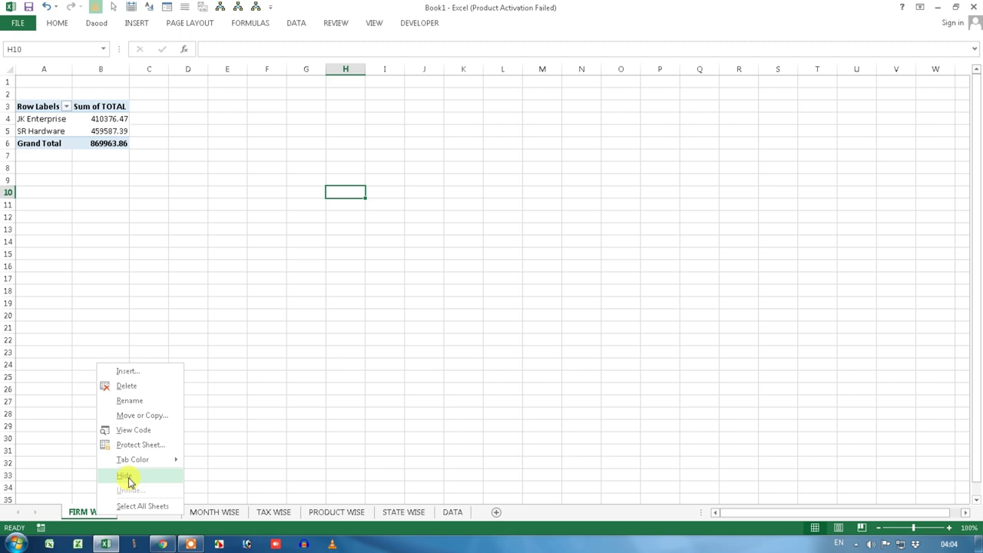
{"action": "left_click", "coordinate": [126, 477]}
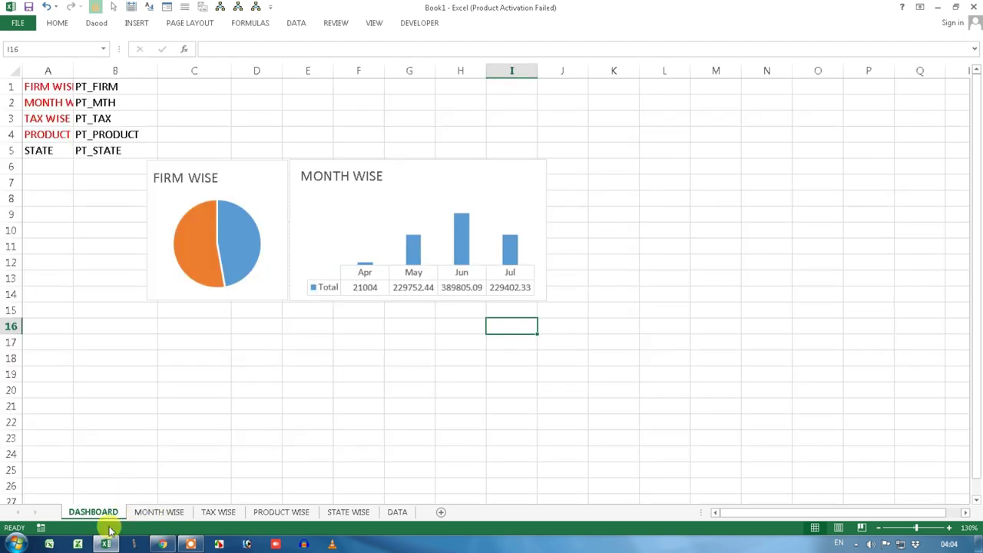
{"action": "left_click", "coordinate": [153, 516]}
{"action": "right_click", "coordinate": [154, 513]}
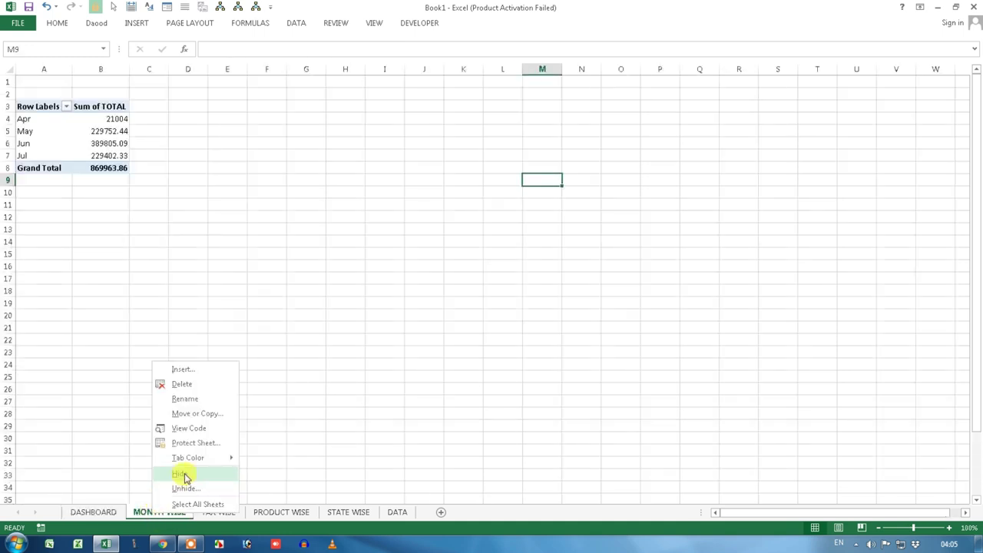
{"action": "left_click", "coordinate": [183, 475]}
{"action": "left_click", "coordinate": [503, 277]}
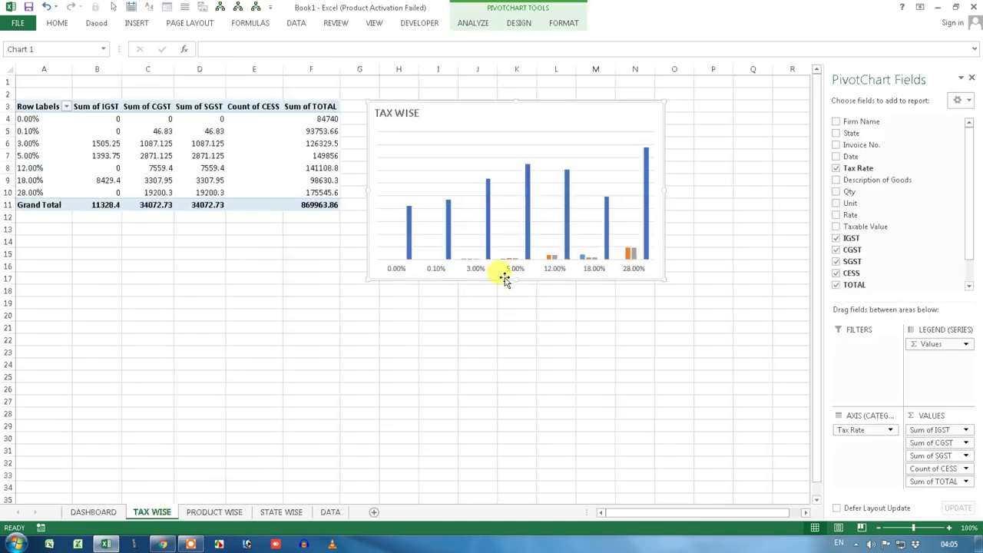
Cut the TAX WISE chart and paste it onto the dashboard near the other charts.
{"action": "key", "text": "ctrl+x"}
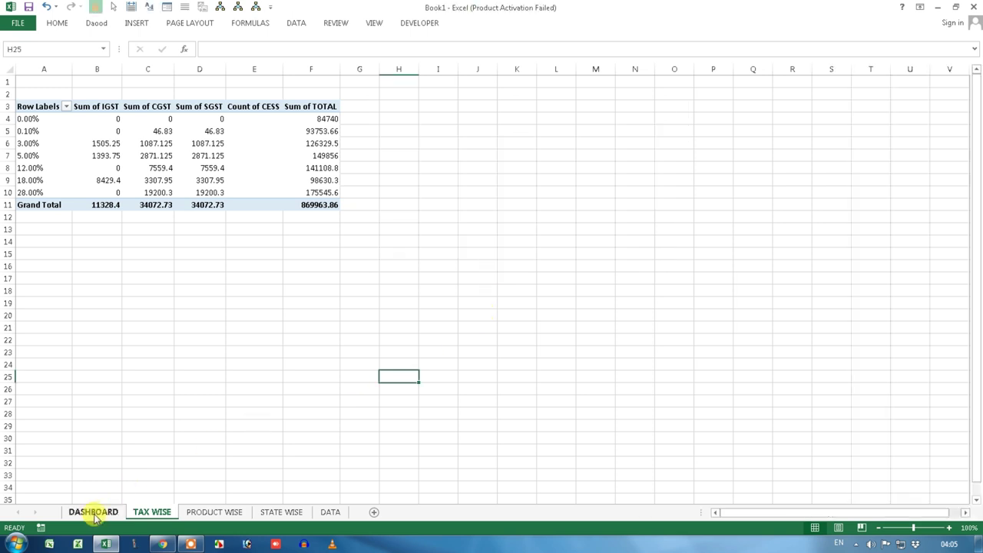
{"action": "left_click", "coordinate": [104, 515]}
{"action": "key", "text": "ctrl+v"}
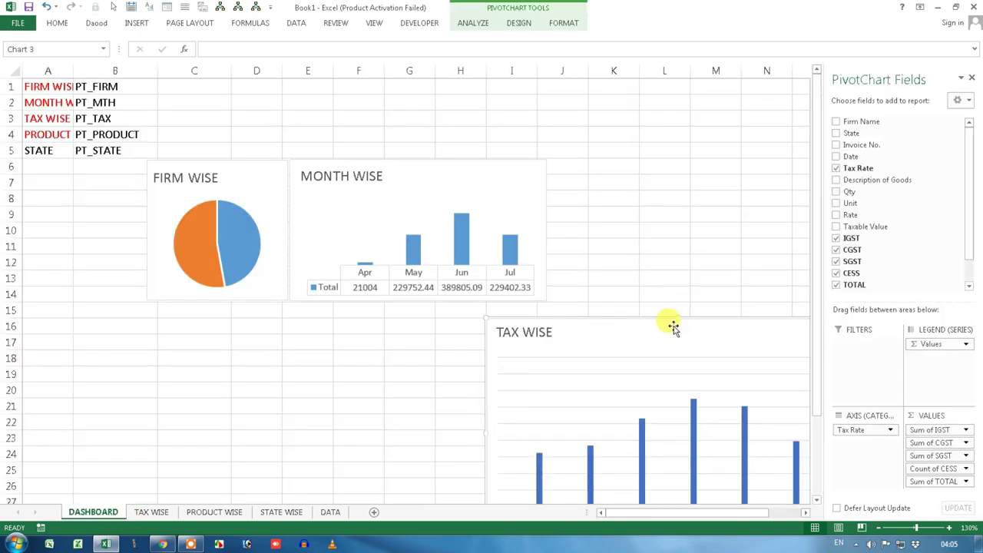
{"action": "mouse_move", "coordinate": [647, 320]}
{"action": "left_mouse_down"}
{"action": "mouse_move", "coordinate": [490, 193]}
{"action": "mouse_move", "coordinate": [545, 165]}
{"action": "left_mouse_up"}
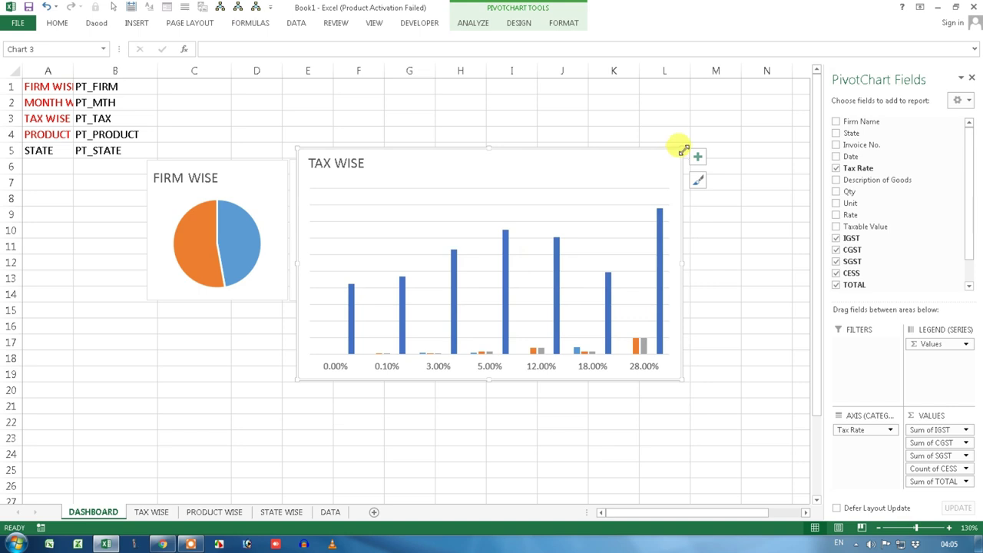
Resize the TAX WISE chart and stretch it beneath the FIRM WISE and MONTH WISE charts.
{"action": "left_click_drag", "start_coordinate": [683, 150], "coordinate": [644, 277]}
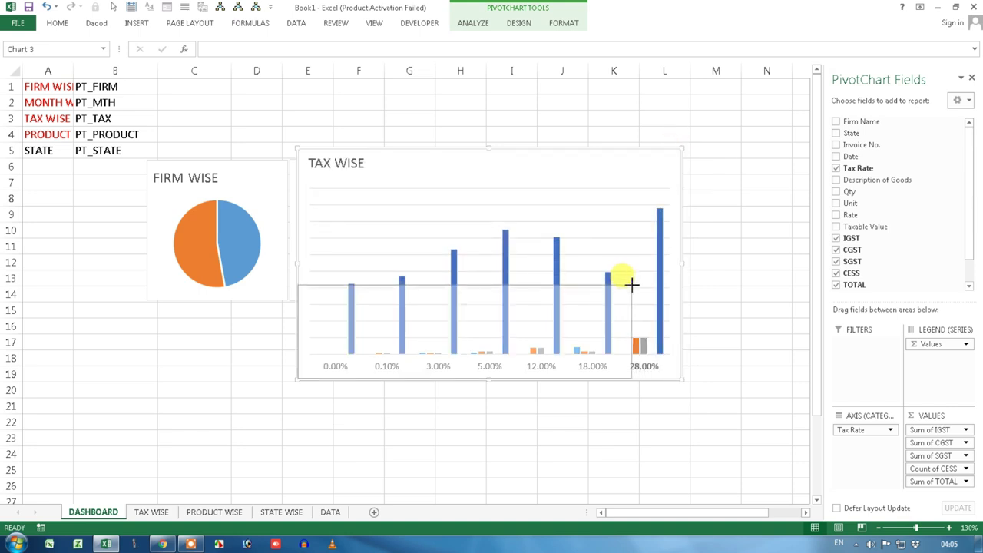
{"action": "left_click_drag", "start_coordinate": [643, 276], "coordinate": [645, 277]}
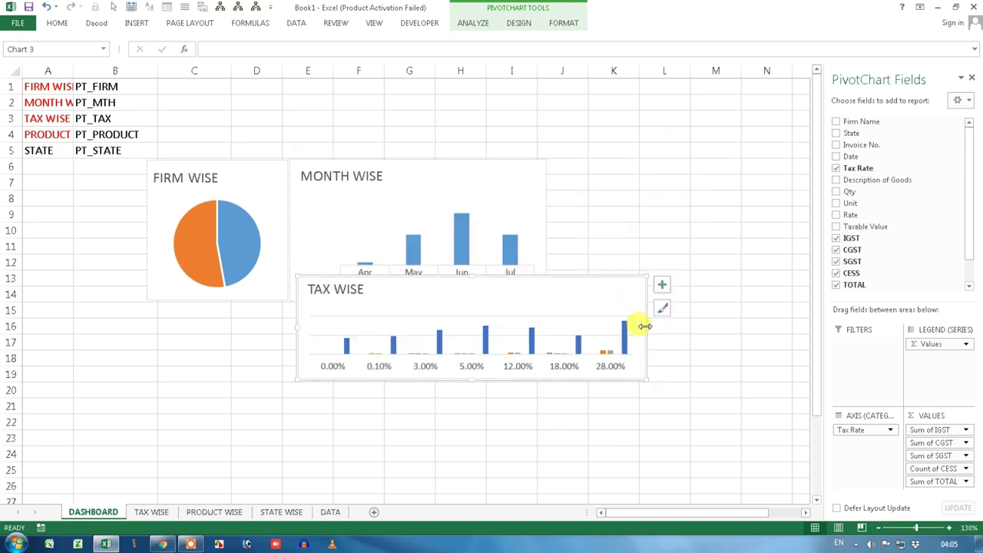
{"action": "left_click_drag", "start_coordinate": [636, 329], "coordinate": [610, 329]}
{"action": "left_click_drag", "start_coordinate": [542, 281], "coordinate": [390, 310]}
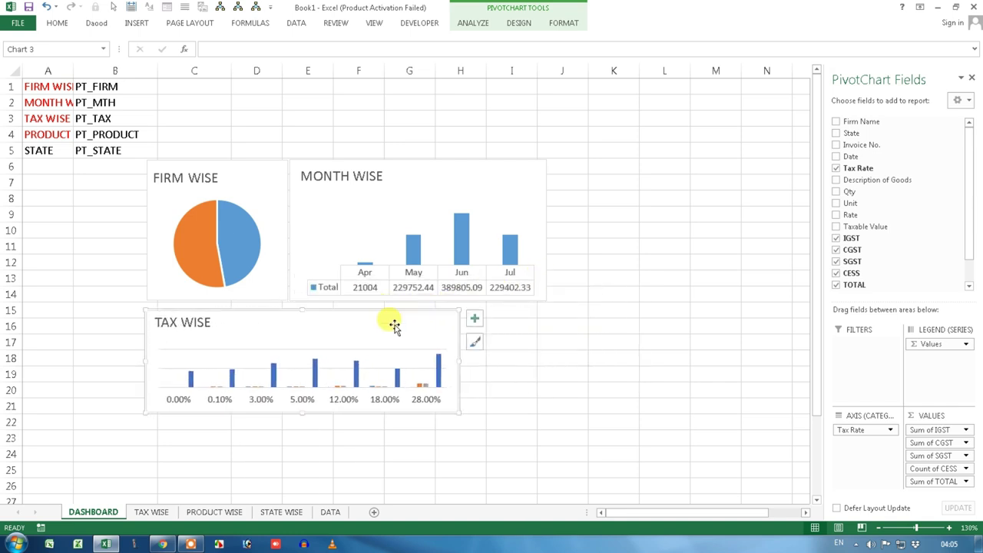
{"action": "left_click_drag", "start_coordinate": [456, 412], "coordinate": [681, 443]}
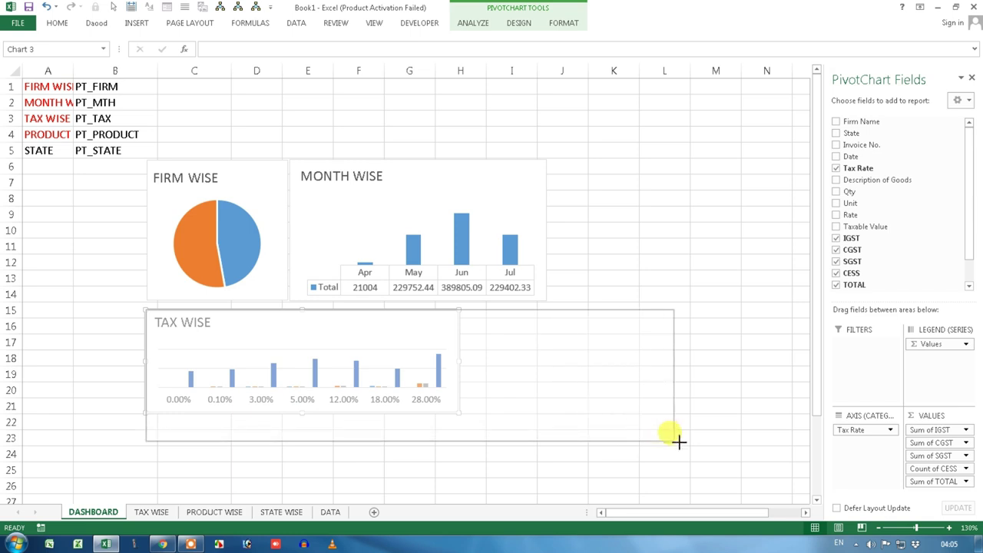
{"action": "left_click", "coordinate": [673, 230]}
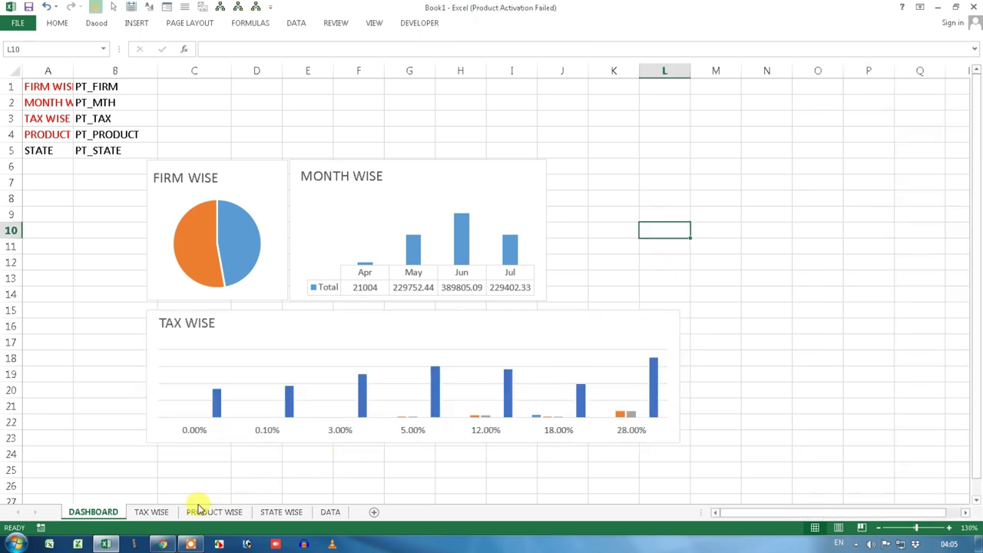
{"action": "left_click", "coordinate": [165, 516]}
Hide the TAX WISE sheet, then cut the PRODUCT WISE pie and paste it on DASHBOARD.
{"action": "right_click", "coordinate": [164, 513]}
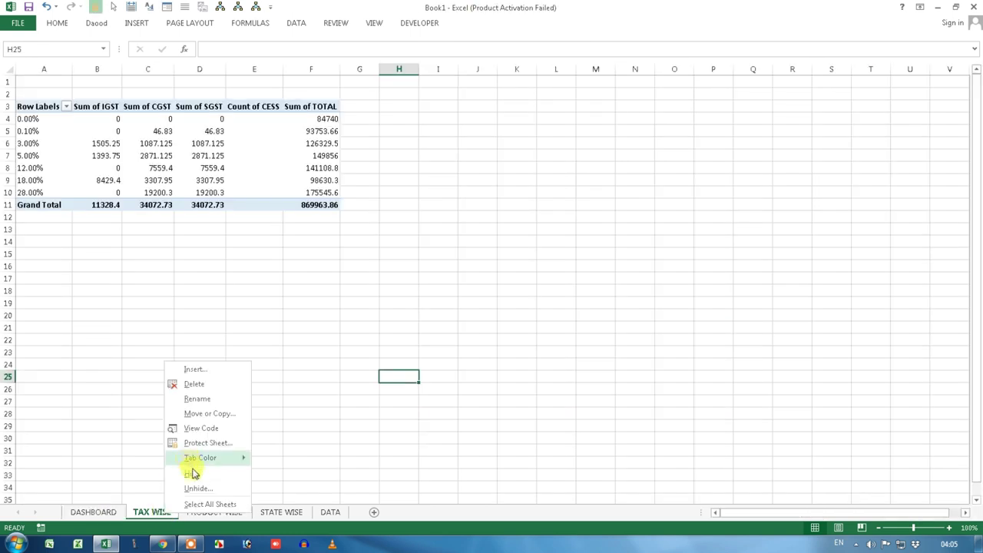
{"action": "left_click", "coordinate": [192, 476]}
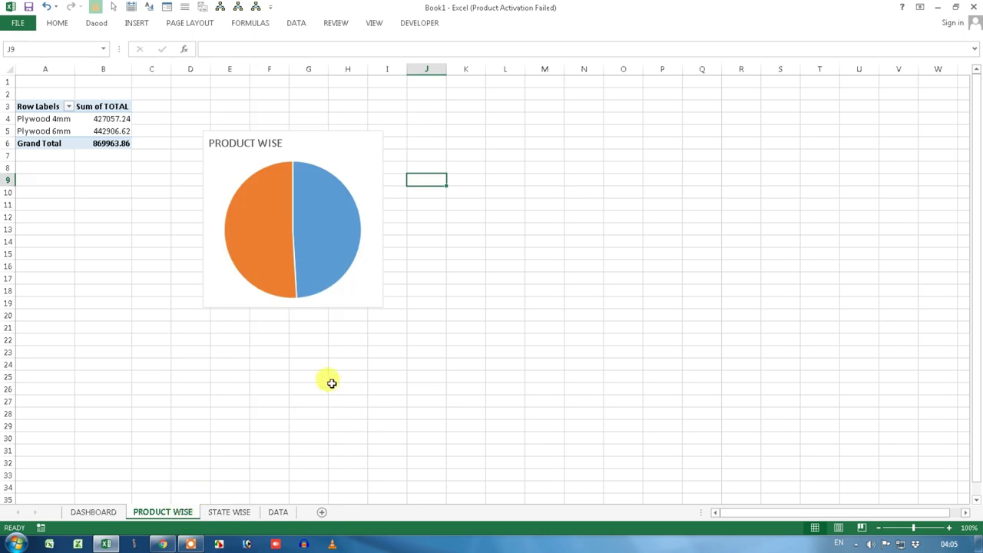
{"action": "left_click", "coordinate": [370, 302]}
{"action": "key", "text": "Escape"}
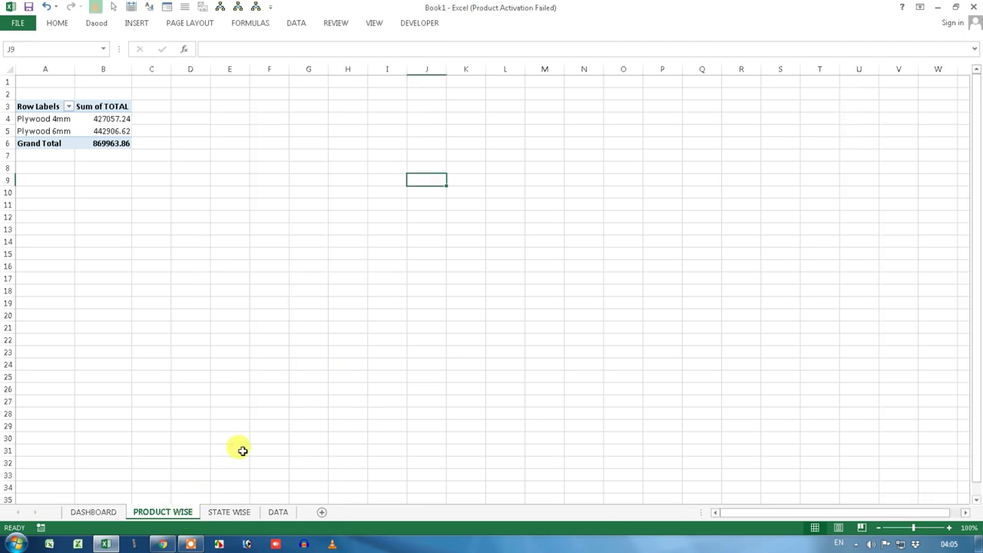
{"action": "left_click", "coordinate": [114, 511]}
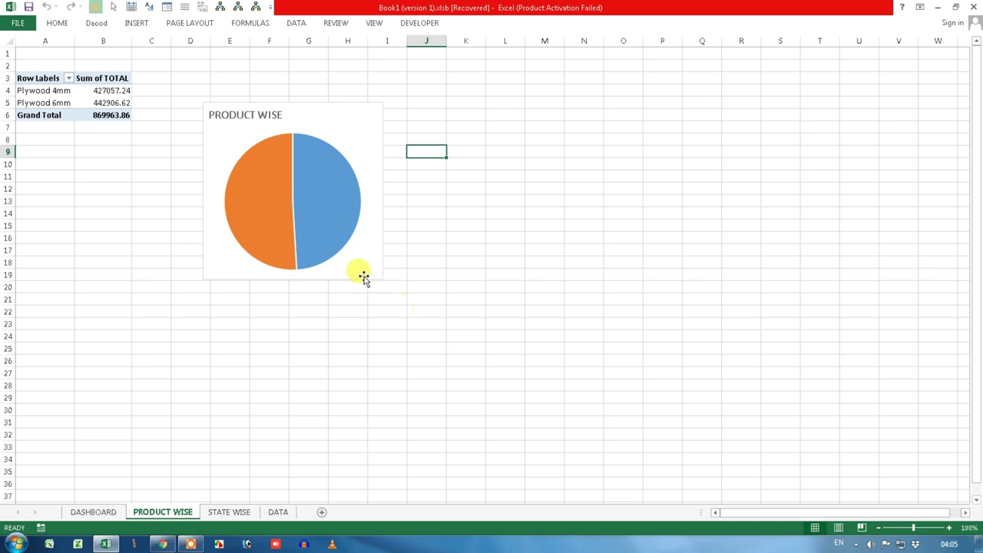
{"action": "left_click", "coordinate": [363, 278]}
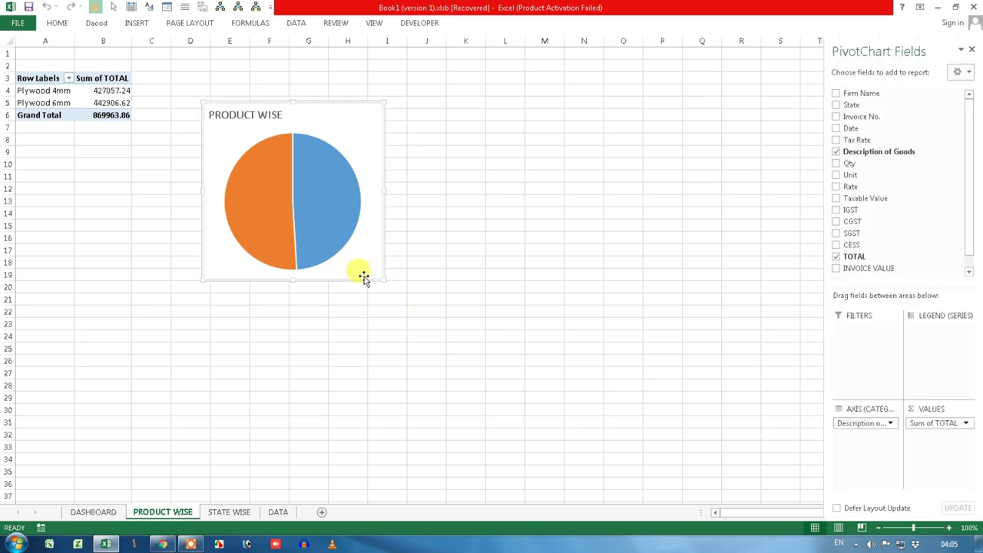
{"action": "key", "text": "Delete"}
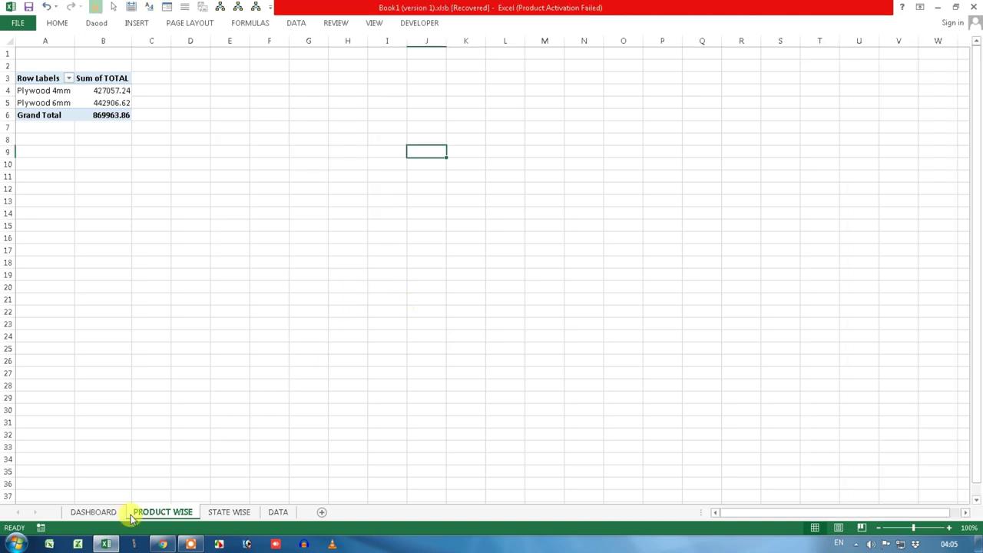
{"action": "left_click", "coordinate": [100, 515]}
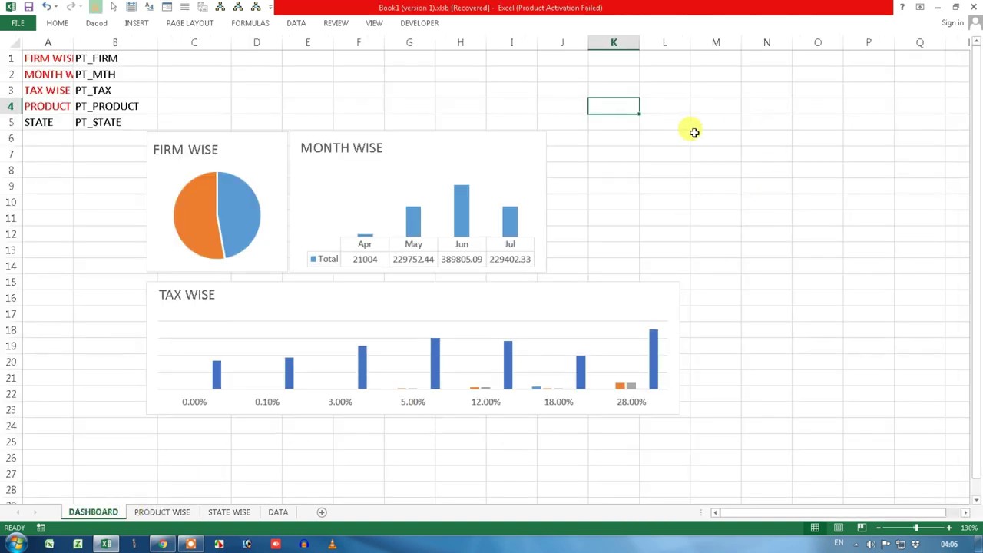
{"action": "key", "text": "ctrl+v"}
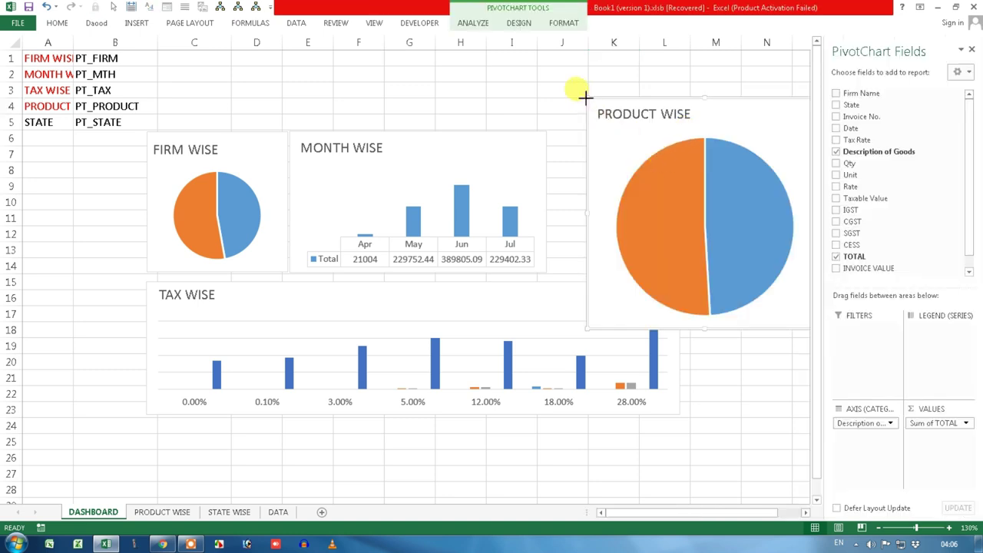
Shrink the PRODUCT WISE pie and fit it beside MONTH WISE at matching height.
{"action": "left_click_drag", "start_coordinate": [586, 97], "coordinate": [673, 198]}
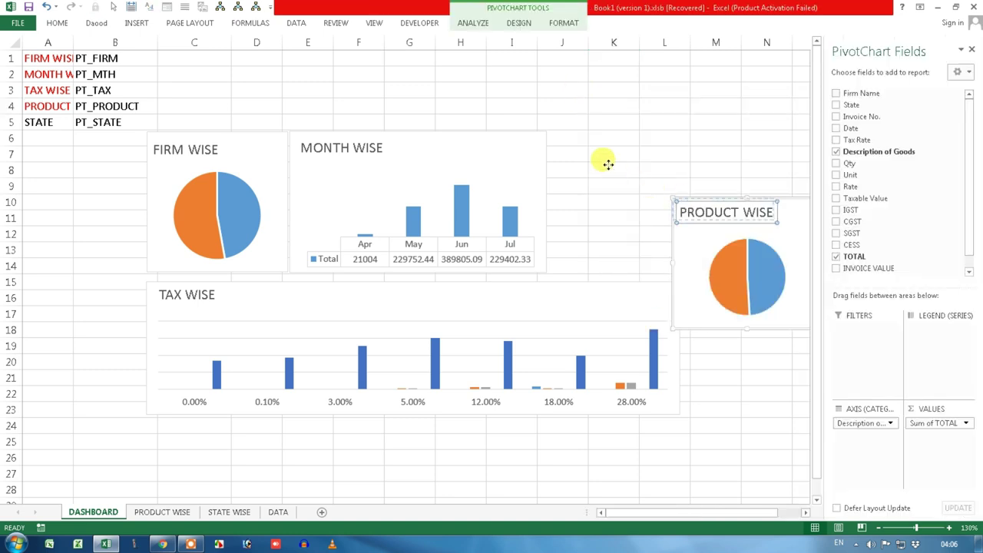
{"action": "left_click_drag", "start_coordinate": [692, 245], "coordinate": [548, 182]}
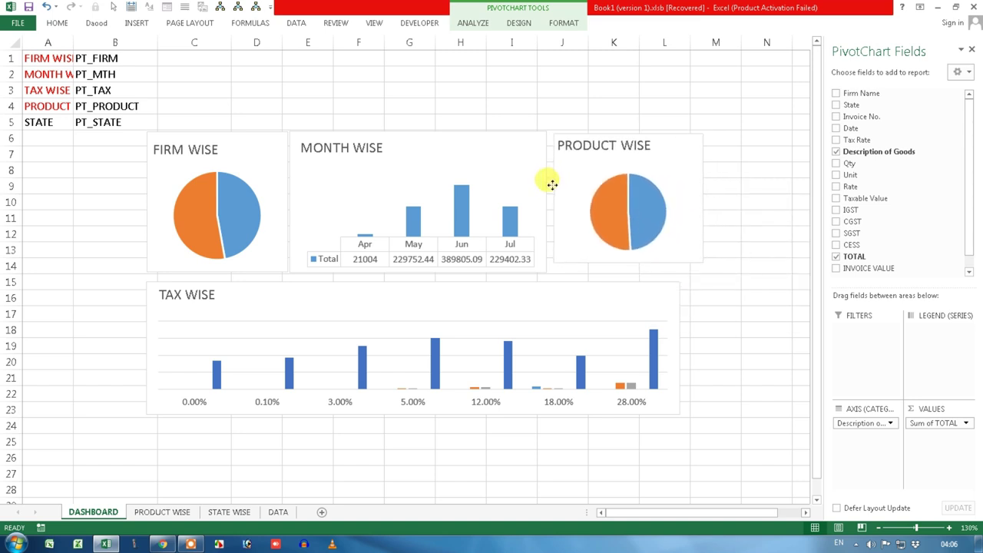
{"action": "left_click_drag", "start_coordinate": [699, 261], "coordinate": [681, 248]}
{"action": "left_click_drag", "start_coordinate": [615, 247], "coordinate": [617, 274]}
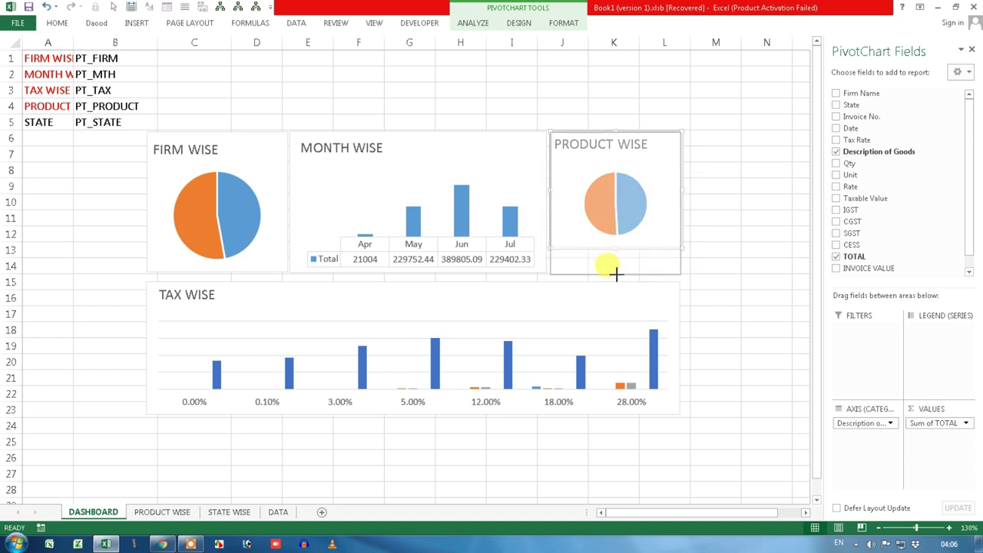
{"action": "left_click", "coordinate": [714, 248]}
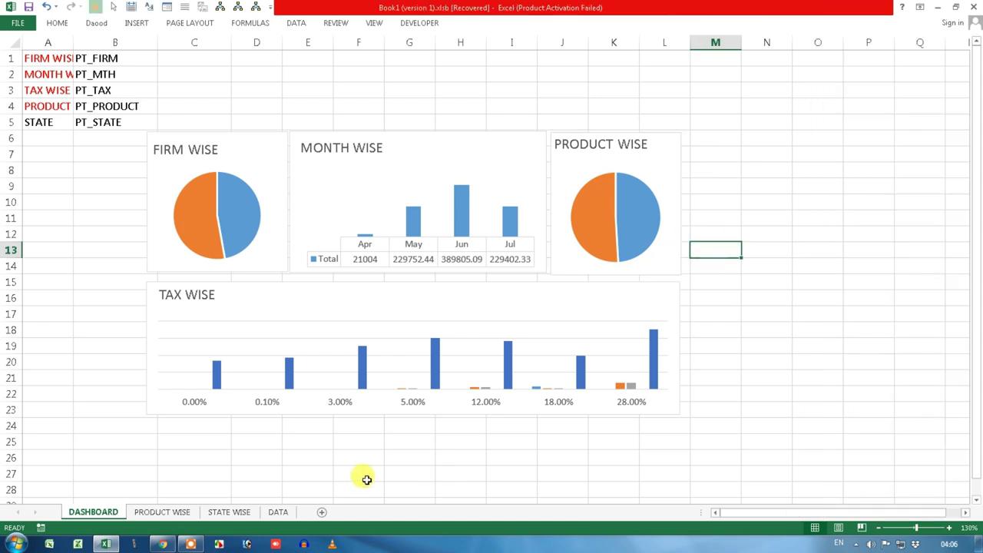
{"action": "left_click", "coordinate": [163, 511]}
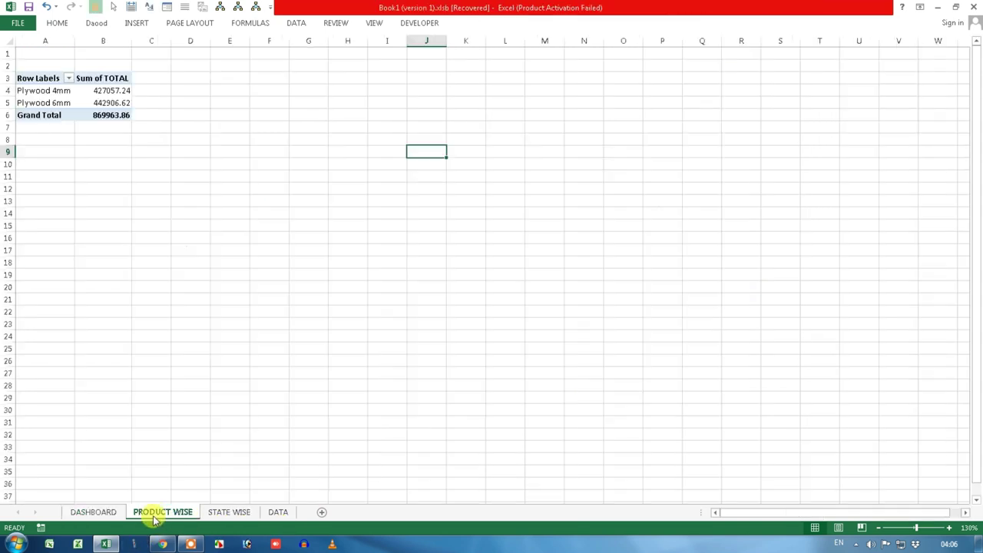
Hide the PRODUCT WISE sheet and move the STATE WISE chart onto the dashboard.
{"action": "right_click", "coordinate": [167, 510]}
{"action": "left_click", "coordinate": [190, 473]}
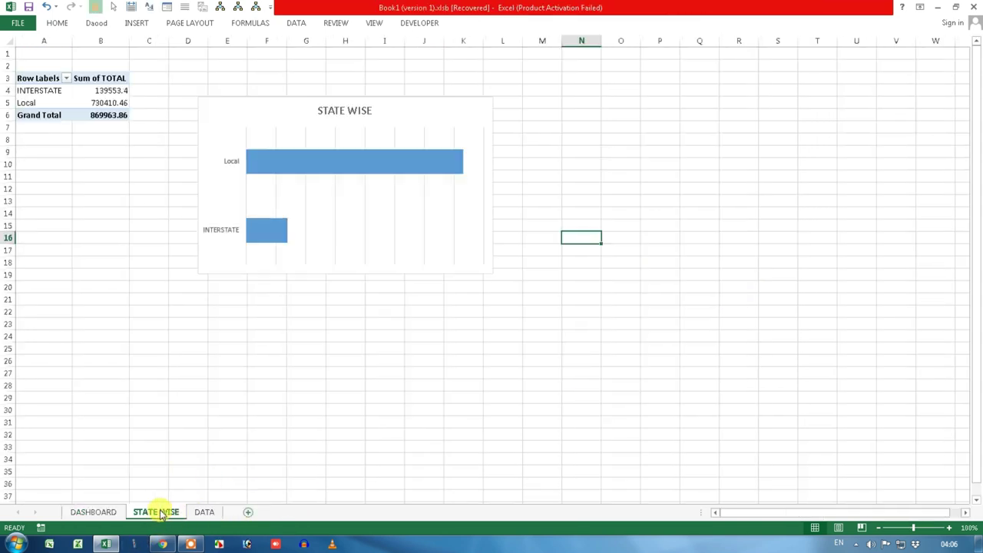
{"action": "left_click", "coordinate": [368, 259]}
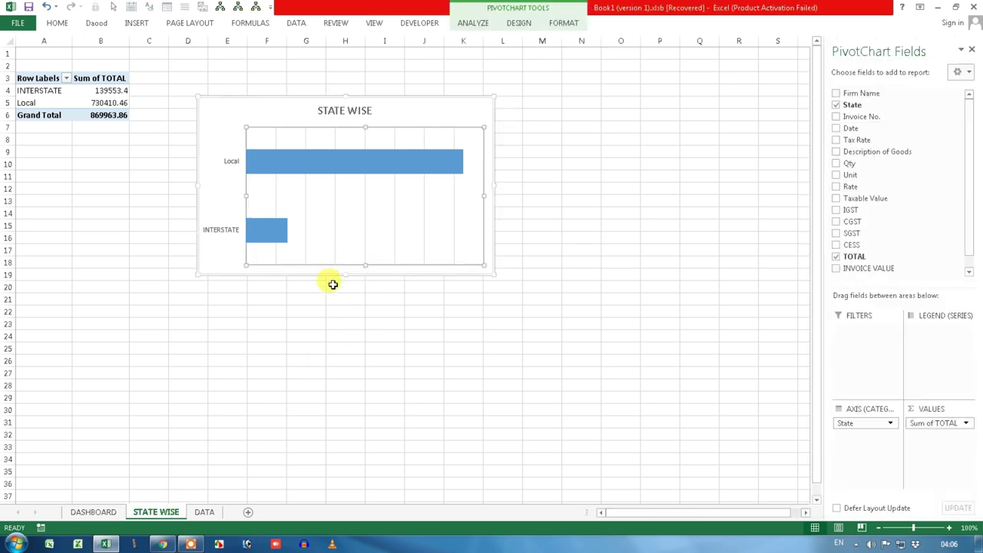
{"action": "left_click", "coordinate": [439, 277]}
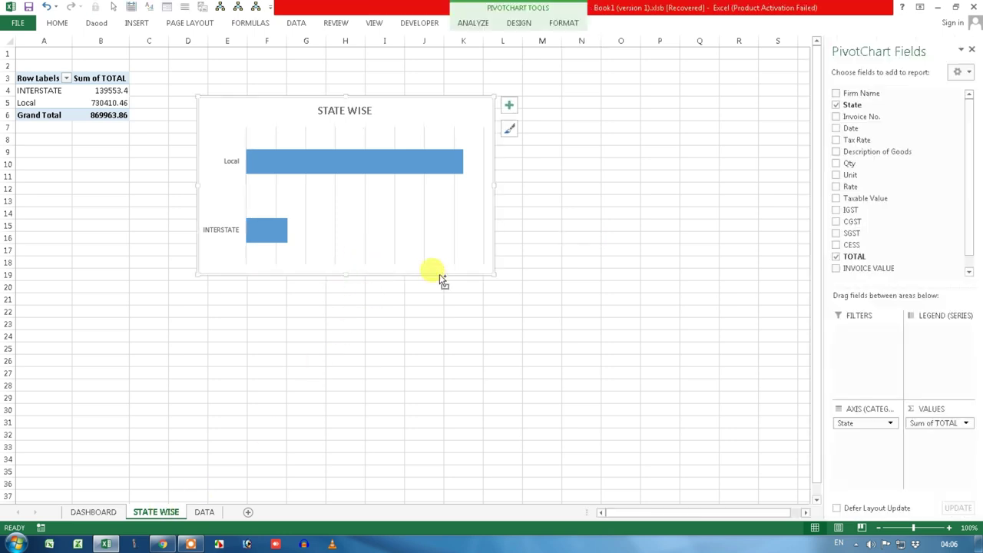
{"action": "key", "text": "Delete"}
{"action": "left_click", "coordinate": [112, 511]}
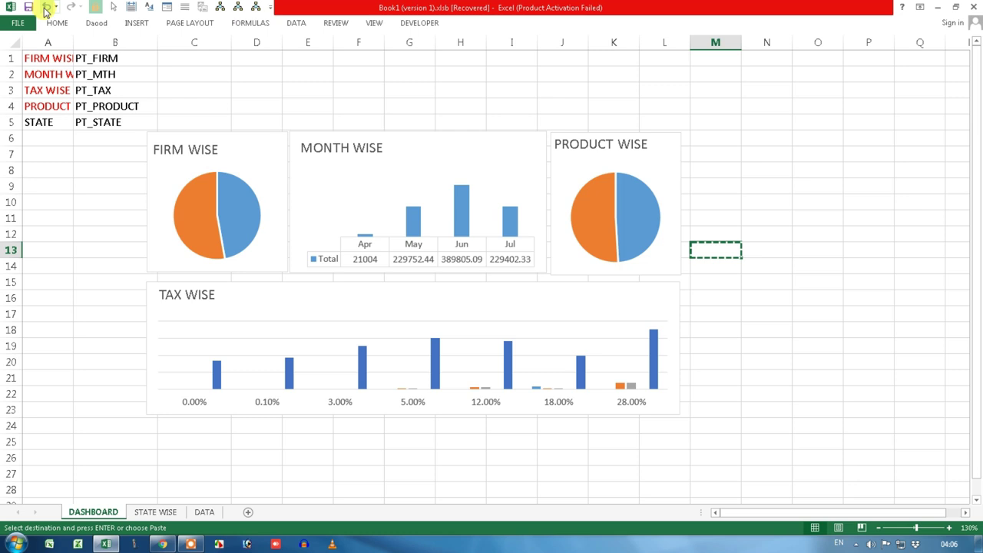
{"action": "left_click", "coordinate": [46, 8]}
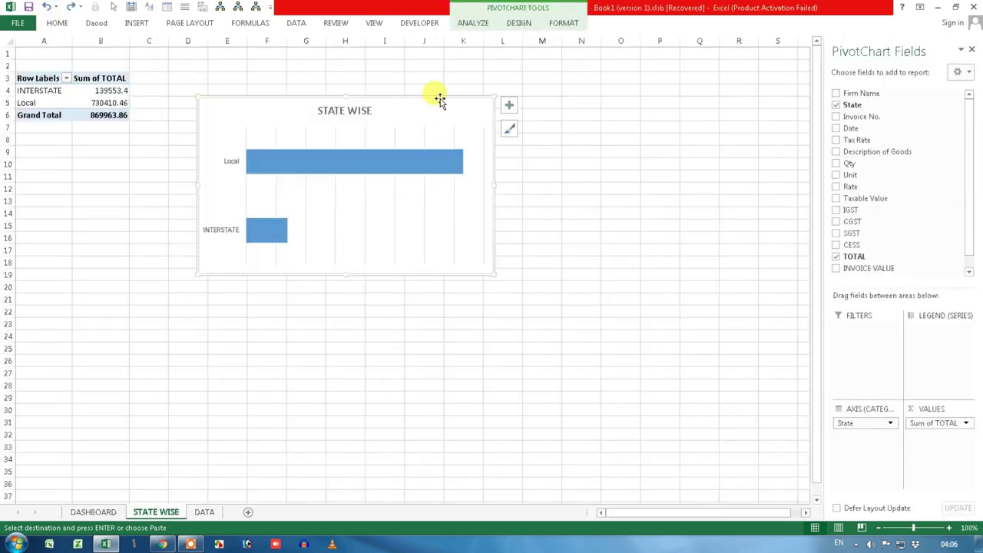
{"action": "key", "text": "Delete"}
{"action": "left_click", "coordinate": [119, 512]}
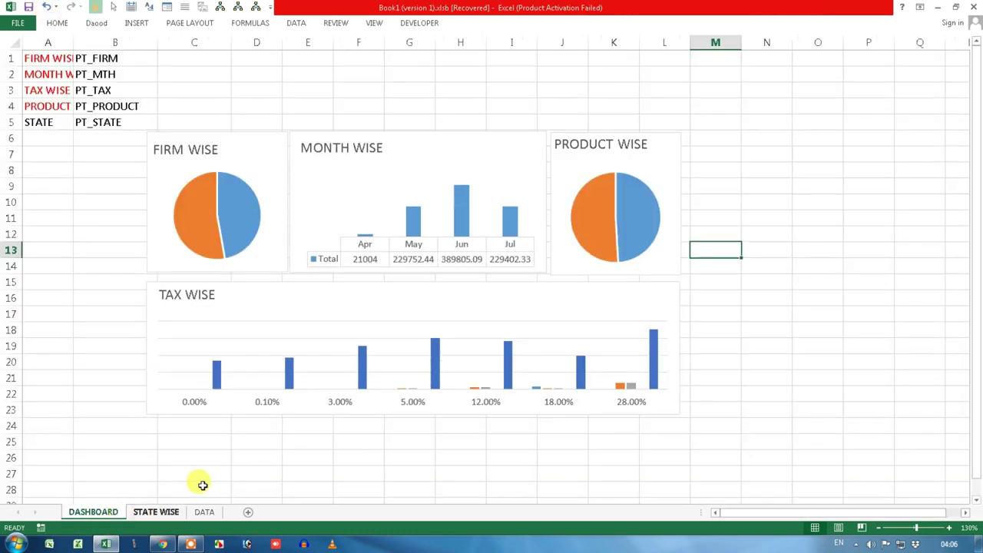
{"action": "key", "text": "ctrl+v"}
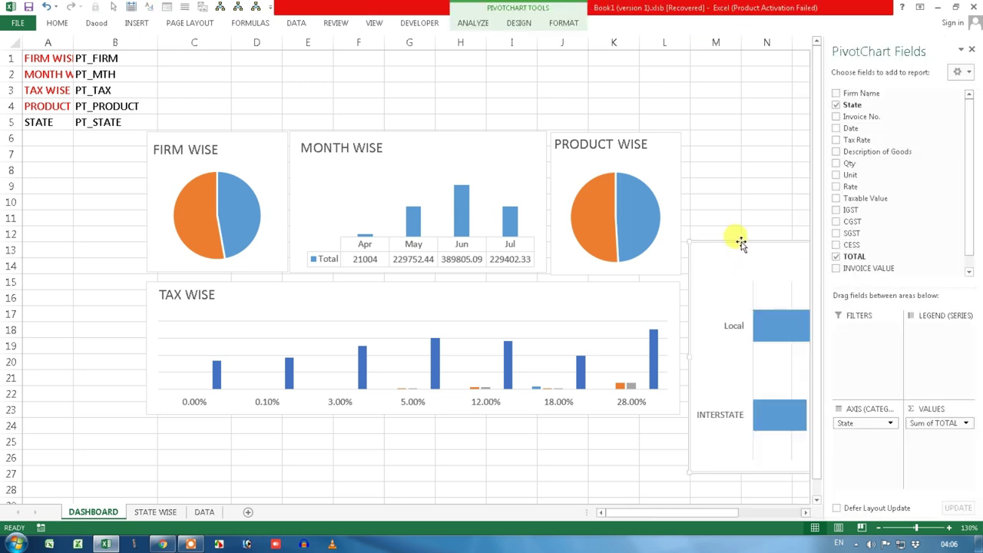
Shrink the STATE WISE chart, close the field list, and move it clear of PRODUCT WISE.
{"action": "left_click_drag", "start_coordinate": [739, 246], "coordinate": [338, 98]}
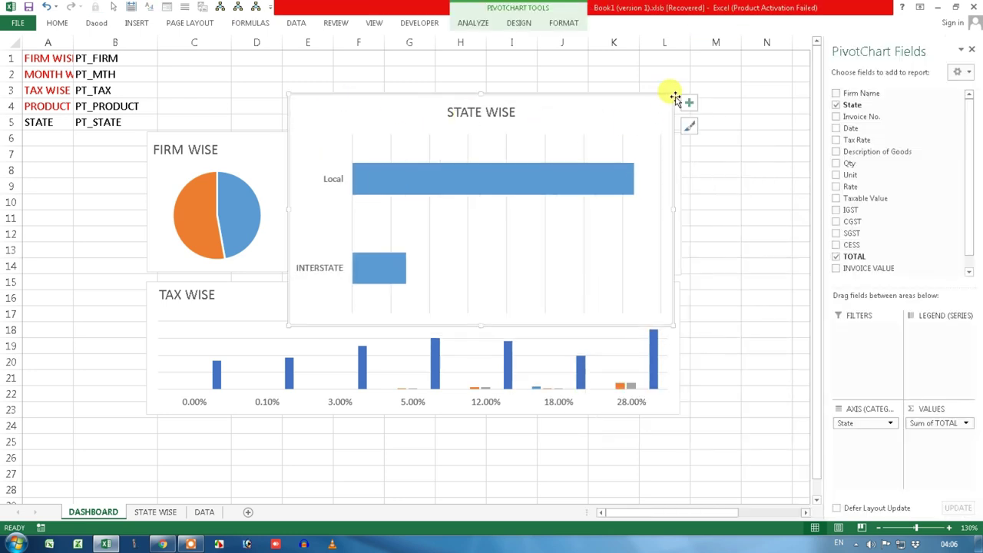
{"action": "left_click_drag", "start_coordinate": [671, 94], "coordinate": [476, 175]}
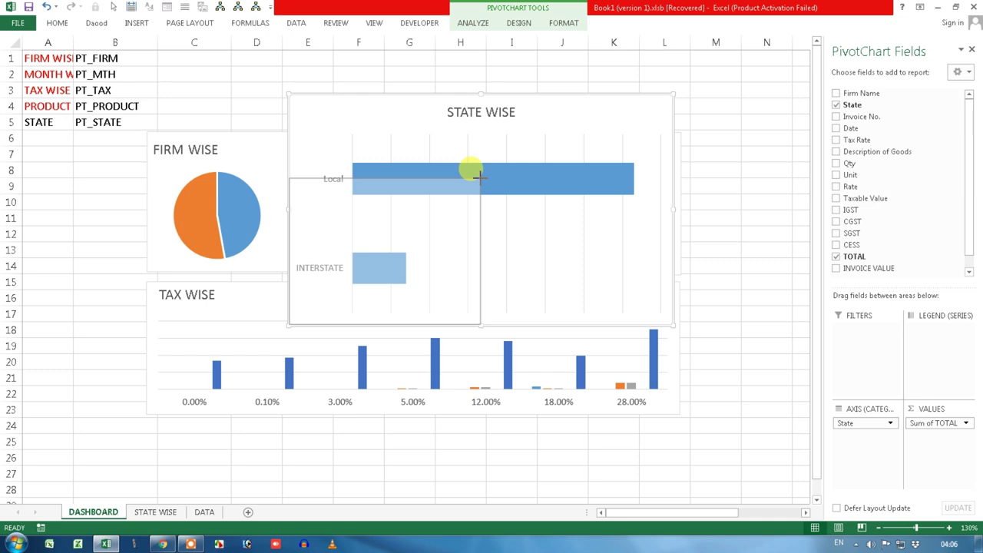
{"action": "left_click_drag", "start_coordinate": [477, 236], "coordinate": [742, 165]}
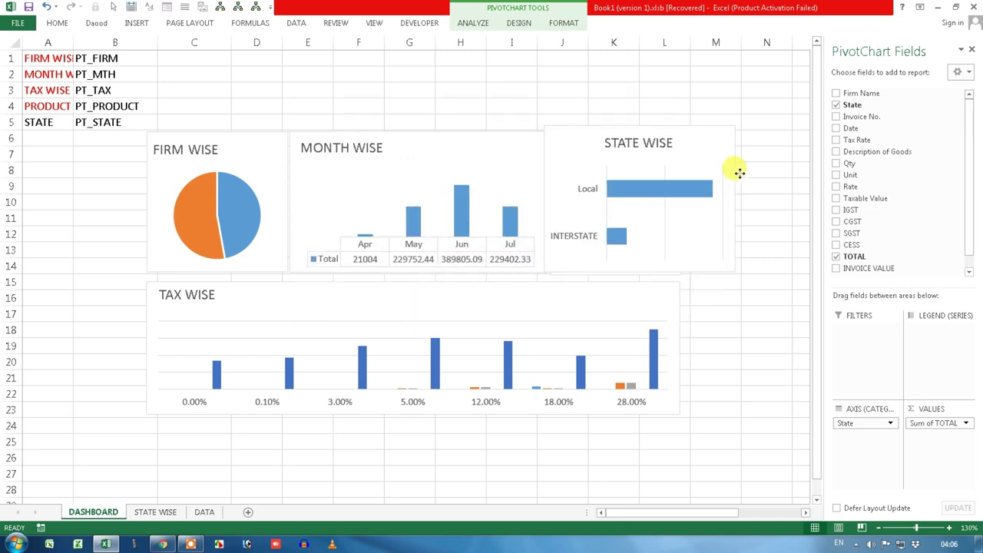
{"action": "left_click", "coordinate": [972, 50]}
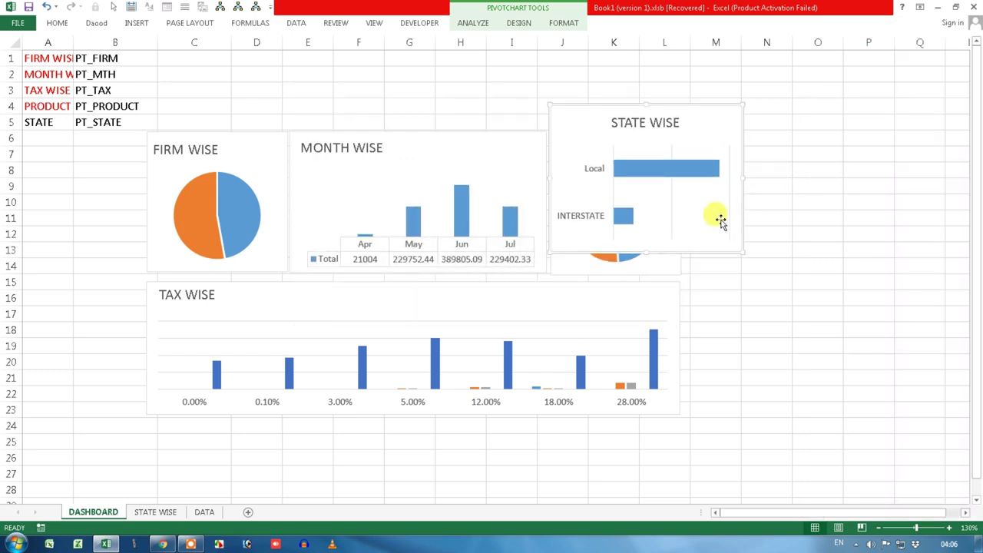
{"action": "left_click_drag", "start_coordinate": [740, 214], "coordinate": [894, 281]}
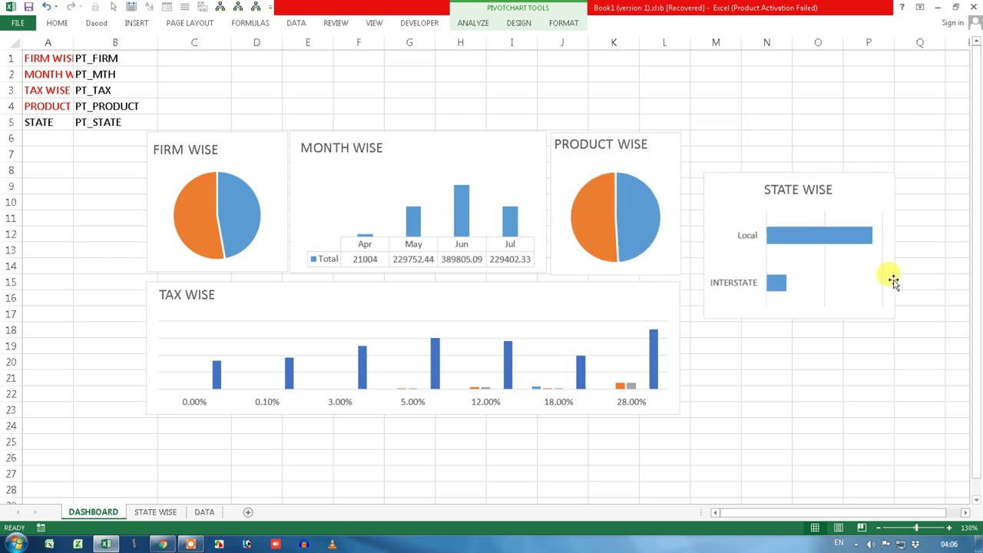
{"action": "left_click_drag", "start_coordinate": [895, 171], "coordinate": [842, 203]}
Place STATE WISE below PRODUCT WISE, widen TAX WISE up to it, and make STATE WISE taller.
{"action": "left_click", "coordinate": [659, 312]}
{"action": "left_click_drag", "start_coordinate": [679, 344], "coordinate": [498, 360]}
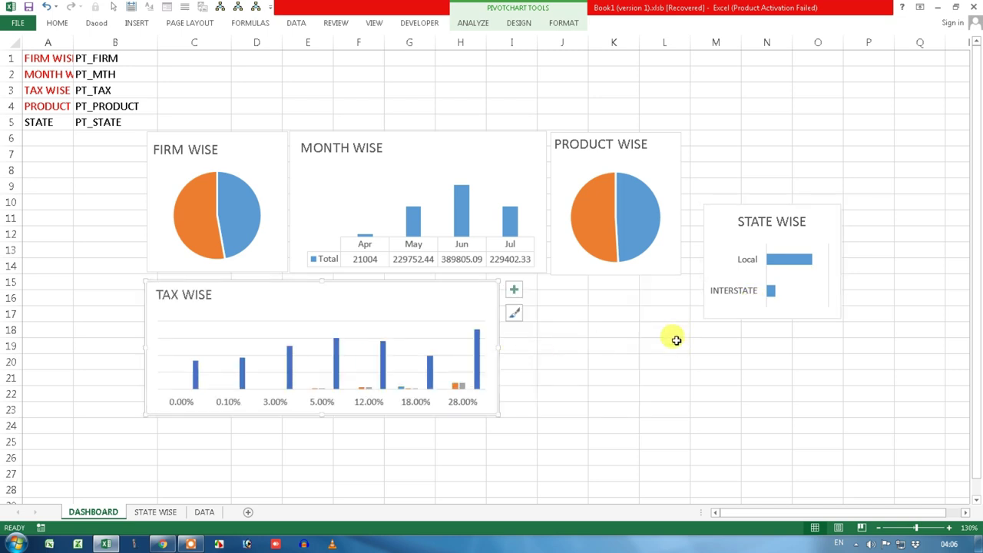
{"action": "left_click", "coordinate": [734, 317]}
{"action": "left_click", "coordinate": [733, 317]}
{"action": "left_click_drag", "start_coordinate": [727, 323], "coordinate": [572, 397]}
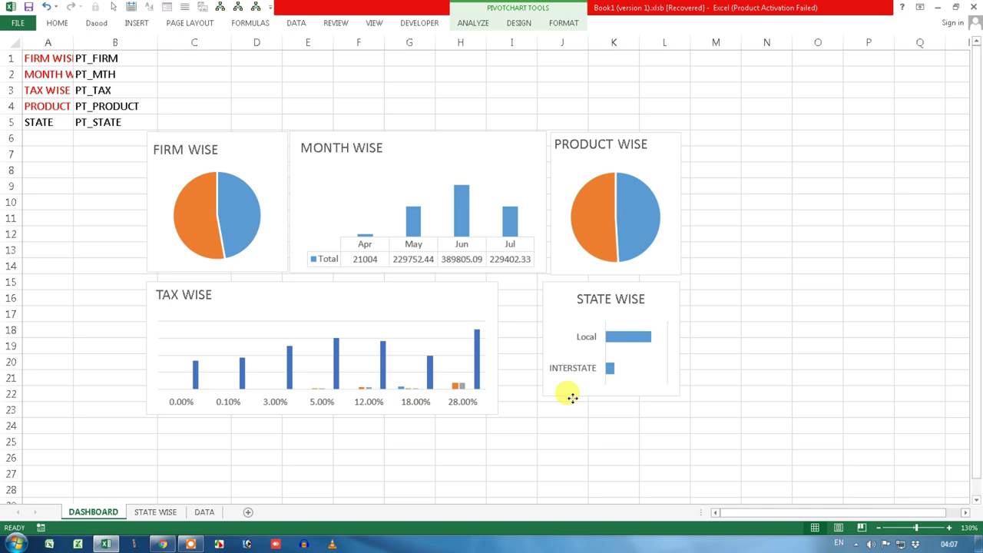
{"action": "left_click", "coordinate": [487, 351]}
{"action": "left_click_drag", "start_coordinate": [497, 346], "coordinate": [541, 352]}
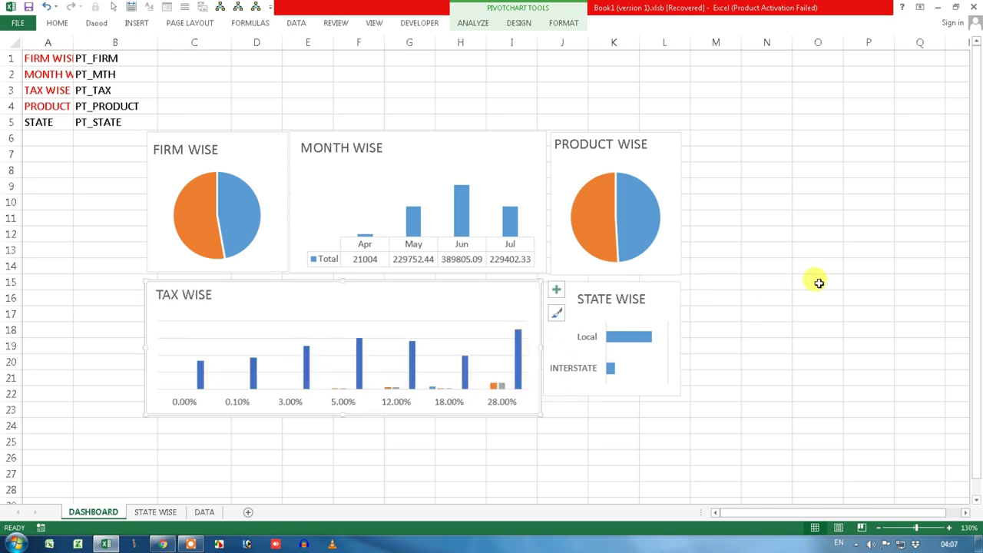
{"action": "left_click", "coordinate": [816, 282]}
{"action": "left_click", "coordinate": [595, 398]}
{"action": "left_click_drag", "start_coordinate": [607, 393], "coordinate": [609, 416]}
{"action": "left_click", "coordinate": [817, 282]}
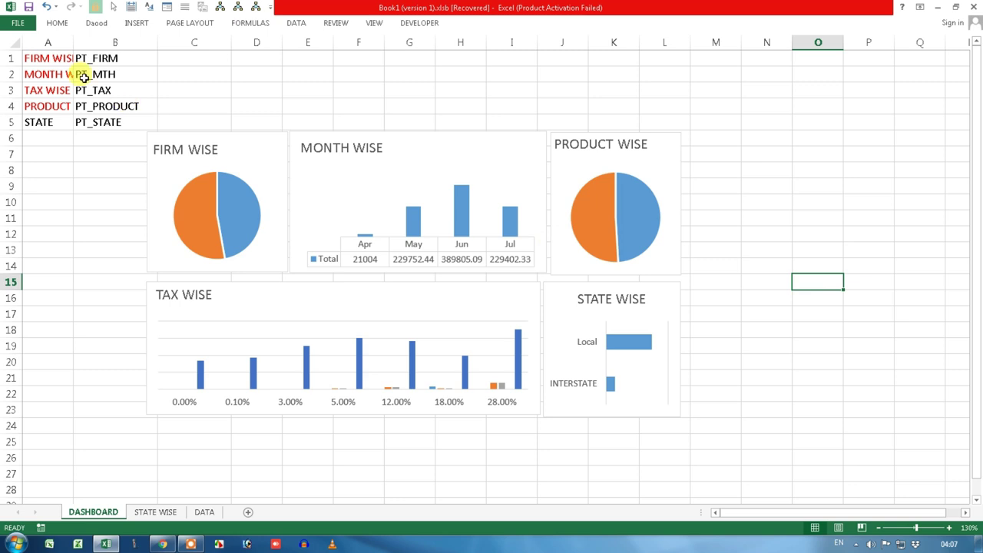
Select the chart-name list in A1:B5.
{"action": "left_click_drag", "start_coordinate": [66, 57], "coordinate": [114, 120]}
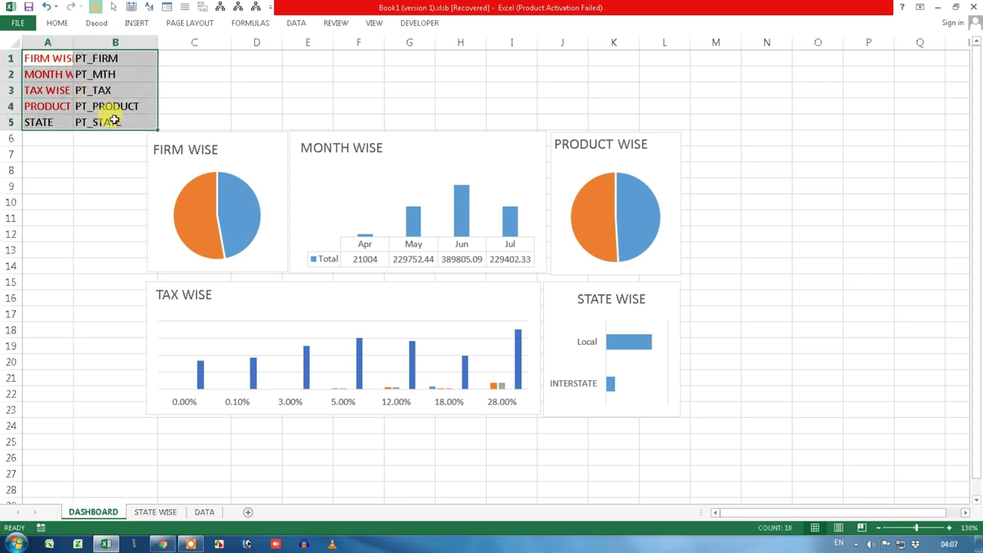
Clear the name list, delete rows 1–3, and insert one blank row above the charts.
{"action": "key", "text": "Delete"}
{"action": "left_click", "coordinate": [258, 105]}
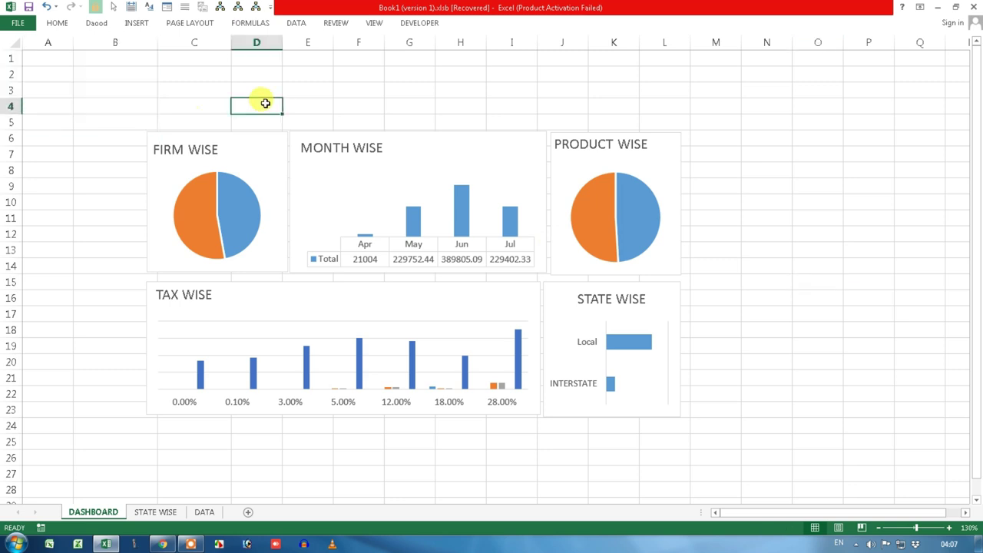
{"action": "left_click_drag", "start_coordinate": [11, 59], "coordinate": [11, 92]}
{"action": "right_click", "coordinate": [11, 89]}
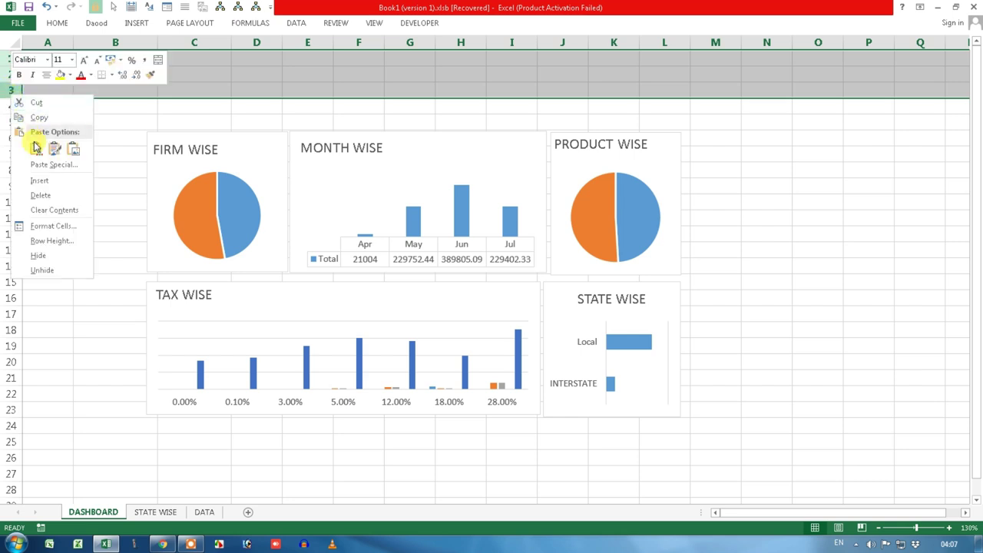
{"action": "left_click", "coordinate": [41, 196]}
{"action": "left_click", "coordinate": [66, 171]}
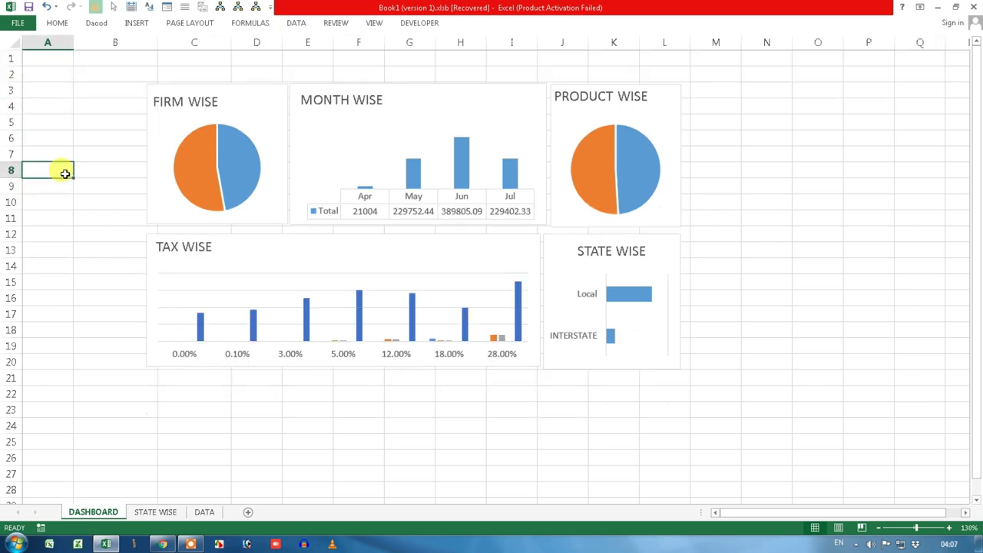
{"action": "right_click", "coordinate": [11, 58]}
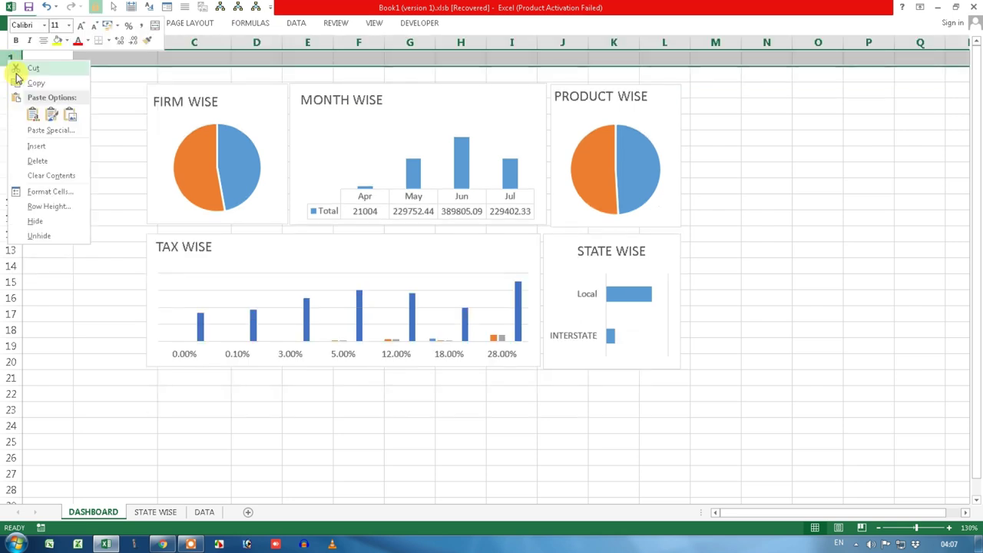
{"action": "left_click", "coordinate": [35, 146]}
{"action": "left_click", "coordinate": [108, 169]}
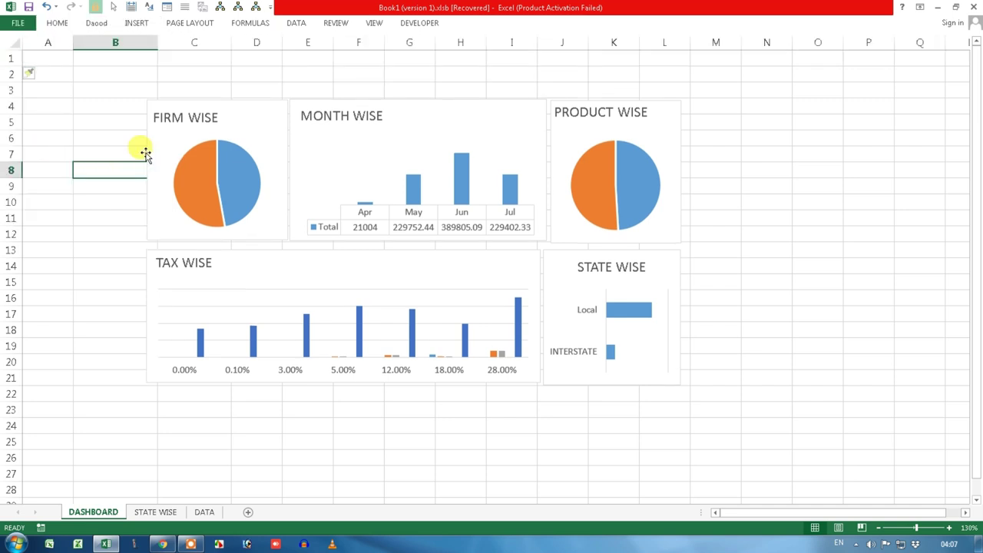
Turn on the formula bar and select the FIRM WISE chart.
{"action": "left_click", "coordinate": [374, 22]}
{"action": "left_click", "coordinate": [176, 40]}
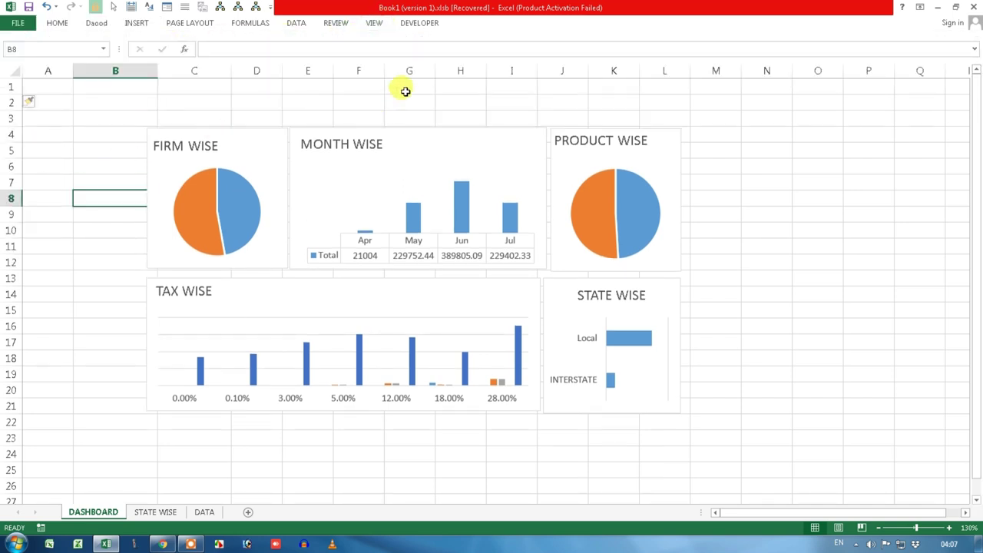
{"action": "left_click", "coordinate": [248, 147]}
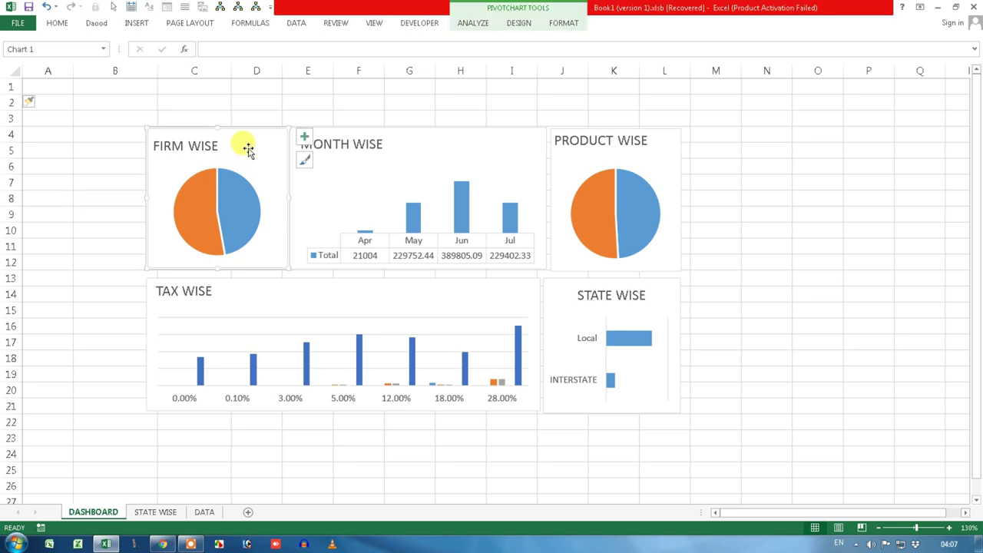
{"action": "left_click", "coordinate": [480, 24]}
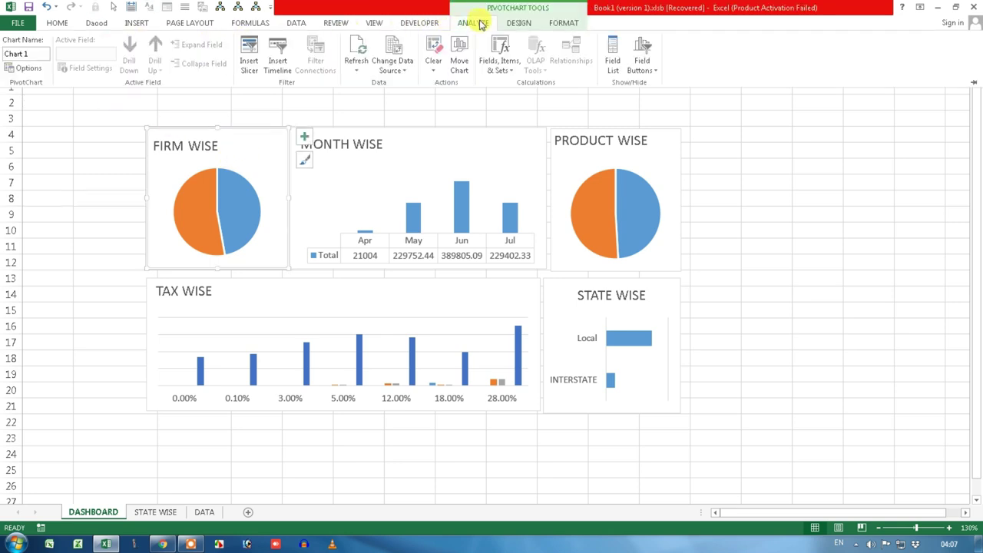
Insert five slicers, including Firm Name, Date and Description of Goods, for the pivot chart.
{"action": "left_click", "coordinate": [249, 62]}
{"action": "mouse_move", "coordinate": [550, 201]}
{"action": "left_mouse_down"}
{"action": "mouse_move", "coordinate": [769, 149]}
{"action": "mouse_move", "coordinate": [753, 178]}
{"action": "left_mouse_up"}
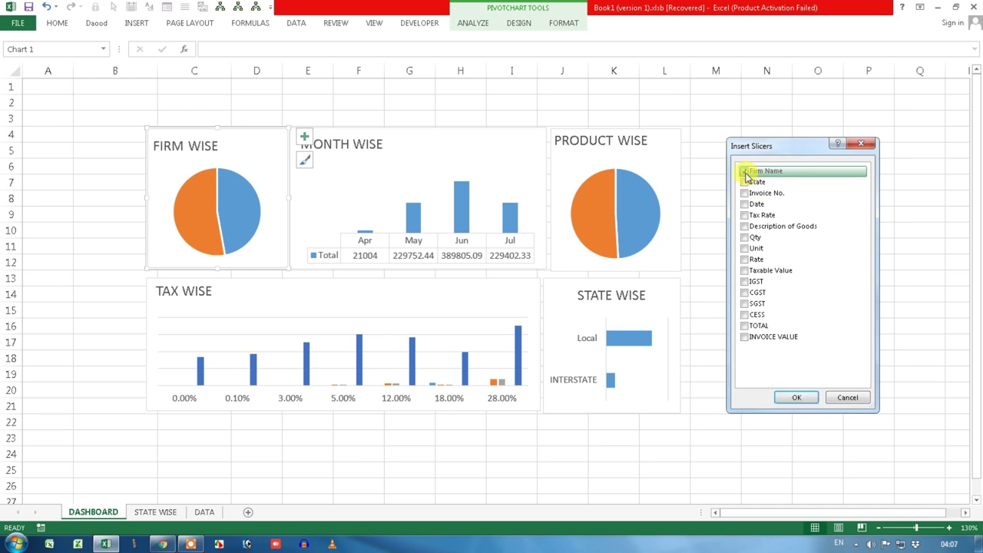
{"action": "left_click", "coordinate": [745, 187]}
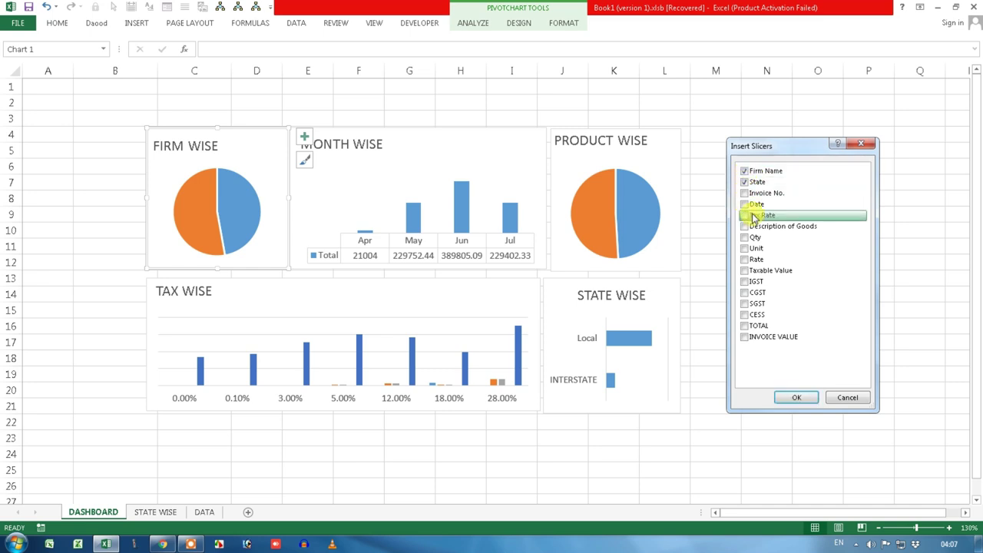
{"action": "left_click", "coordinate": [744, 205]}
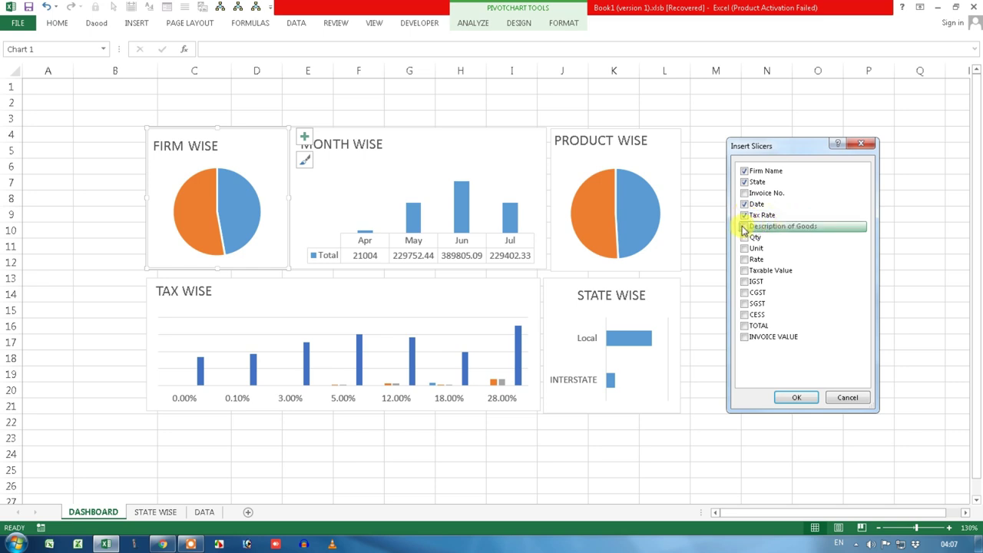
{"action": "left_click", "coordinate": [745, 227]}
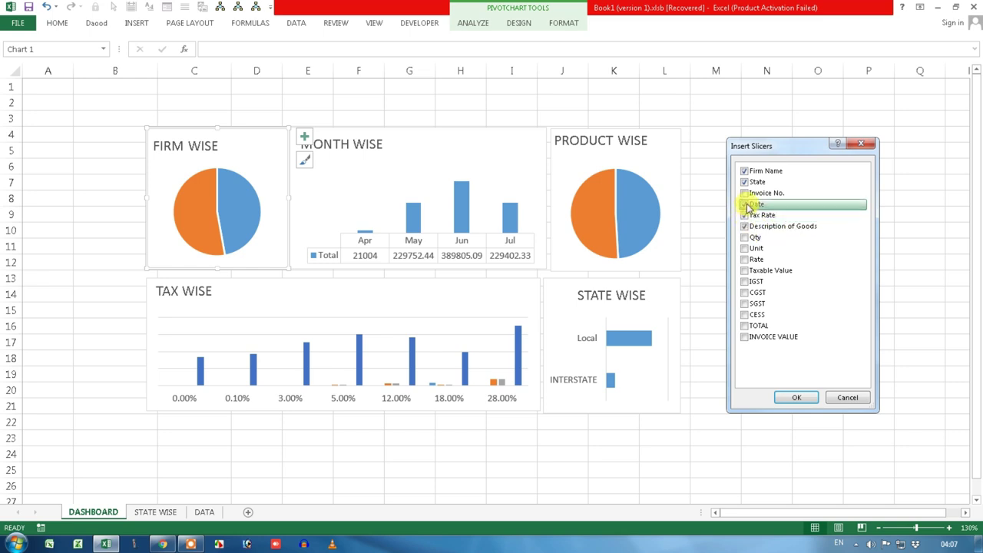
{"action": "left_click", "coordinate": [791, 394]}
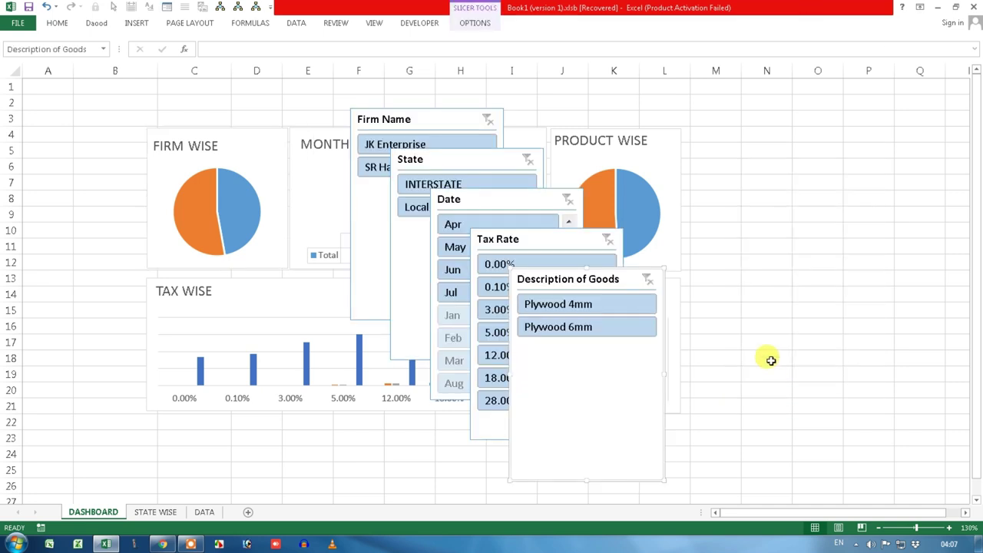
Move the Description of Goods slicer to the top-left and resize it to a narrow panel.
{"action": "left_click_drag", "start_coordinate": [617, 271], "coordinate": [132, 86]}
{"action": "left_click_drag", "start_coordinate": [178, 192], "coordinate": [132, 176]}
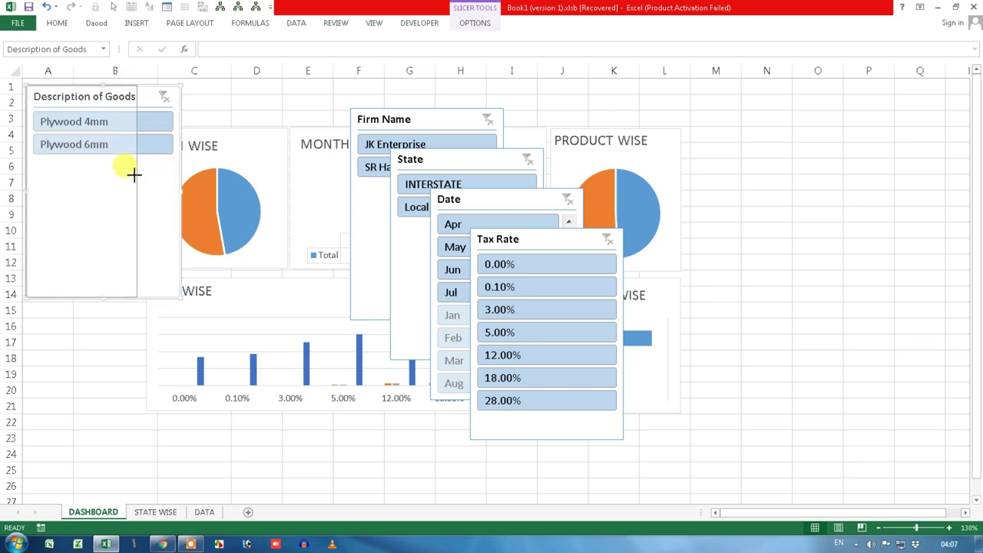
{"action": "left_click_drag", "start_coordinate": [79, 295], "coordinate": [85, 169]}
{"action": "left_click_drag", "start_coordinate": [133, 126], "coordinate": [138, 125]}
{"action": "left_click", "coordinate": [187, 116]}
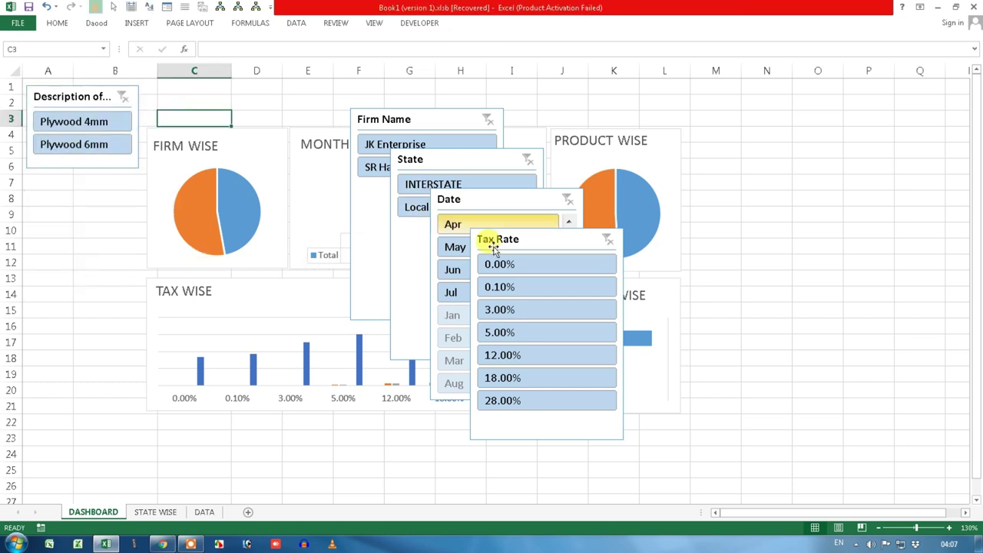
Shorten, narrow and place the Tax Rate slicer below Description of Goods.
{"action": "left_click", "coordinate": [553, 242]}
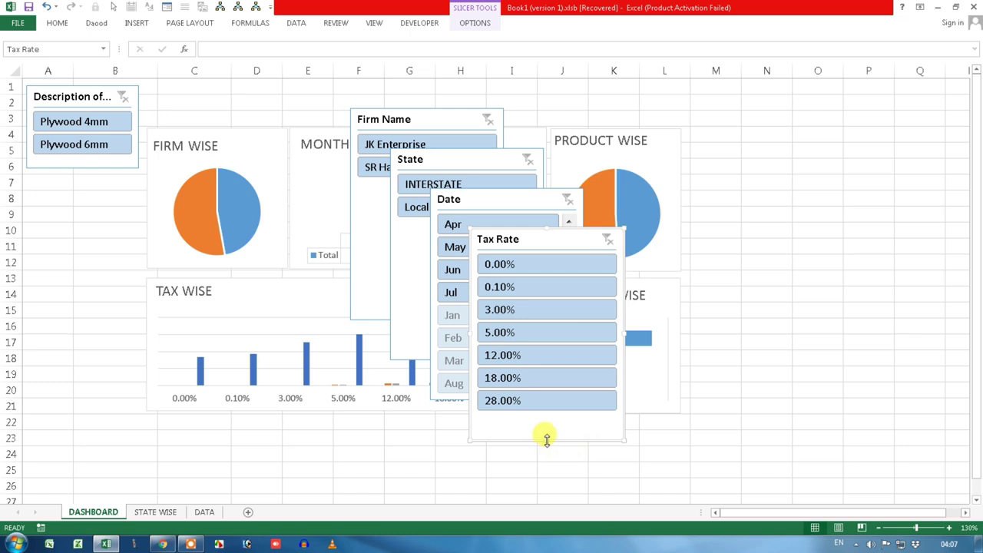
{"action": "left_click_drag", "start_coordinate": [547, 437], "coordinate": [540, 349]}
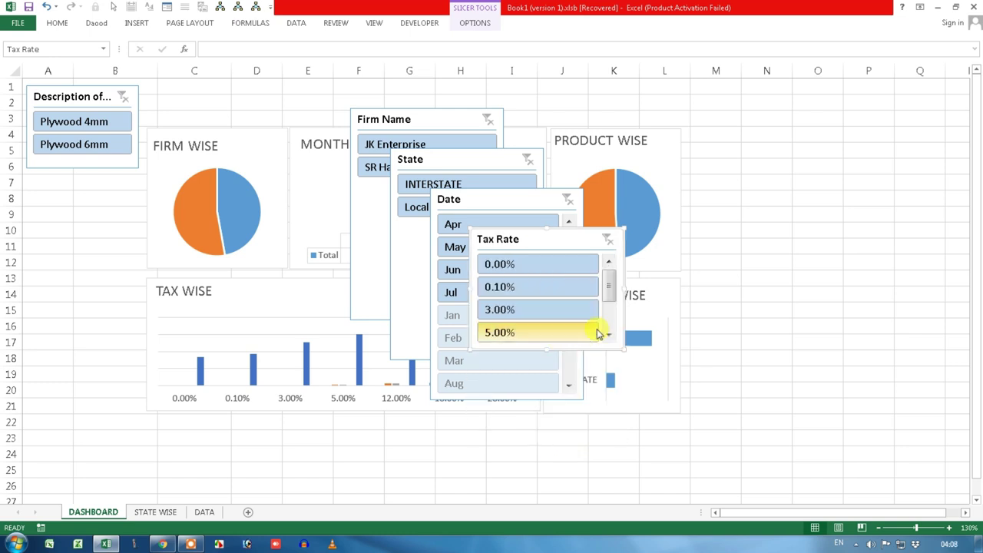
{"action": "left_click_drag", "start_coordinate": [610, 288], "coordinate": [566, 286]}
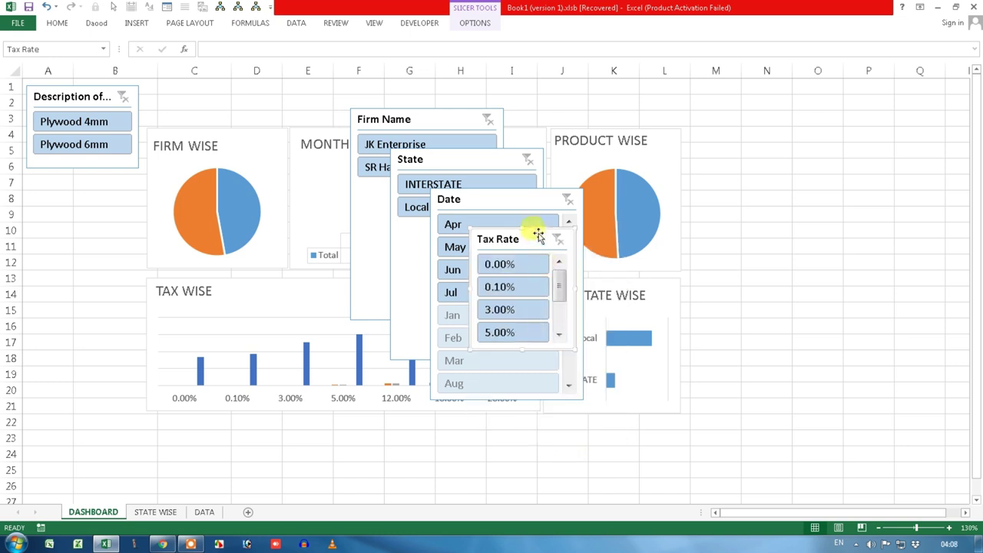
{"action": "left_click_drag", "start_coordinate": [542, 231], "coordinate": [98, 174]}
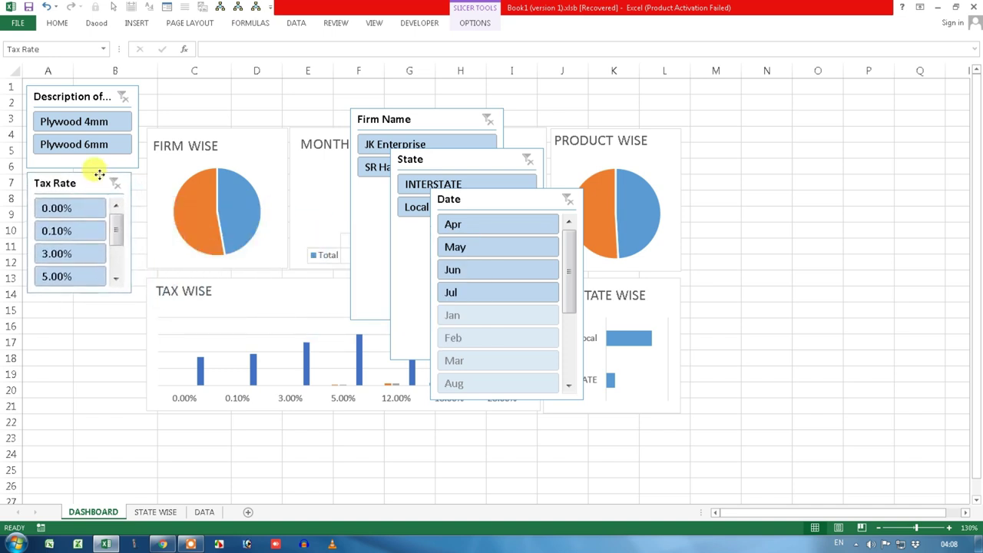
{"action": "left_click_drag", "start_coordinate": [129, 229], "coordinate": [134, 231]}
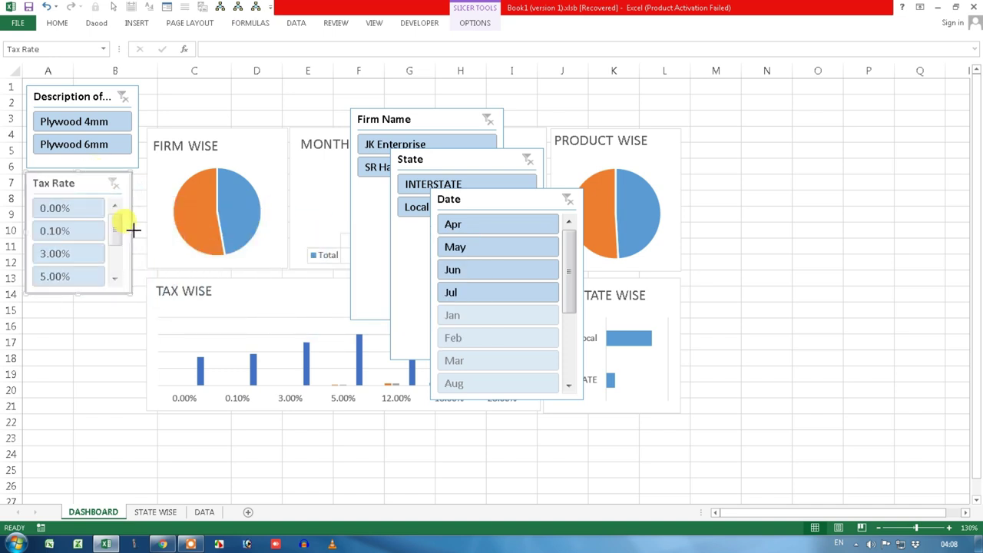
{"action": "left_click", "coordinate": [81, 340]}
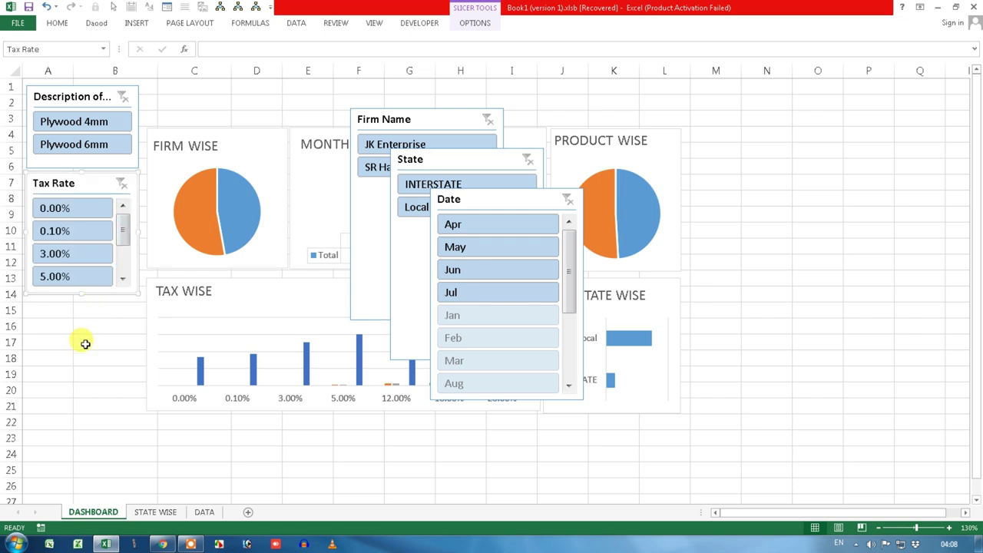
Resize the Date slicer to match the others and place it below Tax Rate.
{"action": "left_click", "coordinate": [586, 198]}
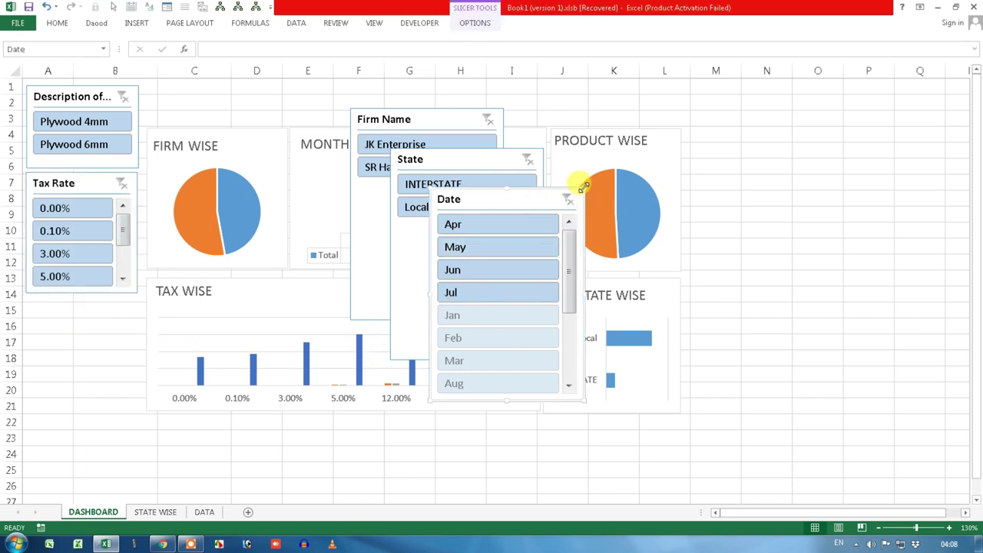
{"action": "left_click_drag", "start_coordinate": [507, 400], "coordinate": [523, 282]}
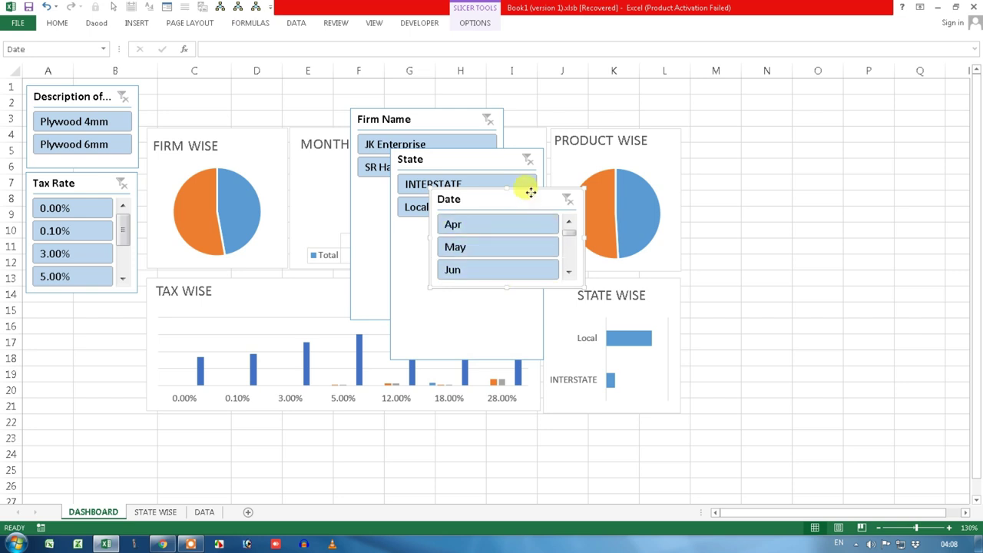
{"action": "left_click_drag", "start_coordinate": [530, 192], "coordinate": [62, 315]}
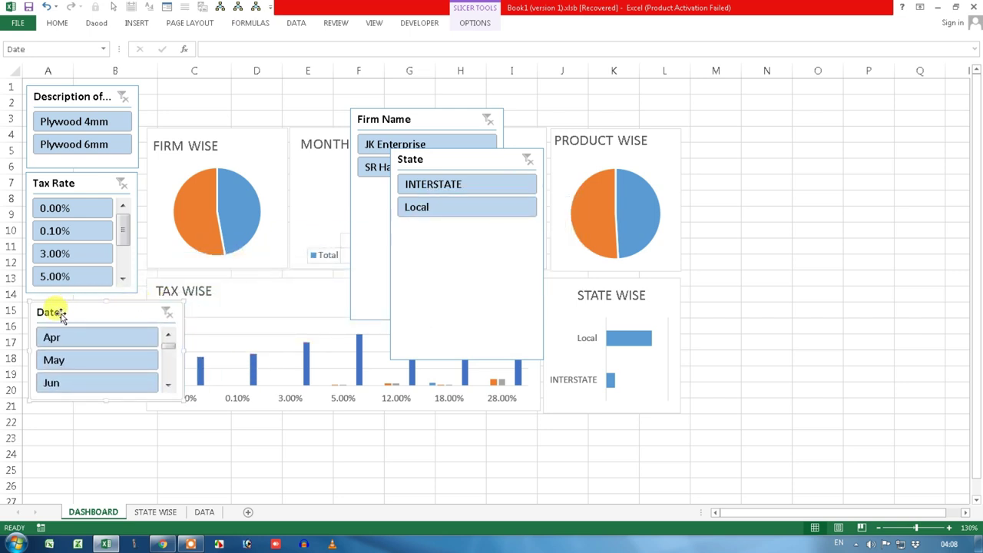
{"action": "left_click_drag", "start_coordinate": [182, 348], "coordinate": [139, 347]}
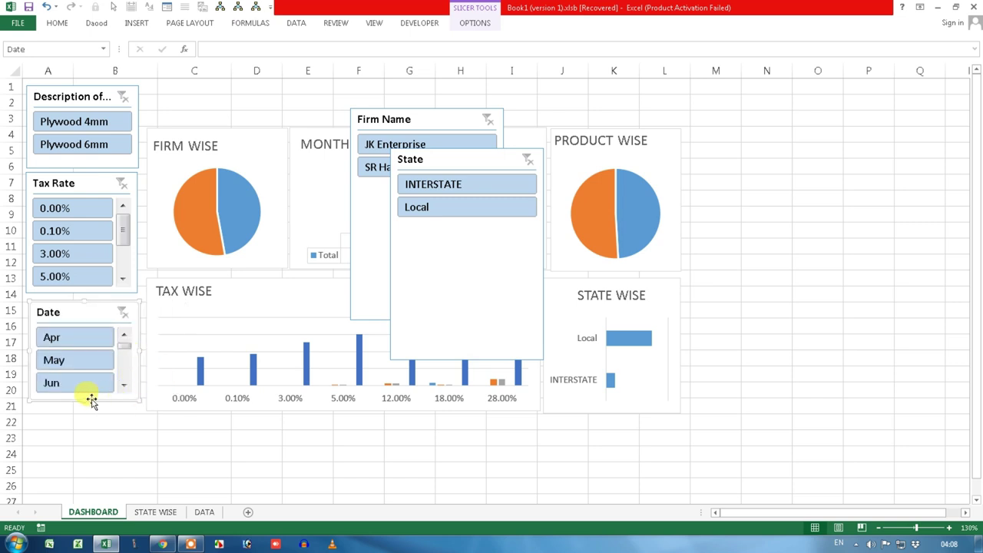
{"action": "left_click_drag", "start_coordinate": [83, 398], "coordinate": [82, 409]}
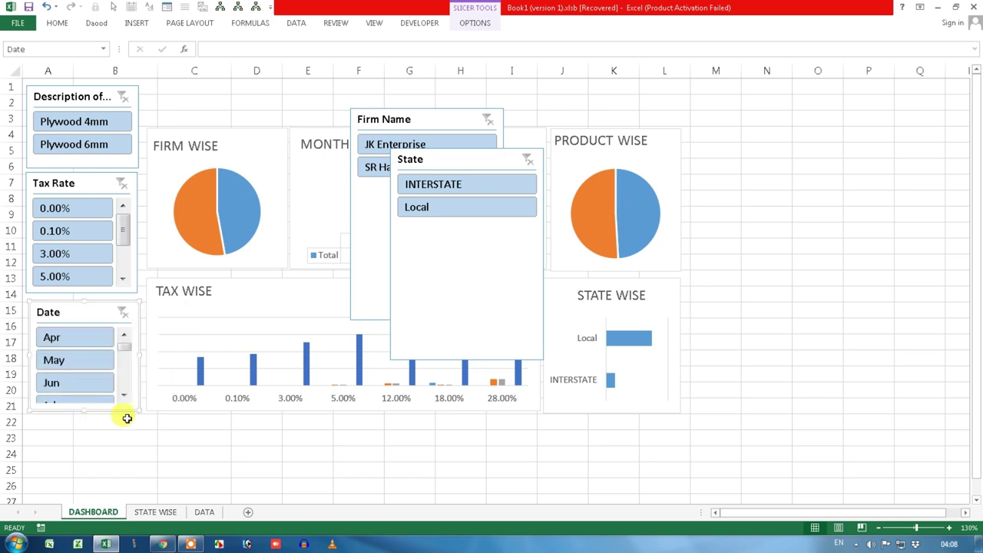
{"action": "left_click", "coordinate": [500, 496]}
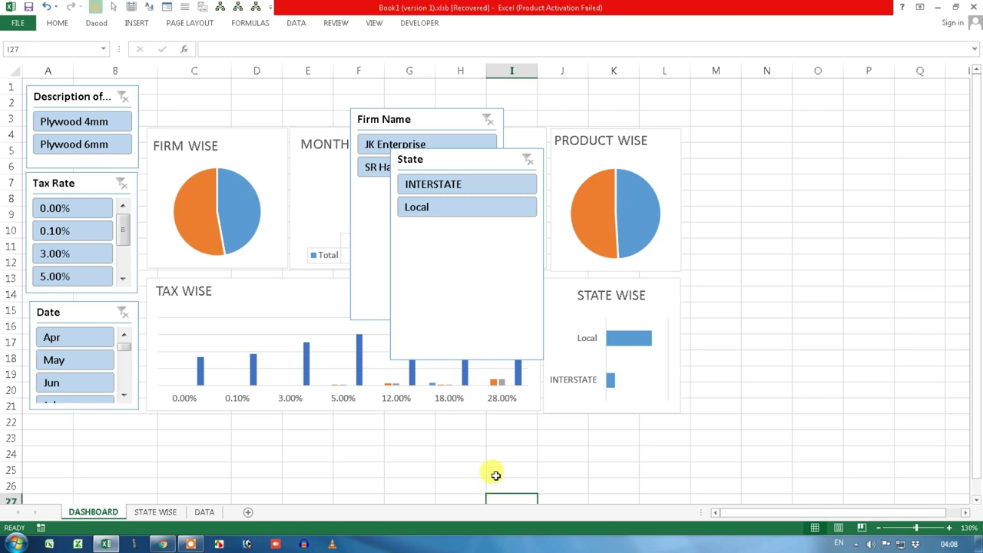
Shorten the State slicer to its two items and move it right of PRODUCT WISE.
{"action": "left_click", "coordinate": [454, 160]}
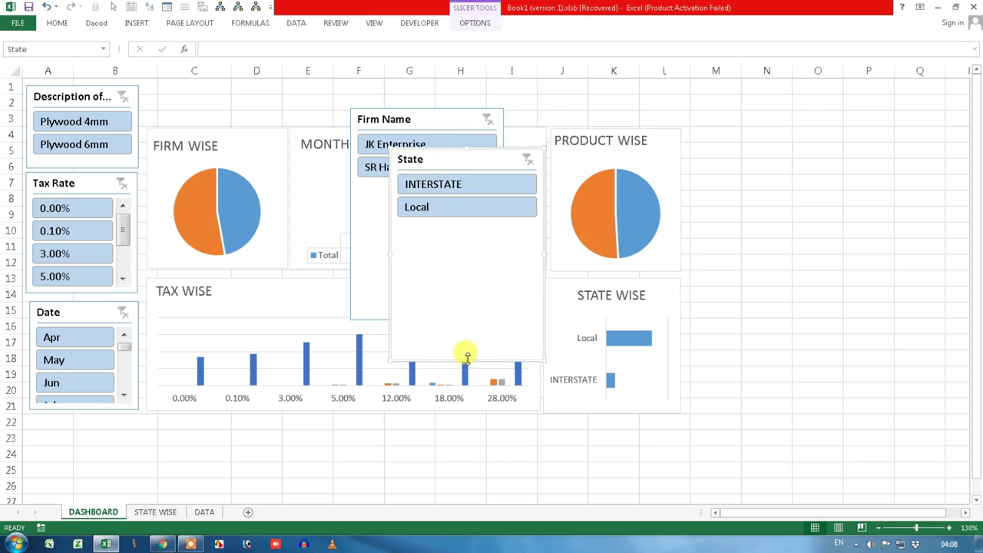
{"action": "left_click_drag", "start_coordinate": [466, 358], "coordinate": [467, 228]}
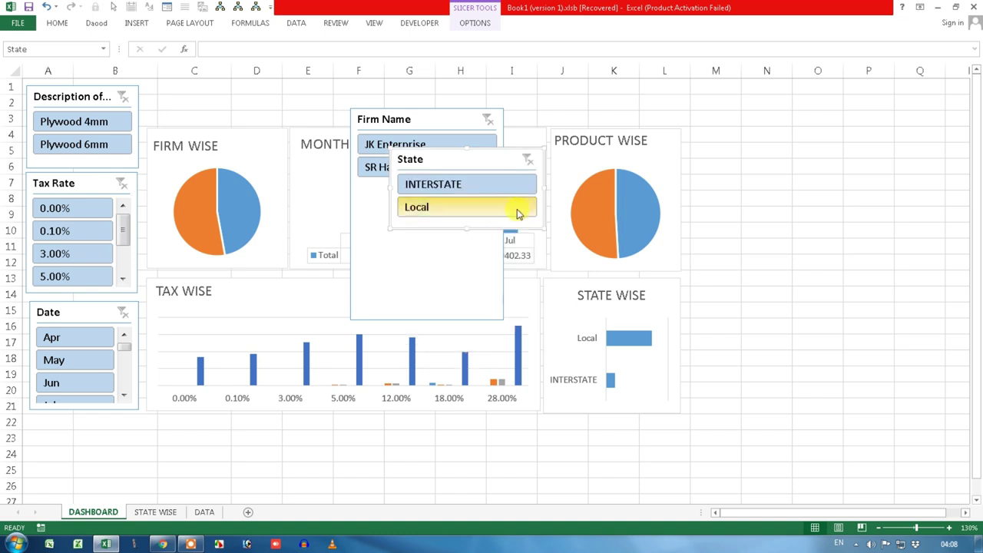
{"action": "left_click_drag", "start_coordinate": [543, 188], "coordinate": [514, 189]}
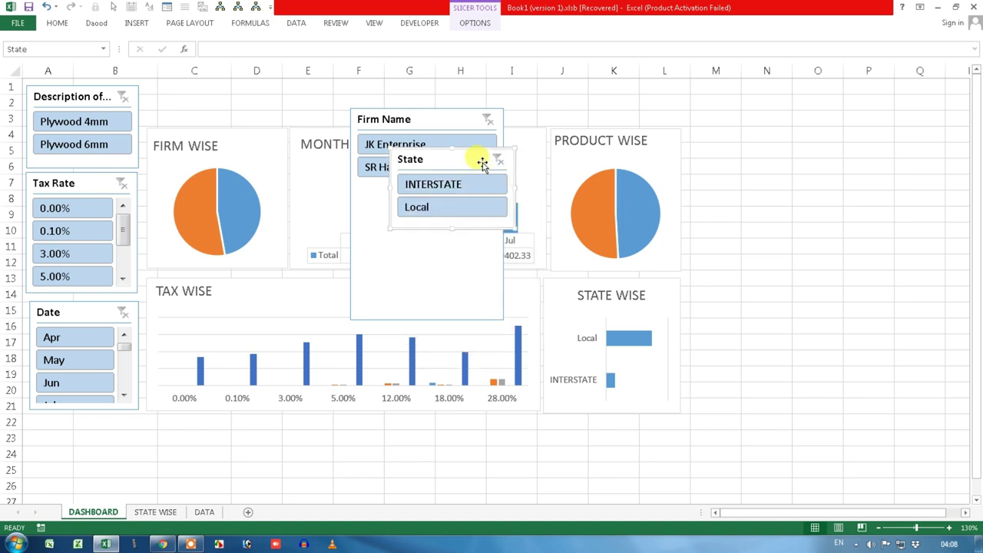
{"action": "left_click_drag", "start_coordinate": [481, 154], "coordinate": [785, 132]}
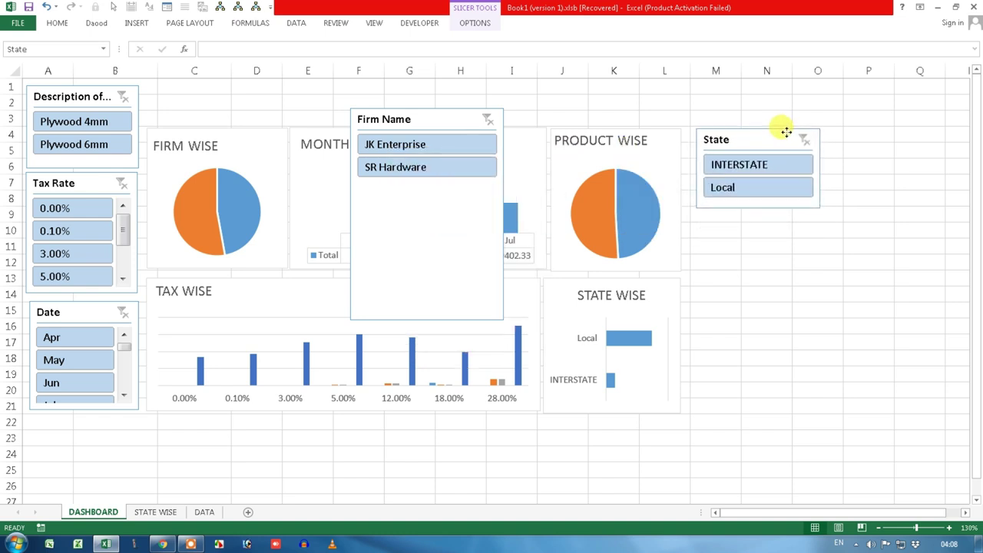
Shorten the Firm Name slicer and stack it below the State slicer.
{"action": "left_click", "coordinate": [439, 123]}
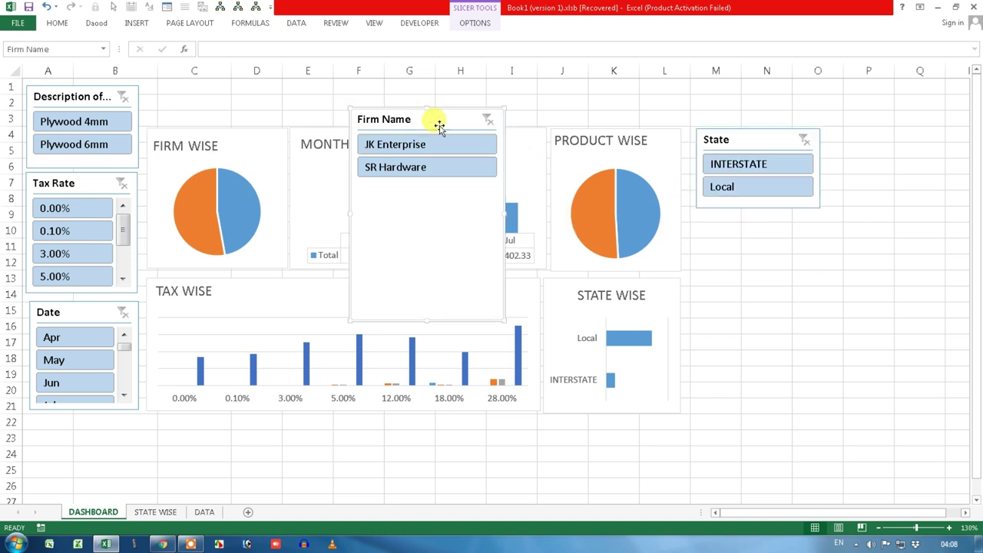
{"action": "mouse_move", "coordinate": [504, 324]}
{"action": "left_mouse_down"}
{"action": "mouse_move", "coordinate": [499, 194]}
{"action": "mouse_move", "coordinate": [483, 193]}
{"action": "left_mouse_up"}
{"action": "left_click_drag", "start_coordinate": [448, 108], "coordinate": [794, 212]}
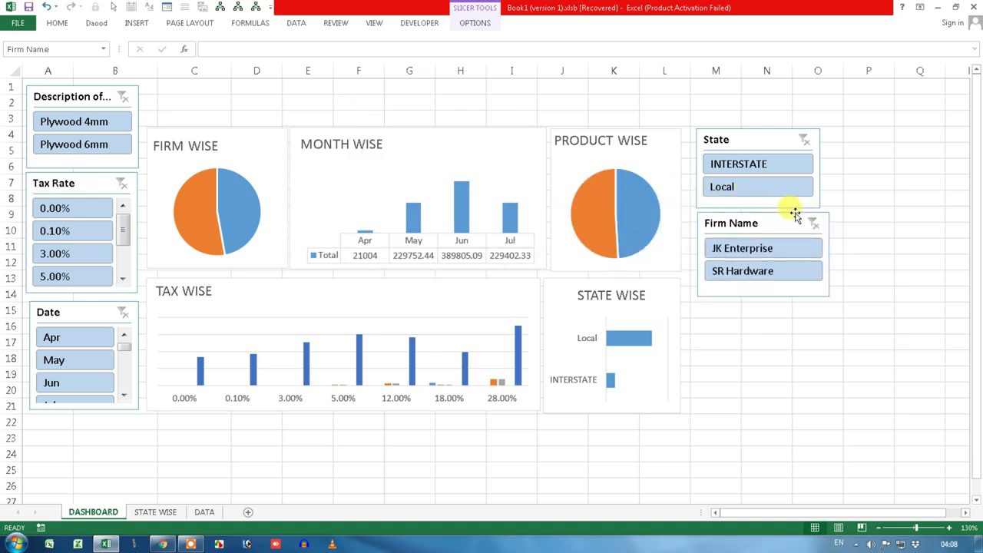
{"action": "left_click_drag", "start_coordinate": [829, 250], "coordinate": [824, 252]}
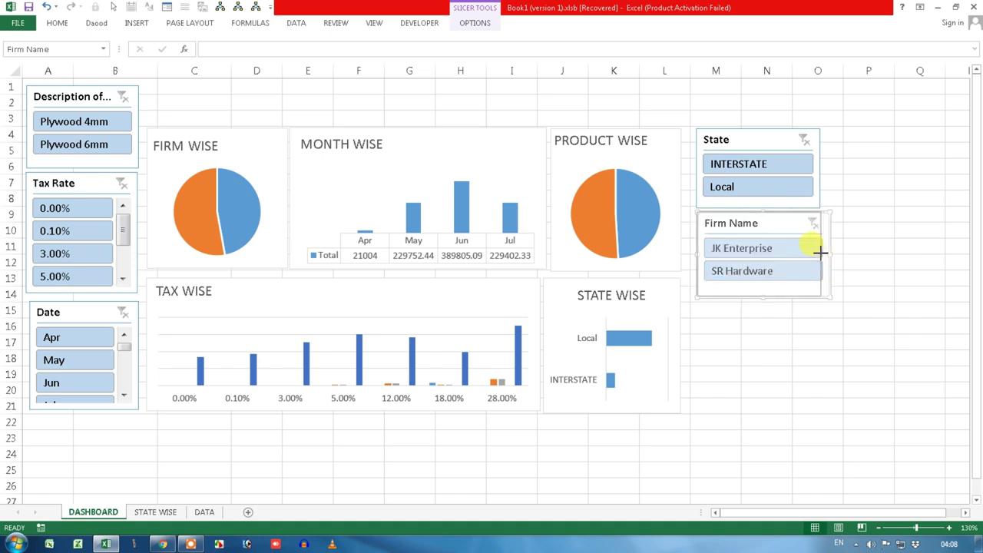
{"action": "left_click", "coordinate": [858, 263]}
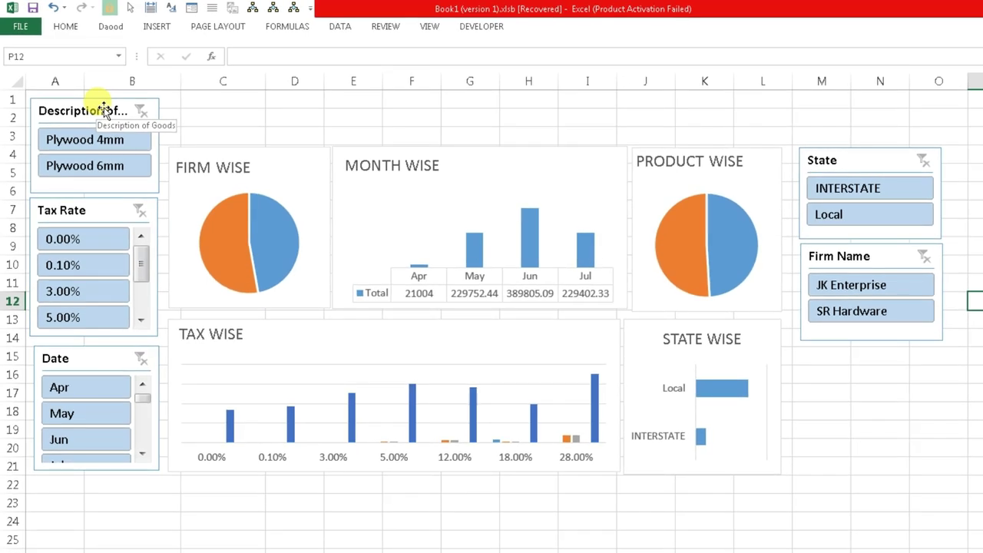
Connect the Description of Goods slicer to PT_MTH, PT_PRODUCT, PT_STATE and PT_TAX.
{"action": "right_click", "coordinate": [104, 110]}
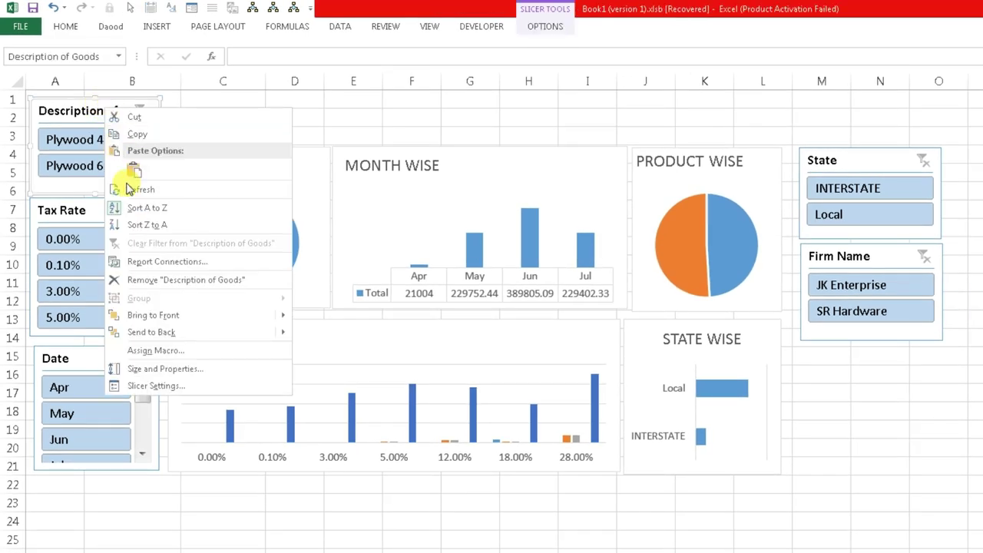
{"action": "left_click", "coordinate": [177, 265]}
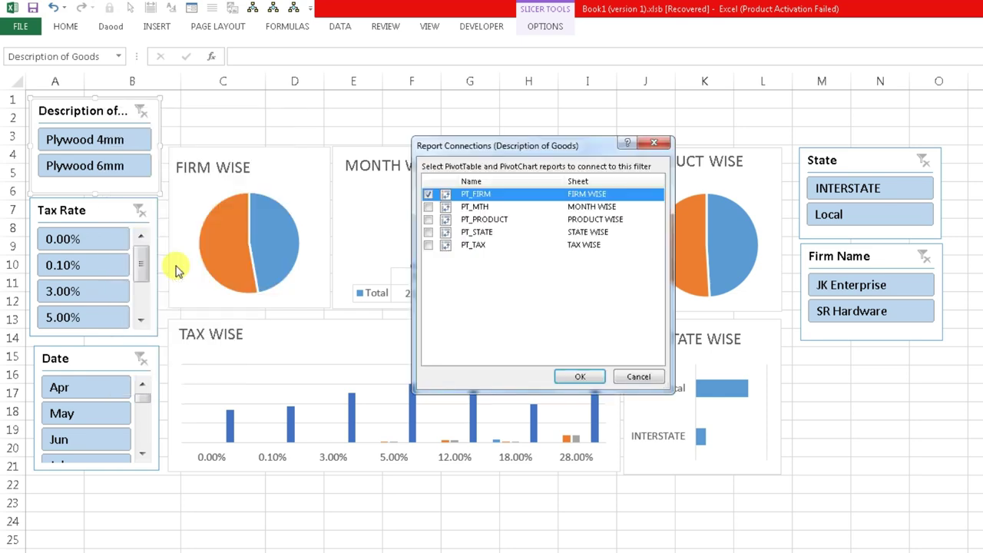
{"action": "left_click", "coordinate": [428, 207]}
{"action": "left_click", "coordinate": [428, 219]}
{"action": "left_click", "coordinate": [428, 232]}
{"action": "left_click", "coordinate": [428, 245]}
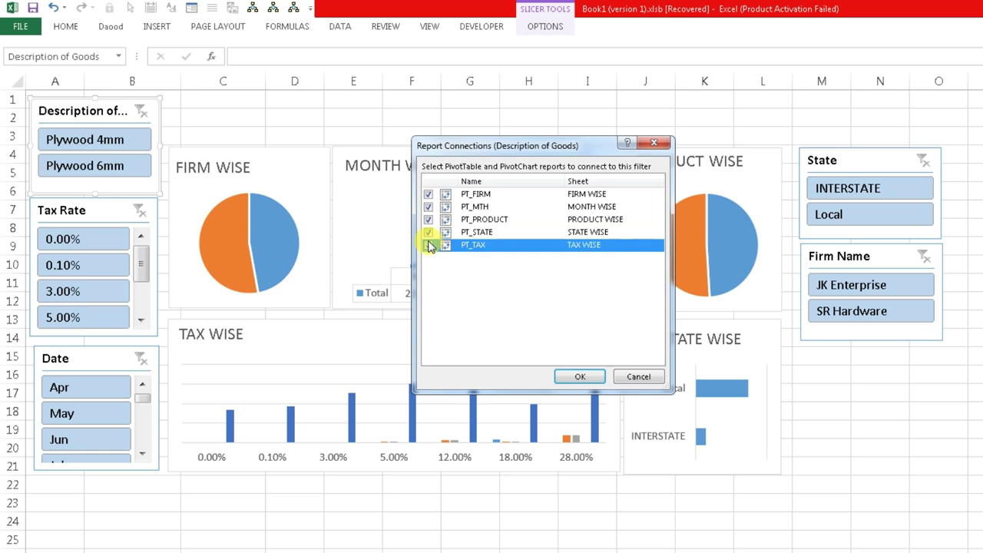
{"action": "left_click", "coordinate": [577, 376]}
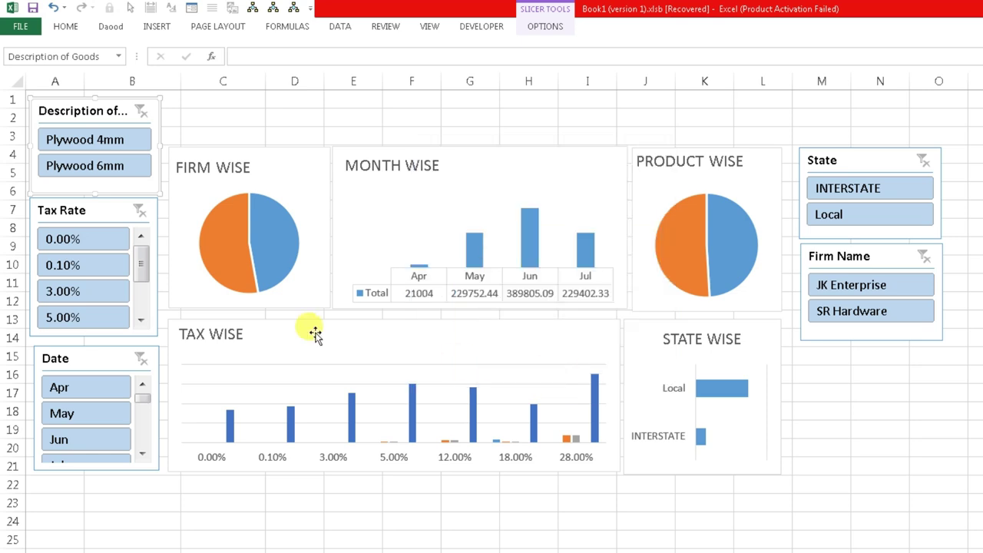
Connect the Tax Rate slicer to PT_MTH, PT_PRODUCT, PT_STATE and PT_TAX.
{"action": "left_click", "coordinate": [103, 206]}
{"action": "right_click", "coordinate": [103, 205]}
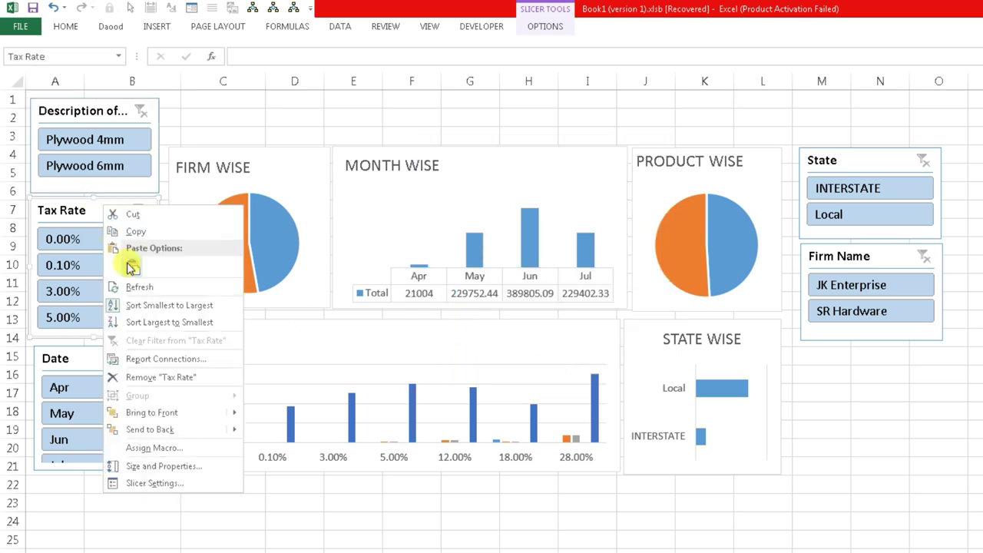
{"action": "left_click", "coordinate": [150, 360]}
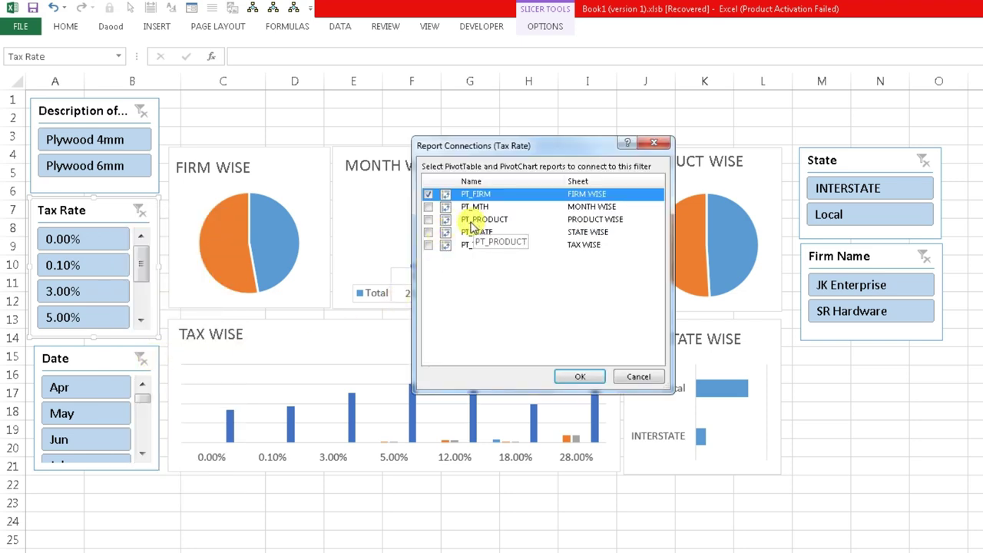
{"action": "left_click", "coordinate": [428, 206]}
{"action": "left_click", "coordinate": [428, 219]}
{"action": "left_click", "coordinate": [428, 232]}
{"action": "left_click", "coordinate": [427, 245]}
{"action": "left_click", "coordinate": [580, 377]}
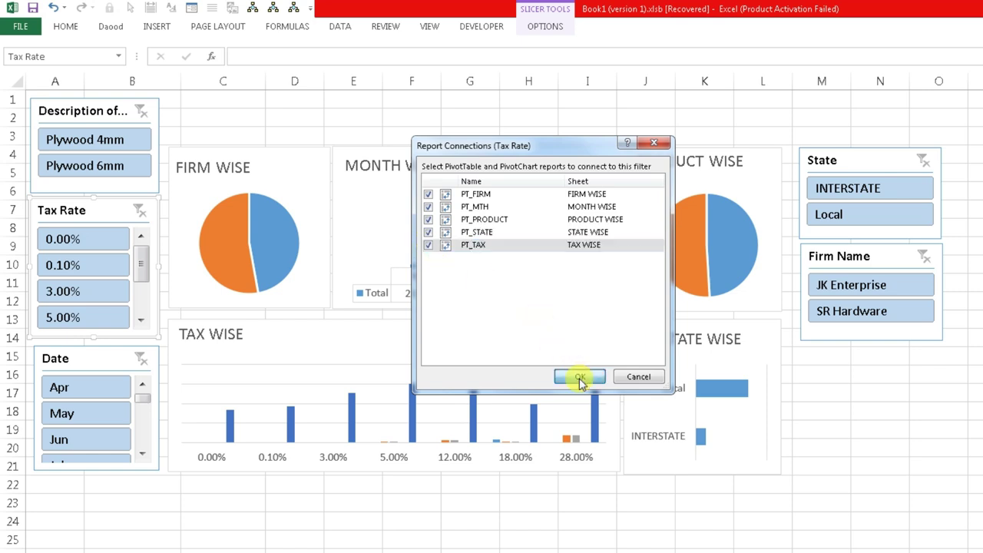
Connect the Date slicer to PT_MTH, PT_PRODUCT, PT_STATE and PT_TAX.
{"action": "right_click", "coordinate": [108, 361]}
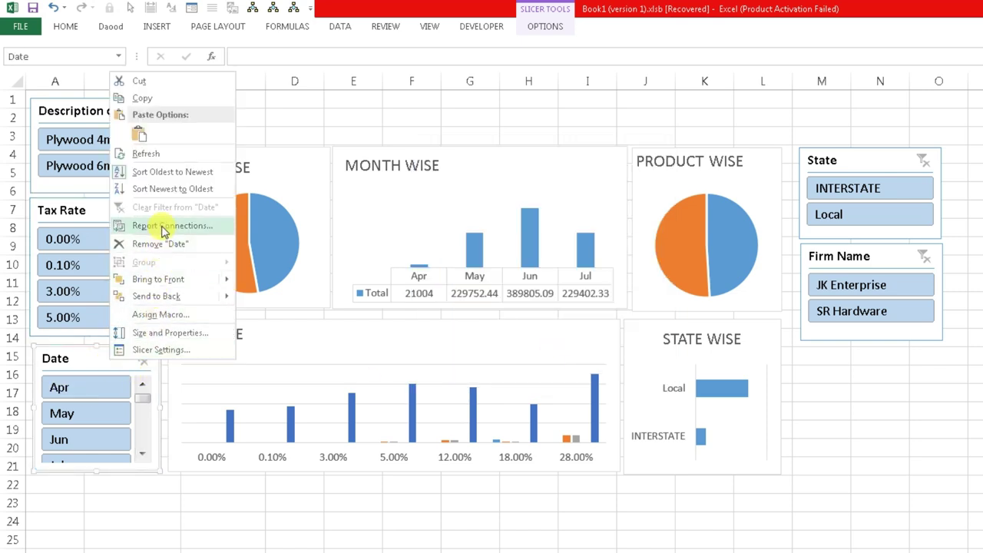
{"action": "left_click", "coordinate": [163, 226]}
{"action": "left_click", "coordinate": [428, 207]}
{"action": "left_click", "coordinate": [428, 219]}
{"action": "left_click", "coordinate": [428, 231]}
{"action": "left_click", "coordinate": [427, 244]}
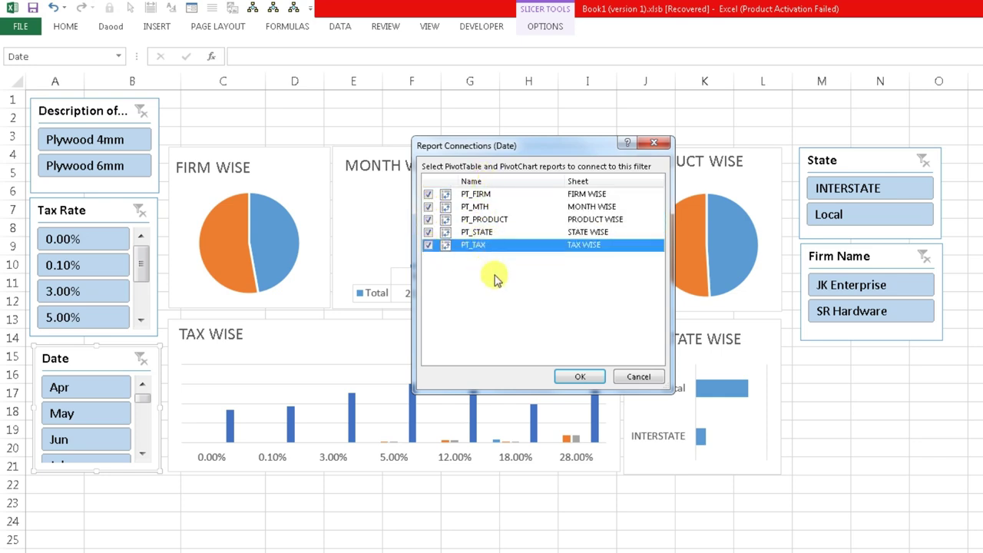
{"action": "left_click", "coordinate": [584, 376]}
Connect the State slicer to PT_MTH, PT_PRODUCT, PT_STATE and PT_TAX.
{"action": "left_click", "coordinate": [887, 157]}
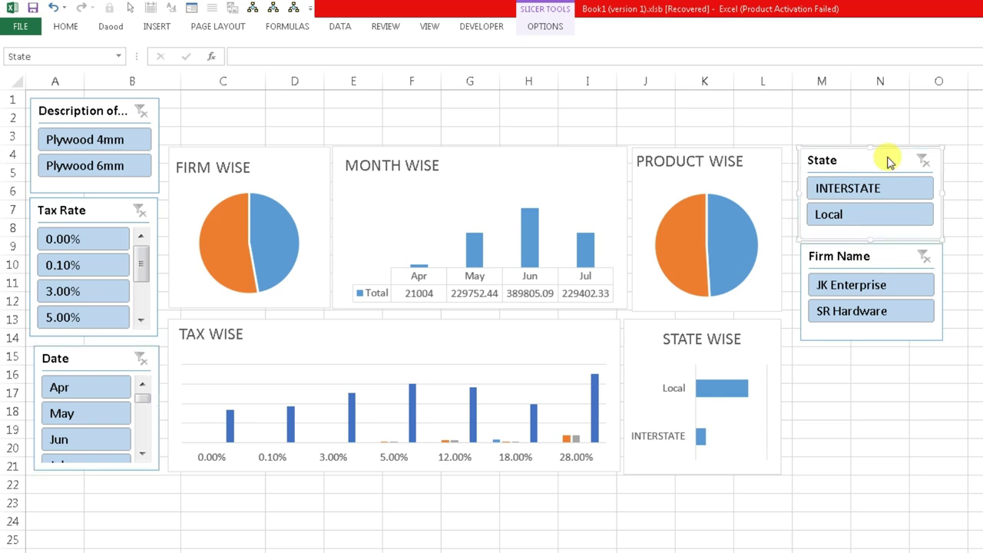
{"action": "right_click", "coordinate": [888, 157]}
{"action": "left_click", "coordinate": [898, 310]}
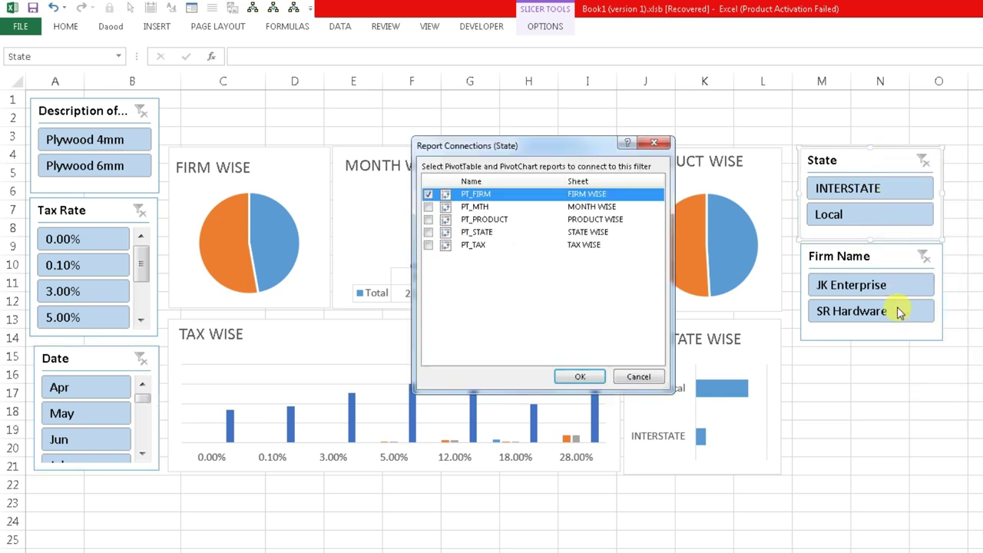
{"action": "left_click", "coordinate": [425, 207]}
{"action": "left_click", "coordinate": [427, 219]}
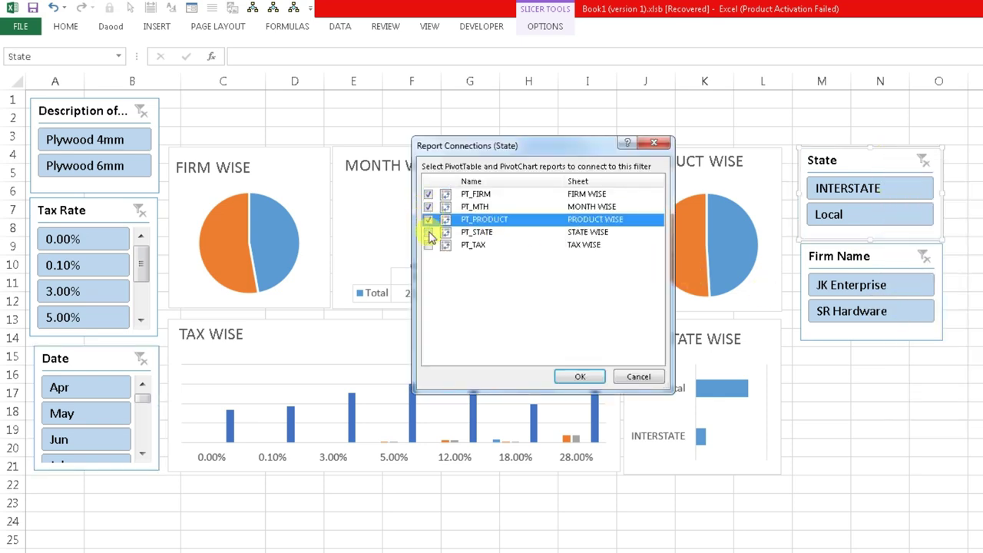
{"action": "left_click", "coordinate": [428, 232]}
{"action": "left_click", "coordinate": [428, 244]}
{"action": "left_click", "coordinate": [580, 377]}
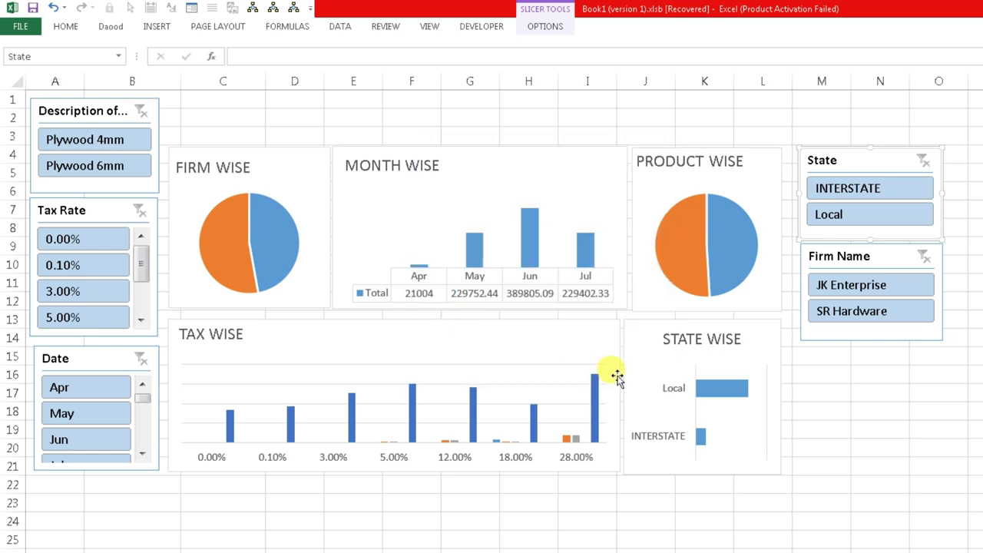
Connect the Firm Name slicer to PT_MTH, PT_PRODUCT, PT_STATE and PT_TAX.
{"action": "right_click", "coordinate": [830, 253]}
{"action": "left_click", "coordinate": [866, 404]}
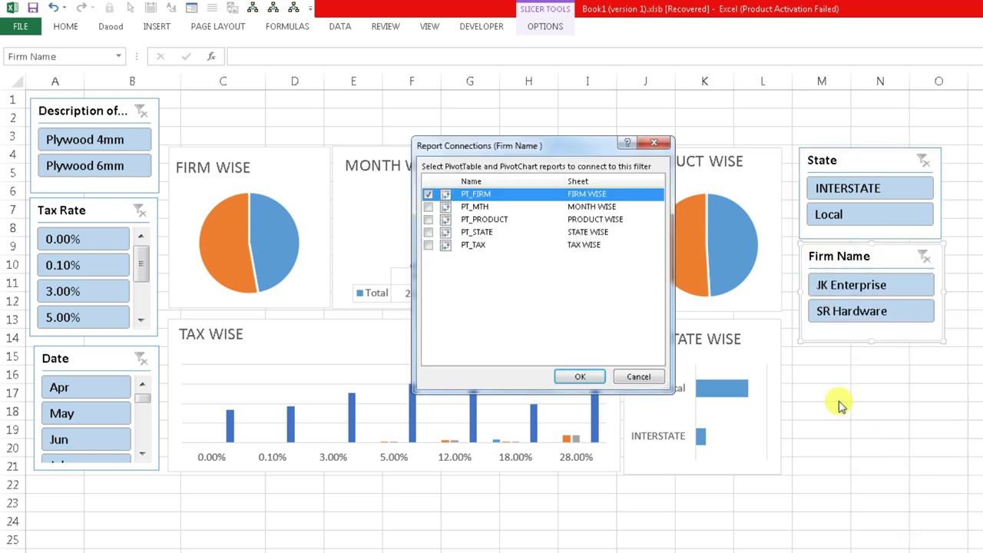
{"action": "left_click", "coordinate": [428, 207]}
{"action": "left_click", "coordinate": [428, 220]}
{"action": "left_click", "coordinate": [428, 232]}
{"action": "left_click", "coordinate": [428, 244]}
{"action": "left_click", "coordinate": [580, 376]}
{"action": "left_click", "coordinate": [923, 432]}
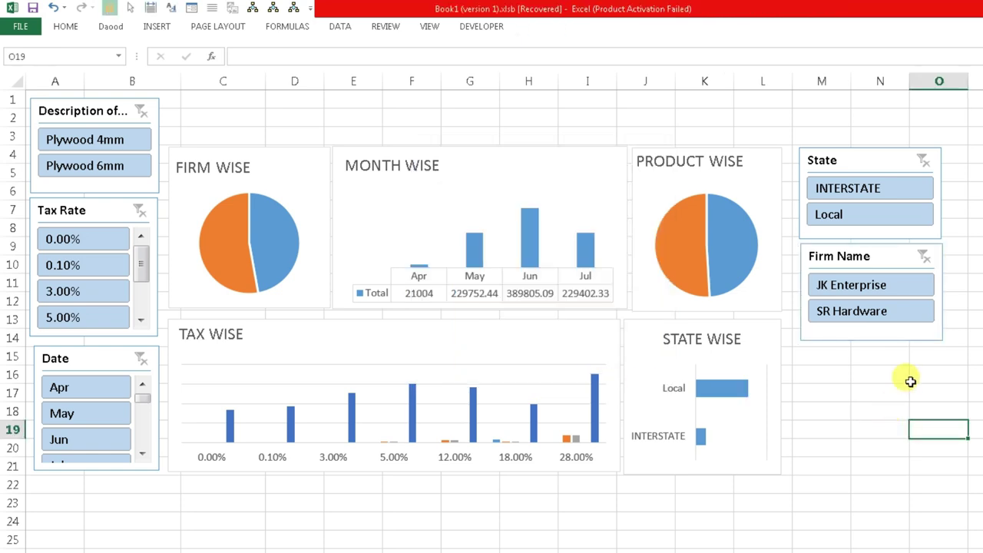
{"action": "left_click", "coordinate": [895, 286]}
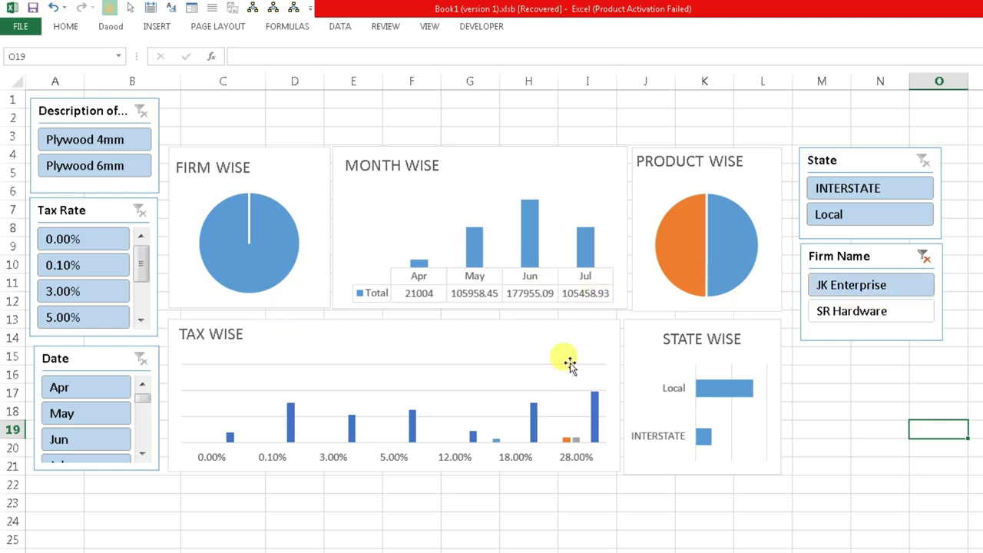
{"action": "left_click", "coordinate": [924, 257]}
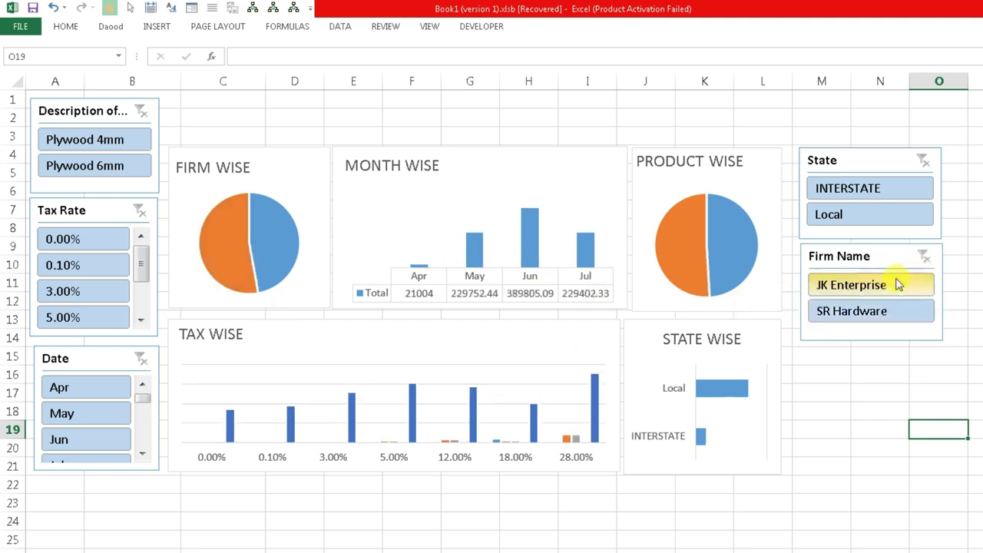
{"action": "left_click", "coordinate": [840, 214]}
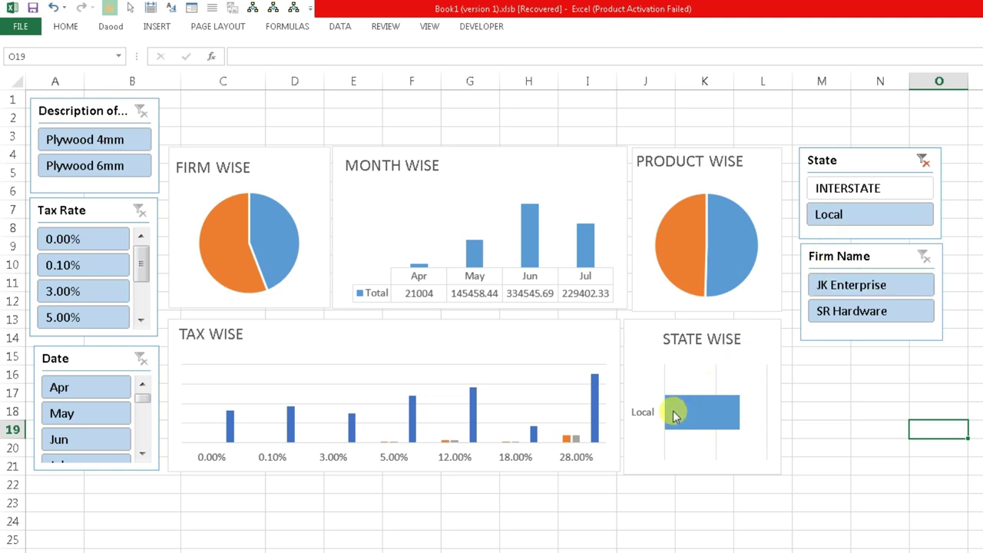
{"action": "left_click", "coordinate": [924, 161]}
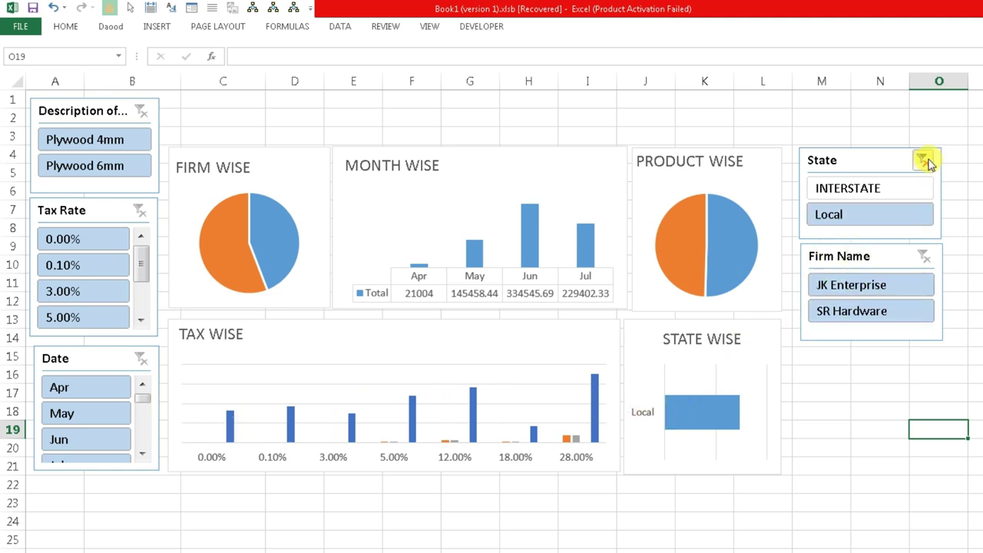
{"action": "left_click", "coordinate": [828, 189]}
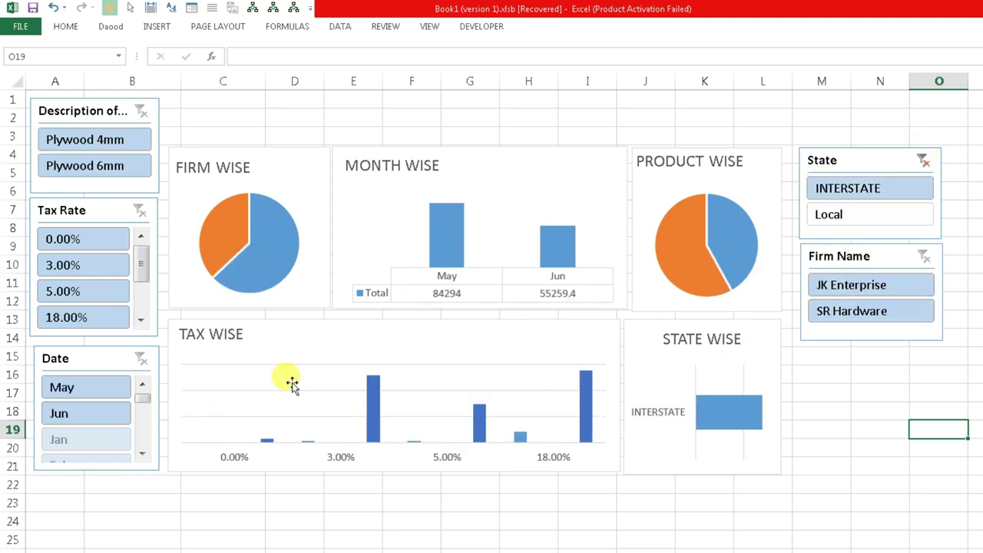
{"action": "left_click", "coordinate": [922, 161]}
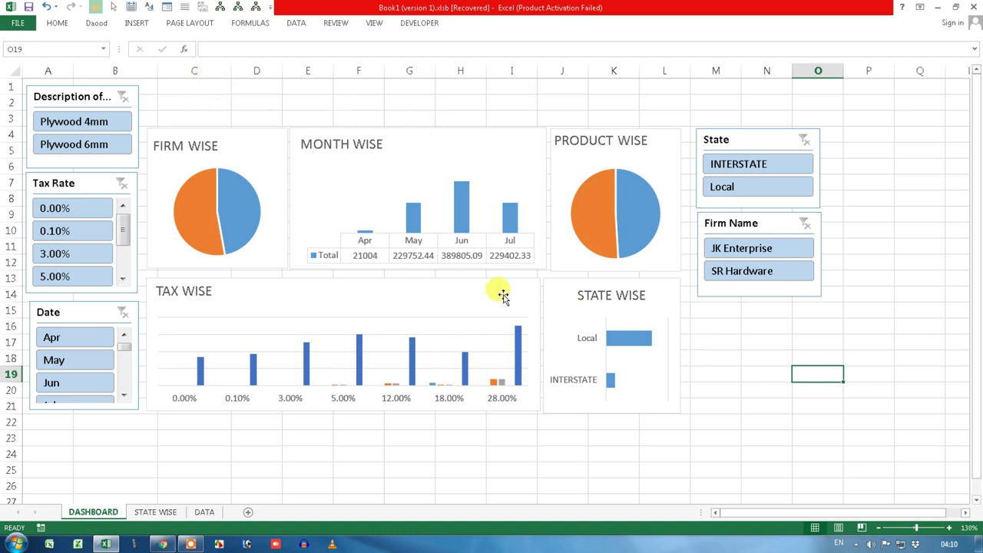
Change the Description of Goods slicer caption to Product in Slicer Settings.
{"action": "left_click", "coordinate": [65, 93]}
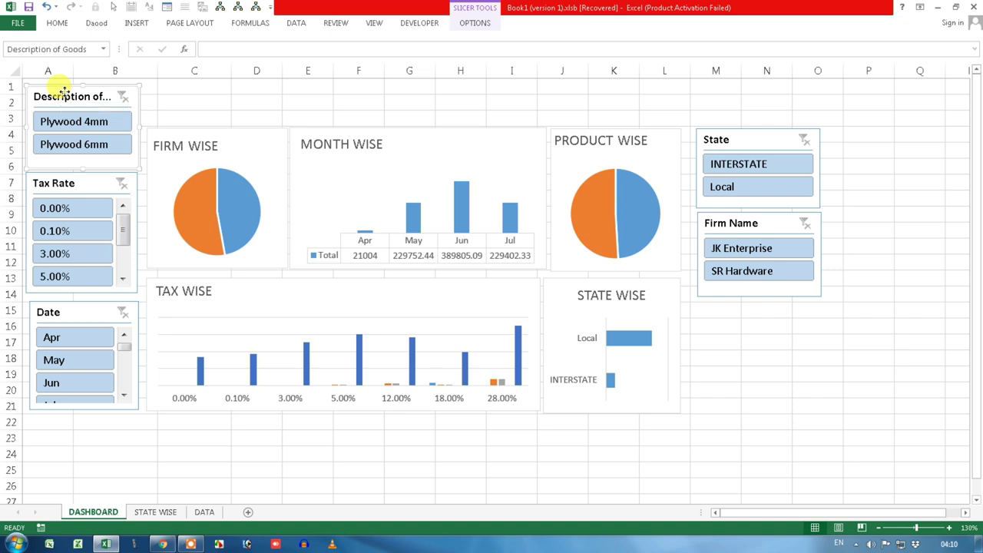
{"action": "right_click", "coordinate": [66, 94]}
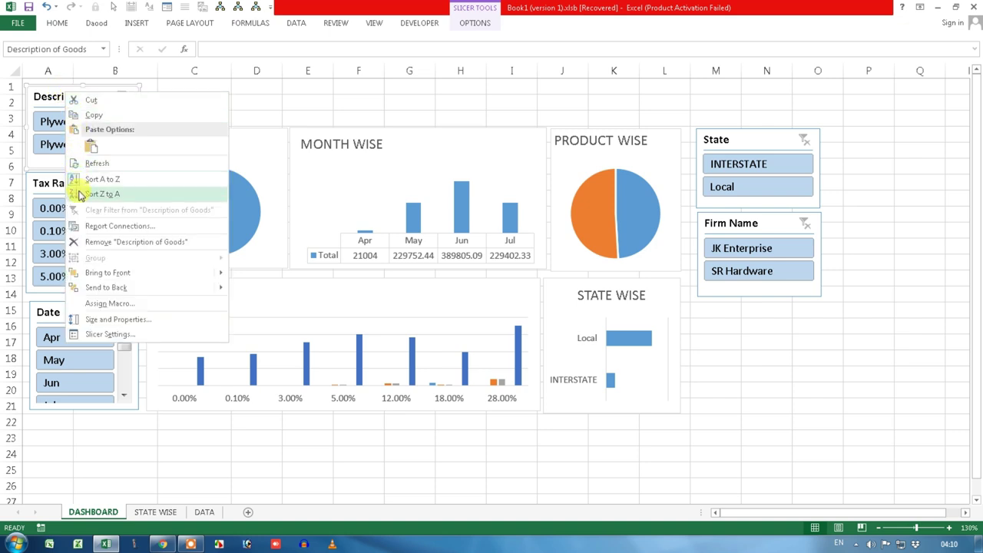
{"action": "left_click", "coordinate": [109, 335]}
{"action": "left_click_drag", "start_coordinate": [153, 276], "coordinate": [366, 154]}
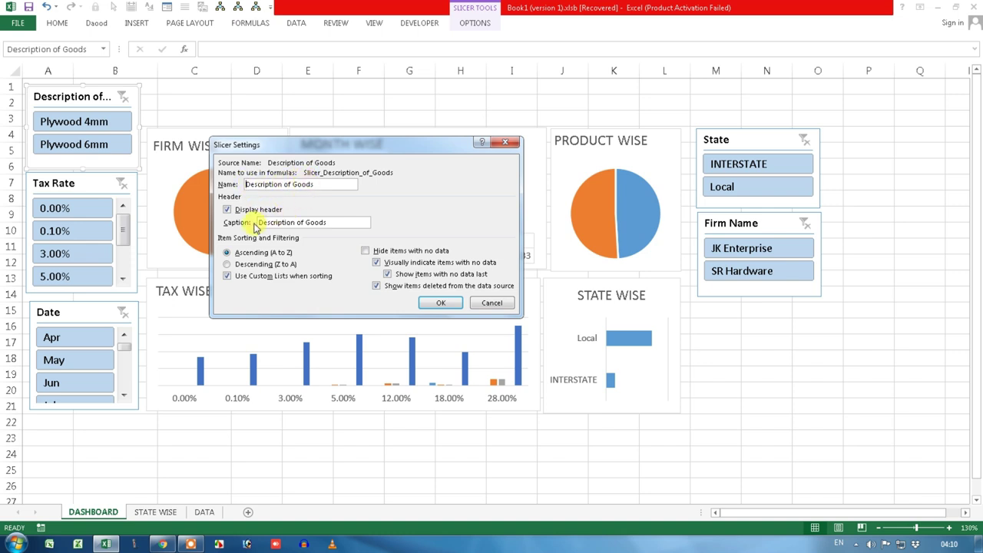
{"action": "left_click_drag", "start_coordinate": [332, 223], "coordinate": [247, 223]}
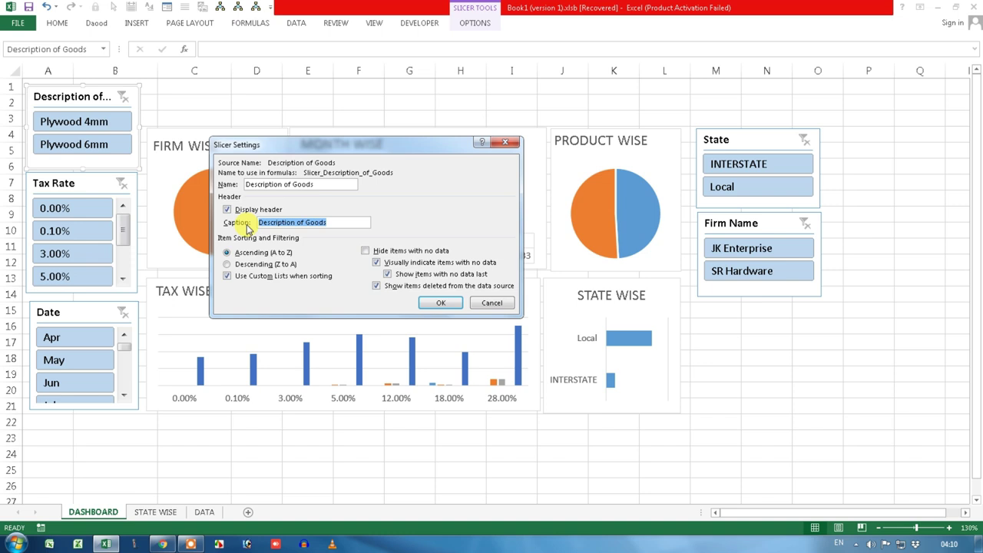
{"action": "type", "text": "pR"}
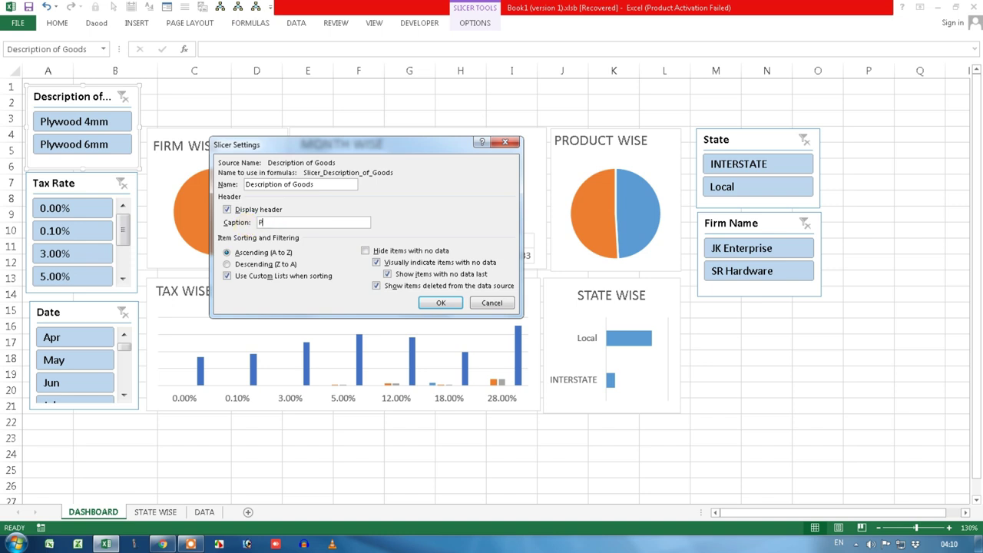
{"action": "left_click", "coordinate": [441, 303]}
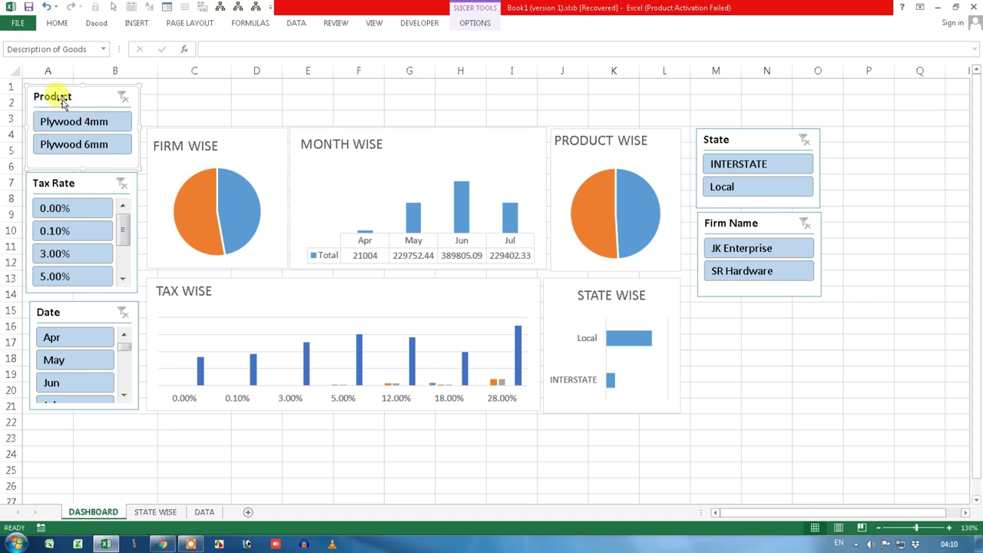
Change the Tax Rate slicer caption to GST Rate.
{"action": "right_click", "coordinate": [74, 173]}
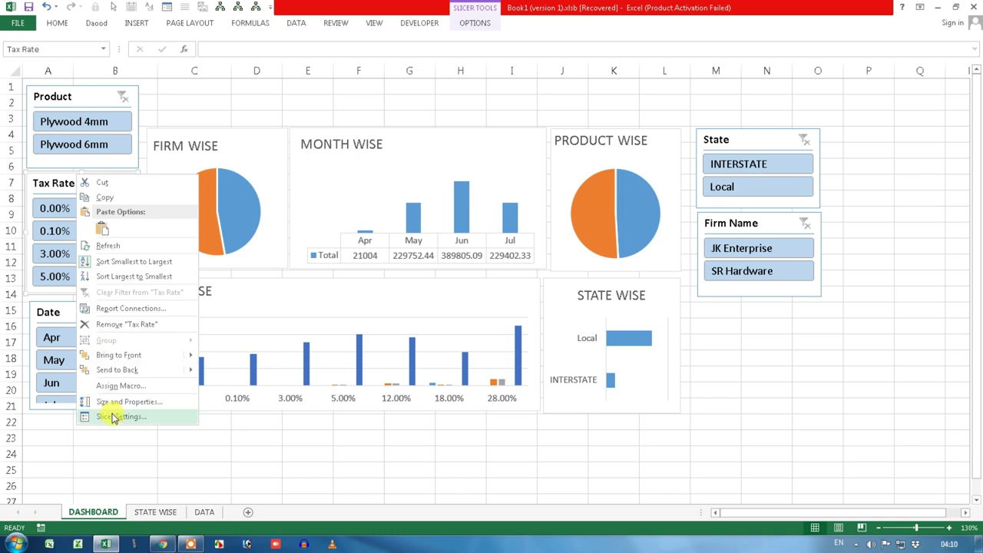
{"action": "left_click", "coordinate": [113, 418]}
{"action": "left_click_drag", "start_coordinate": [218, 352], "coordinate": [472, 206]}
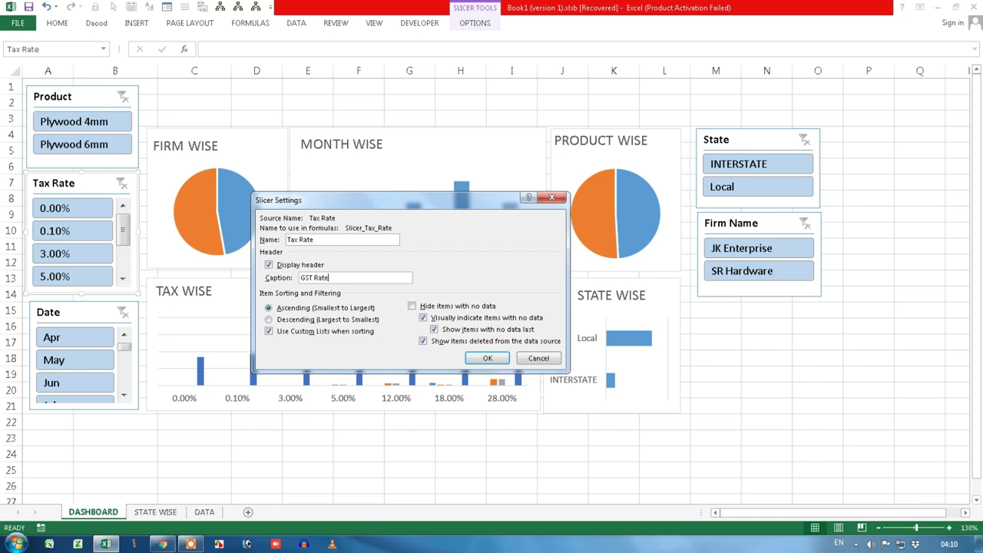
{"action": "left_click", "coordinate": [470, 360]}
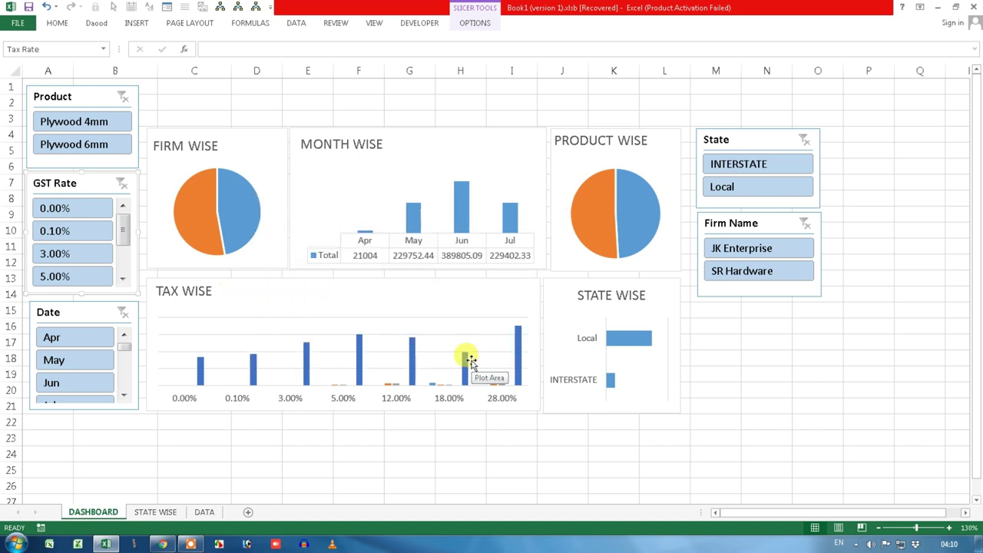
Change the Date slicer caption to Month.
{"action": "right_click", "coordinate": [91, 315]}
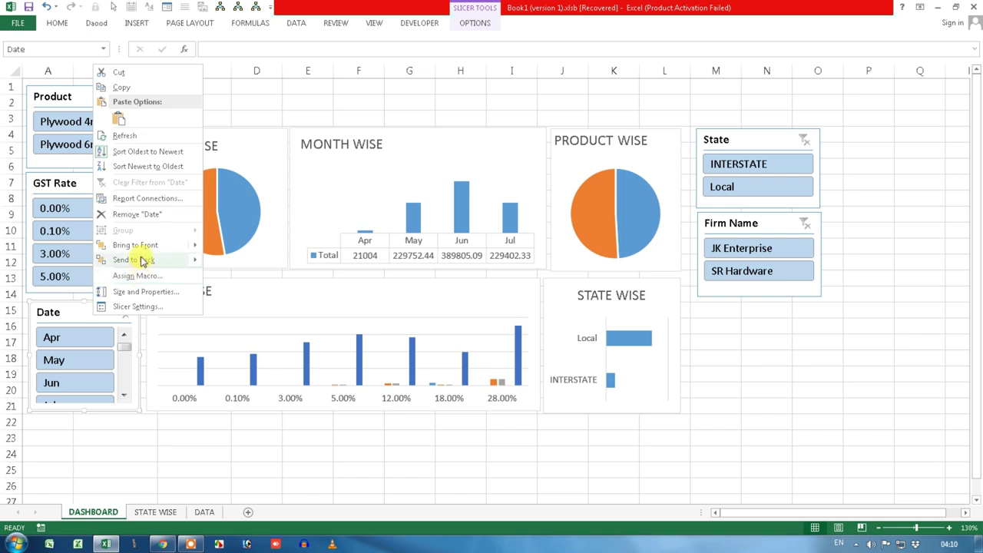
{"action": "left_click", "coordinate": [142, 306]}
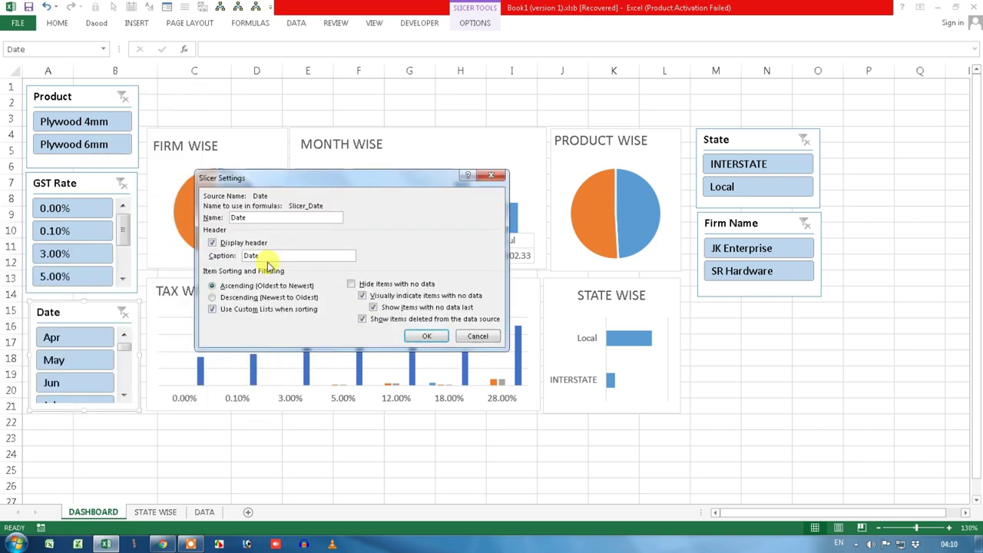
{"action": "left_click_drag", "start_coordinate": [270, 256], "coordinate": [155, 256]}
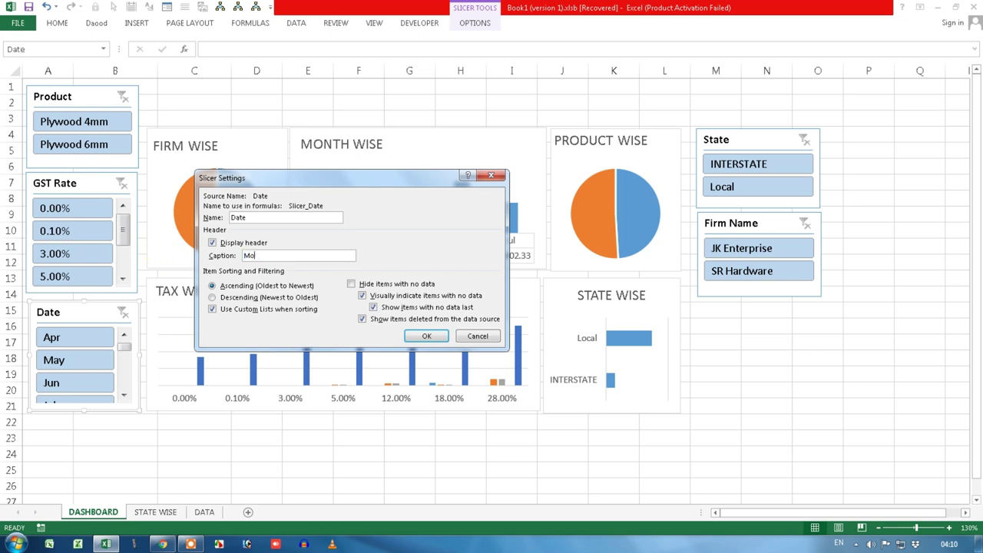
{"action": "left_click", "coordinate": [427, 337]}
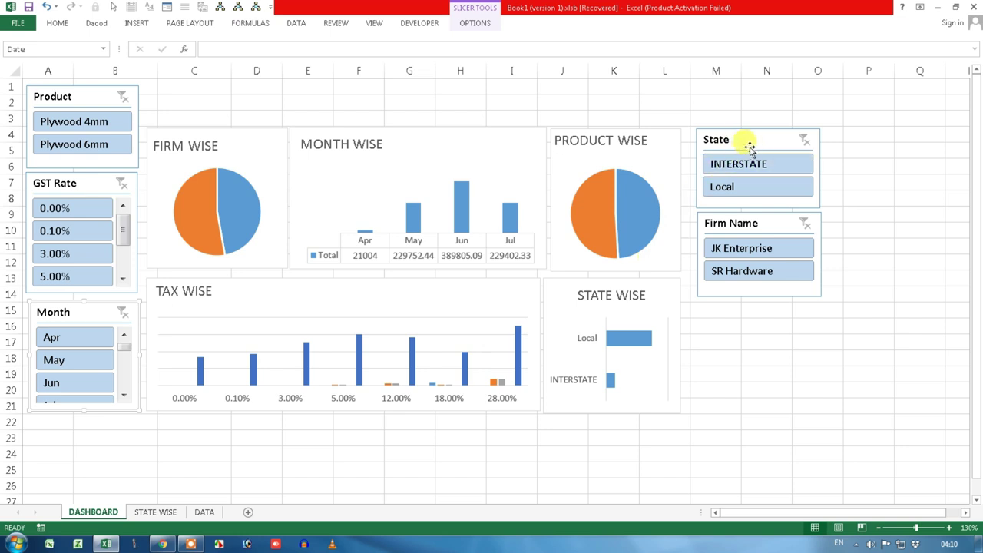
{"action": "left_click", "coordinate": [767, 368]}
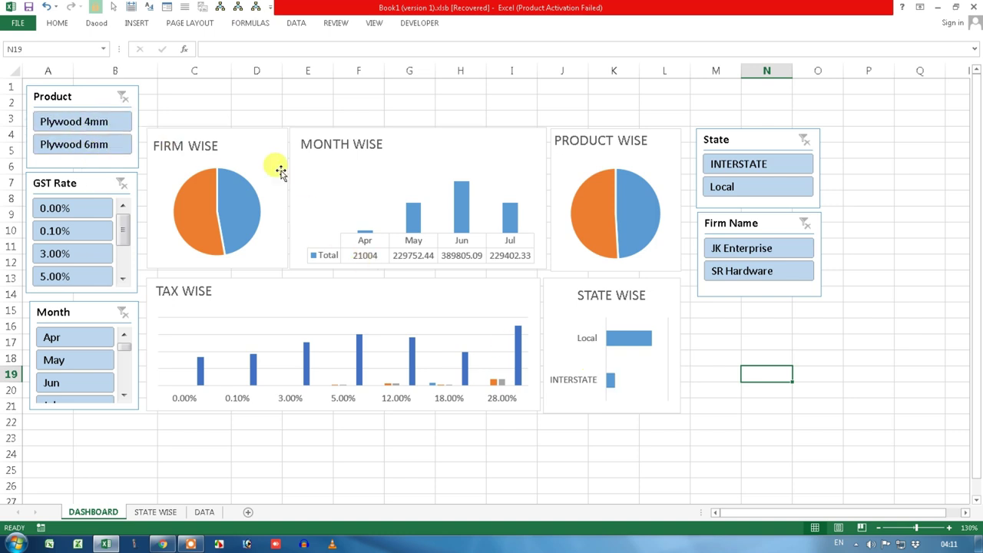
{"action": "left_click", "coordinate": [56, 128]}
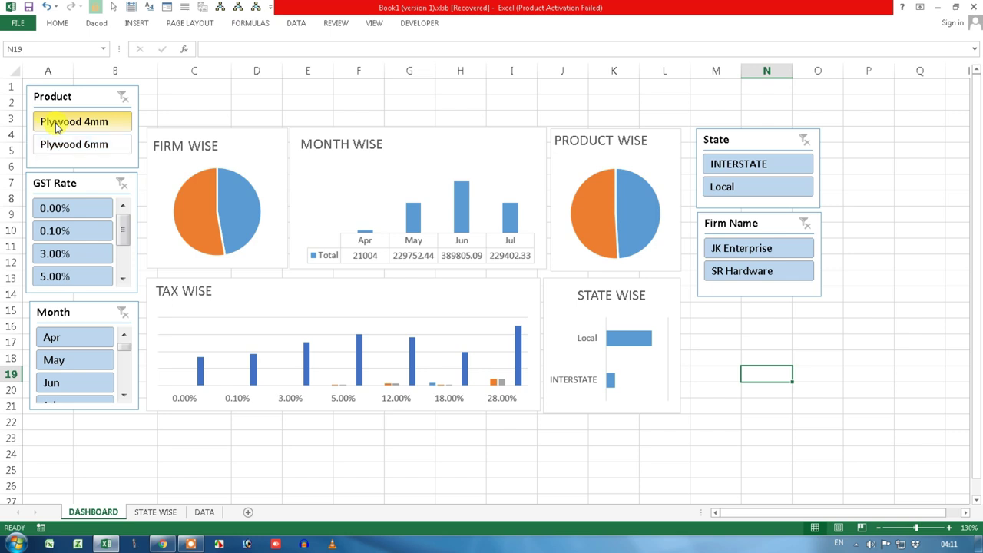
{"action": "left_click", "coordinate": [123, 97]}
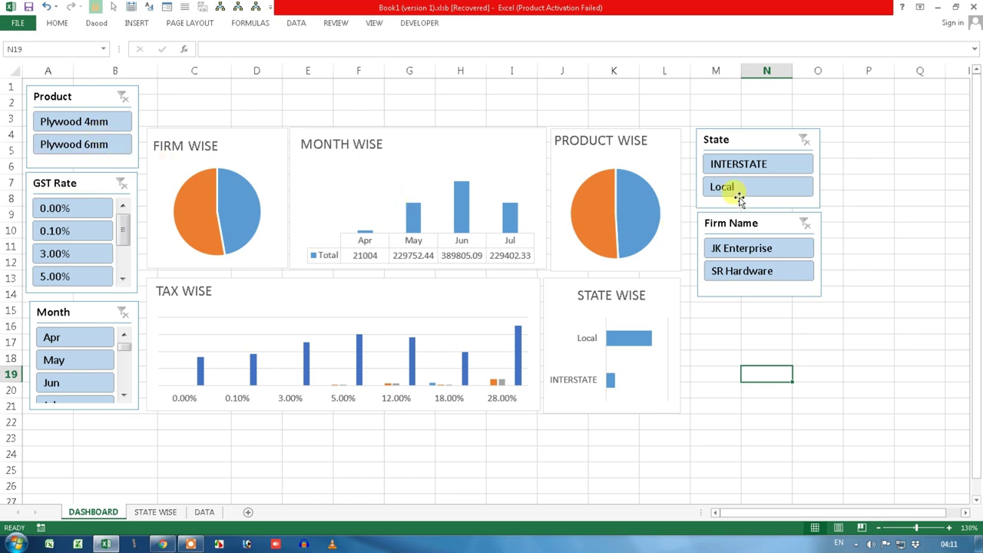
{"action": "left_click", "coordinate": [757, 167]}
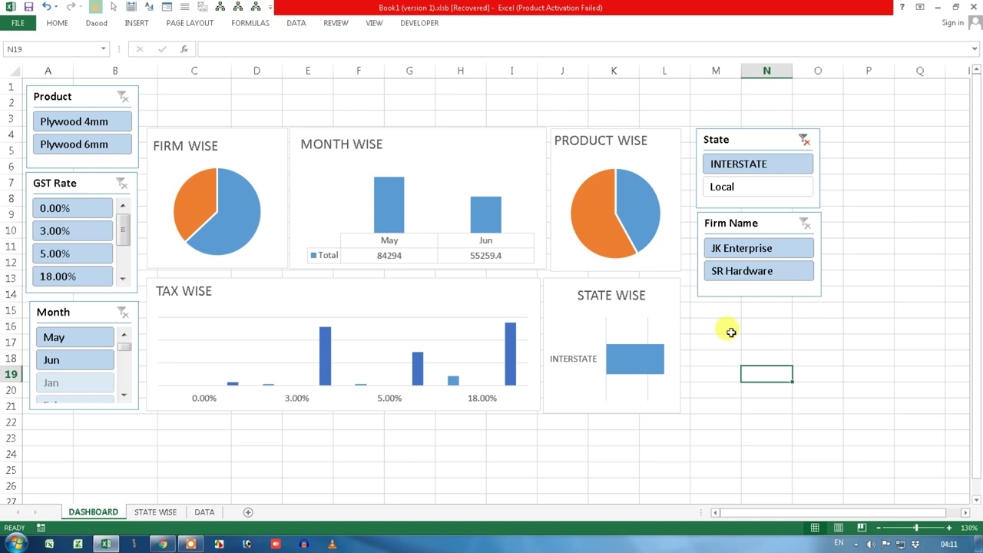
{"action": "left_click", "coordinate": [745, 188]}
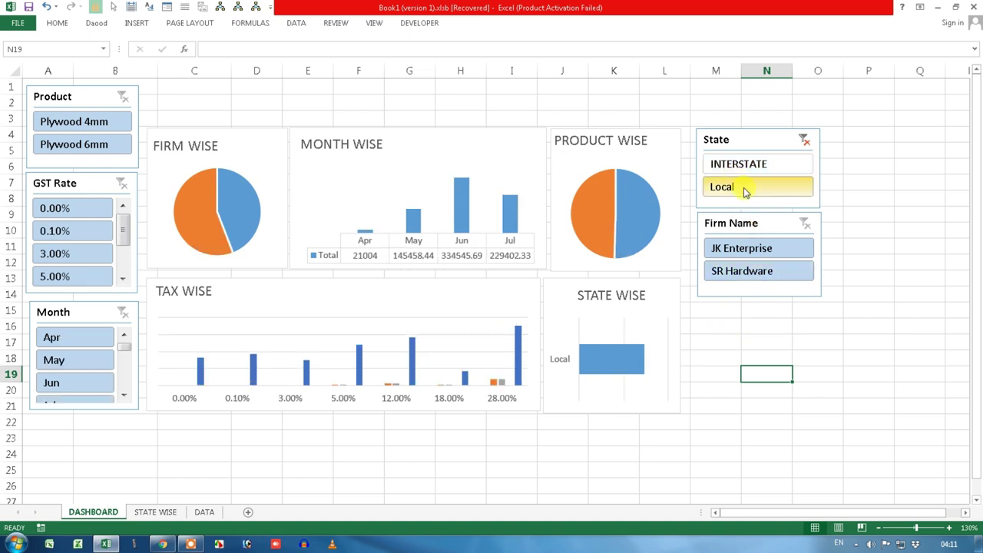
{"action": "left_click", "coordinate": [803, 139]}
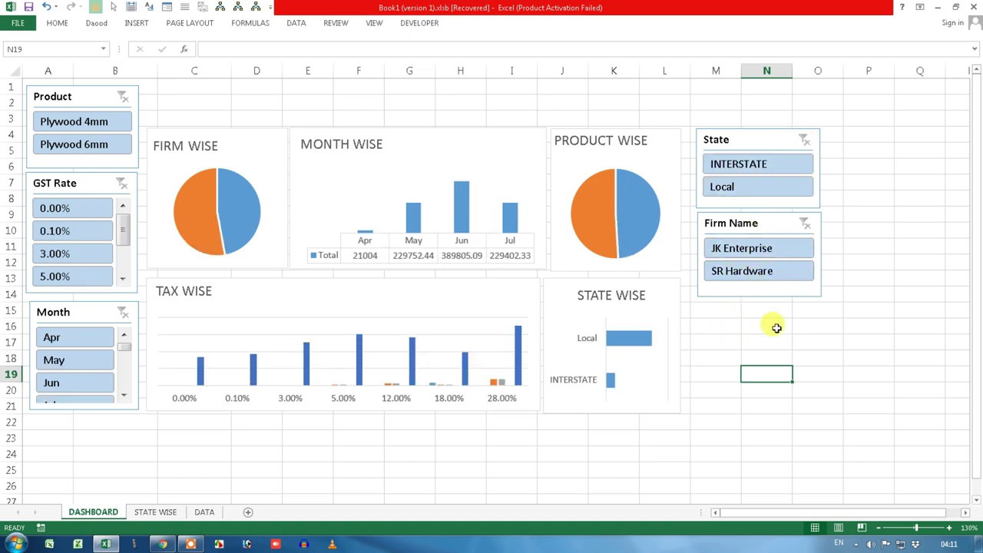
Draw a Text Box shape from the Shapes gallery below the Firm Name slicer, then select cell M20.
{"action": "left_click", "coordinate": [146, 25]}
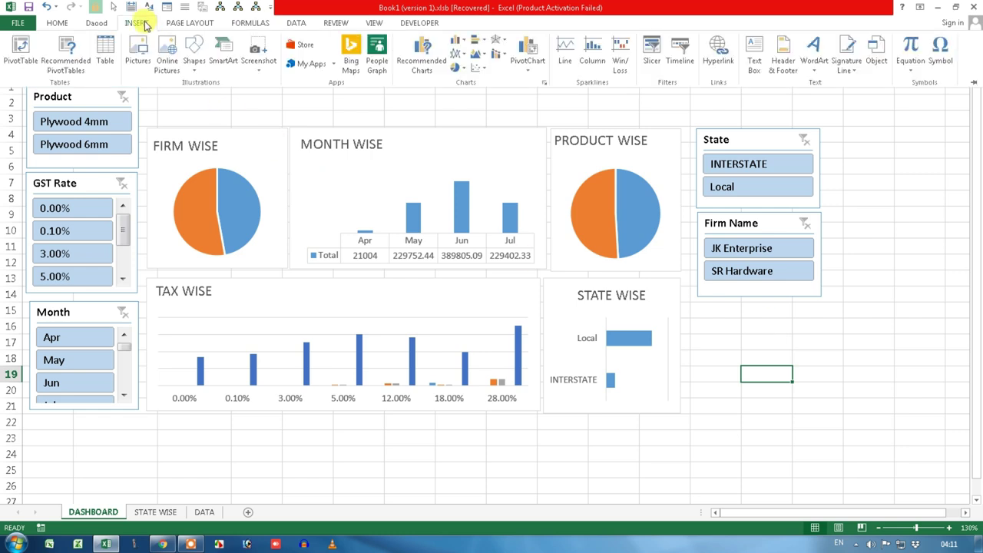
{"action": "left_click", "coordinate": [195, 62]}
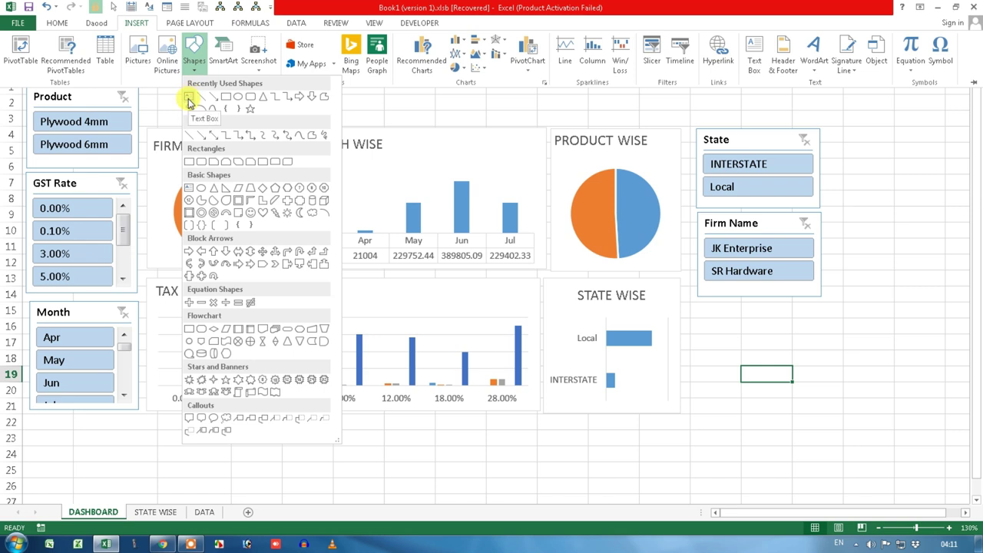
{"action": "left_click", "coordinate": [189, 99]}
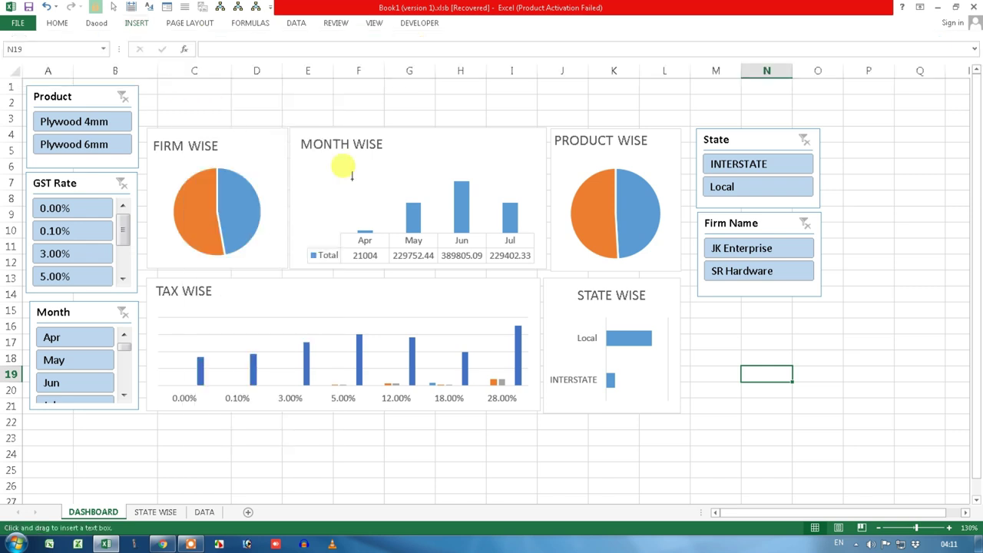
{"action": "left_click_drag", "start_coordinate": [699, 309], "coordinate": [820, 357]}
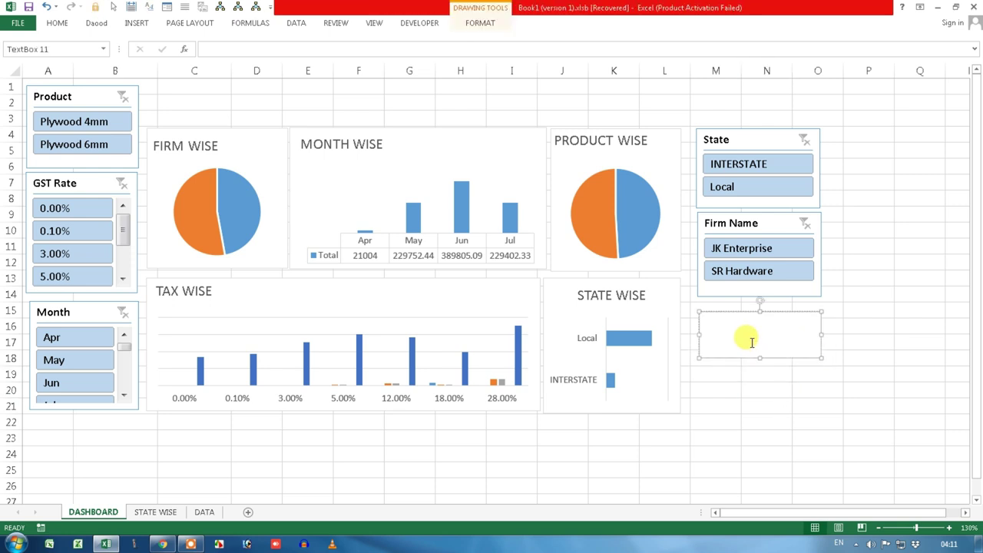
{"action": "left_click", "coordinate": [741, 389]}
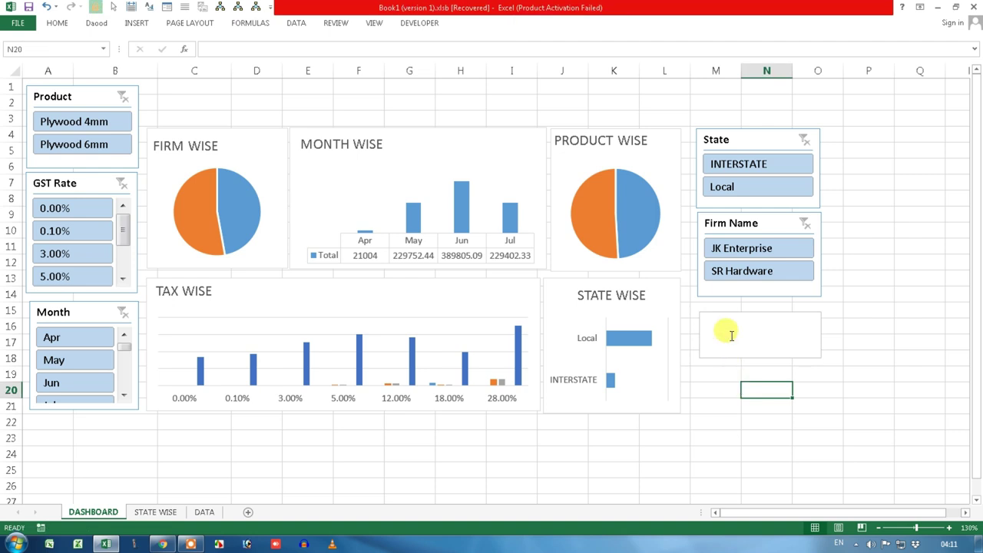
{"action": "left_click", "coordinate": [714, 382]}
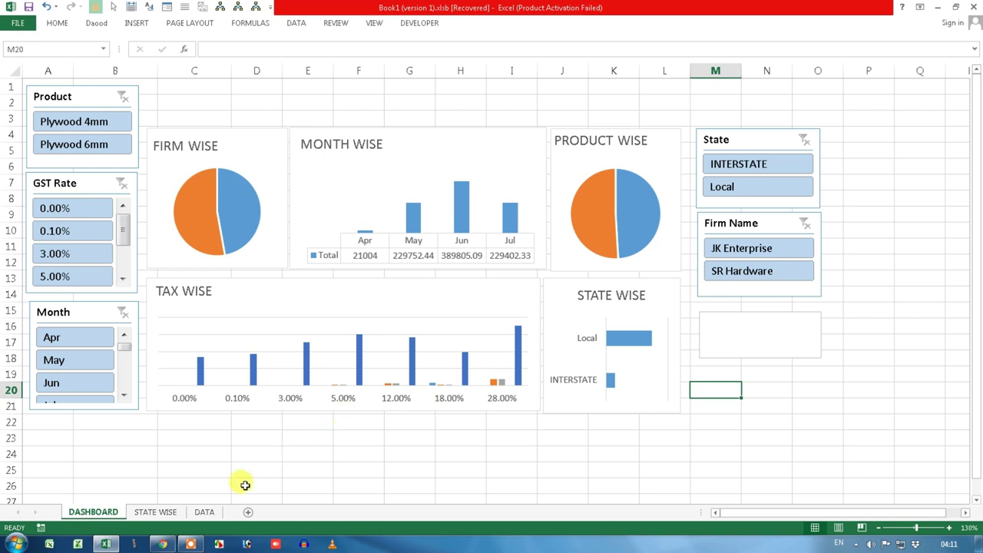
Check the hidden-sheets list without unhiding anything, then switch to the STATE WISE sheet.
{"action": "right_click", "coordinate": [92, 513]}
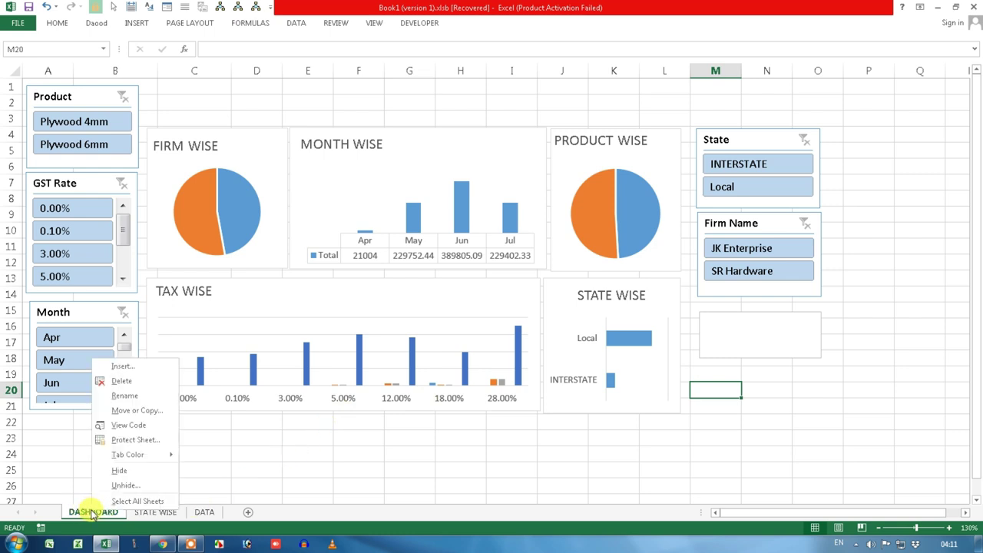
{"action": "left_click", "coordinate": [125, 484]}
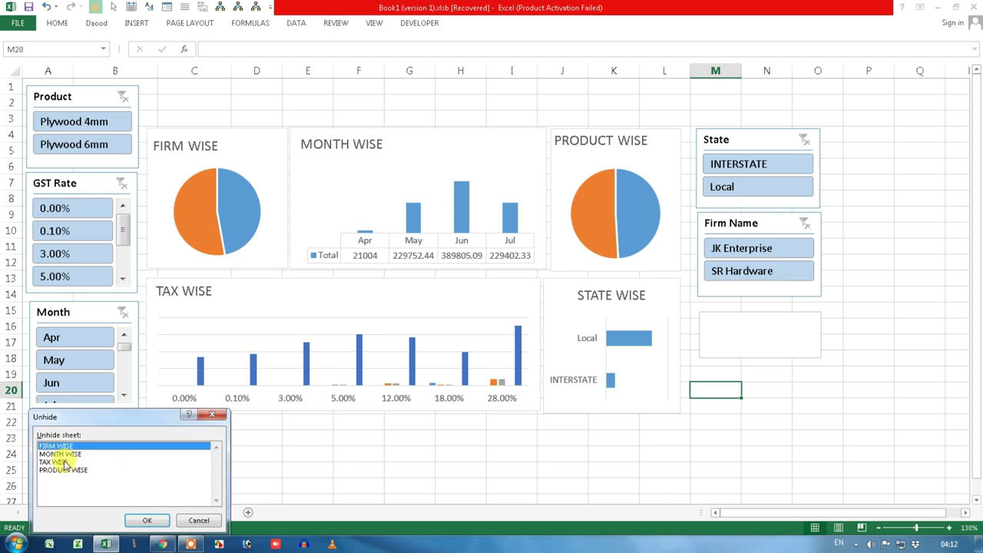
{"action": "left_click", "coordinate": [196, 520]}
{"action": "left_click", "coordinate": [156, 511]}
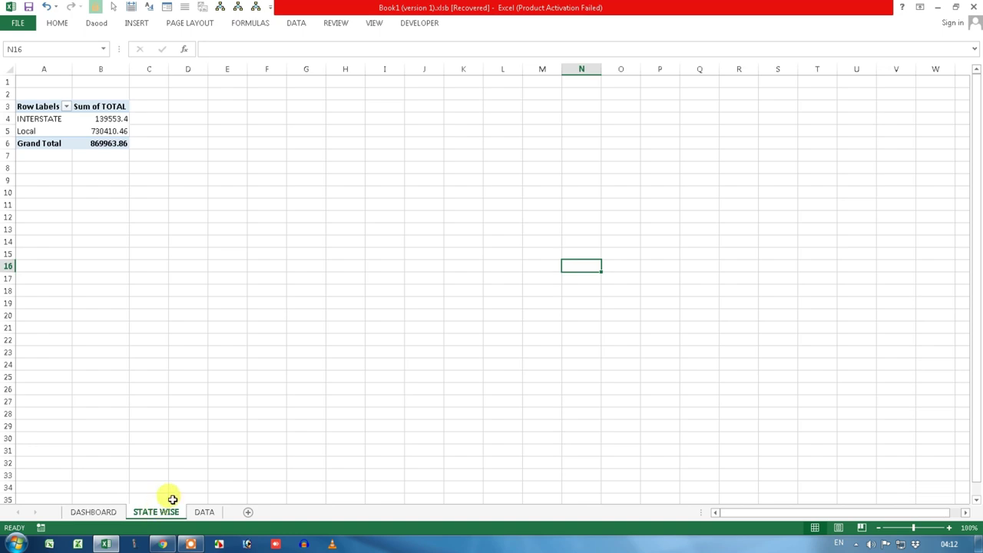
{"action": "left_click", "coordinate": [245, 86]}
Enter =COUNTA(A:A) in cell D1 to count column A entries.
{"action": "scroll", "coordinate": [269, 129], "scroll_direction": "up", "scroll_amount": 6, "text": "ctrl"}
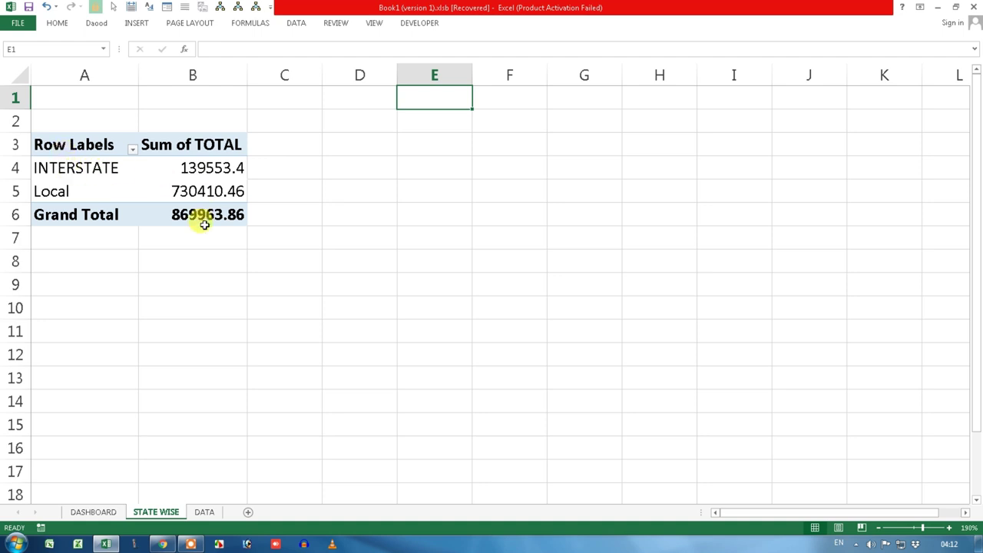
{"action": "key", "text": "Left"}
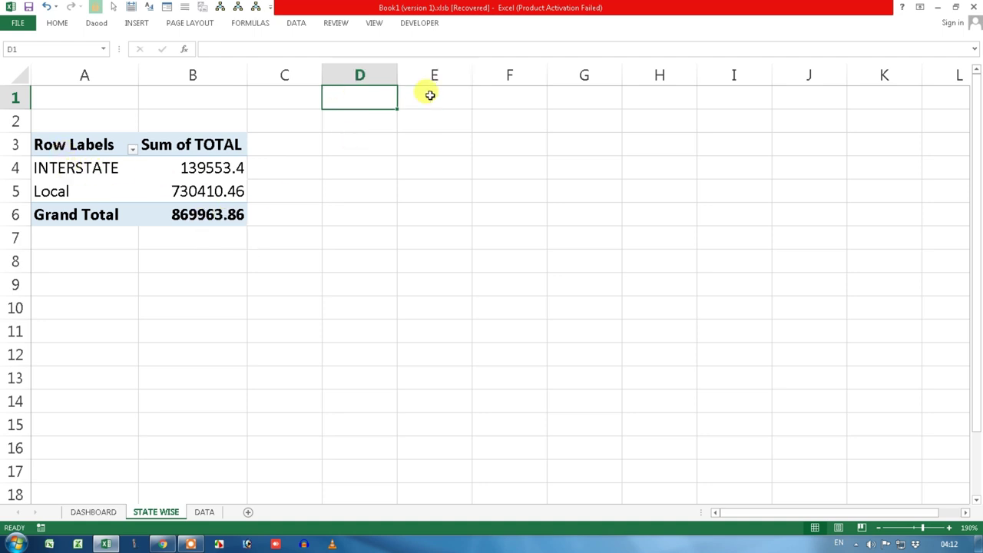
{"action": "type", "text": "=count"}
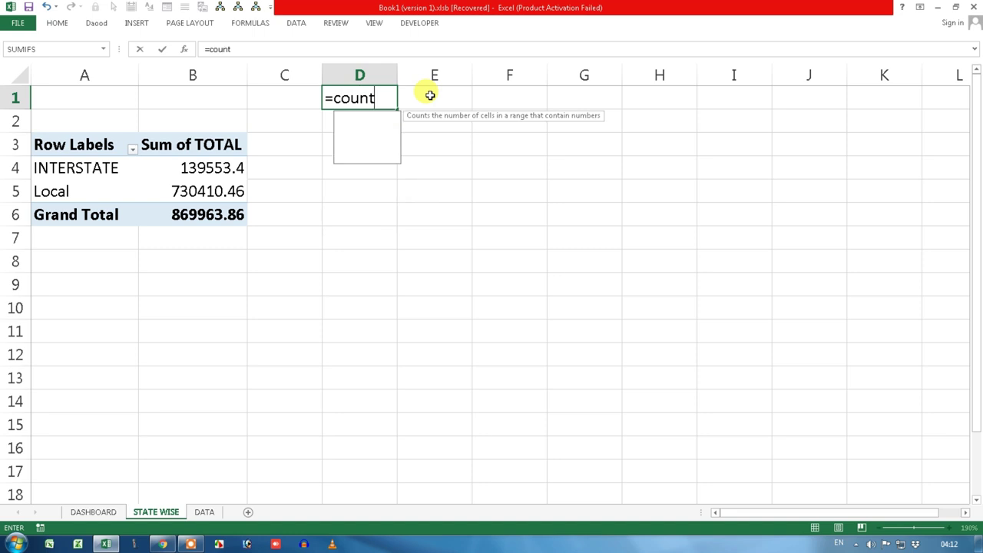
{"action": "type", "text": "a("}
{"action": "left_click", "coordinate": [68, 76]}
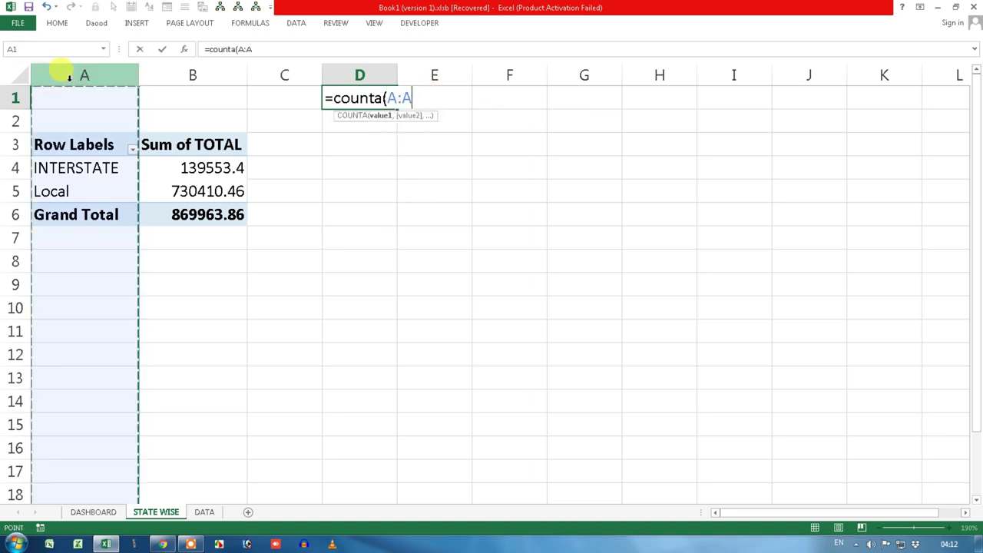
{"action": "key", "text": "Return"}
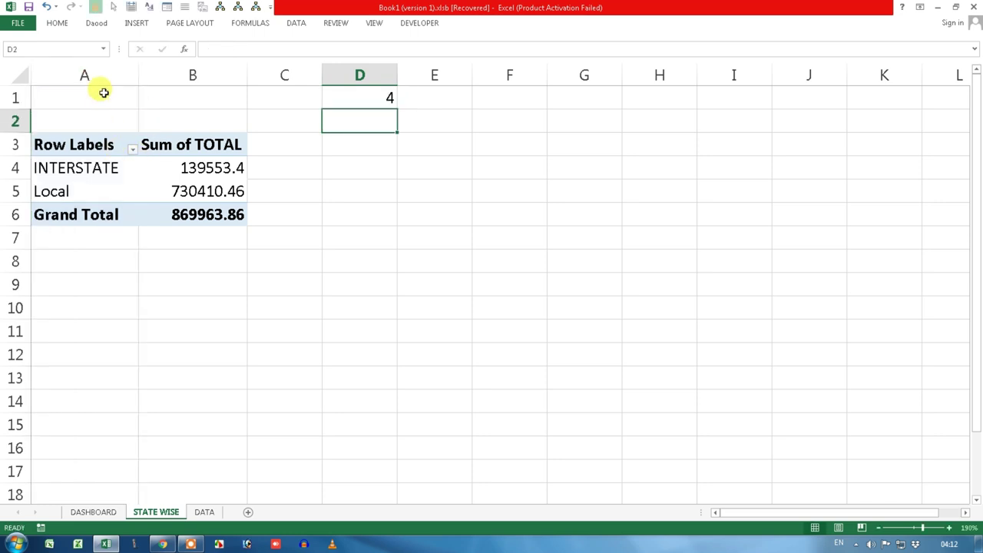
Locate the Grand Total row and change D1 to =COUNTA(A:A)+2.
{"action": "left_click", "coordinate": [87, 145]}
{"action": "left_click", "coordinate": [87, 172]}
{"action": "left_click", "coordinate": [88, 191]}
{"action": "left_click", "coordinate": [84, 215]}
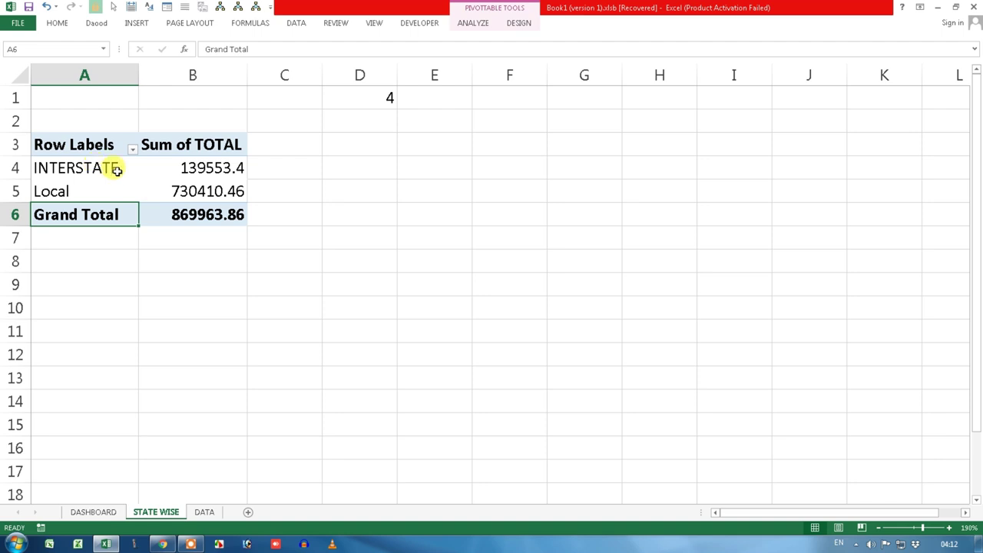
{"action": "left_click", "coordinate": [390, 96]}
{"action": "left_click", "coordinate": [285, 50]}
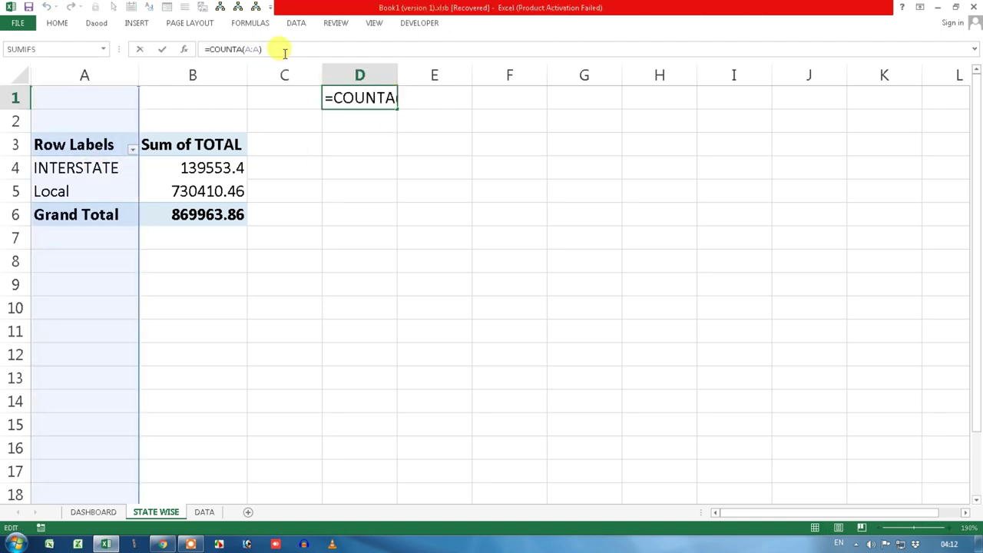
{"action": "type", "text": "+2"}
{"action": "key", "text": "Return"}
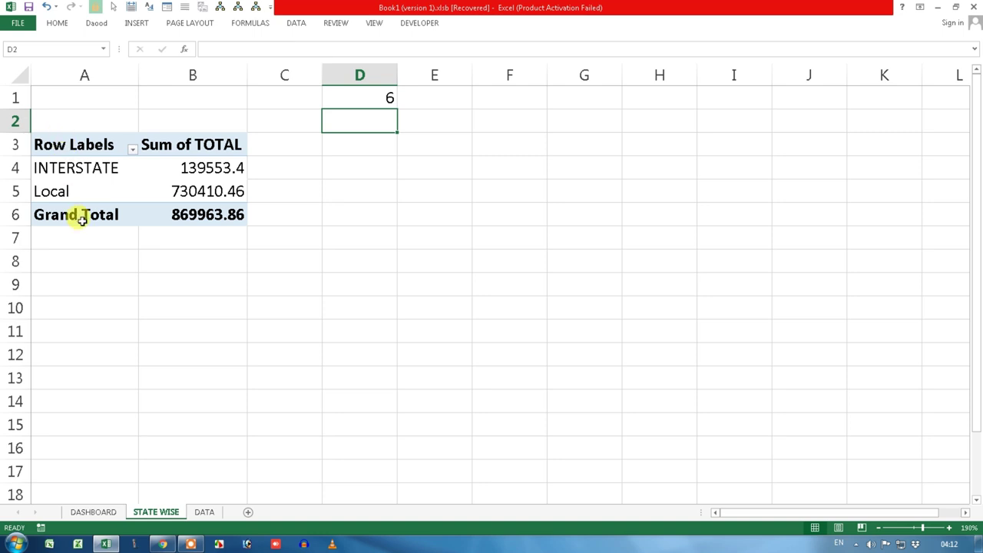
Test D1 by filtering the pivot to INTERSTATE only, then clear the filter.
{"action": "left_click", "coordinate": [132, 149]}
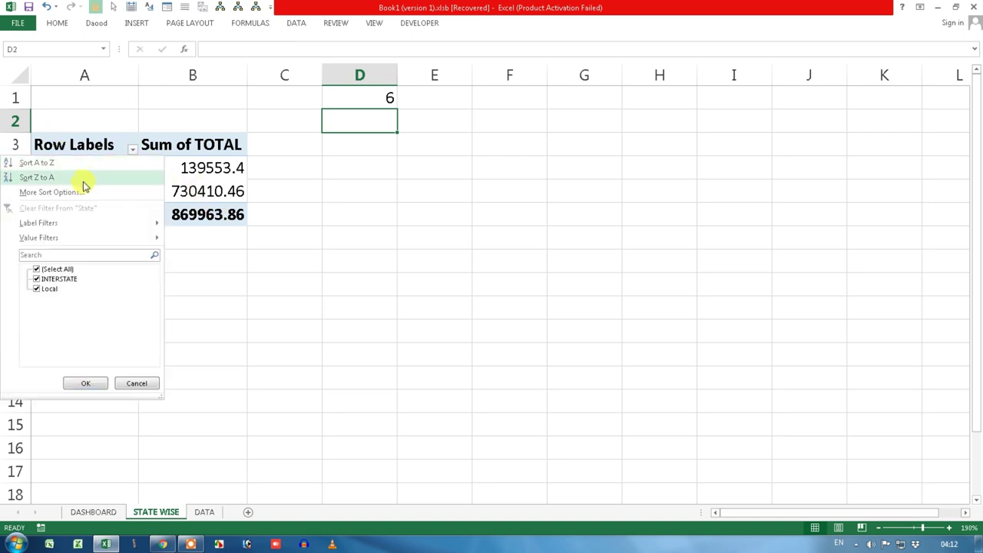
{"action": "left_click", "coordinate": [36, 288]}
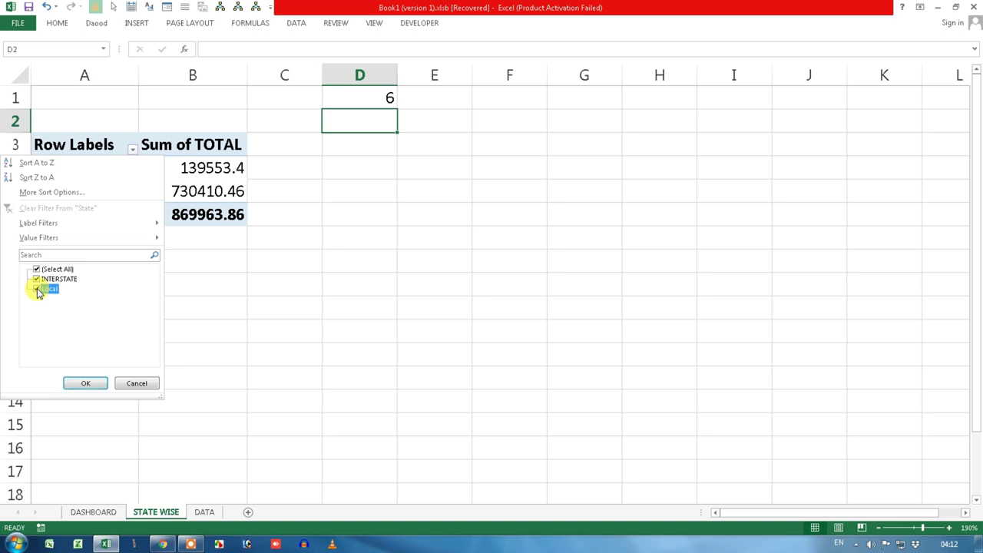
{"action": "left_click", "coordinate": [86, 383]}
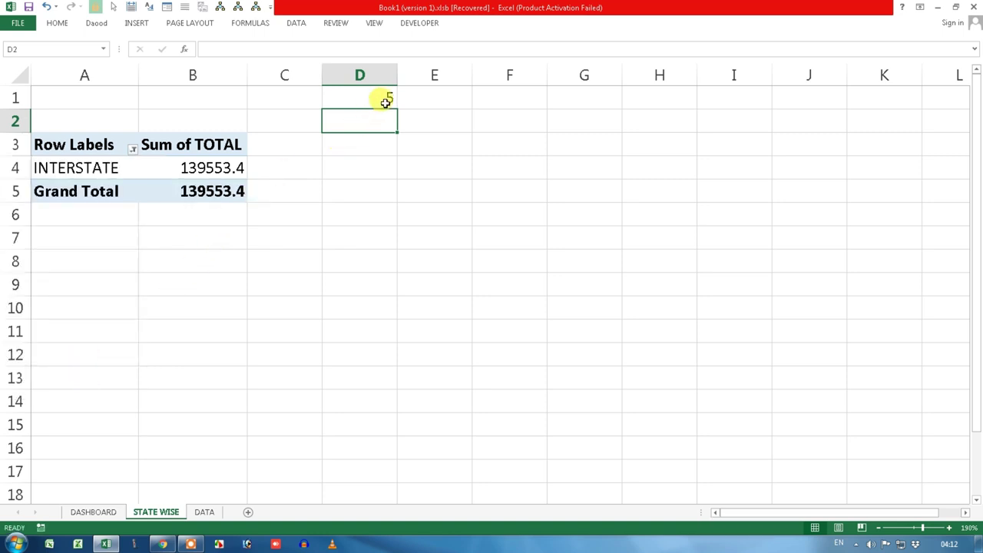
{"action": "left_click", "coordinate": [133, 151]}
{"action": "left_click", "coordinate": [56, 213]}
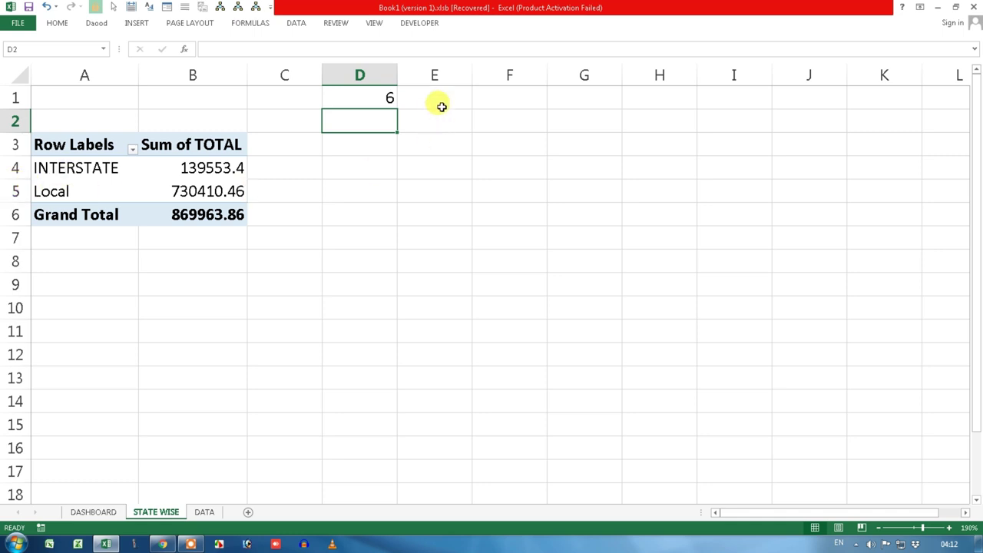
{"action": "left_click", "coordinate": [369, 97]}
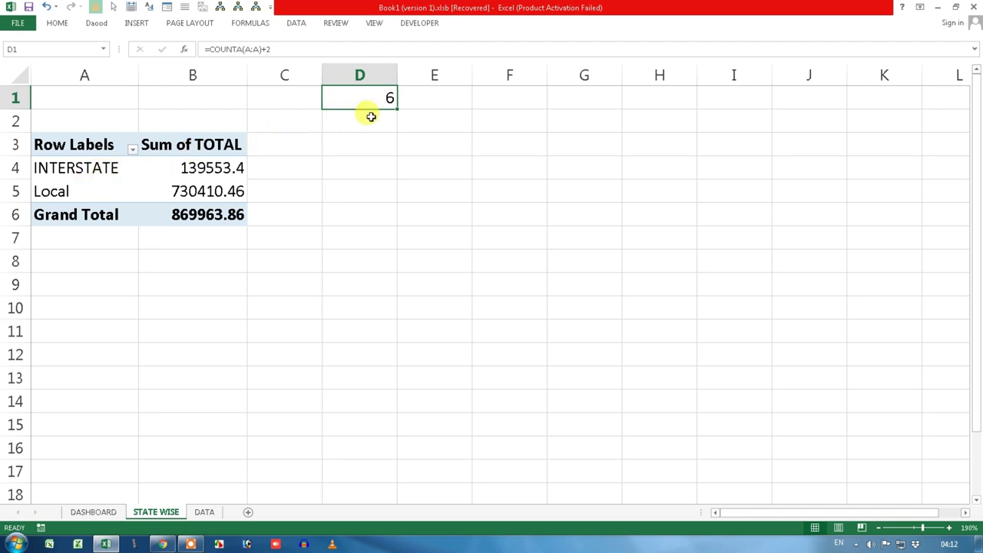
{"action": "left_click", "coordinate": [454, 97]}
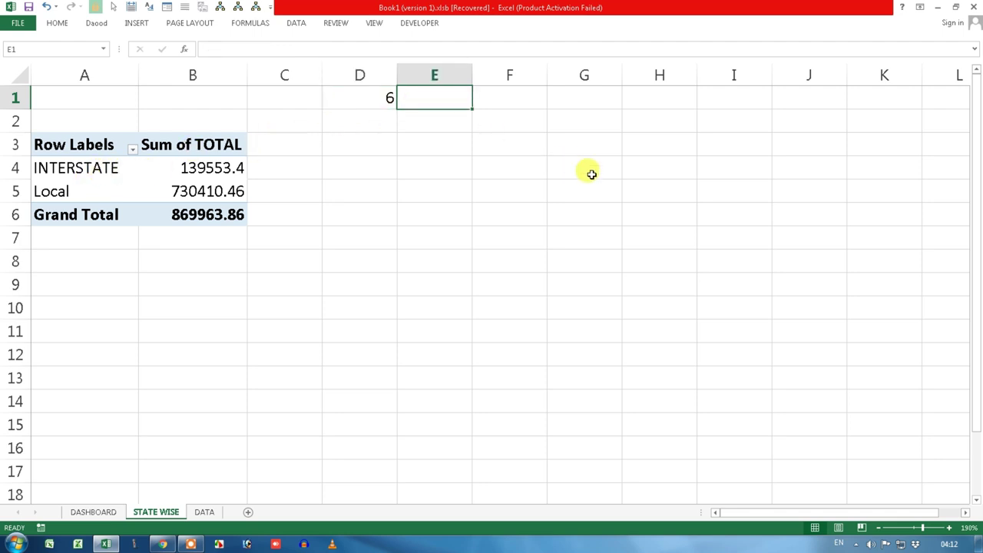
Enter ="b"&D1 in E1 so it builds the Grand Total address b6.
{"action": "key", "text": "Left"}
{"action": "key", "text": "Right"}
{"action": "type", "text": "="}
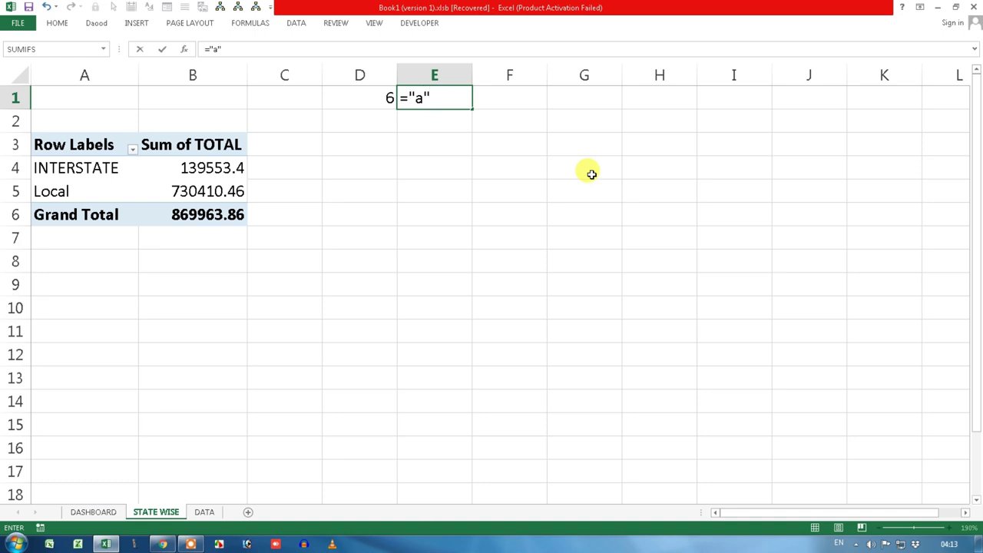
{"action": "double_click", "coordinate": [419, 96]}
{"action": "type", "text": "b"}
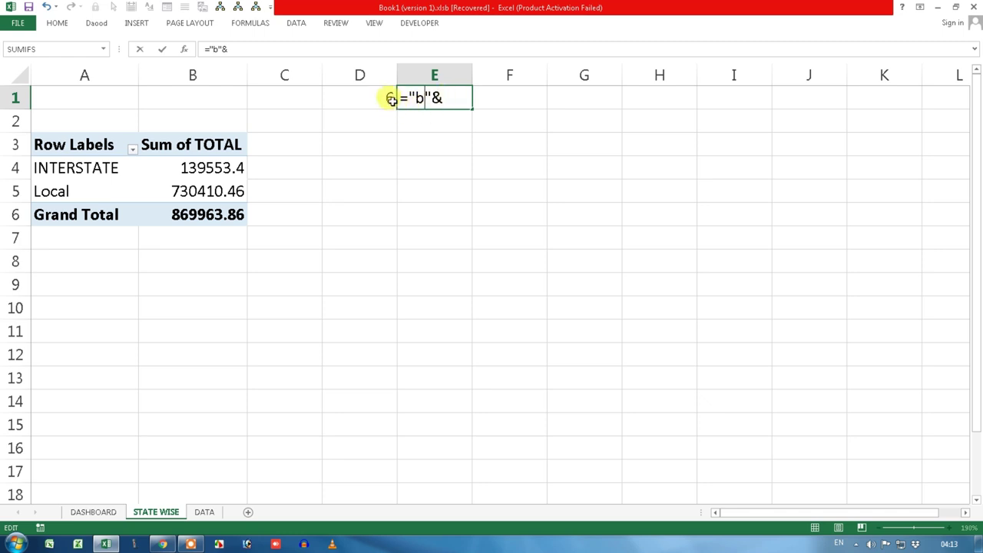
{"action": "left_click", "coordinate": [382, 97]}
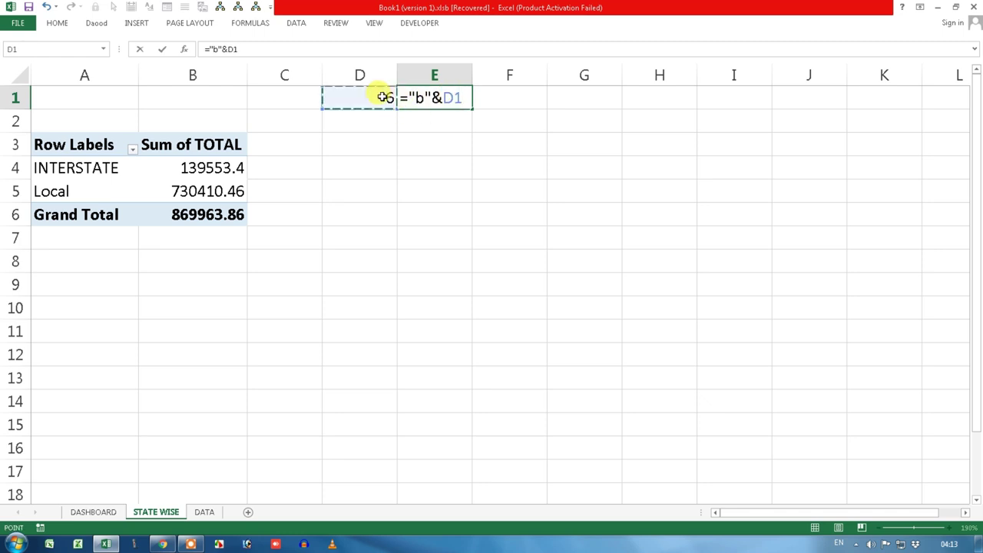
{"action": "key", "text": "Return"}
{"action": "left_click", "coordinate": [442, 98]}
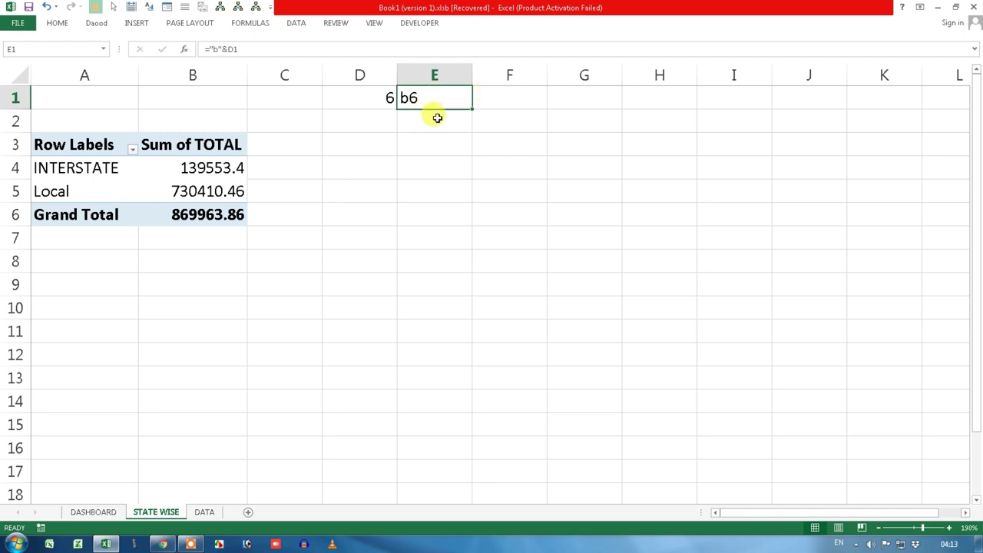
Enter =INDIRECT(E1) in E2 to return the total 869963.9.
{"action": "left_click", "coordinate": [437, 115]}
{"action": "type", "text": "=indi"}
{"action": "key", "text": "Tab"}
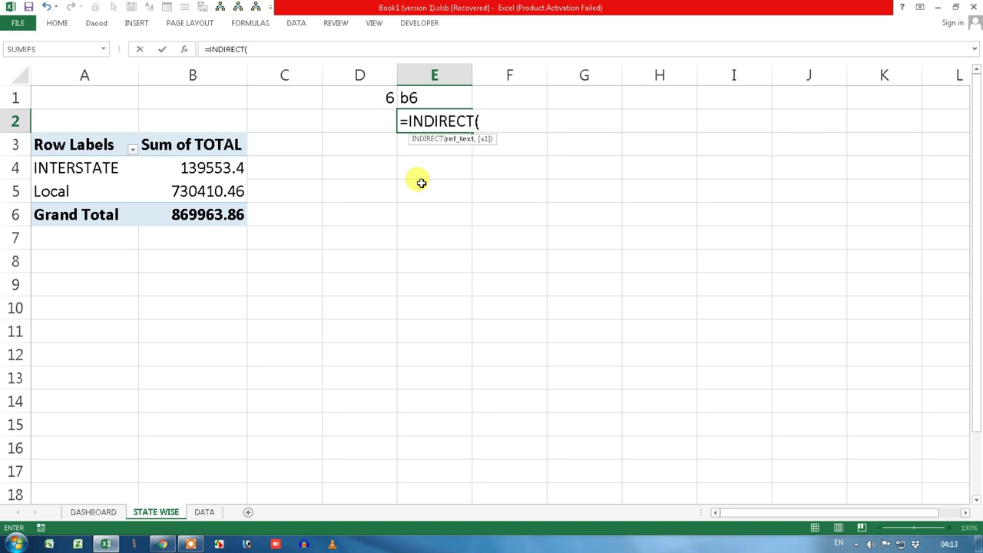
{"action": "left_click", "coordinate": [453, 94]}
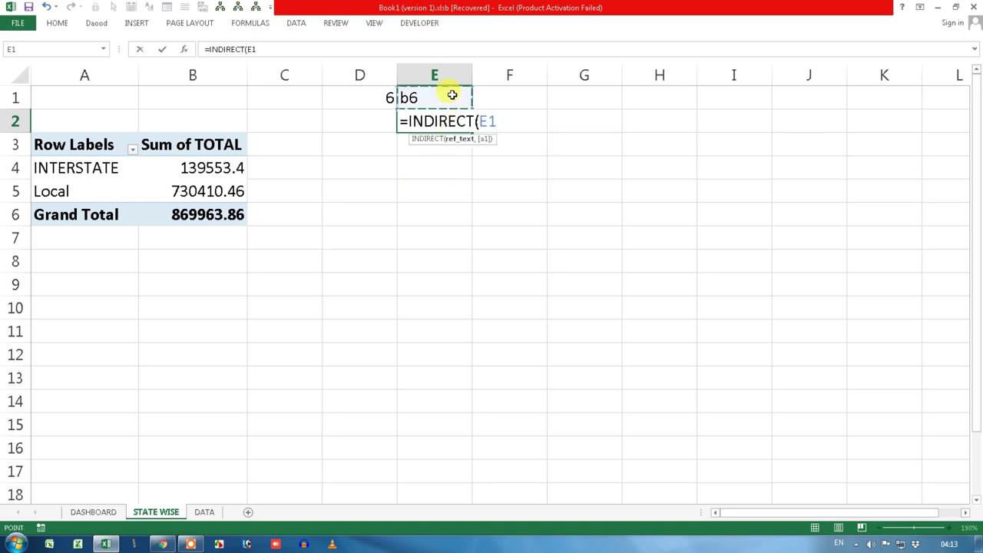
{"action": "key", "text": "Return"}
{"action": "left_click", "coordinate": [451, 120]}
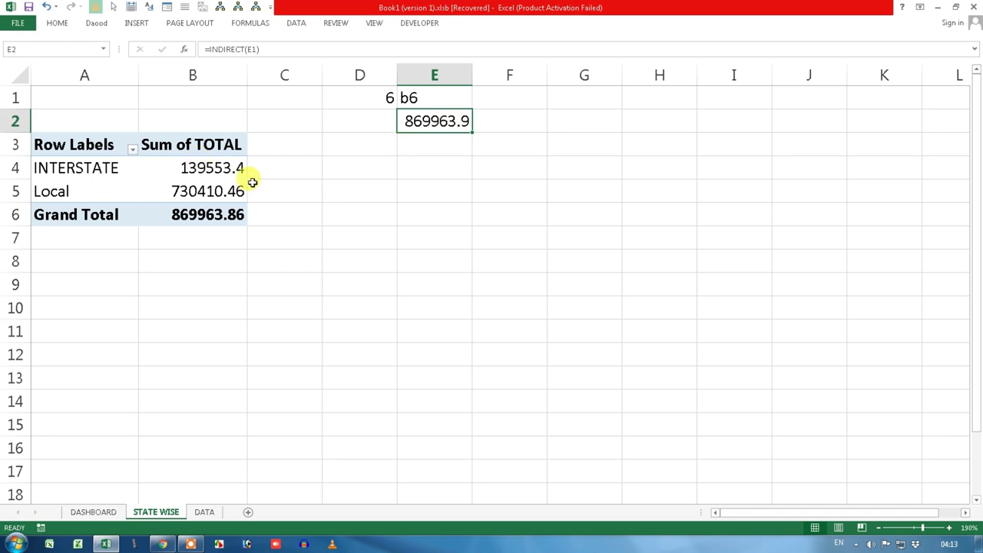
Test the pivot's state filter with Local, then INTERSTATE, clear it, and return to DASHBOARD.
{"action": "left_click", "coordinate": [132, 149]}
{"action": "left_click", "coordinate": [36, 281]}
{"action": "left_click", "coordinate": [85, 380]}
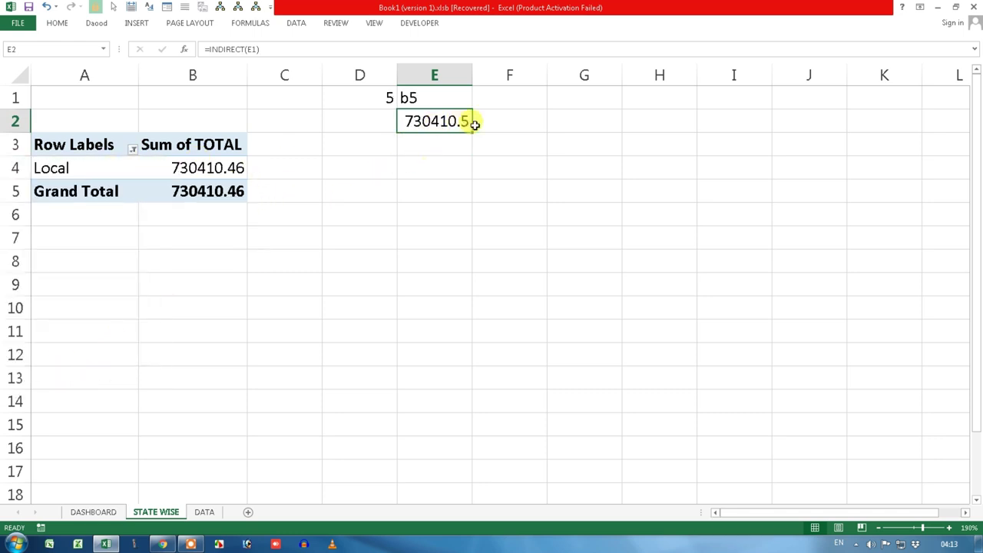
{"action": "left_click", "coordinate": [132, 149]}
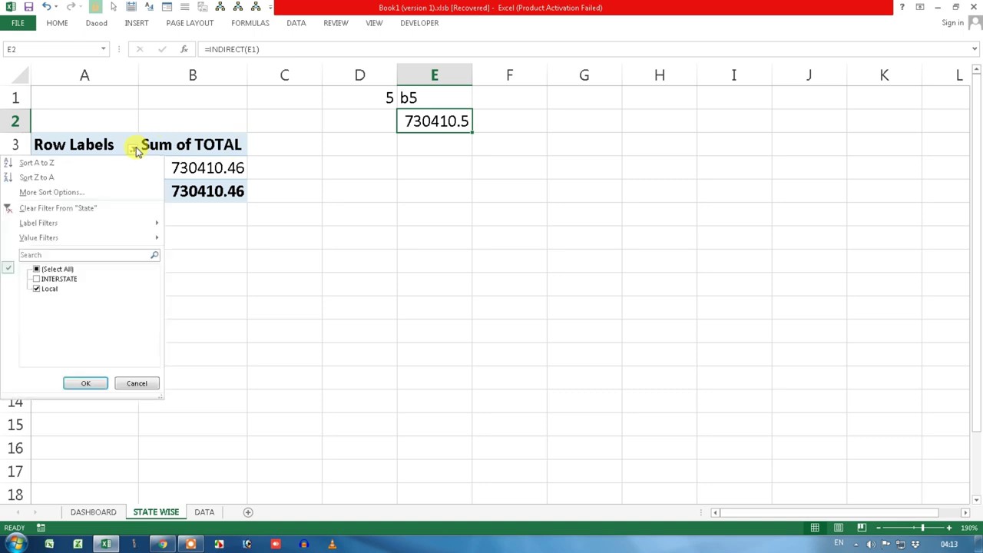
{"action": "left_click", "coordinate": [46, 288]}
{"action": "left_click", "coordinate": [36, 278]}
{"action": "left_click", "coordinate": [85, 383]}
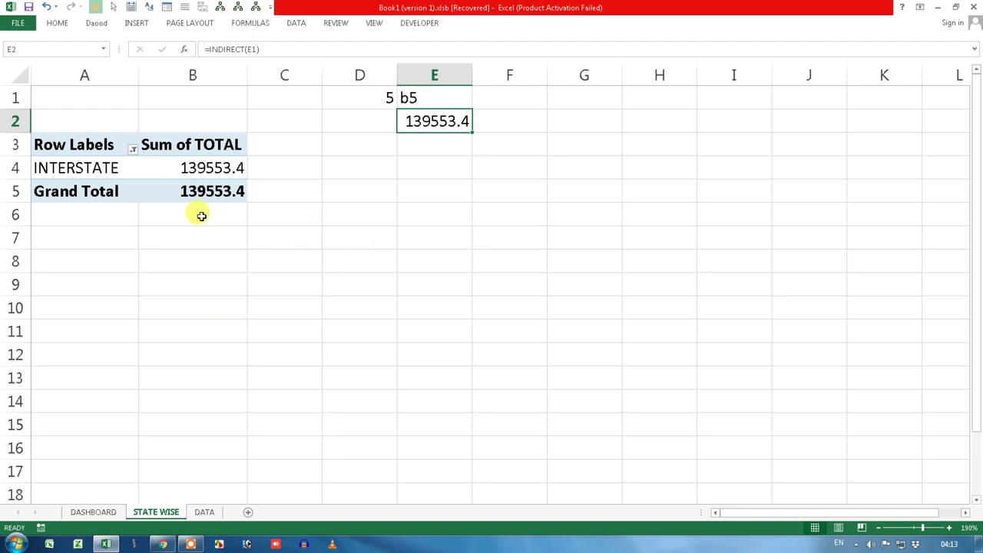
{"action": "left_click", "coordinate": [132, 149]}
{"action": "left_click", "coordinate": [75, 205]}
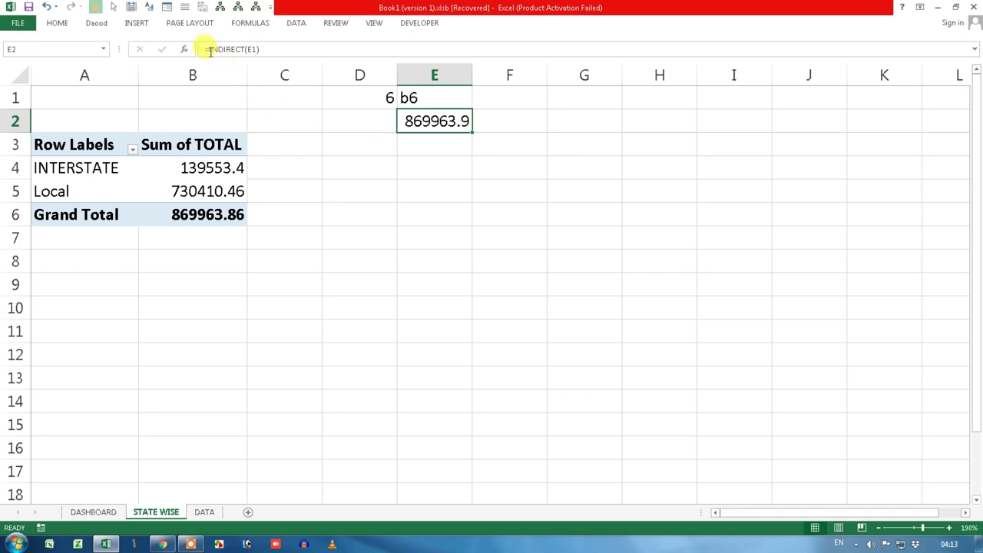
{"action": "left_click", "coordinate": [115, 511]}
{"action": "left_click", "coordinate": [779, 349]}
{"action": "type", "text": "="}
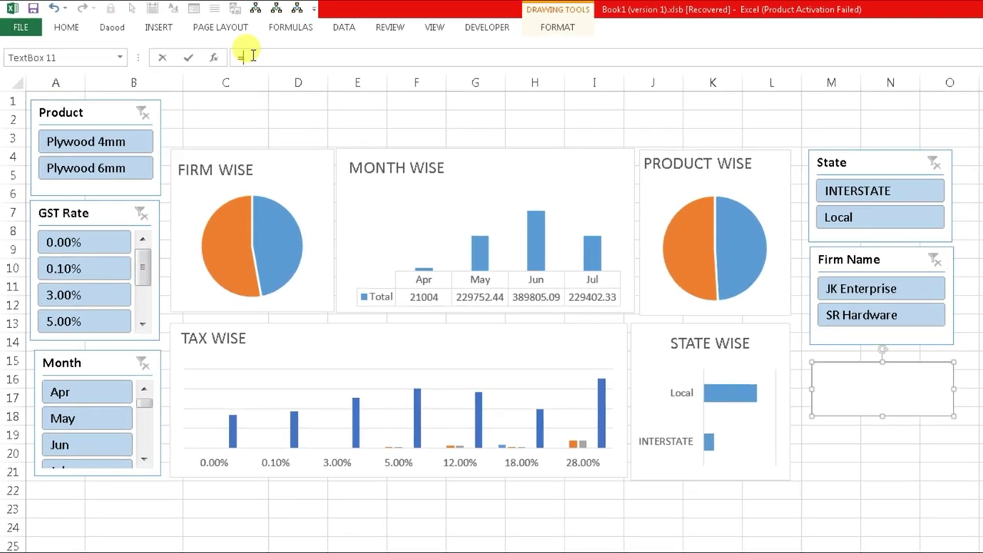
Link the dashboard text box to ='STATE WISE'!E2 to show the total.
{"action": "left_click", "coordinate": [209, 547]}
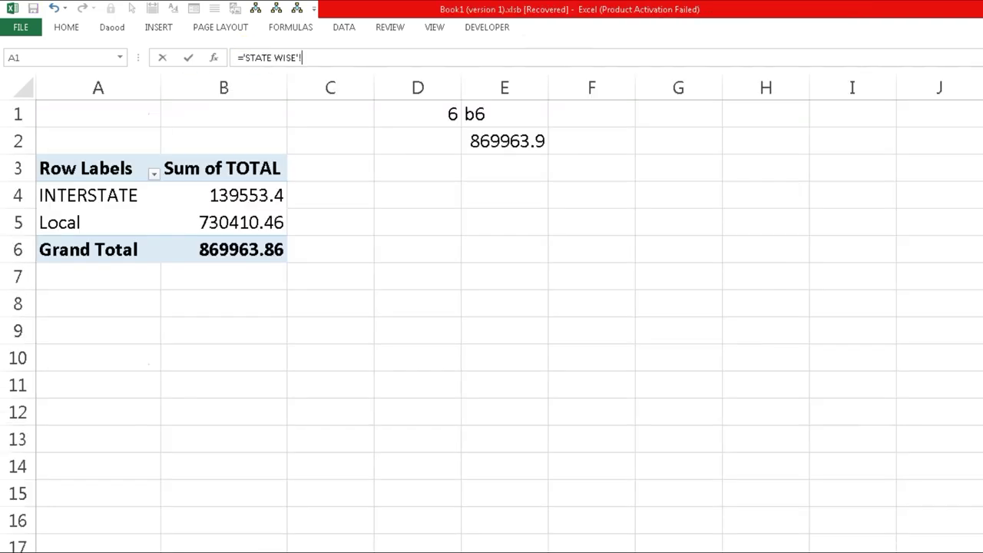
{"action": "left_click", "coordinate": [492, 141]}
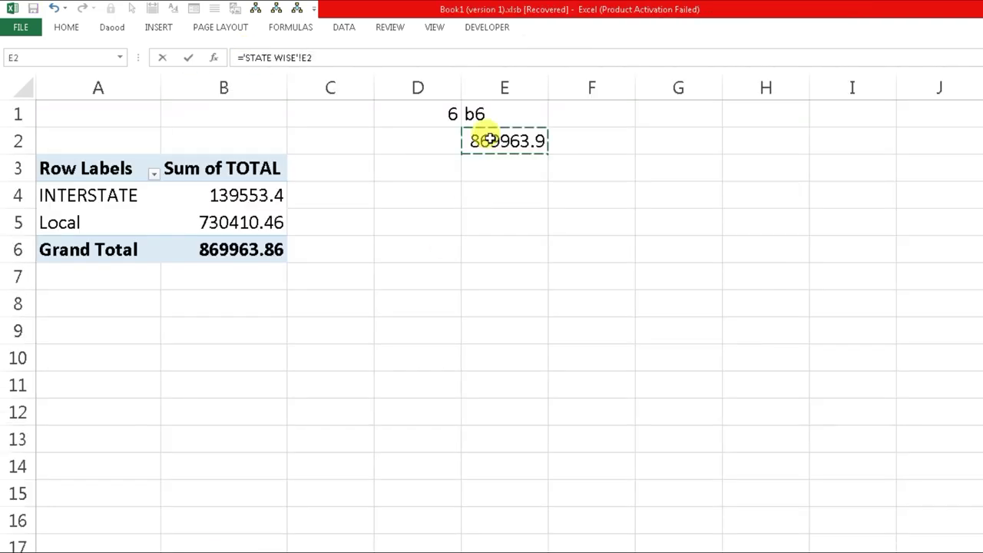
{"action": "key", "text": "Return"}
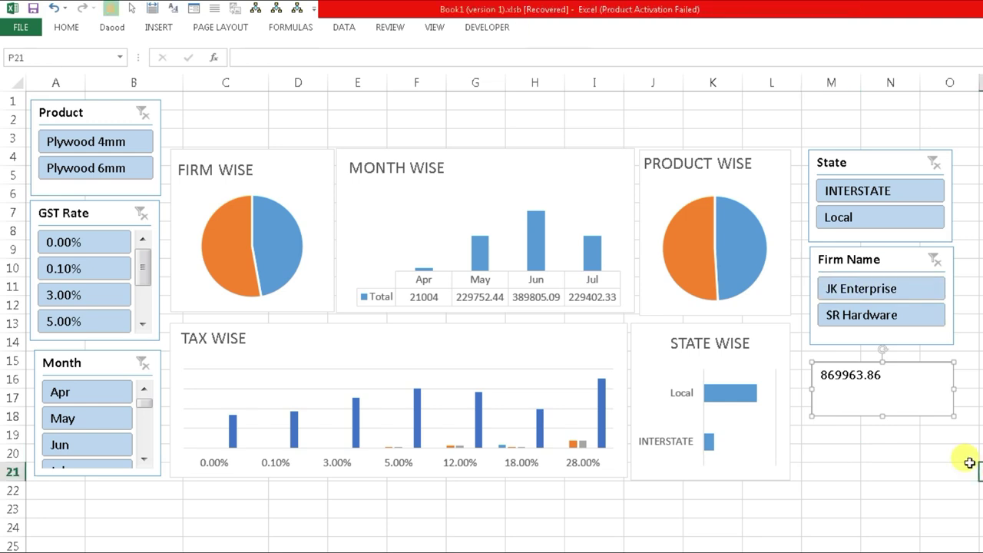
{"action": "left_click", "coordinate": [926, 416]}
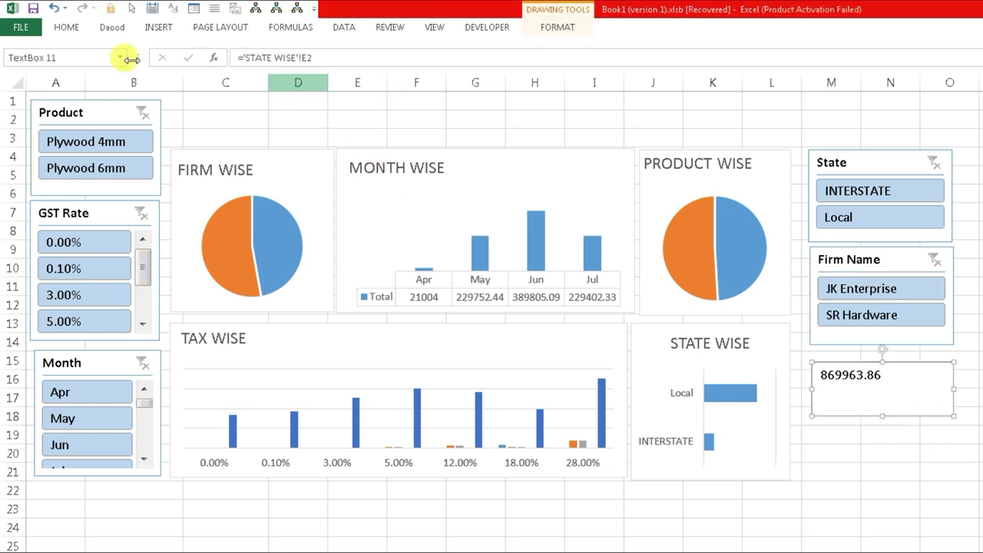
Make the total 18-point bold, centred and middle-aligned, and move the box slightly lower.
{"action": "left_click", "coordinate": [66, 27]}
{"action": "left_click", "coordinate": [234, 53]}
{"action": "left_click", "coordinate": [234, 53]}
{"action": "left_click", "coordinate": [234, 53]}
{"action": "left_click", "coordinate": [235, 53]}
{"action": "left_click", "coordinate": [284, 75]}
{"action": "left_click", "coordinate": [285, 52]}
{"action": "left_click", "coordinate": [123, 75]}
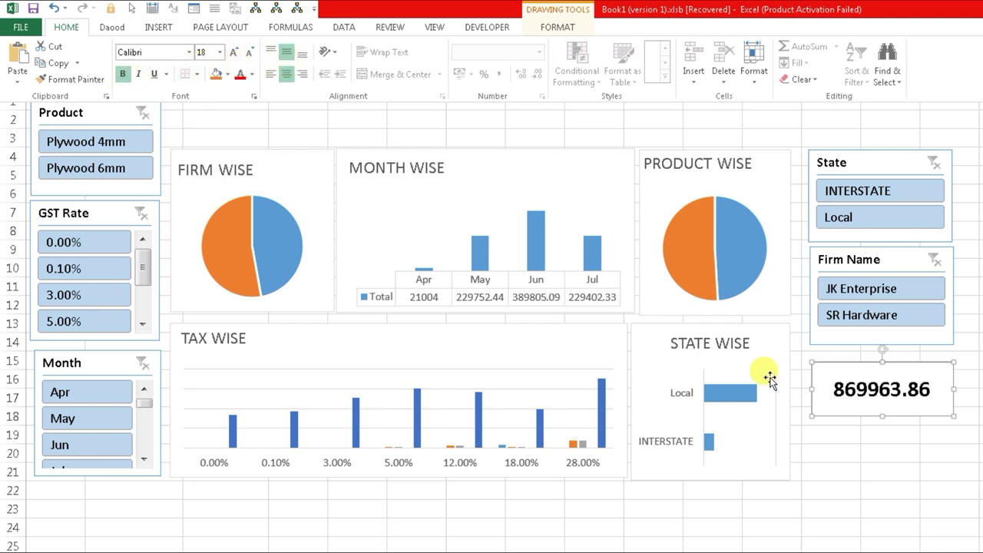
{"action": "left_click", "coordinate": [897, 494]}
{"action": "left_click_drag", "start_coordinate": [905, 414], "coordinate": [904, 434]}
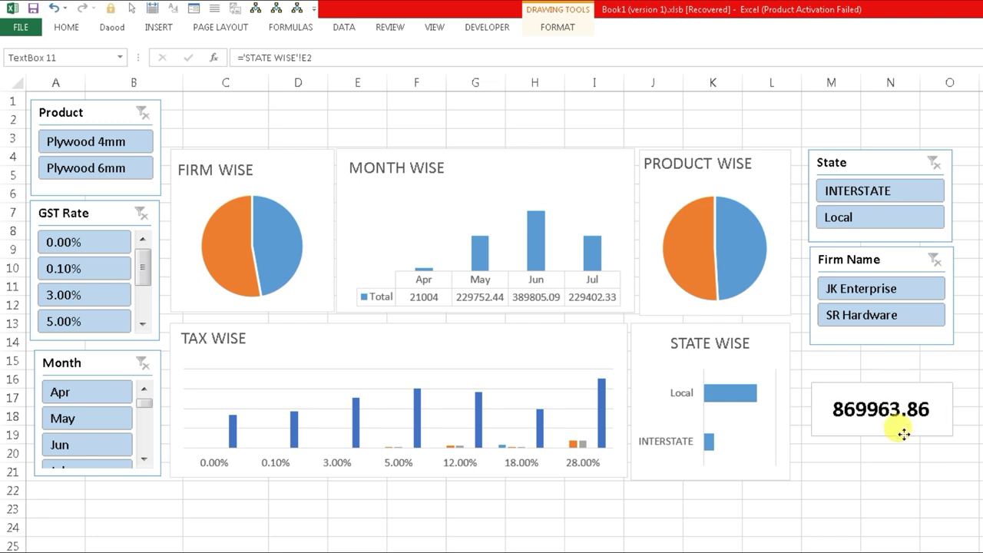
{"action": "left_click", "coordinate": [896, 360]}
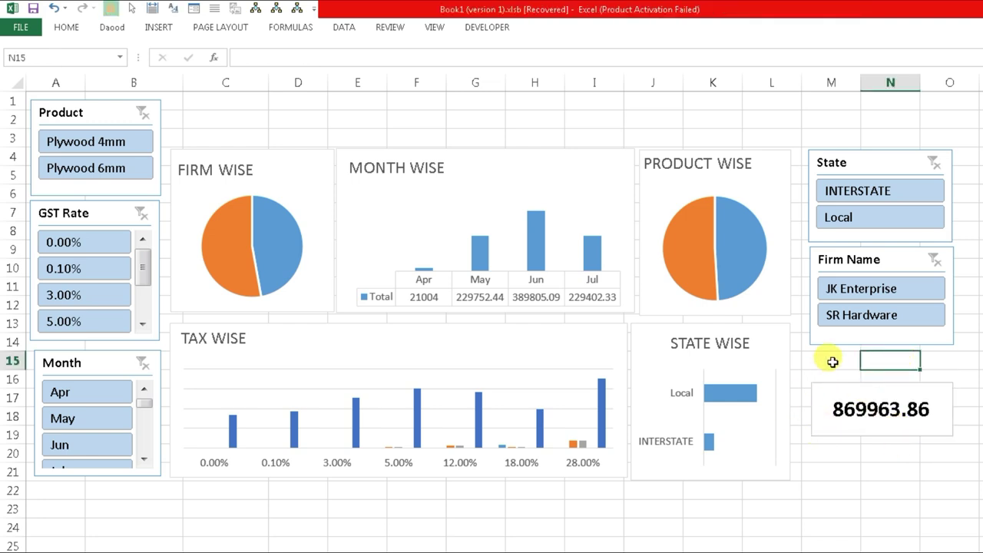
Filter the dashboard by INTERSTATE, then Local, in the State slicer, then clear it.
{"action": "left_click", "coordinate": [834, 190]}
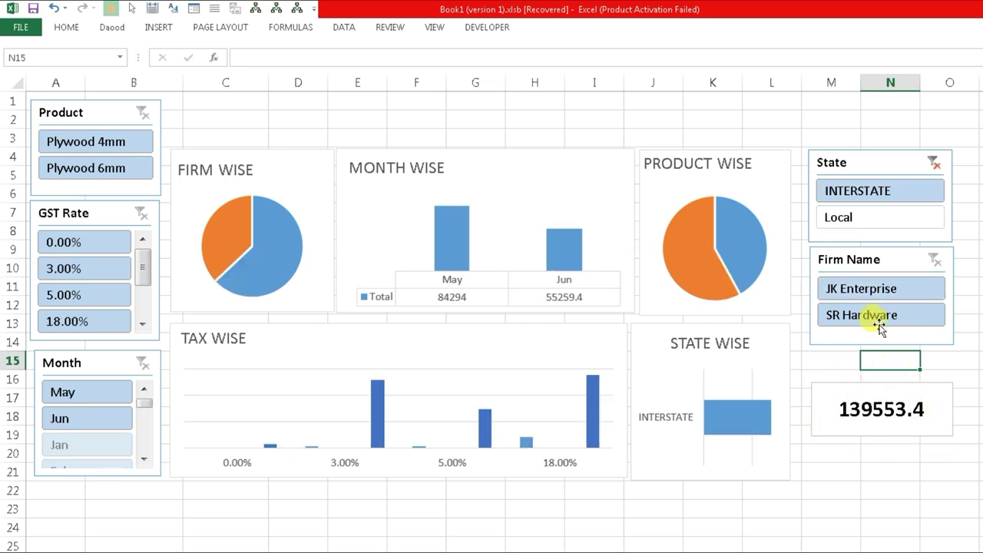
{"action": "left_click", "coordinate": [876, 226]}
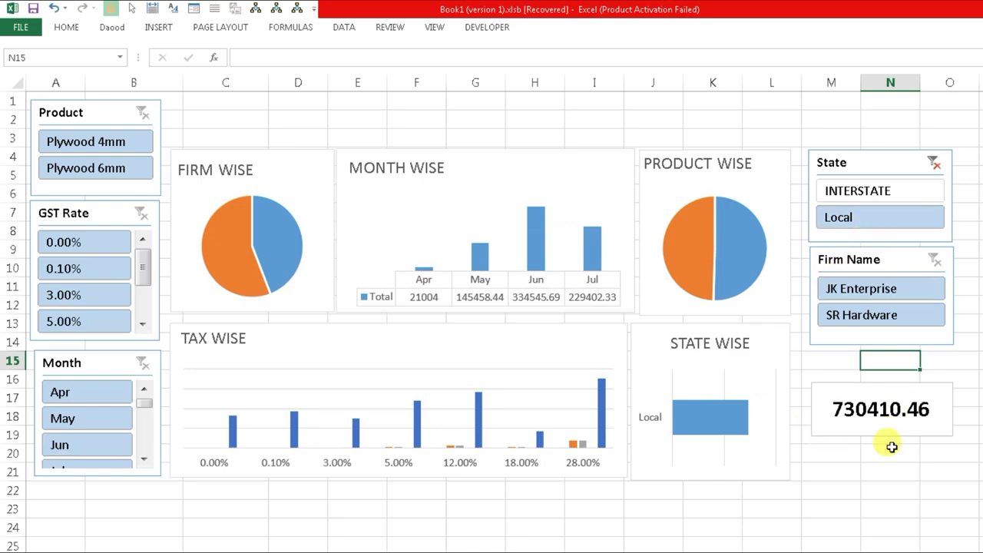
{"action": "left_click", "coordinate": [916, 160]}
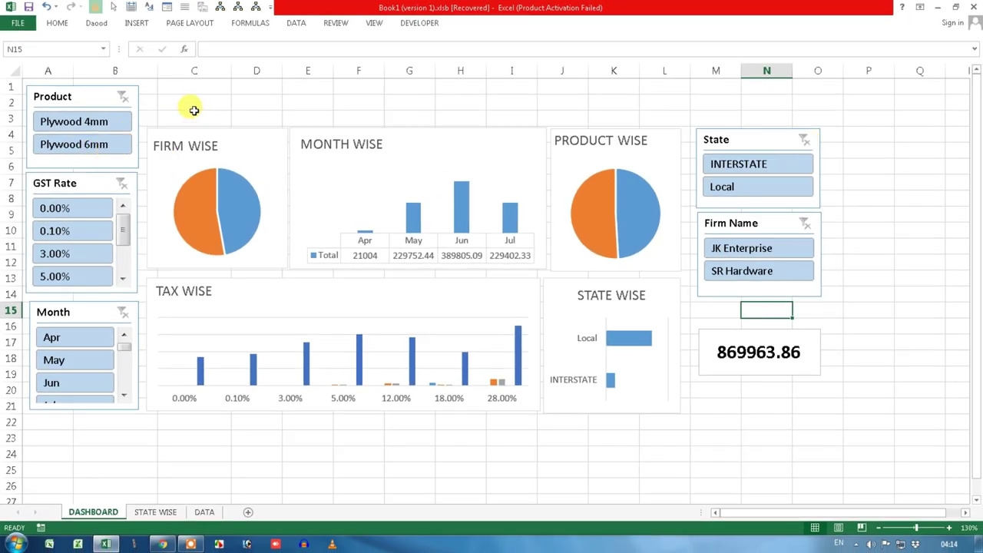
Nudge the Product and GST Rate slicers slightly down to align with the Month slicer.
{"action": "left_click", "coordinate": [113, 7]}
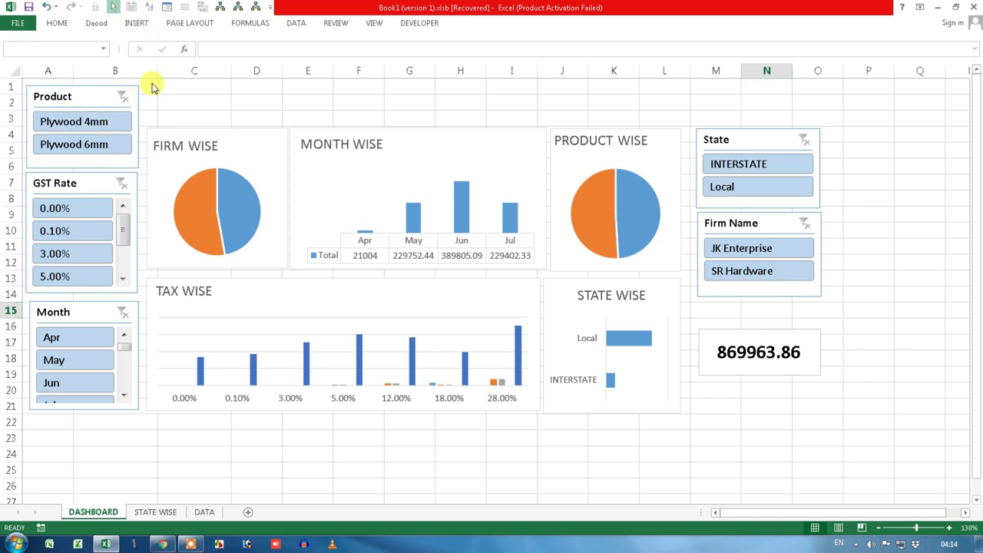
{"action": "mouse_move", "coordinate": [152, 82]}
{"action": "left_mouse_down"}
{"action": "mouse_move", "coordinate": [56, 235]}
{"action": "mouse_move", "coordinate": [29, 431]}
{"action": "left_mouse_up"}
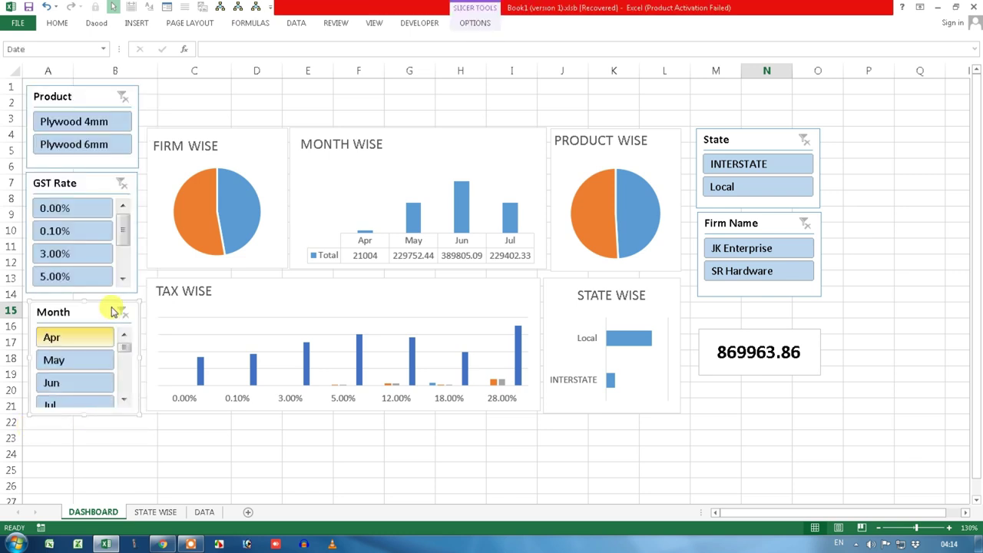
{"action": "left_click_drag", "start_coordinate": [147, 87], "coordinate": [18, 301]}
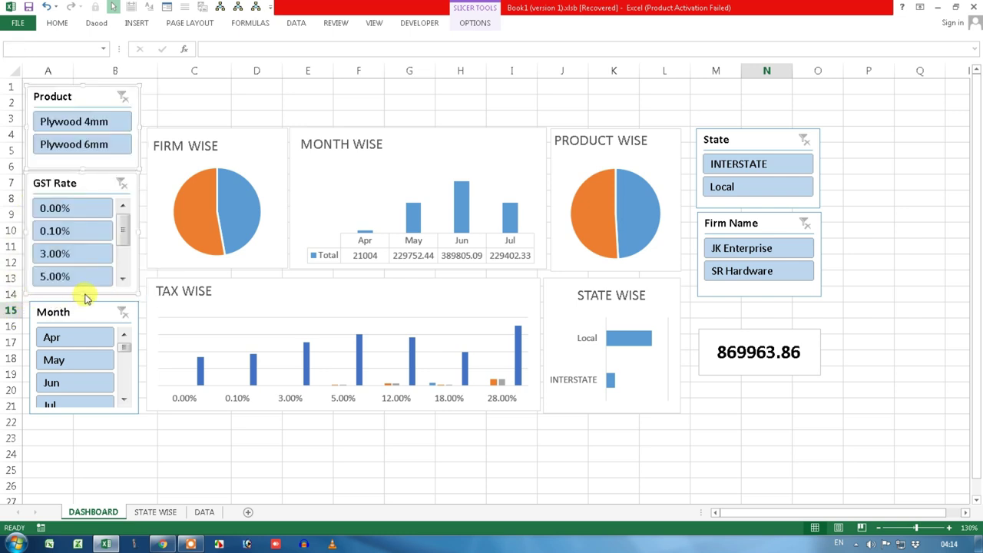
{"action": "left_click_drag", "start_coordinate": [84, 294], "coordinate": [84, 296]}
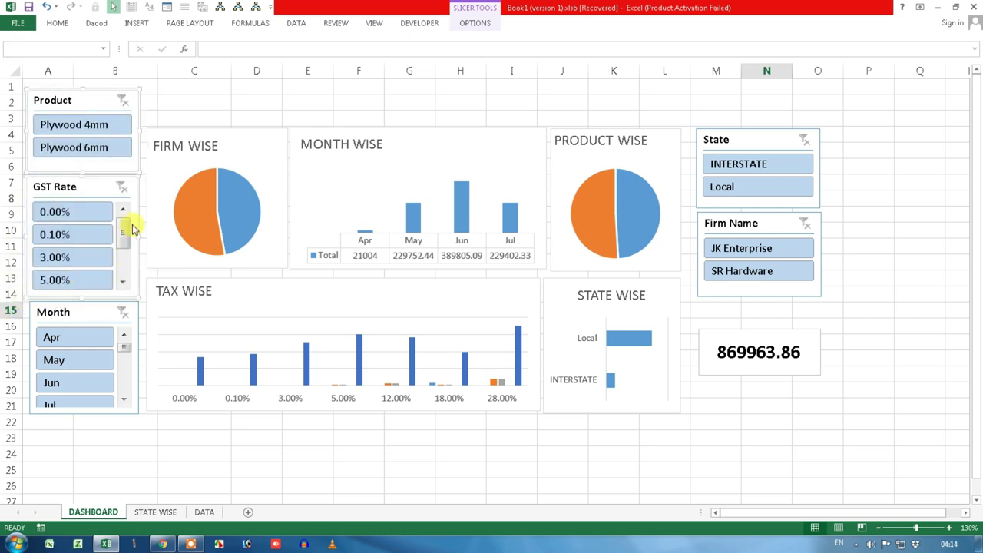
{"action": "left_click", "coordinate": [235, 107]}
{"action": "left_click", "coordinate": [292, 99]}
{"action": "mouse_move", "coordinate": [32, 82]}
{"action": "left_mouse_down"}
{"action": "mouse_move", "coordinate": [804, 94]}
{"action": "mouse_move", "coordinate": [814, 113]}
{"action": "left_mouse_up"}
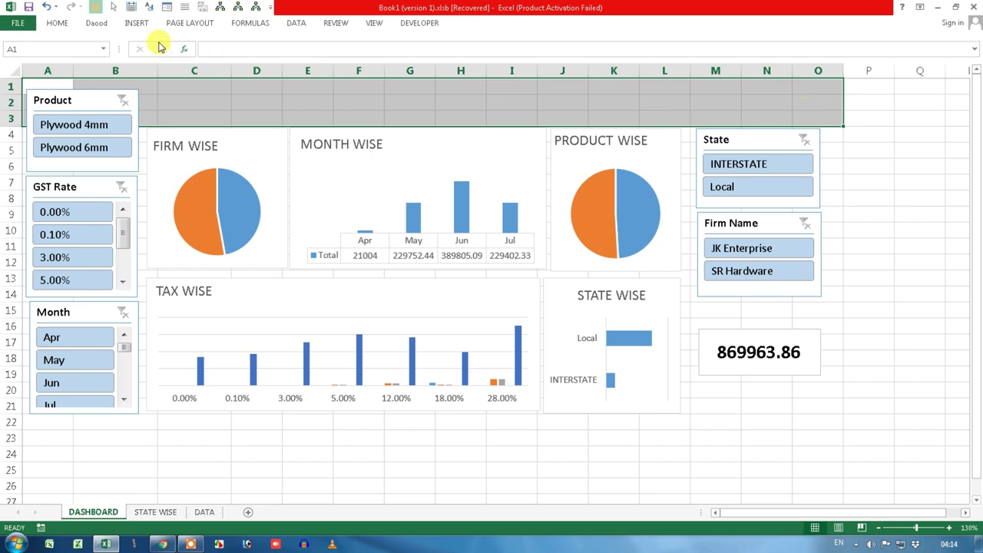
Fill rows 1–3, column O and rows 22–25 dark grey.
{"action": "left_click", "coordinate": [59, 23]}
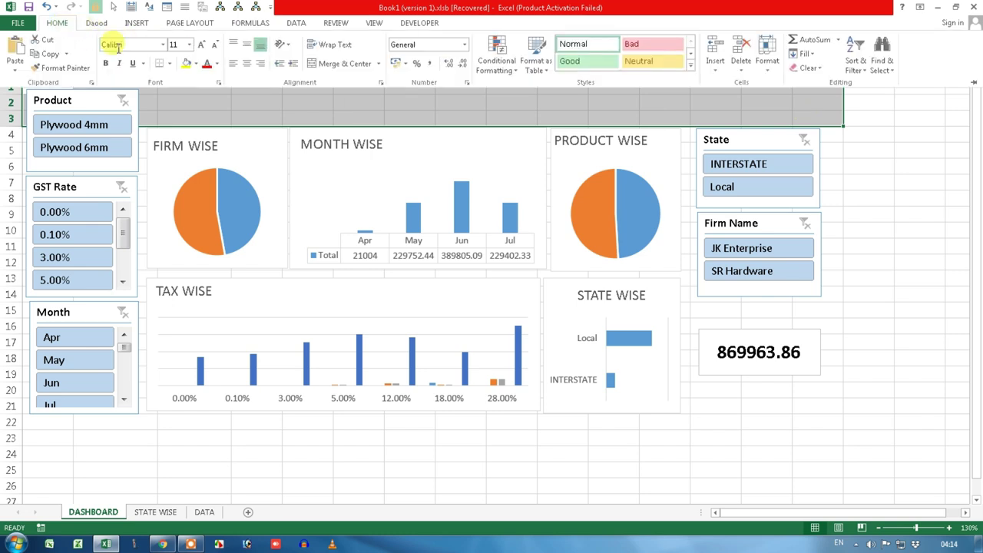
{"action": "left_click", "coordinate": [196, 66]}
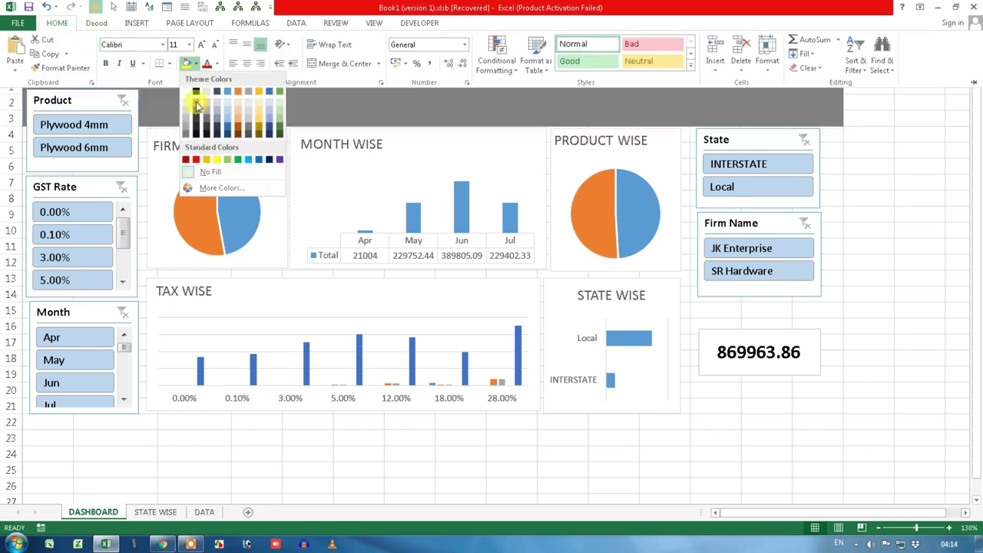
{"action": "left_click", "coordinate": [197, 106]}
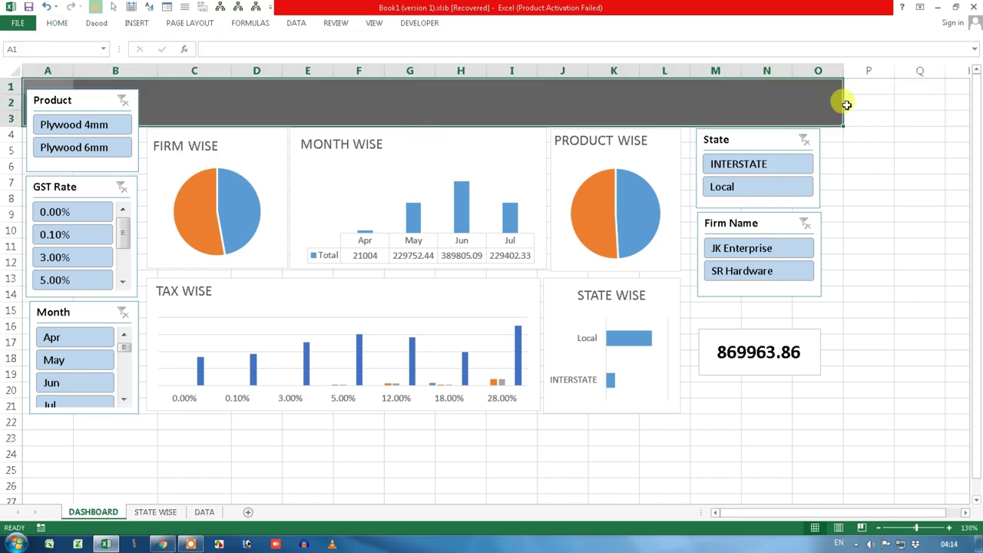
{"action": "left_click", "coordinate": [831, 70]}
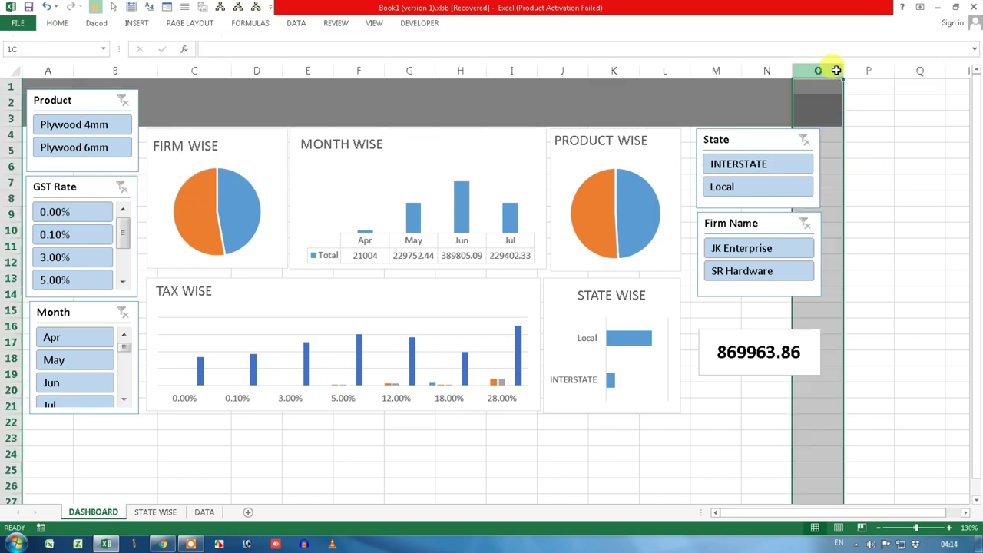
{"action": "left_click", "coordinate": [59, 25]}
{"action": "left_click", "coordinate": [184, 66]}
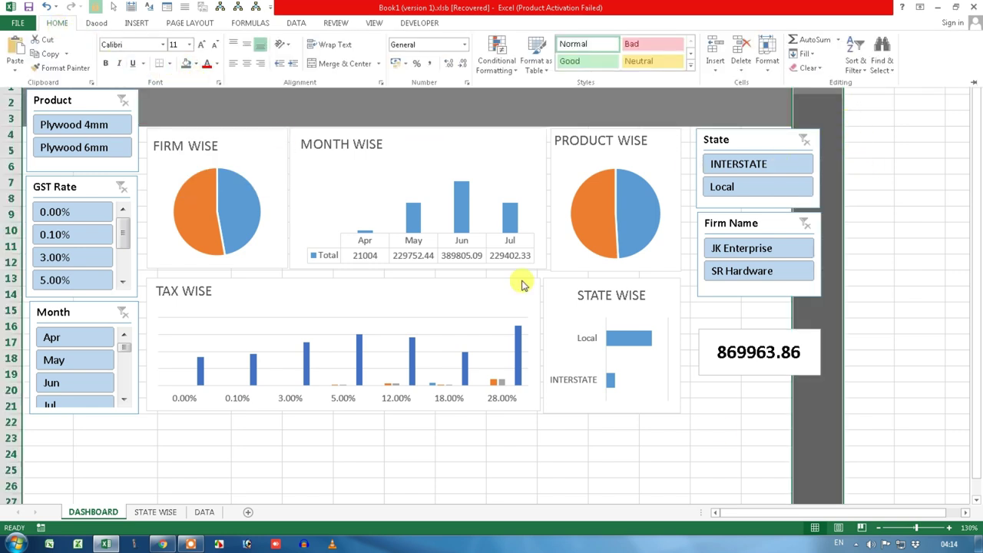
{"action": "left_click", "coordinate": [803, 461]}
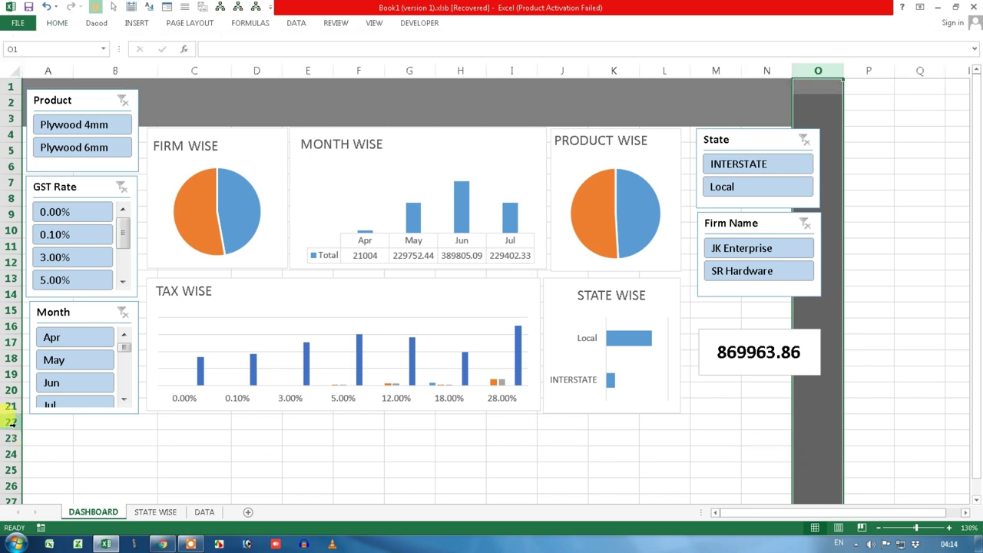
{"action": "left_click_drag", "start_coordinate": [11, 422], "coordinate": [11, 468]}
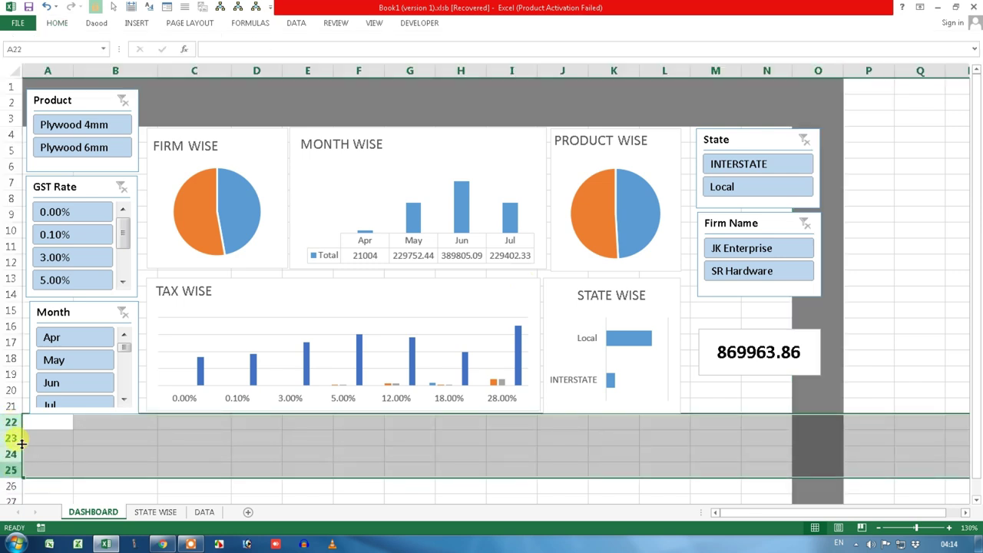
{"action": "left_click", "coordinate": [56, 23]}
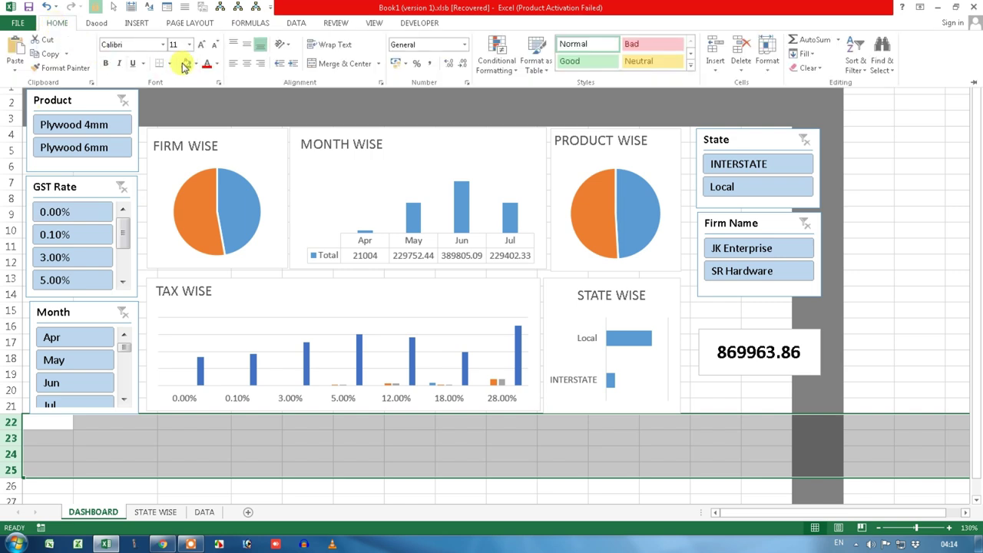
{"action": "left_click", "coordinate": [184, 66]}
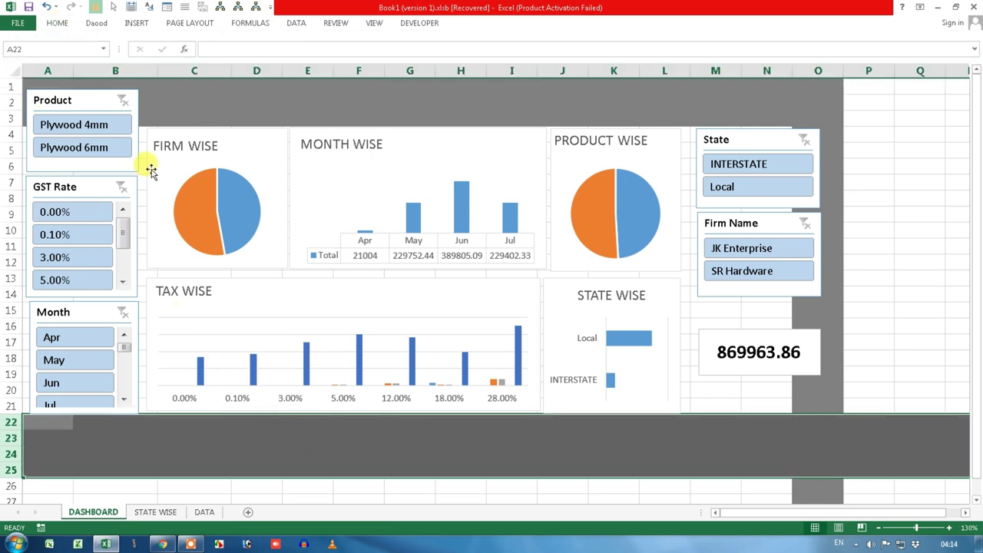
Fill the chart panel range B4:N21 orange.
{"action": "left_click_drag", "start_coordinate": [142, 135], "coordinate": [760, 238]}
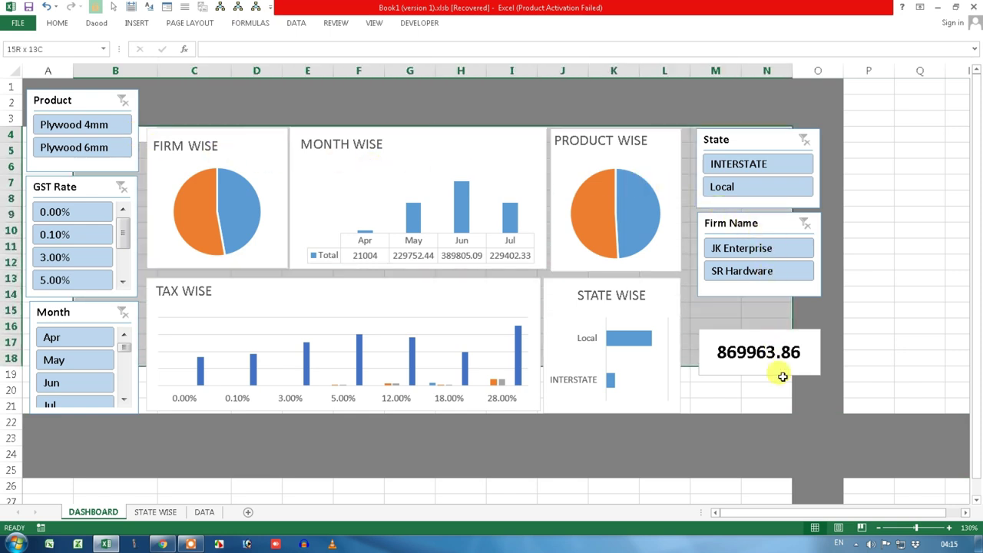
{"action": "left_click_drag", "start_coordinate": [760, 238], "coordinate": [783, 400]}
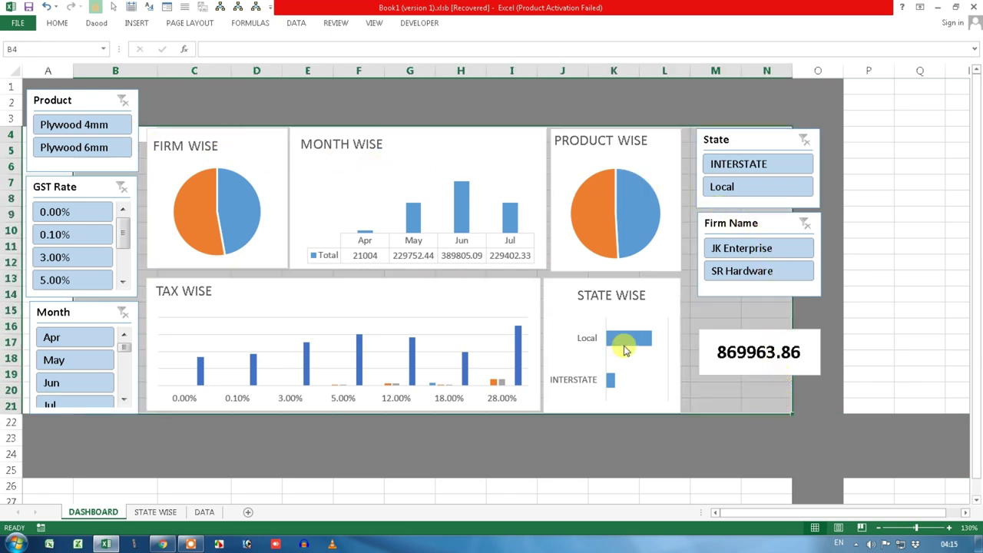
{"action": "left_click", "coordinate": [58, 23]}
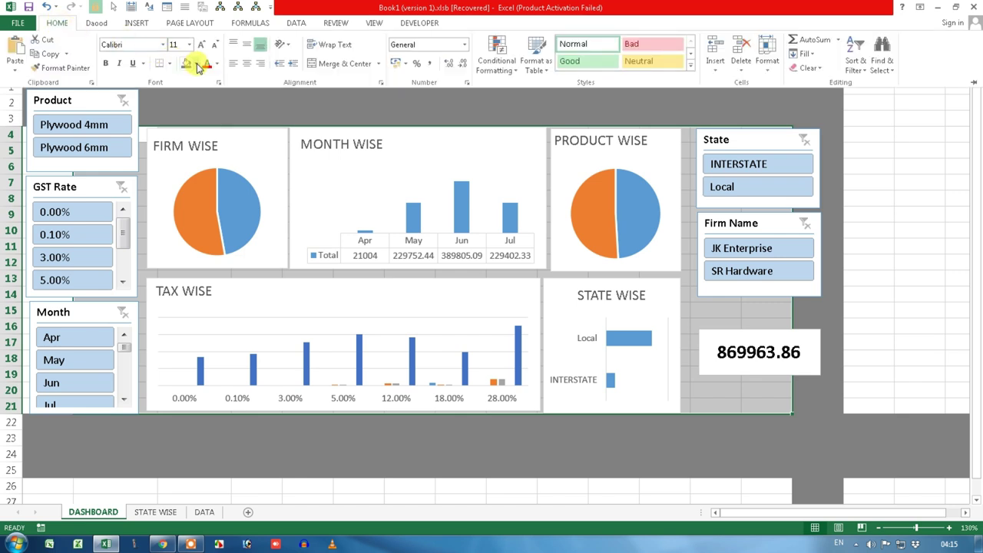
{"action": "left_click", "coordinate": [196, 65]}
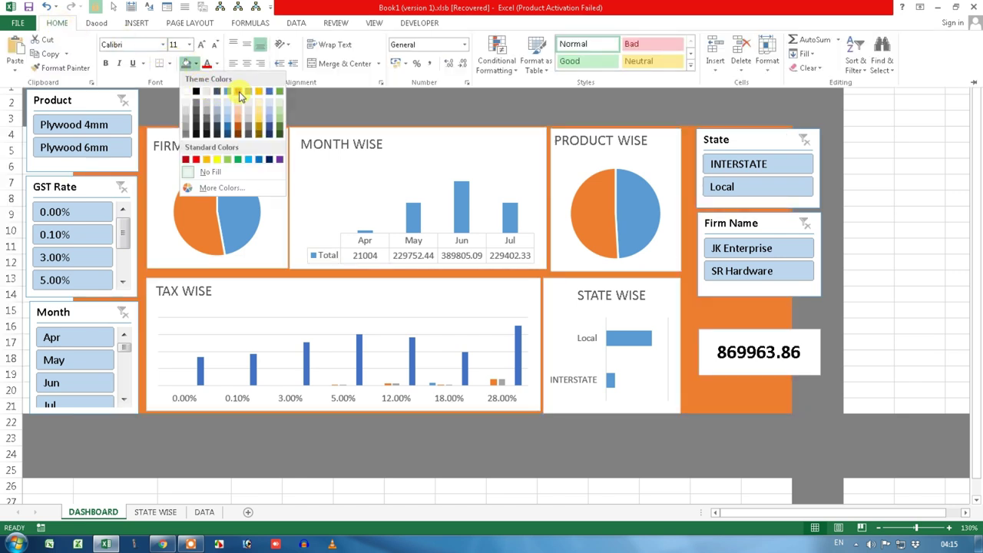
{"action": "left_click", "coordinate": [238, 127]}
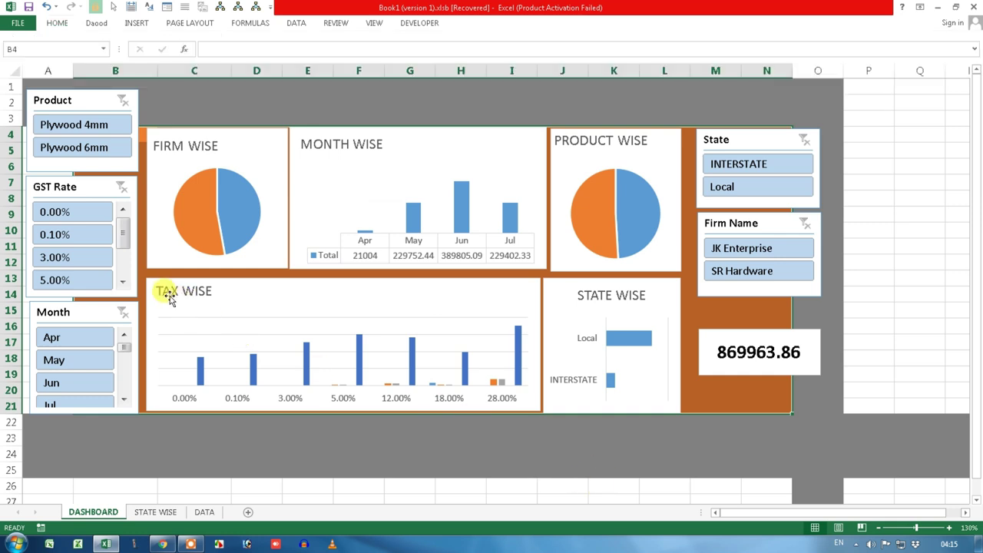
{"action": "left_click", "coordinate": [262, 301]}
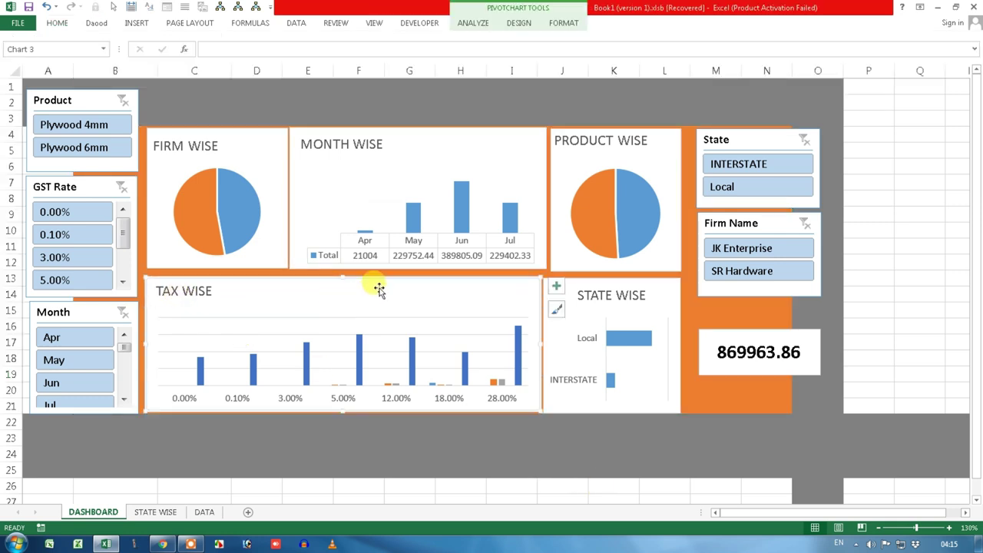
{"action": "left_click", "coordinate": [571, 25]}
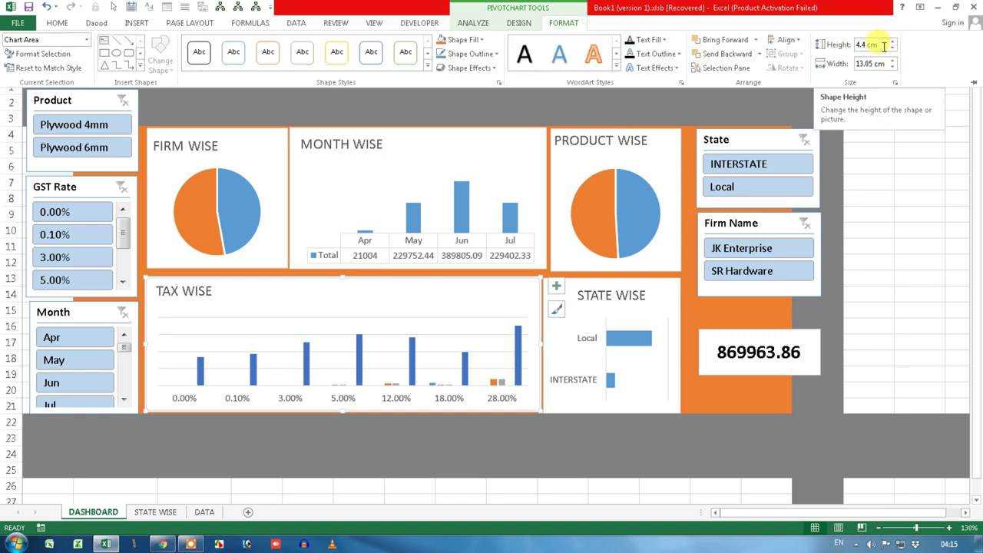
{"action": "left_click", "coordinate": [669, 287]}
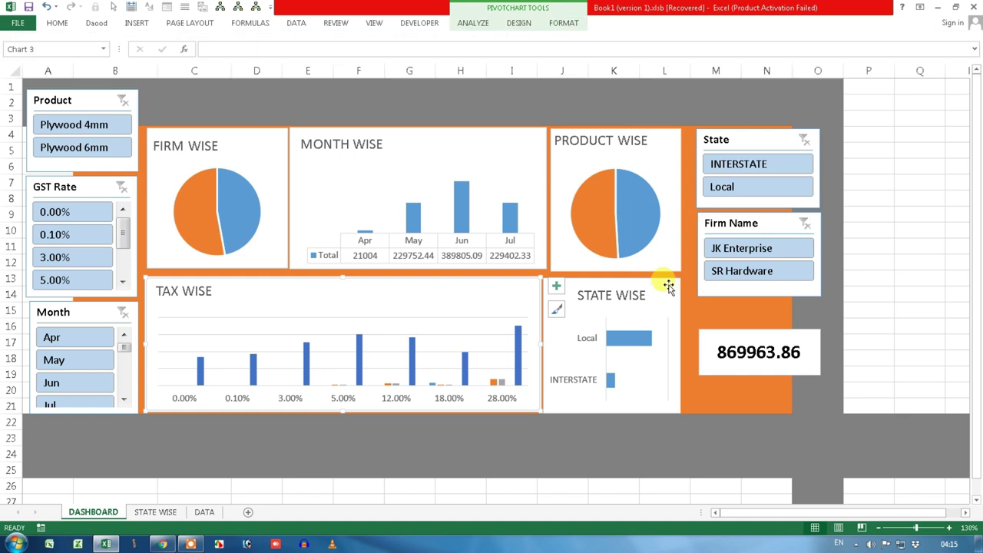
{"action": "left_click", "coordinate": [673, 286]}
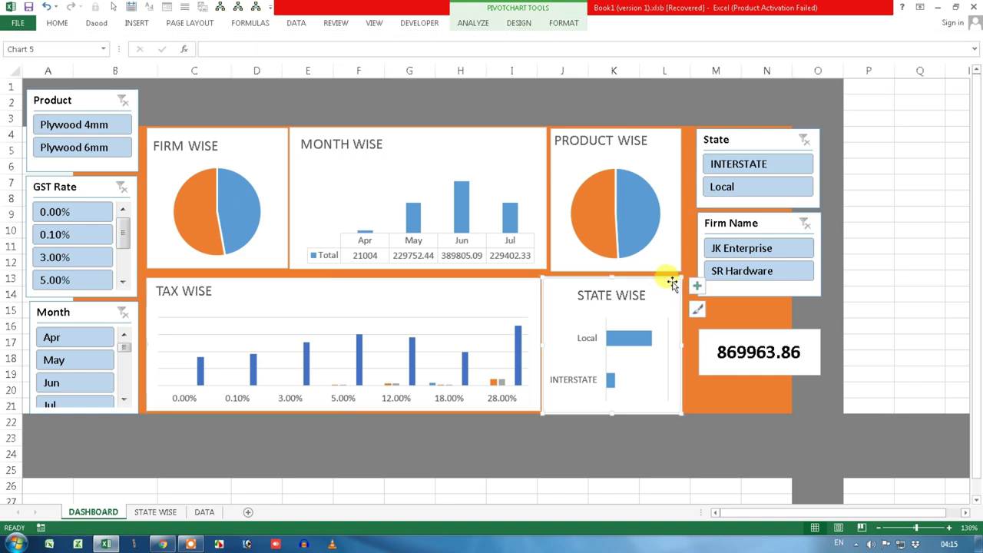
{"action": "left_click", "coordinate": [563, 23]}
{"action": "left_click", "coordinate": [893, 48]}
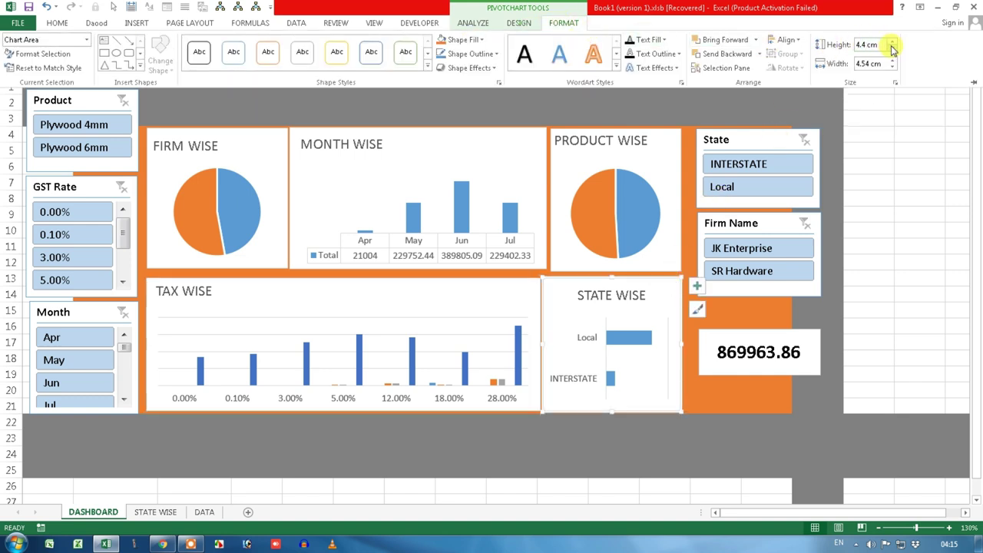
{"action": "left_click", "coordinate": [683, 401]}
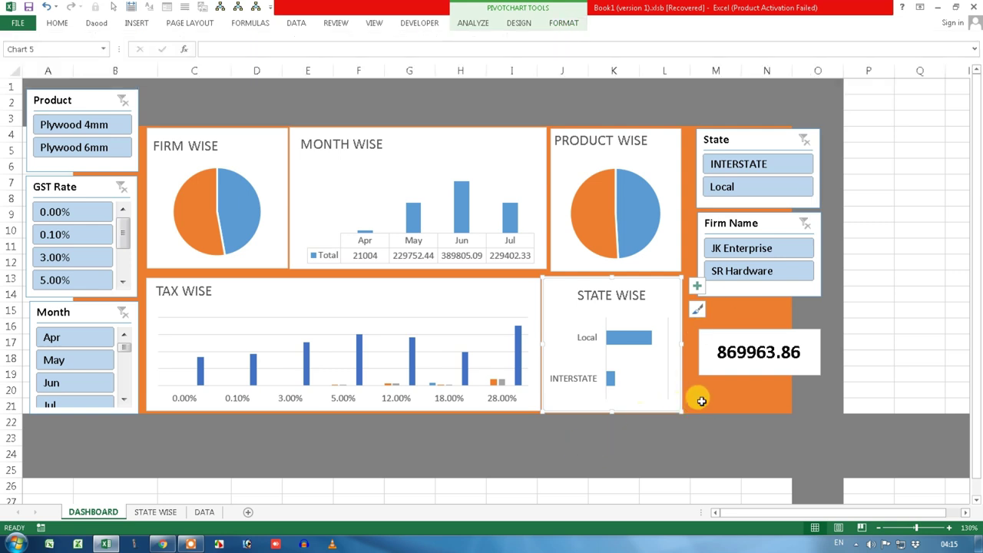
{"action": "left_click", "coordinate": [587, 263]}
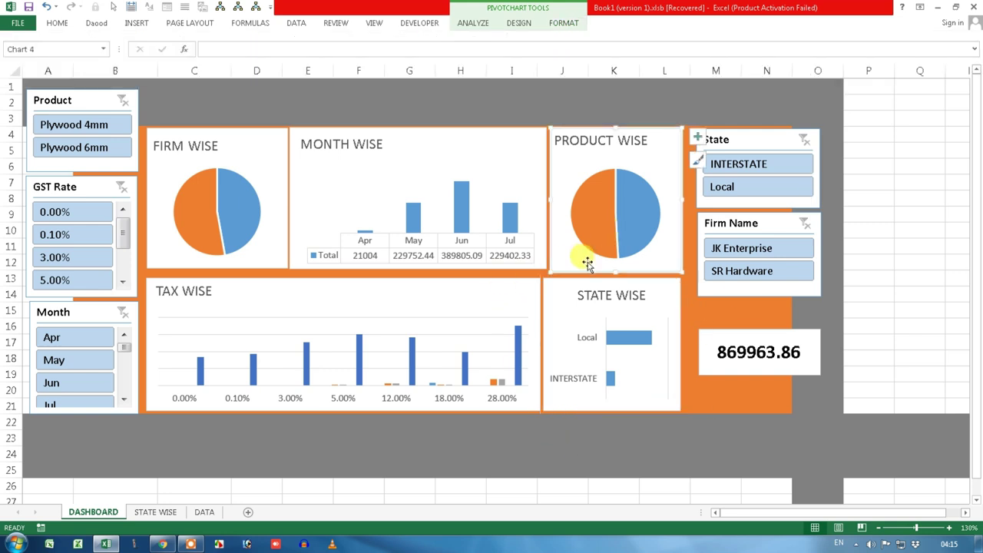
{"action": "left_click", "coordinate": [563, 23]}
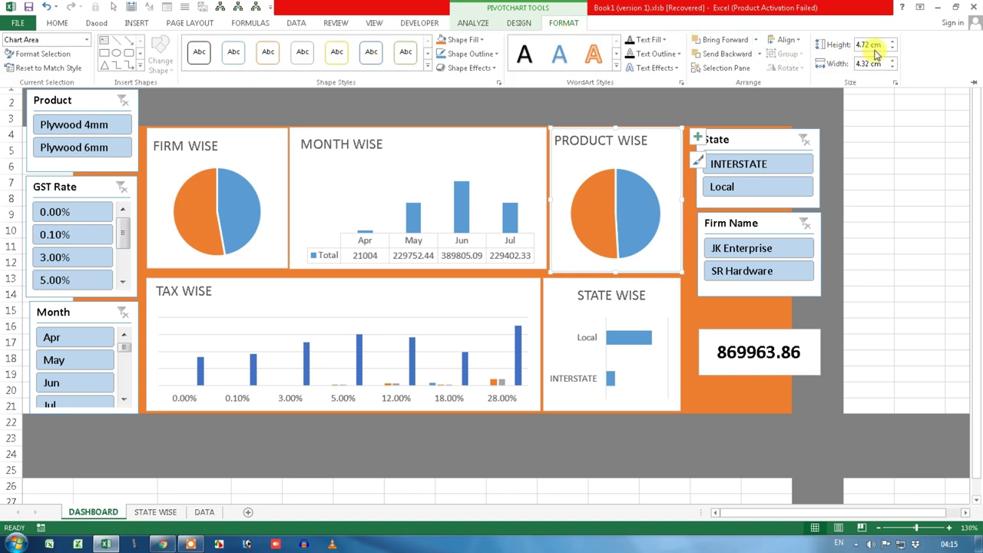
{"action": "left_click", "coordinate": [527, 190]}
{"action": "left_click", "coordinate": [533, 175]}
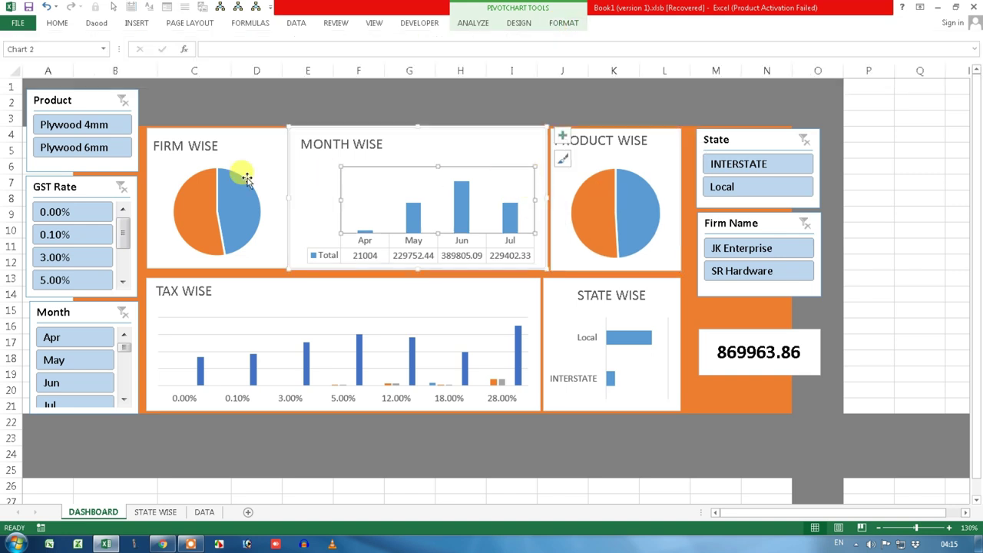
{"action": "left_click", "coordinate": [259, 136], "text": "ctrl"}
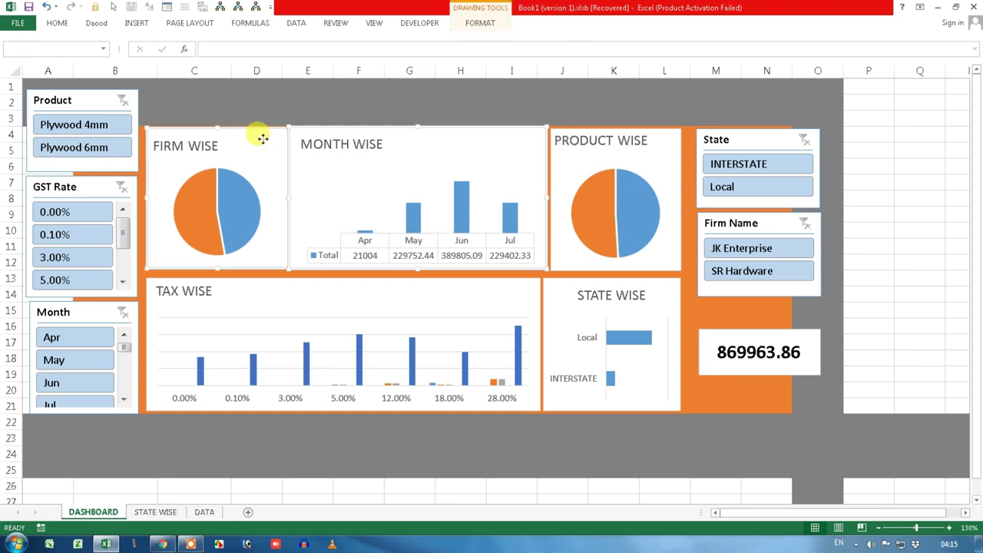
Give the top-row charts a 4.7 cm height, align their middles and distribute them horizontally.
{"action": "left_click", "coordinate": [637, 149], "text": "ctrl"}
{"action": "left_click", "coordinate": [483, 23]}
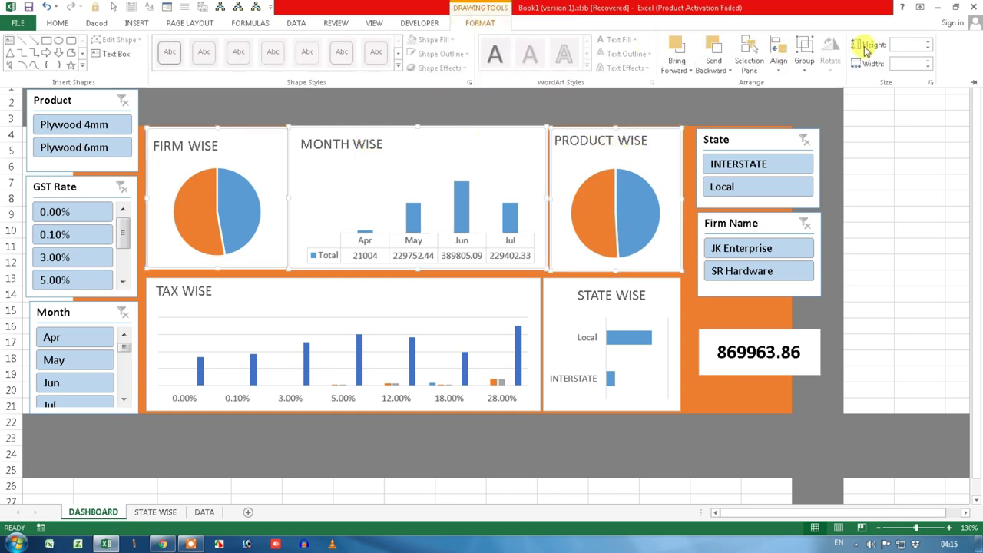
{"action": "left_click", "coordinate": [903, 44]}
{"action": "type", "text": "4.7"}
{"action": "key", "text": "Return"}
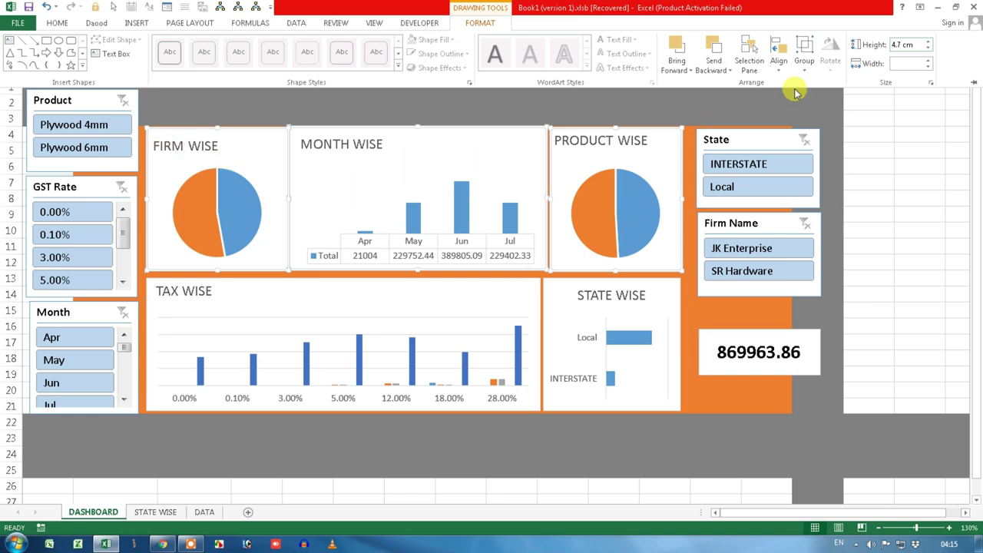
{"action": "left_click", "coordinate": [781, 67]}
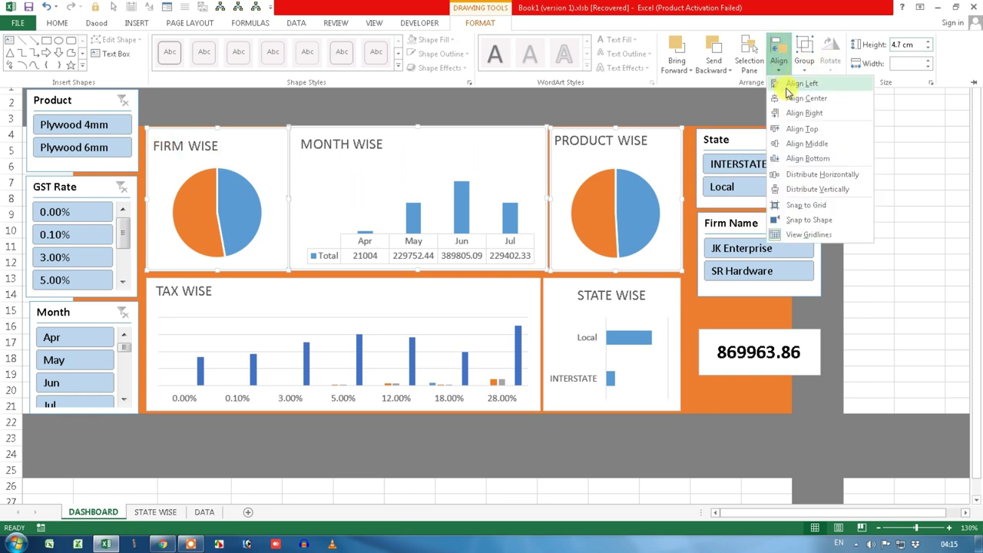
{"action": "left_click", "coordinate": [803, 145]}
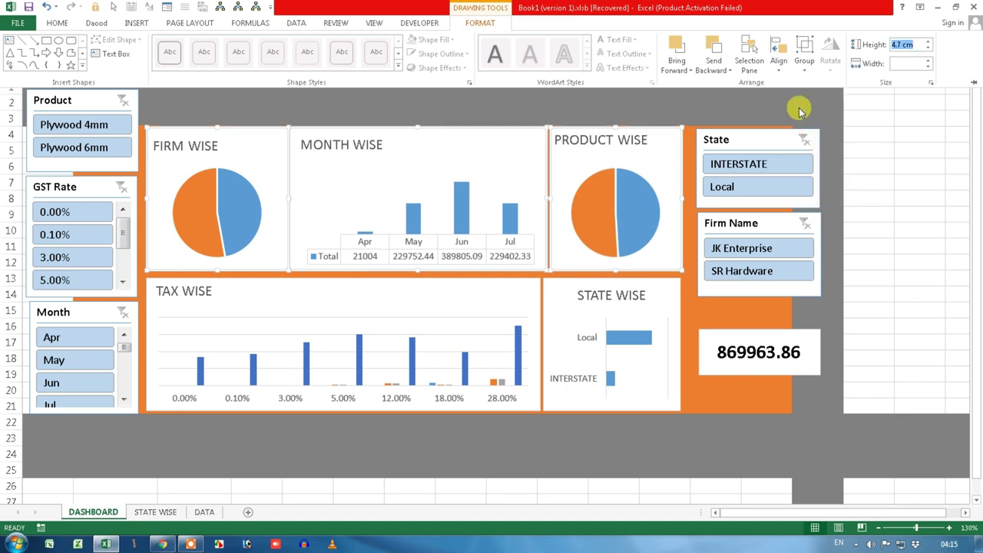
{"action": "left_click", "coordinate": [779, 66]}
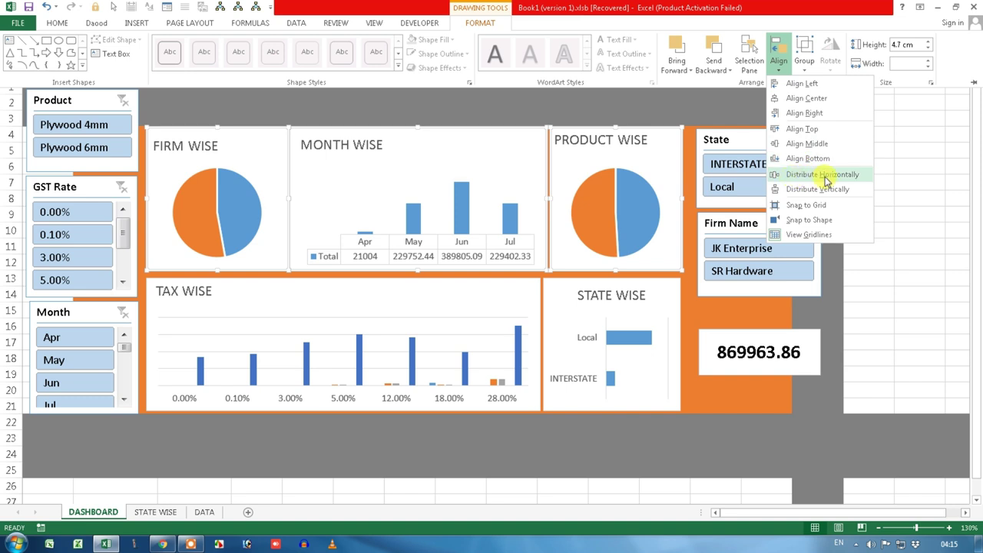
{"action": "left_click", "coordinate": [826, 176]}
Right-align the PRODUCT WISE and STATE WISE charts.
{"action": "key", "text": "ctrl+F1"}
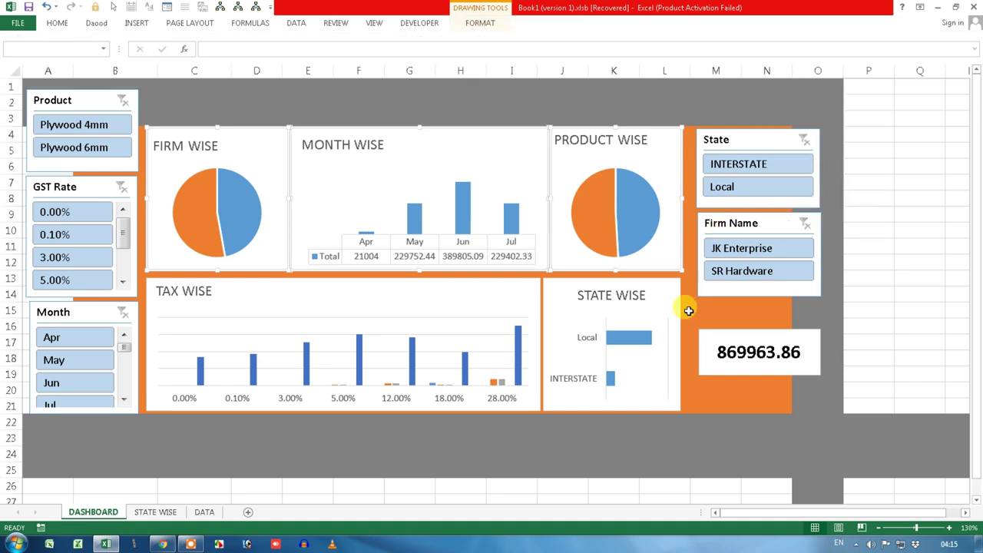
{"action": "left_click", "coordinate": [694, 323]}
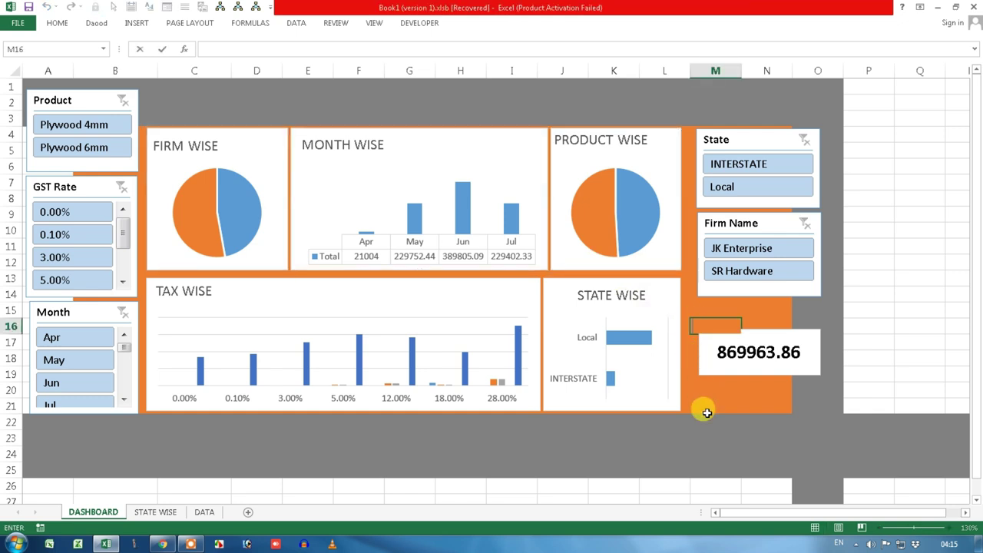
{"action": "left_click", "coordinate": [700, 407]}
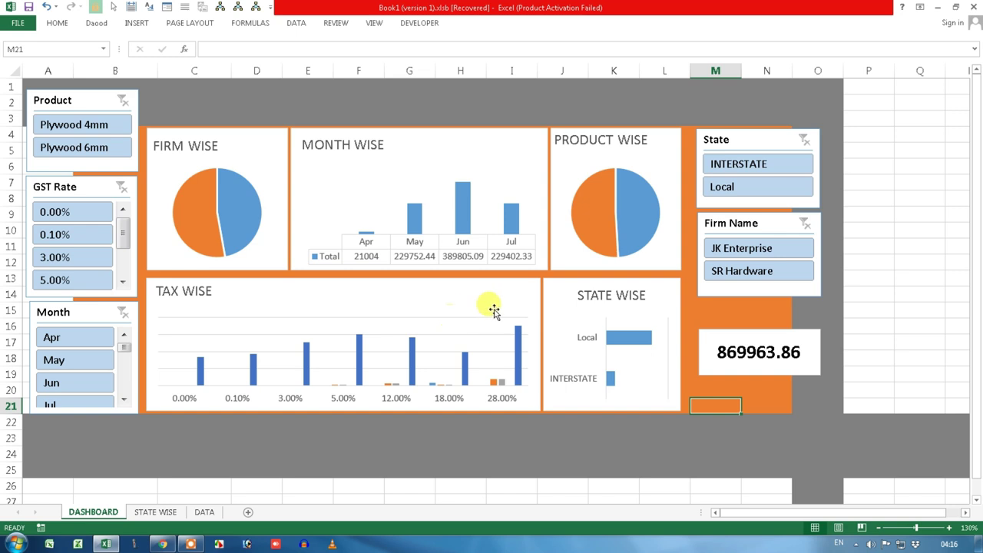
{"action": "left_click", "coordinate": [669, 224]}
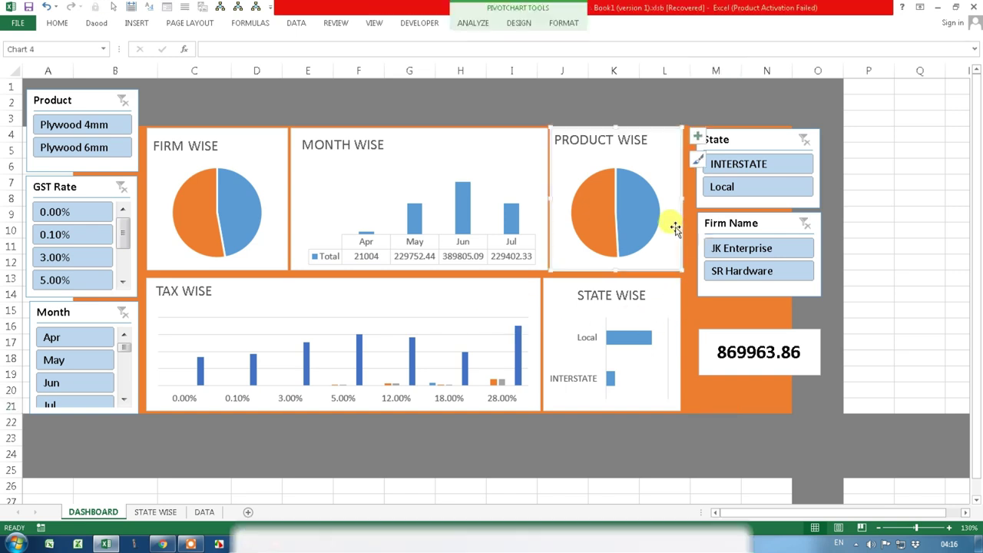
{"action": "left_click", "coordinate": [750, 110]}
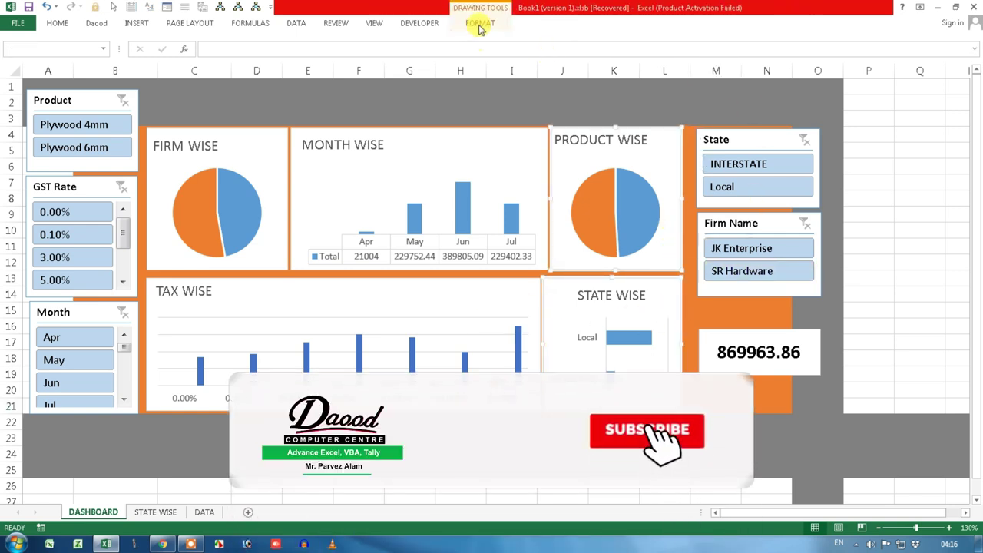
{"action": "left_click", "coordinate": [480, 22]}
{"action": "left_click", "coordinate": [778, 61]}
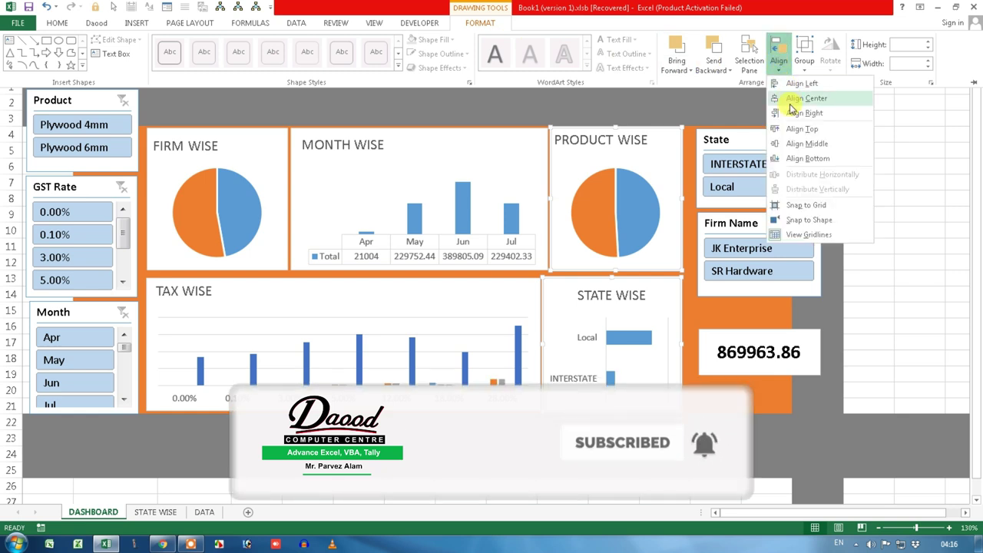
{"action": "left_click", "coordinate": [793, 115]}
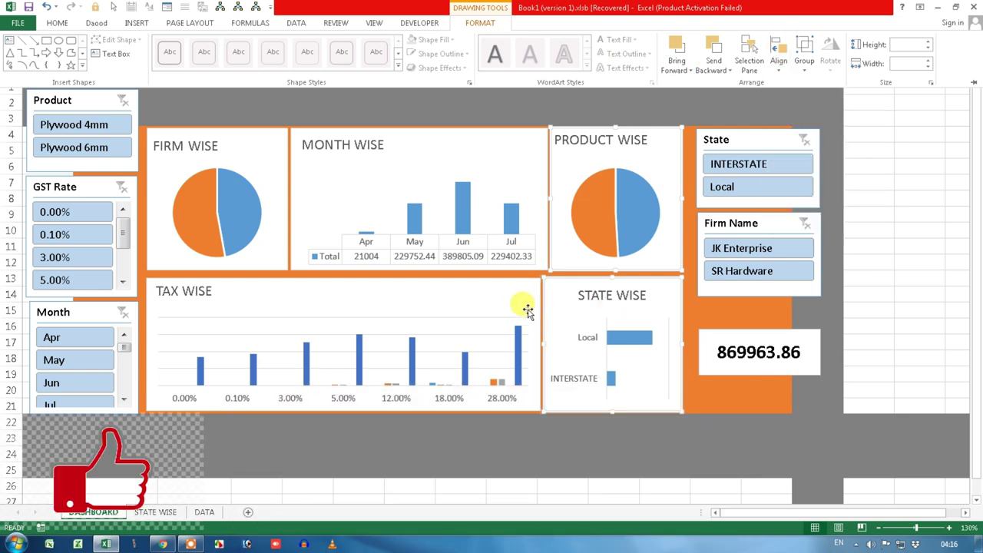
Left-align the FIRM WISE and TAX WISE charts.
{"action": "left_click", "coordinate": [688, 310]}
{"action": "left_click", "coordinate": [711, 313]}
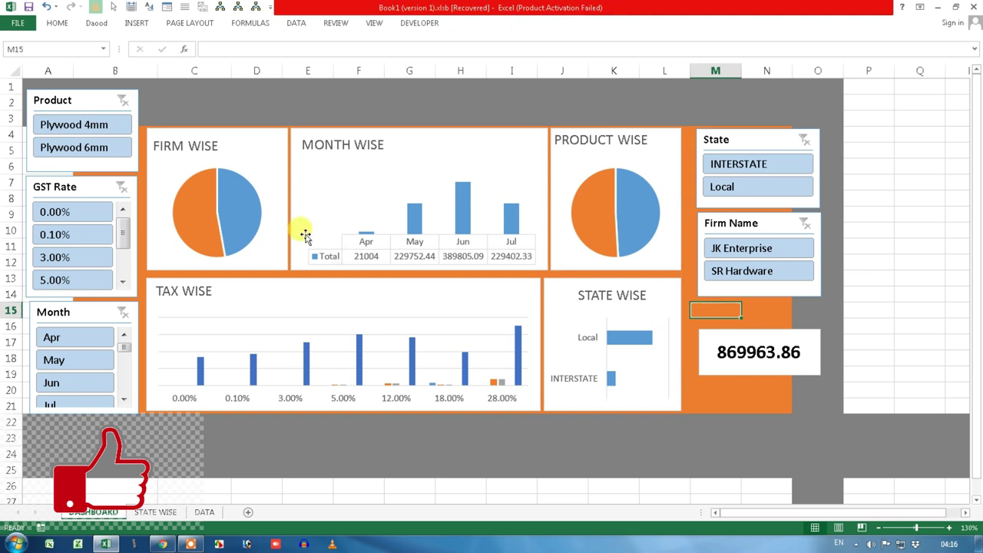
{"action": "left_click", "coordinate": [261, 154]}
{"action": "left_click", "coordinate": [248, 281], "text": "ctrl"}
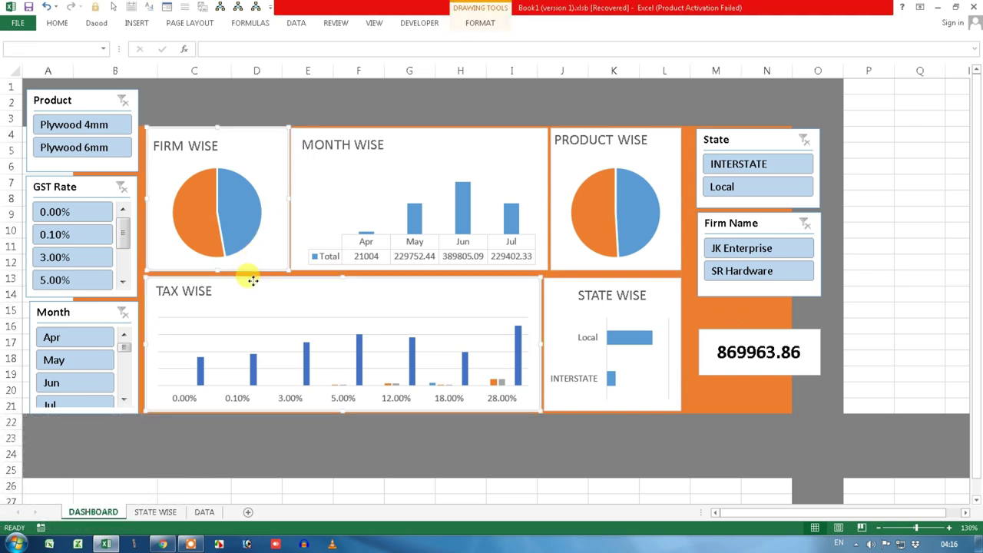
{"action": "left_click", "coordinate": [488, 23]}
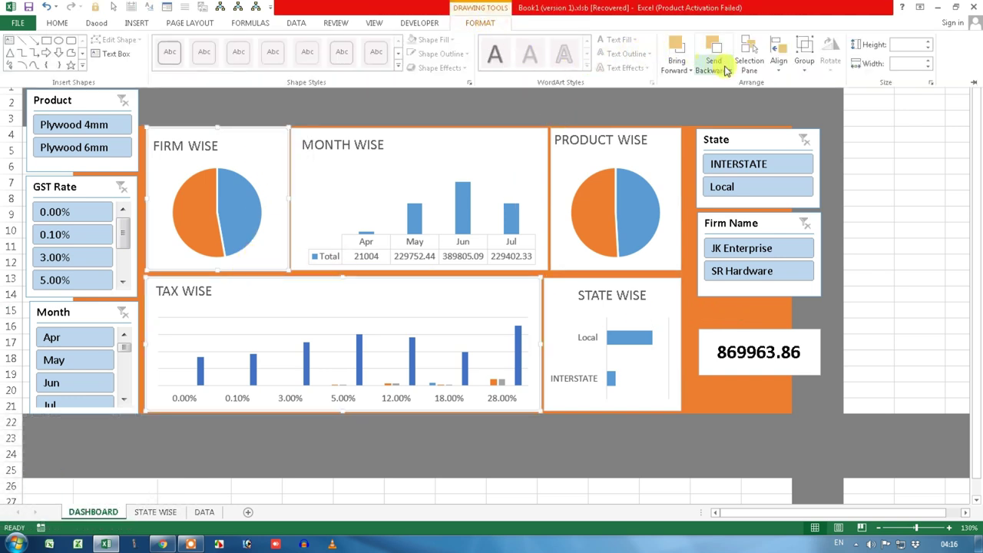
{"action": "left_click", "coordinate": [776, 73]}
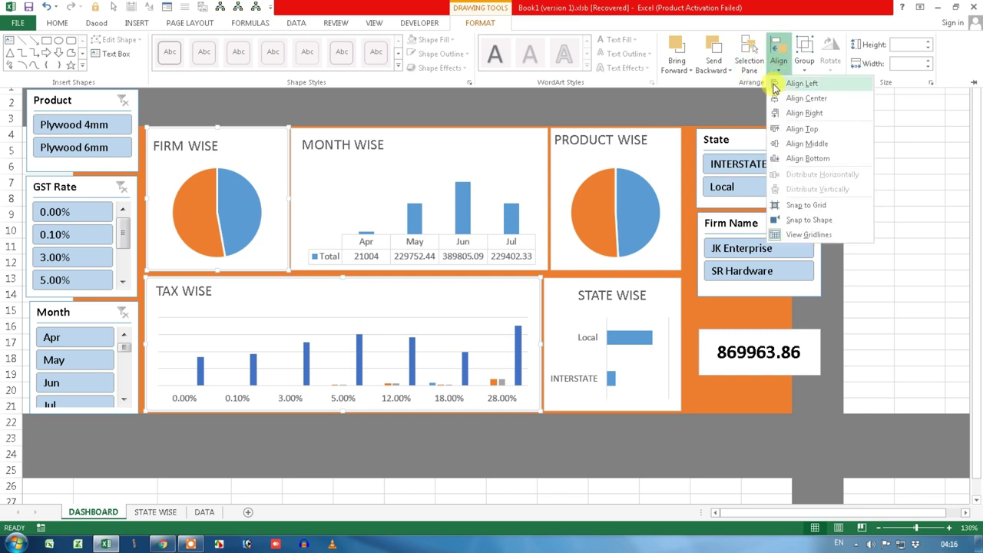
{"action": "left_click", "coordinate": [798, 83]}
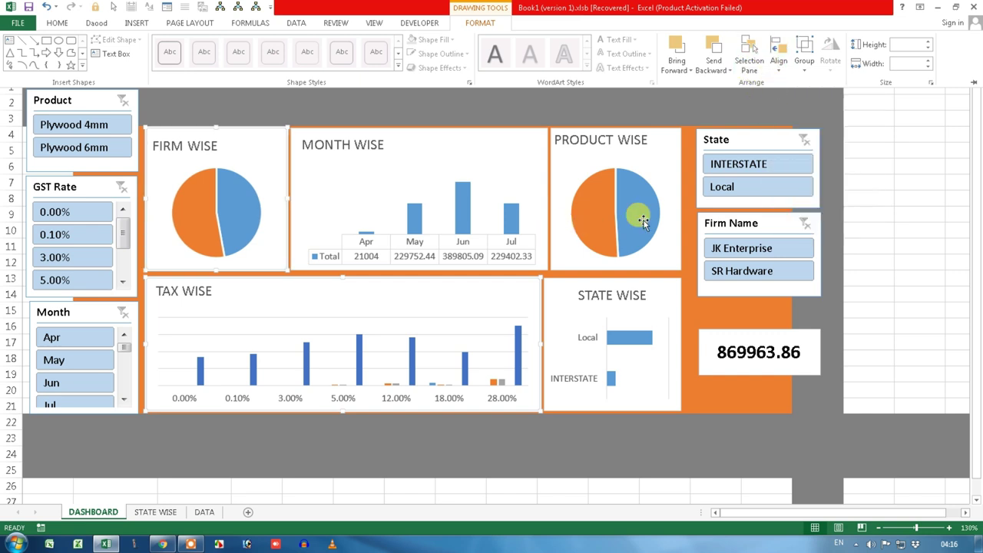
Distribute the PRODUCT WISE, MONTH WISE and FIRM WISE charts evenly across the top row.
{"action": "left_click", "coordinate": [666, 241]}
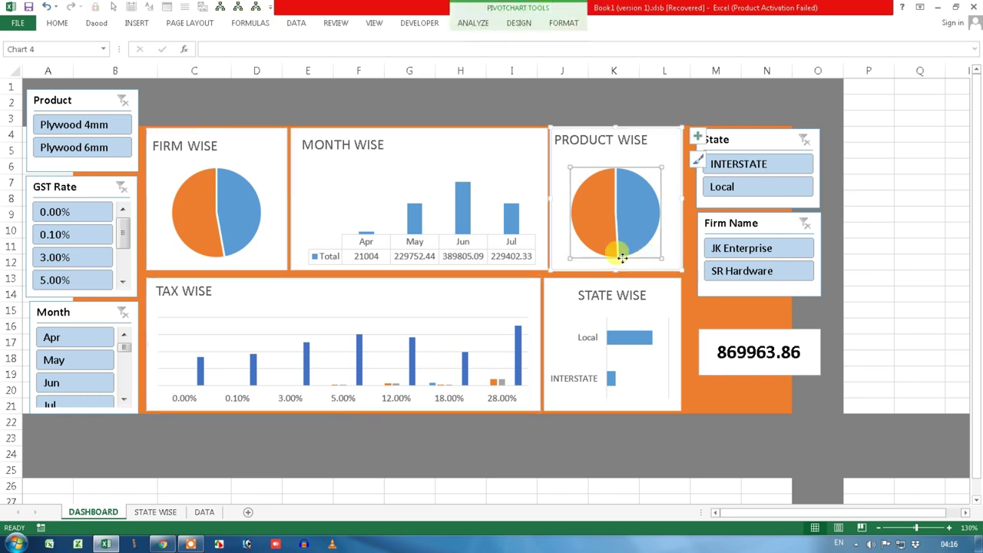
{"action": "left_click", "coordinate": [506, 145], "text": "ctrl"}
{"action": "left_click", "coordinate": [278, 136], "text": "ctrl"}
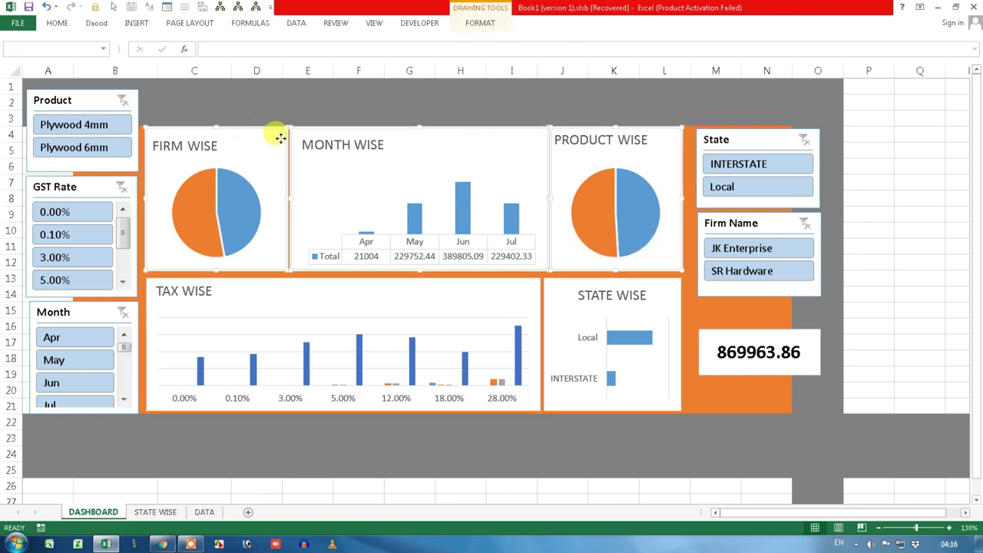
{"action": "left_click", "coordinate": [480, 23]}
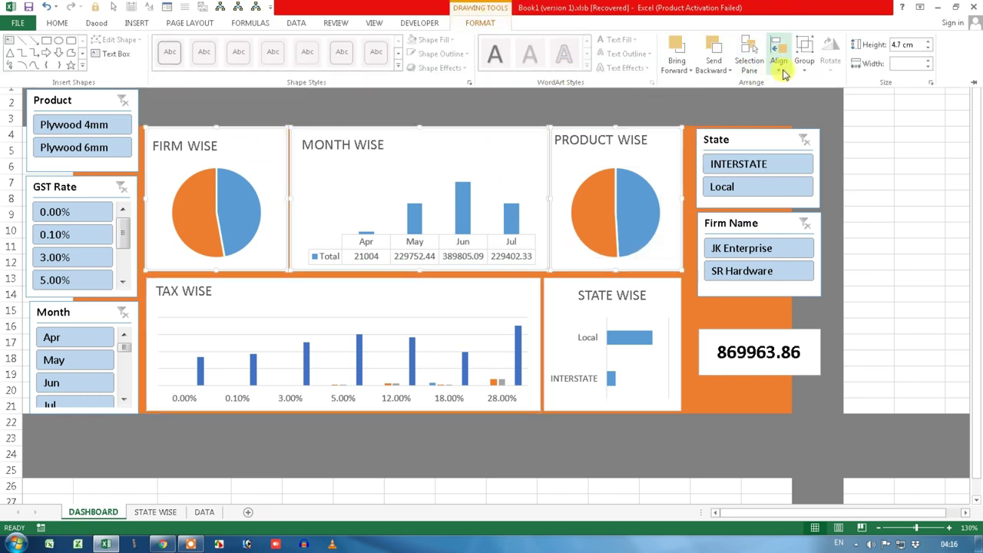
{"action": "left_click", "coordinate": [779, 57]}
{"action": "left_click", "coordinate": [822, 175]}
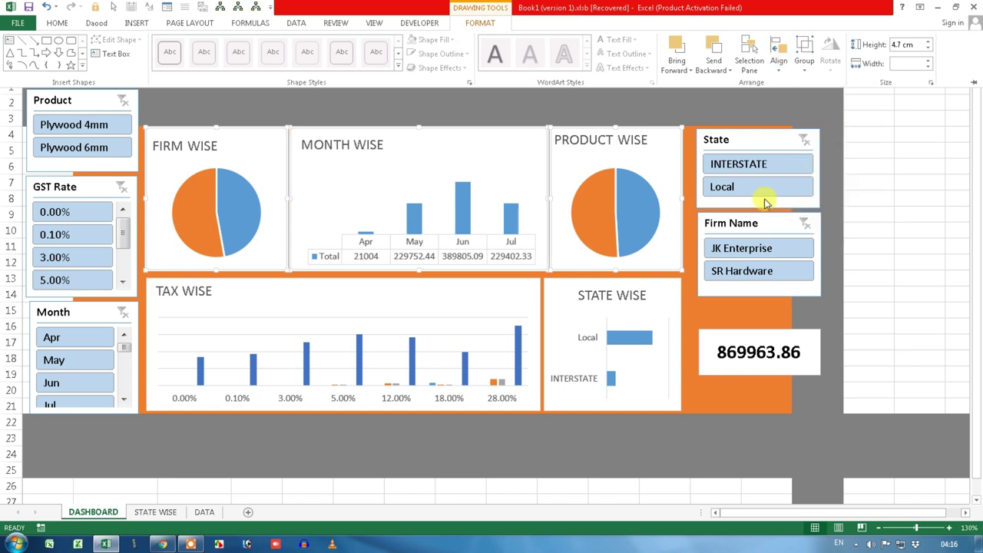
Widen columns M and N so the orange panel extends further right.
{"action": "left_click_drag", "start_coordinate": [747, 74], "coordinate": [814, 71]}
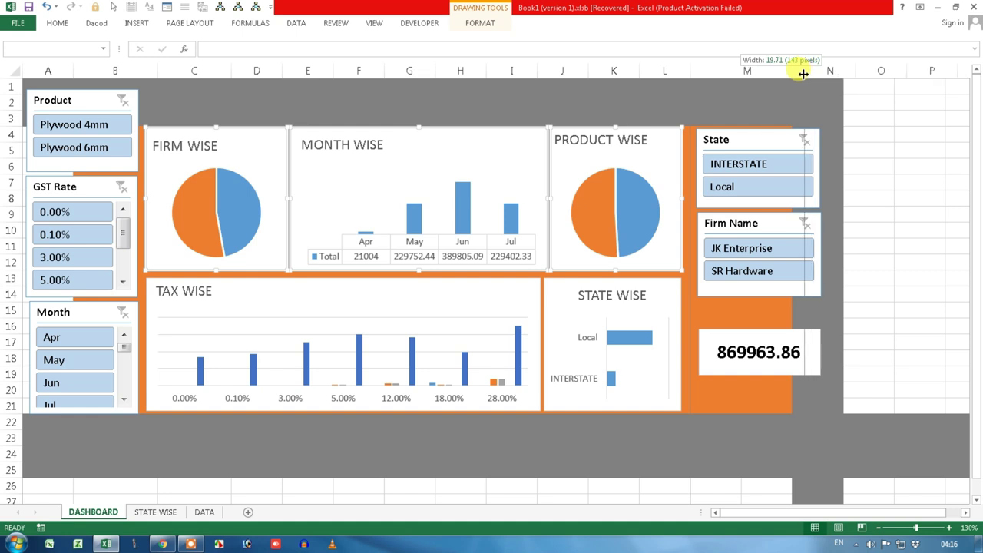
{"action": "mouse_move", "coordinate": [814, 70]}
{"action": "left_mouse_down"}
{"action": "mouse_move", "coordinate": [824, 71]}
{"action": "mouse_move", "coordinate": [768, 77]}
{"action": "left_mouse_up"}
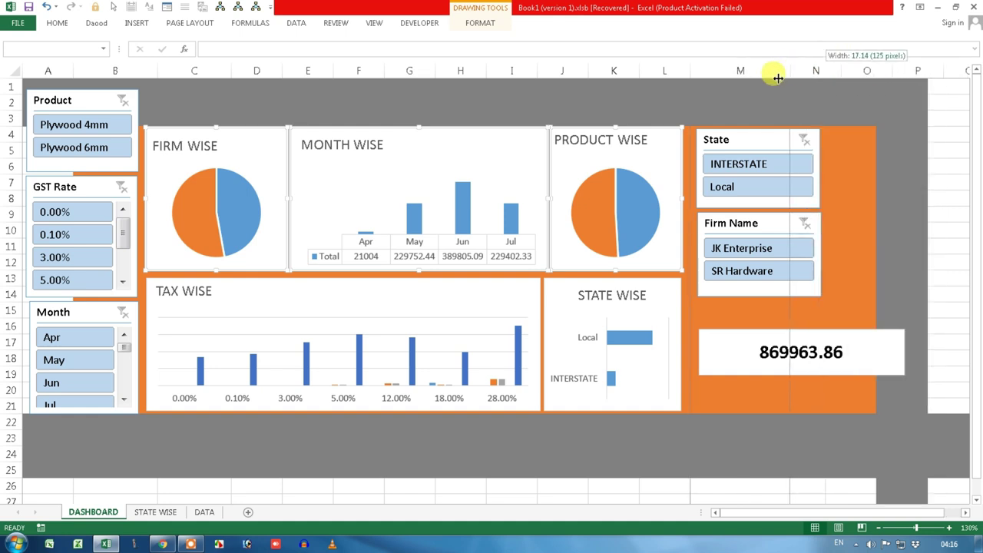
{"action": "left_click", "coordinate": [768, 82]}
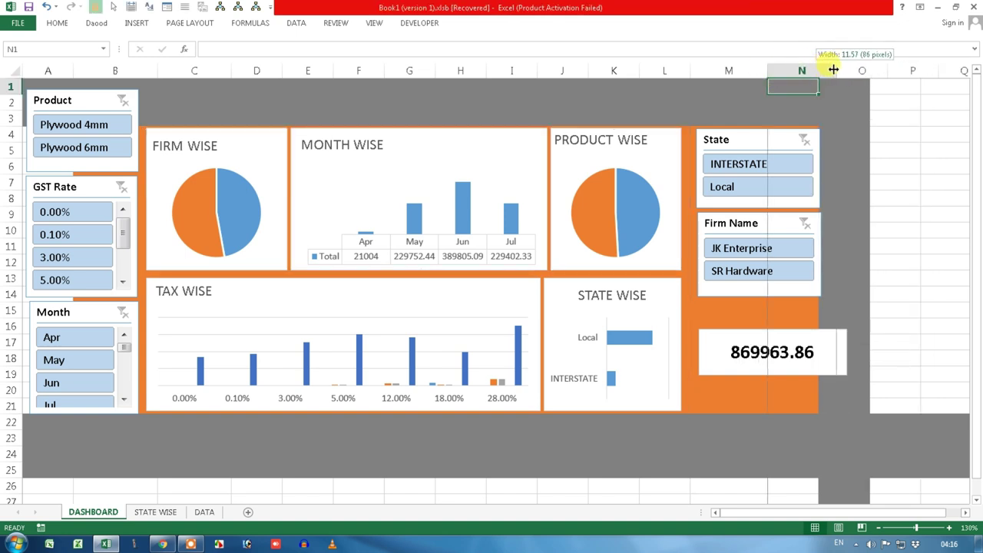
{"action": "left_click_drag", "start_coordinate": [821, 70], "coordinate": [837, 69]}
Narrow the 869963.86 total box to fit beneath the Firm Name slicer.
{"action": "left_click", "coordinate": [862, 352]}
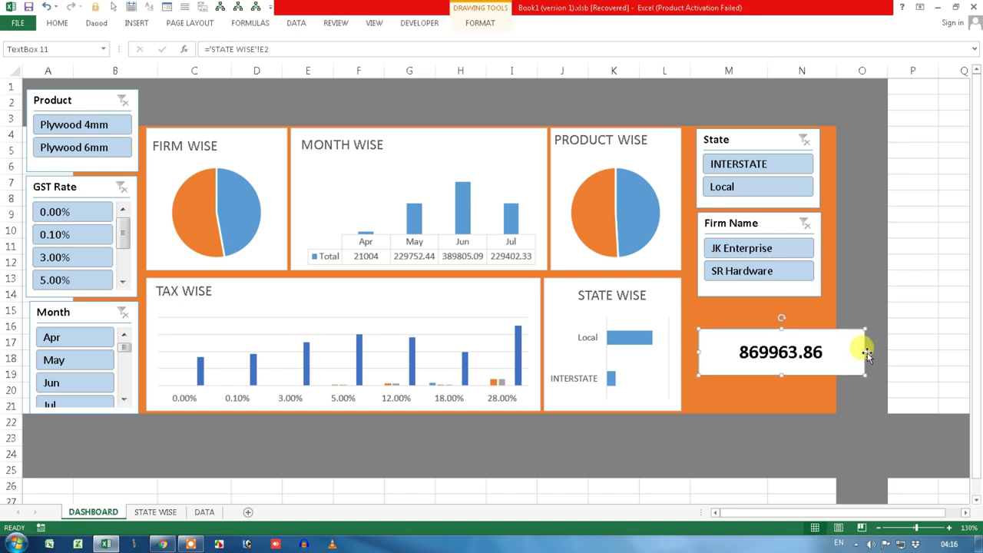
{"action": "left_click_drag", "start_coordinate": [864, 352], "coordinate": [797, 362]}
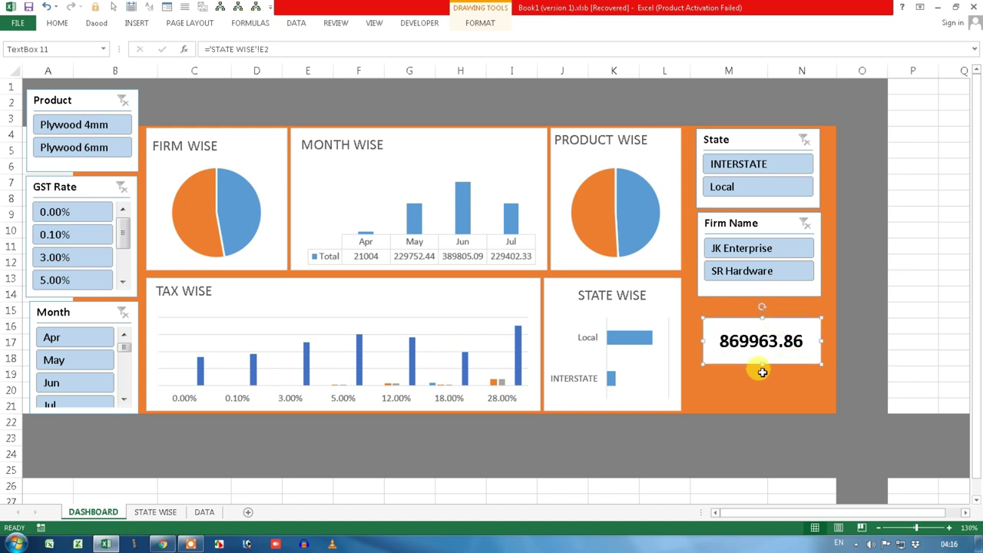
{"action": "left_click", "coordinate": [737, 457]}
{"action": "left_click", "coordinate": [898, 71]}
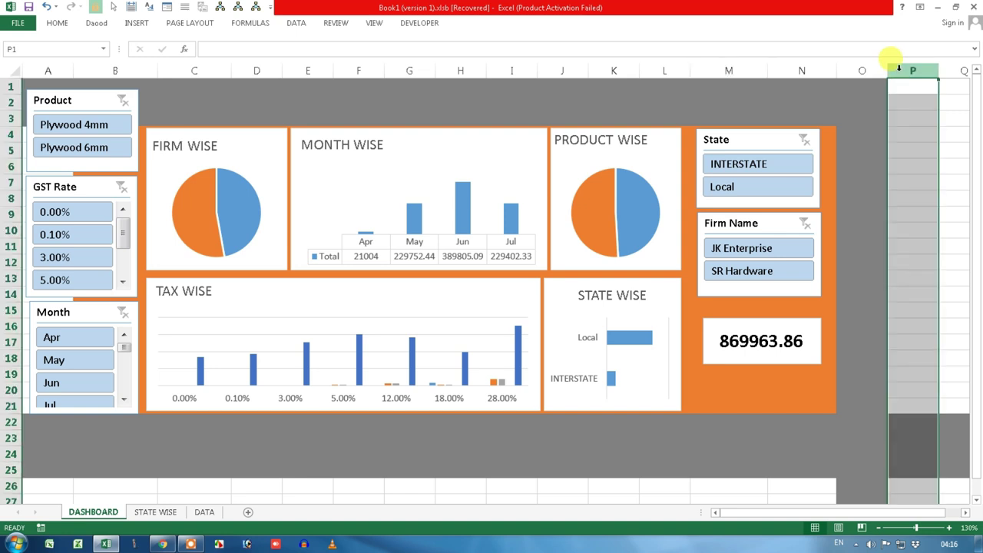
Hide every column from P to the end of the sheet.
{"action": "key", "text": "ctrl+shift+Right"}
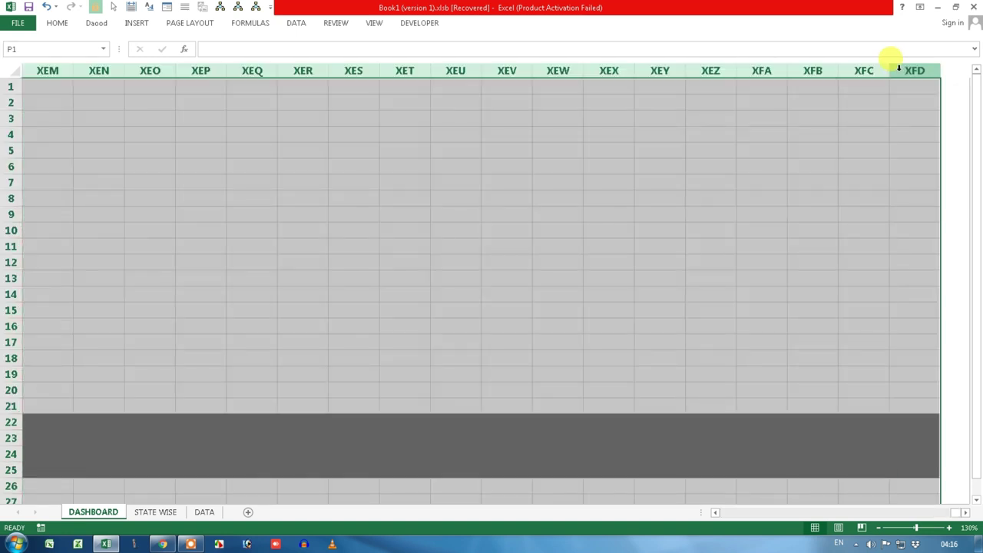
{"action": "right_click", "coordinate": [899, 69]}
{"action": "left_click", "coordinate": [849, 234]}
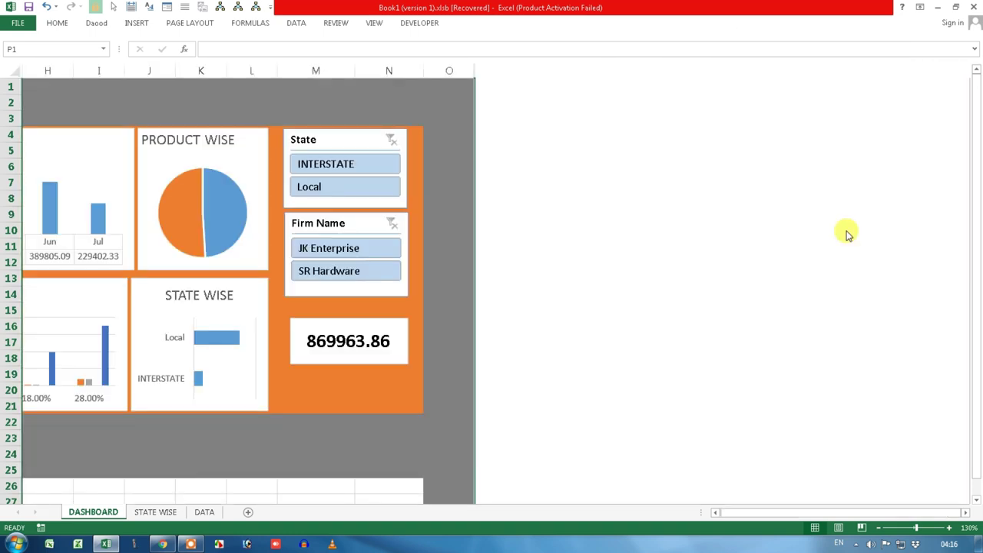
{"action": "left_click", "coordinate": [746, 514]}
{"action": "left_click", "coordinate": [302, 453]}
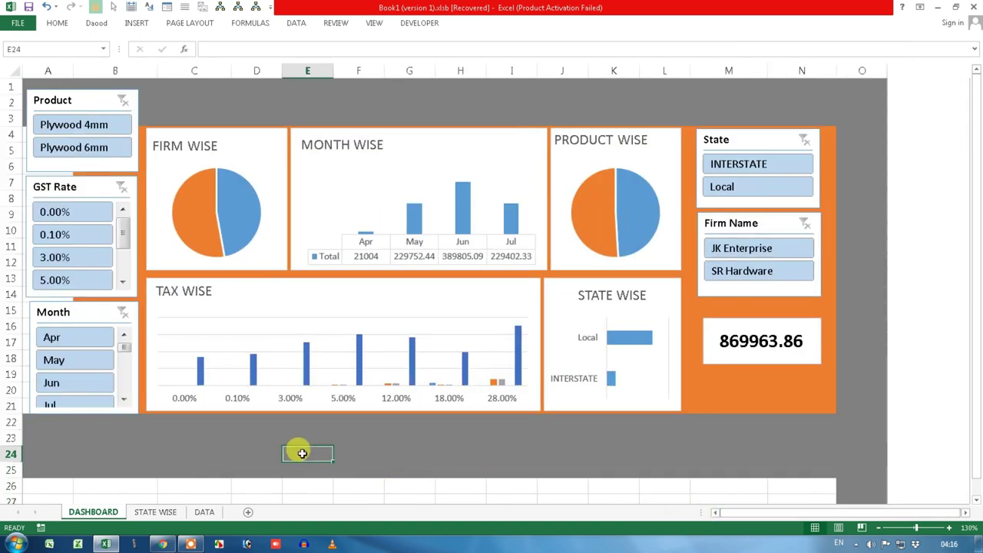
Hide every row from 25 down to the bottom of the sheet.
{"action": "left_click", "coordinate": [20, 470]}
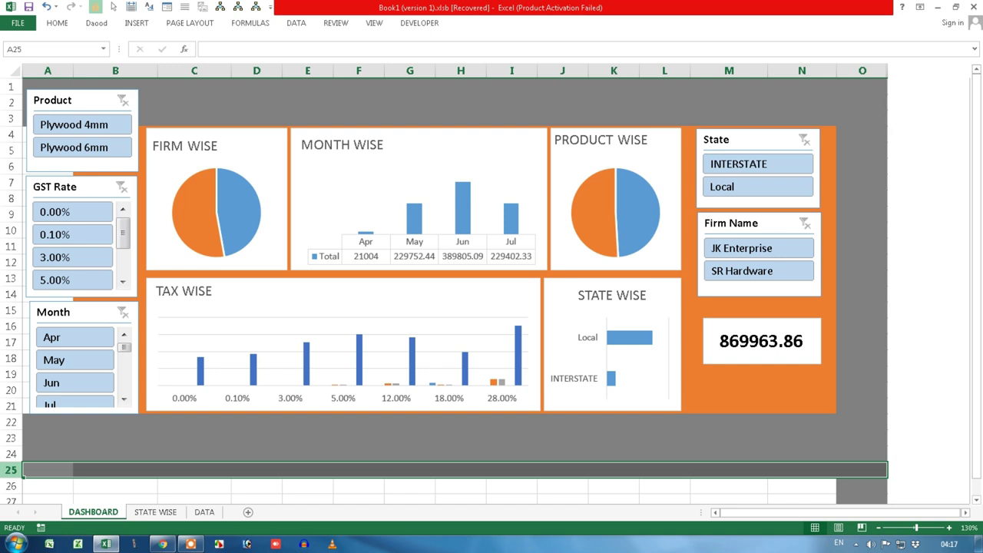
{"action": "key", "text": "ctrl+shift+Down"}
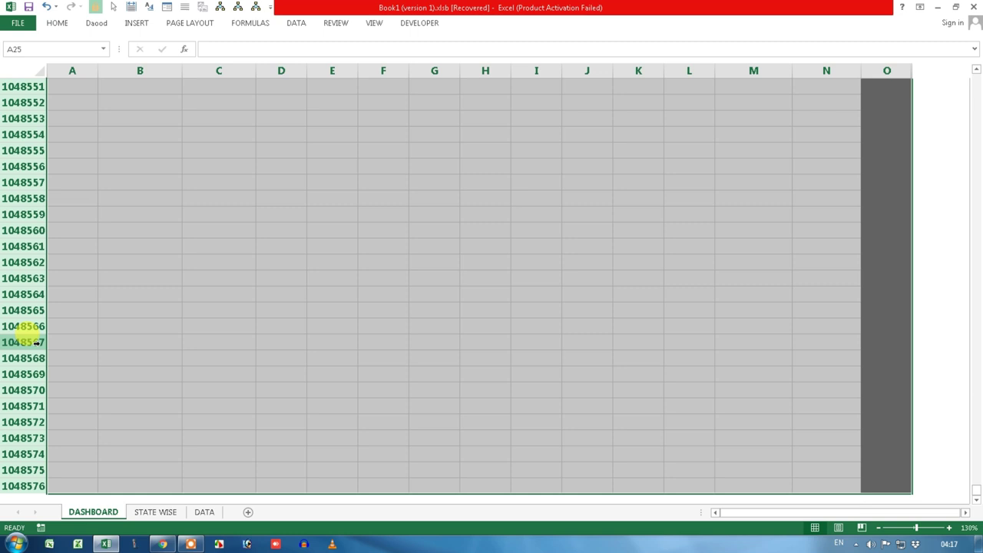
{"action": "right_click", "coordinate": [31, 343]}
{"action": "left_click", "coordinate": [68, 505]}
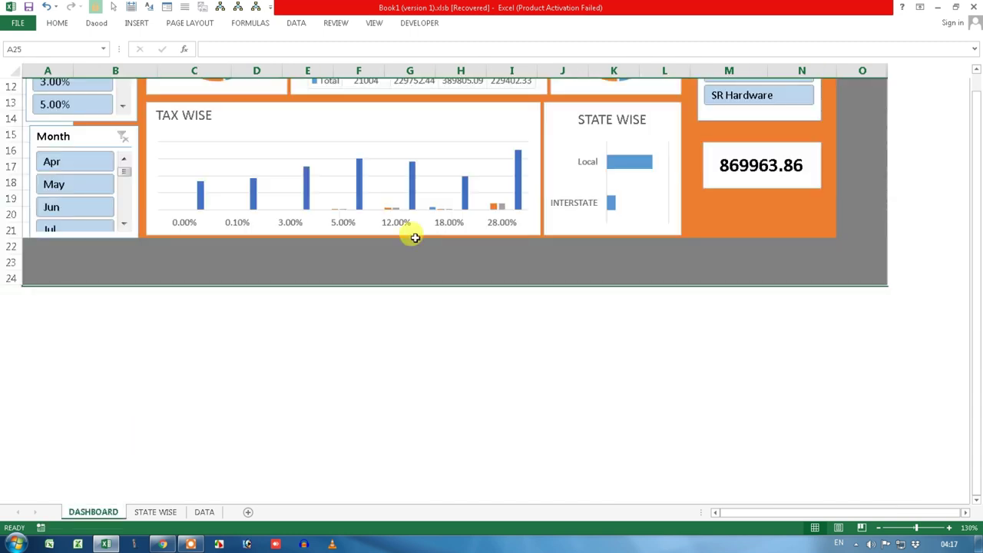
{"action": "left_click", "coordinate": [393, 100]}
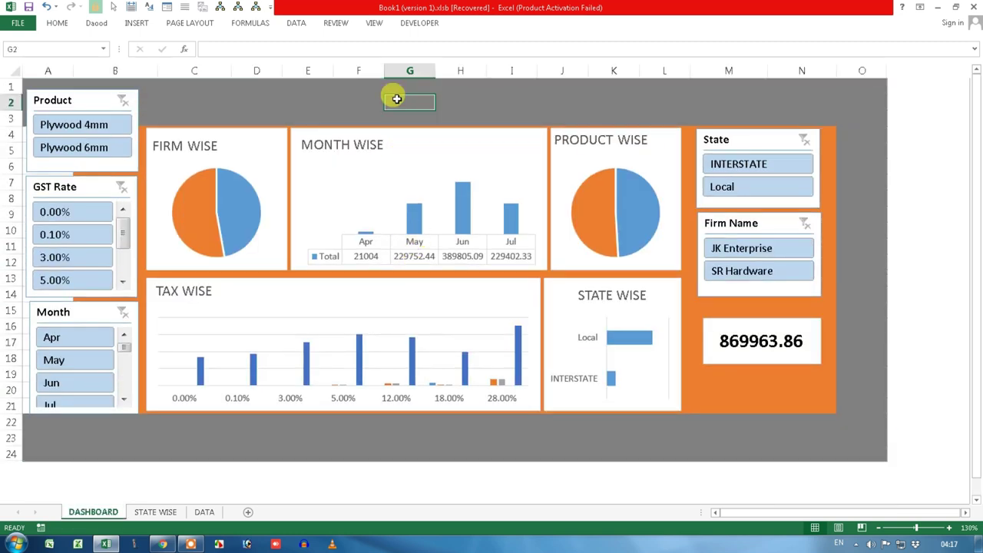
{"action": "left_click", "coordinate": [785, 385]}
{"action": "left_click", "coordinate": [766, 361]}
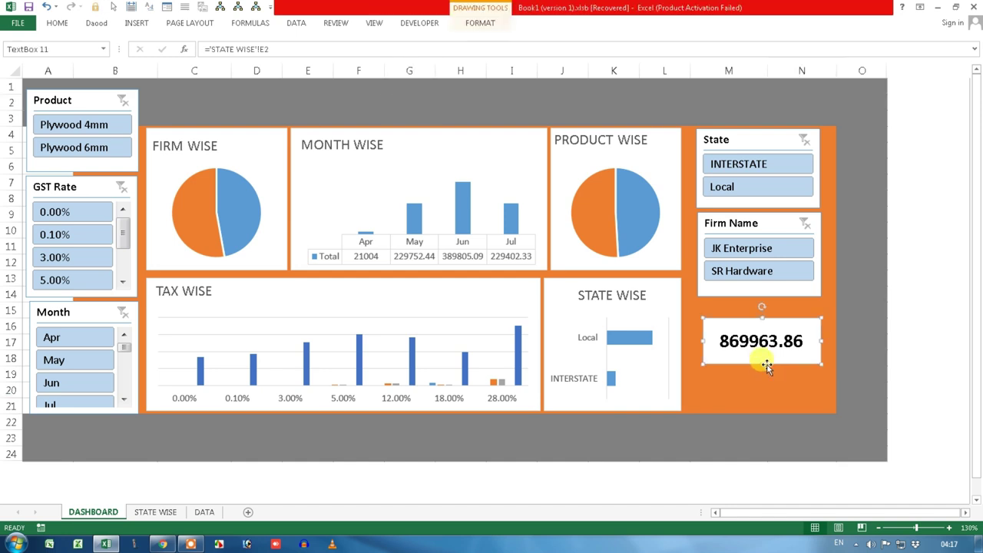
Fill A4:A20 orange and place the Product slicer in column A, rows 4–8.
{"action": "left_click_drag", "start_coordinate": [774, 369], "coordinate": [775, 379]}
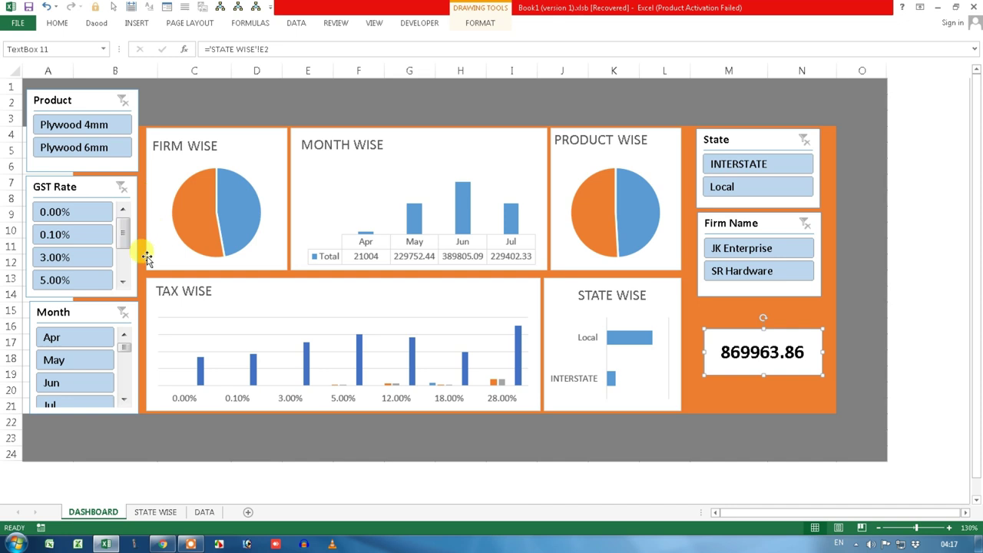
{"action": "left_click", "coordinate": [135, 369]}
{"action": "left_click_drag", "start_coordinate": [134, 368], "coordinate": [133, 399]}
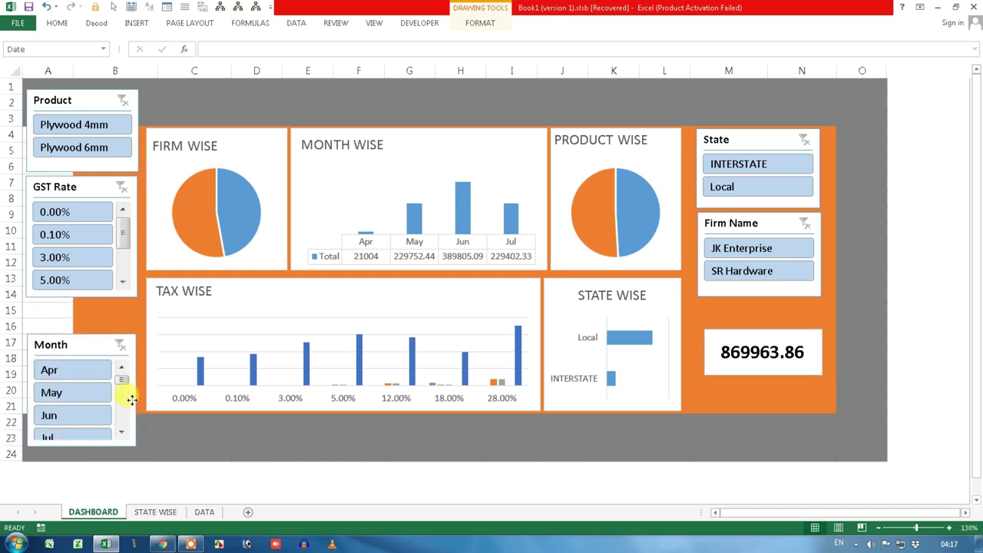
{"action": "left_click_drag", "start_coordinate": [82, 100], "coordinate": [134, 112]}
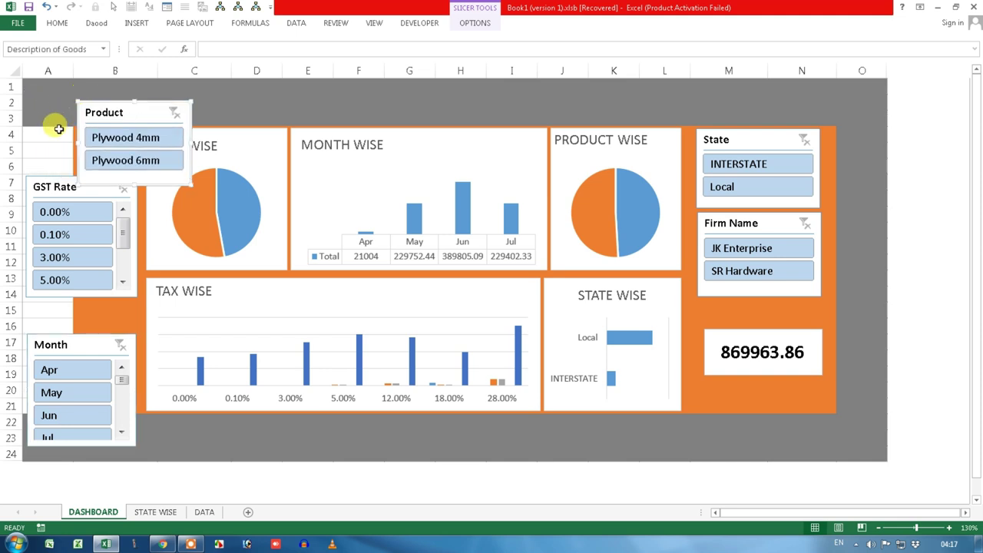
{"action": "left_click_drag", "start_coordinate": [63, 132], "coordinate": [42, 395]}
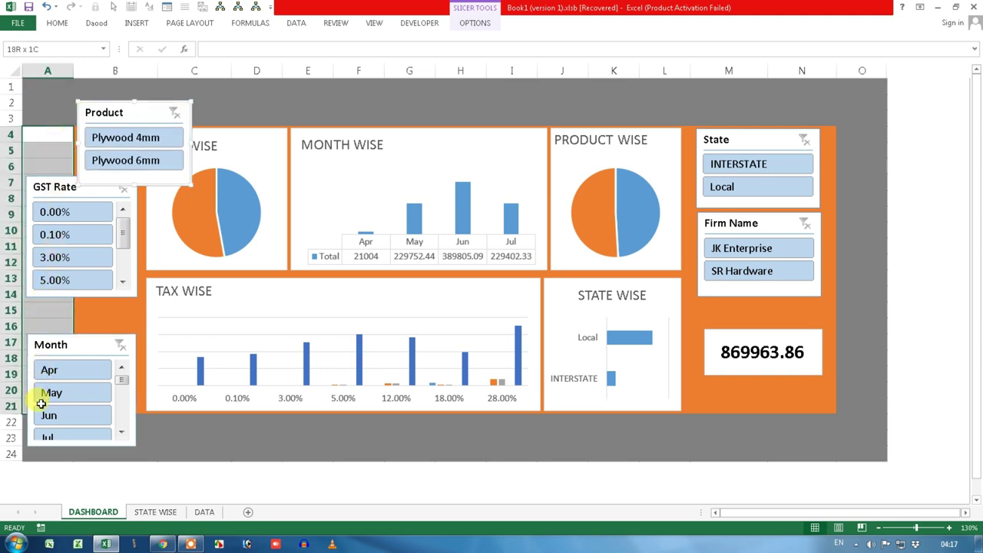
{"action": "left_click", "coordinate": [60, 23]}
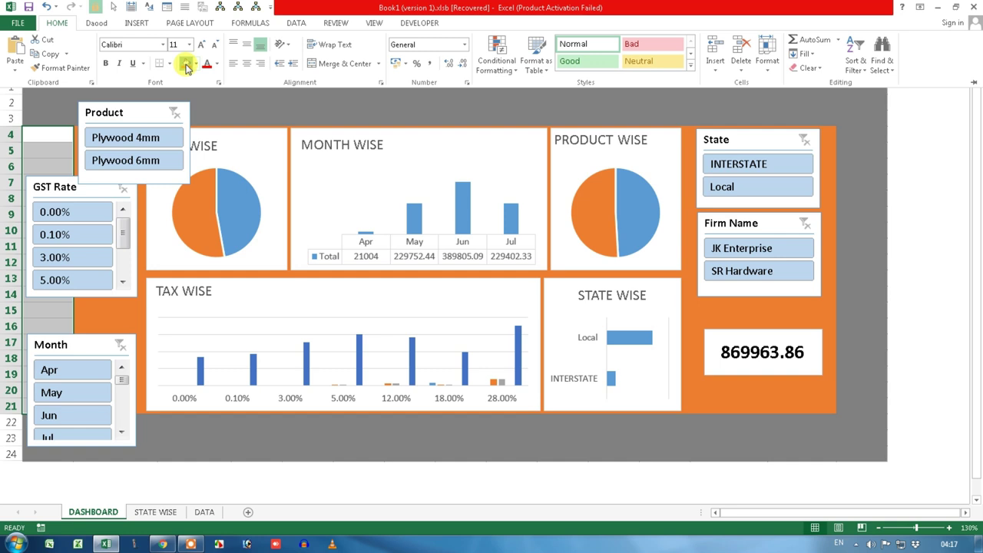
{"action": "left_click", "coordinate": [184, 66]}
{"action": "left_click_drag", "start_coordinate": [144, 104], "coordinate": [92, 126]}
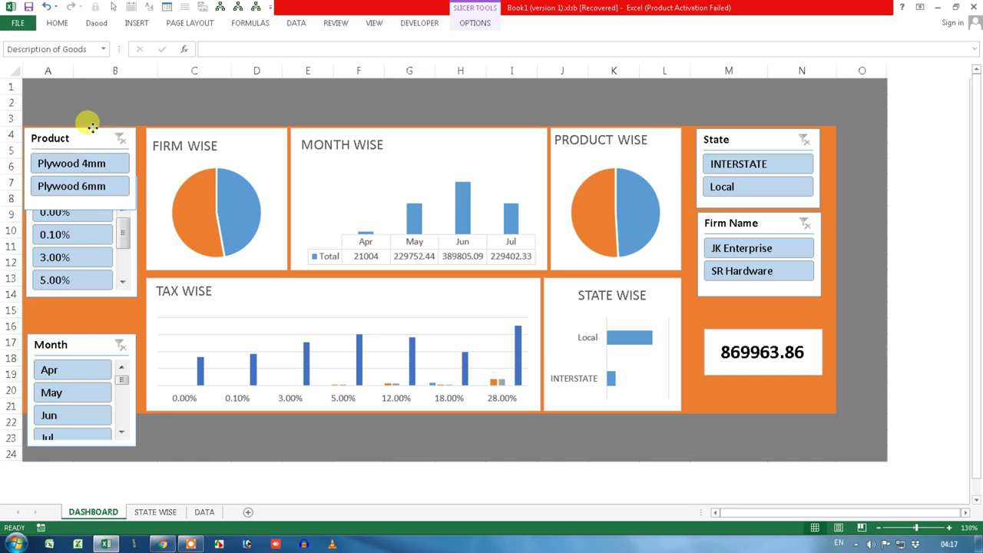
Shorten the GST Rate and Month slicers, raise Month level with TAX WISE, and nudge the total box.
{"action": "left_click", "coordinate": [131, 247]}
{"action": "mouse_move", "coordinate": [82, 299]}
{"action": "left_mouse_down"}
{"action": "mouse_move", "coordinate": [82, 268]}
{"action": "mouse_move", "coordinate": [101, 304]}
{"action": "left_mouse_up"}
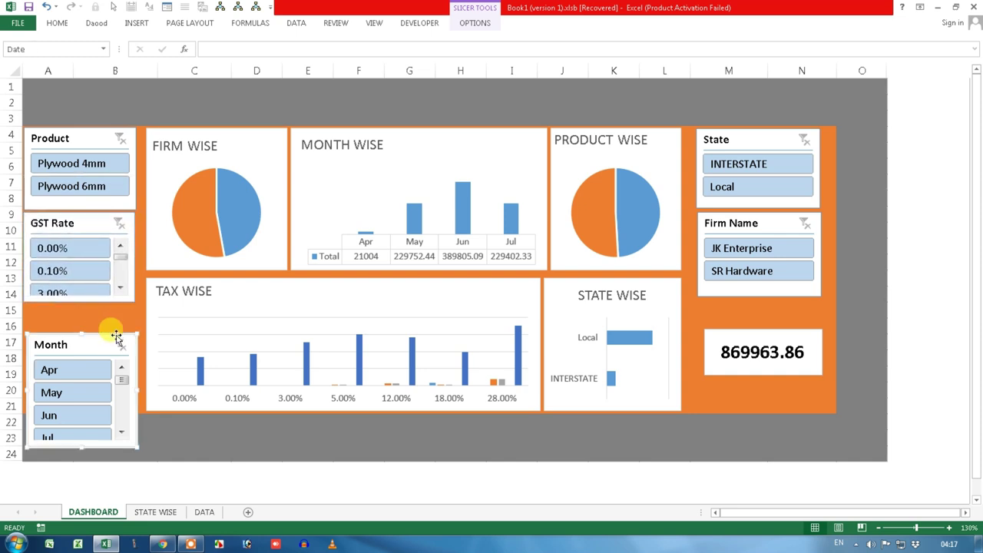
{"action": "left_click_drag", "start_coordinate": [116, 331], "coordinate": [113, 306]}
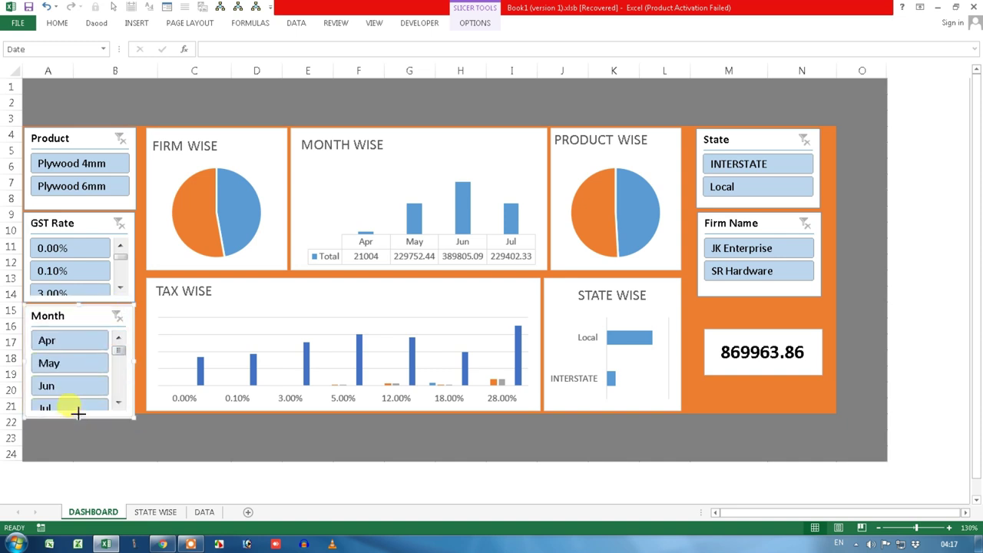
{"action": "left_click_drag", "start_coordinate": [78, 414], "coordinate": [78, 402]}
{"action": "left_click_drag", "start_coordinate": [78, 409], "coordinate": [77, 400]}
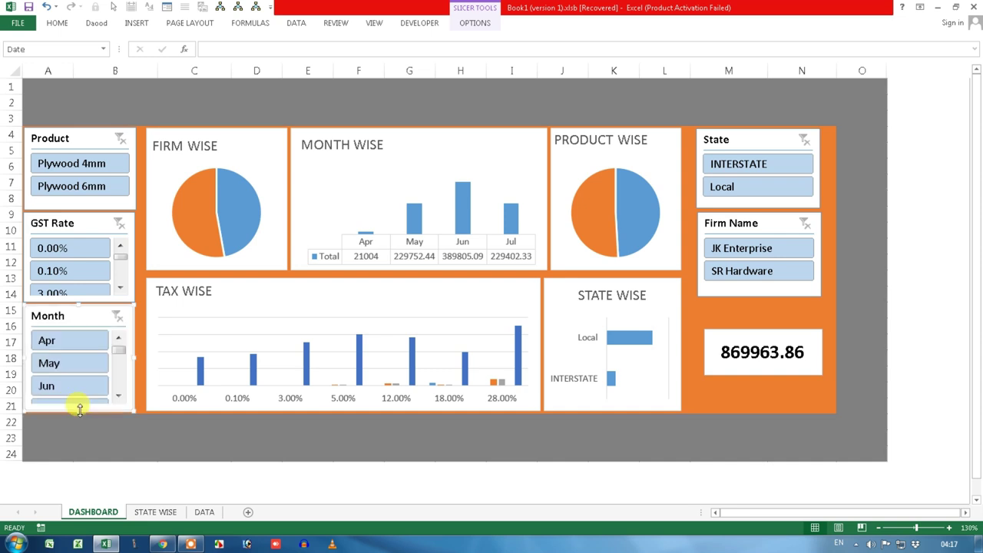
{"action": "left_click", "coordinate": [136, 403]}
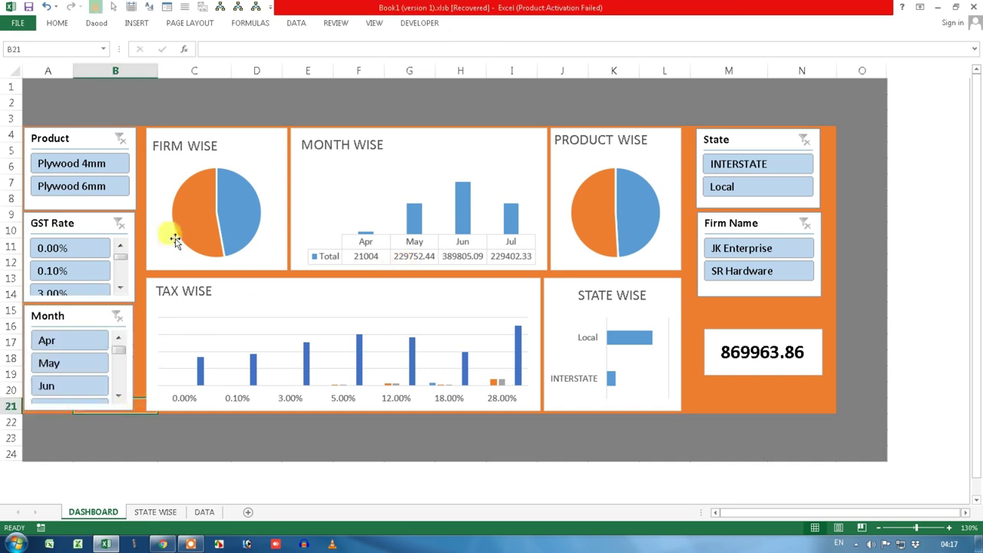
{"action": "left_click_drag", "start_coordinate": [758, 378], "coordinate": [755, 372]}
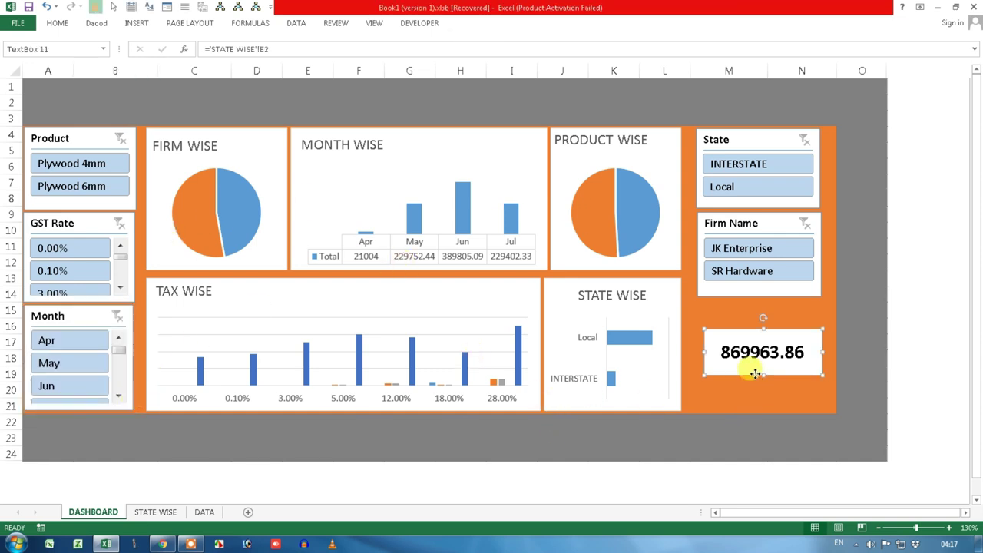
{"action": "left_click", "coordinate": [757, 392]}
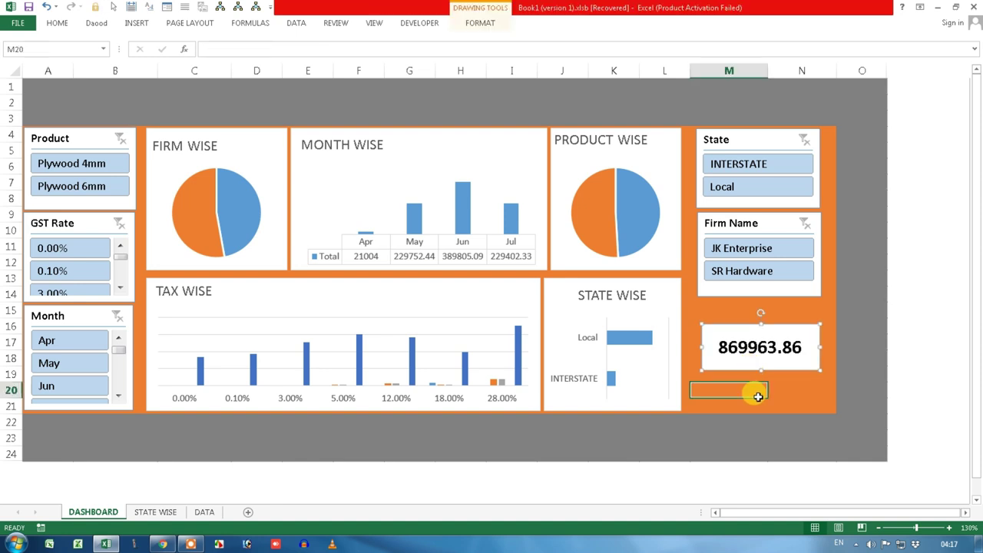
{"action": "left_click", "coordinate": [87, 163]}
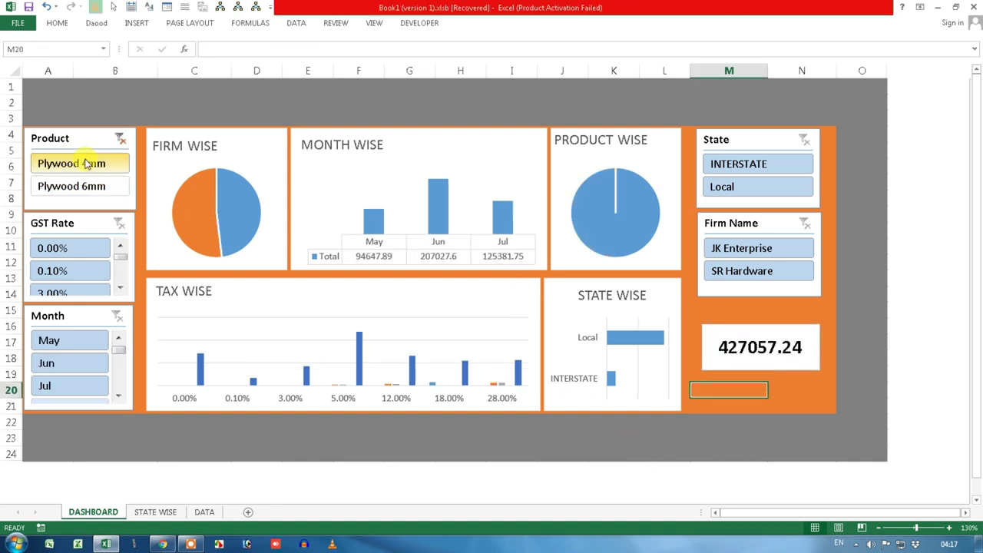
{"action": "left_click", "coordinate": [92, 186]}
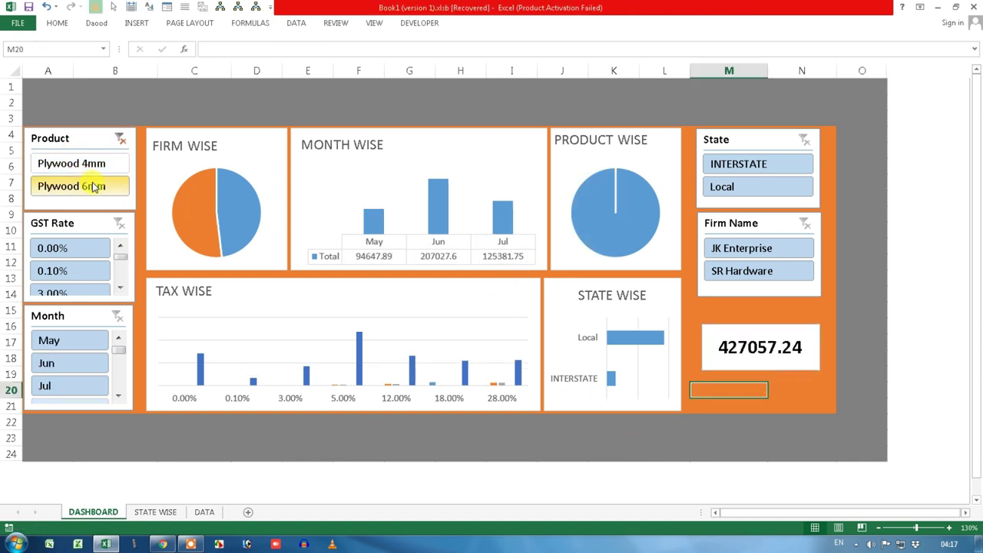
{"action": "left_click", "coordinate": [120, 138]}
{"action": "left_click", "coordinate": [96, 251]}
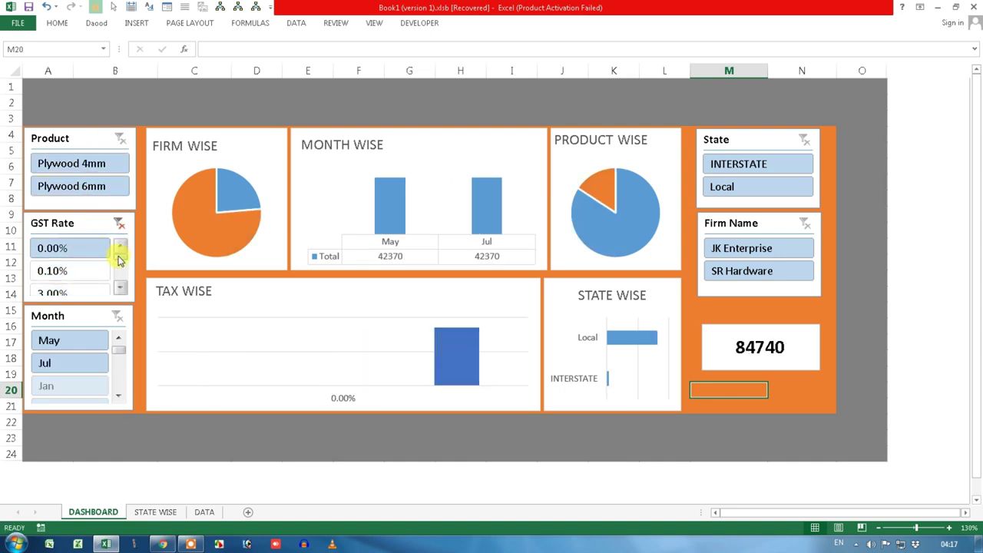
{"action": "scroll", "coordinate": [120, 259], "scroll_direction": "down", "scroll_amount": 1}
{"action": "left_click", "coordinate": [90, 272]}
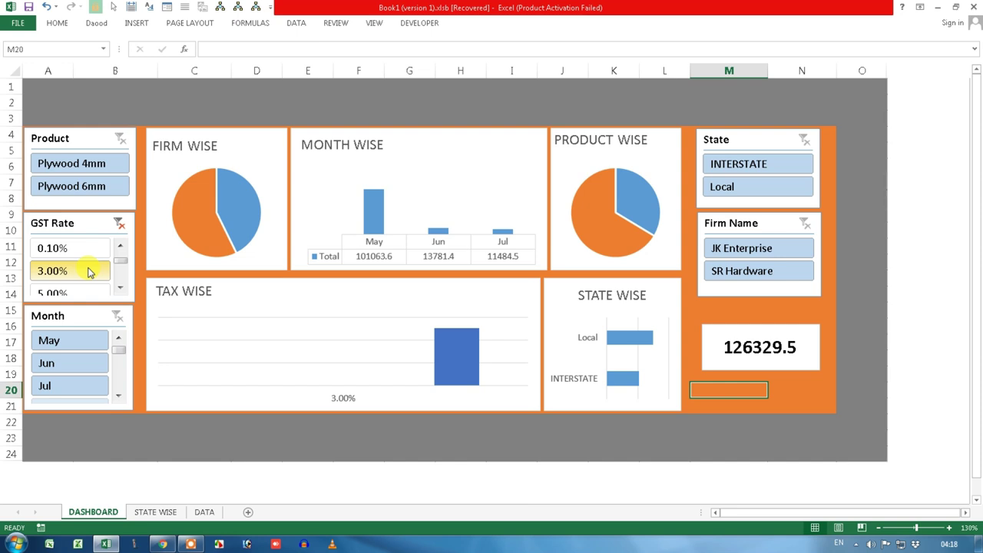
{"action": "left_click", "coordinate": [68, 340]}
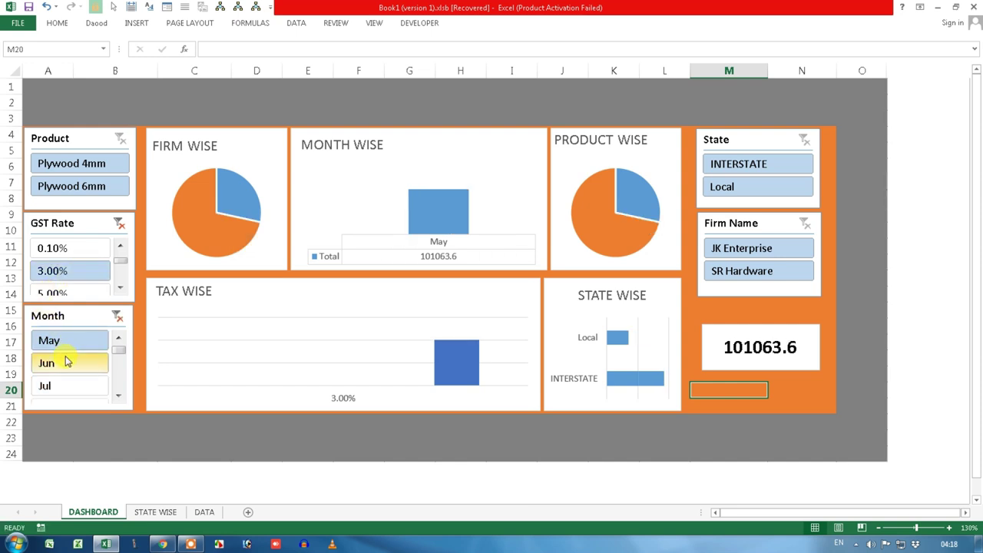
{"action": "left_click", "coordinate": [67, 361]}
{"action": "left_click", "coordinate": [118, 316]}
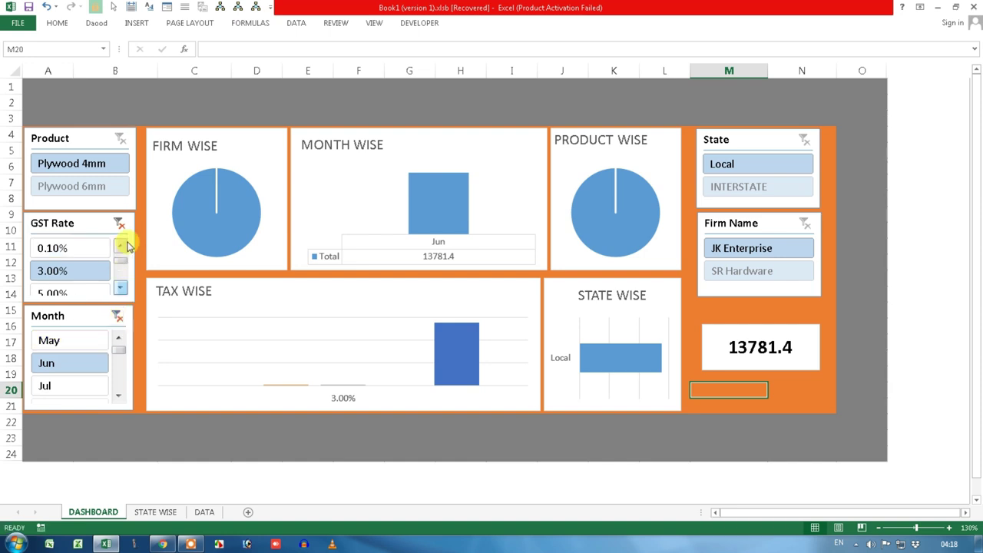
{"action": "left_click", "coordinate": [121, 224]}
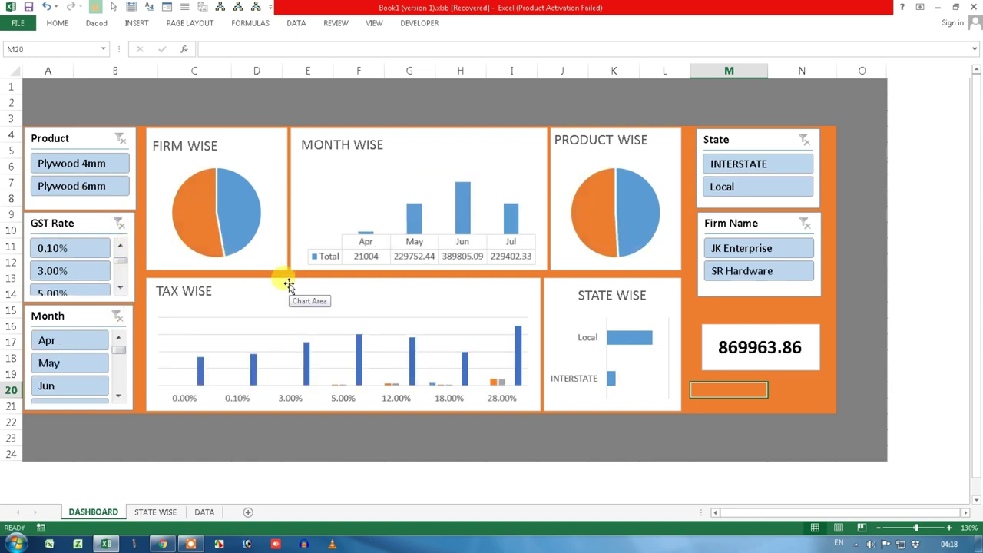